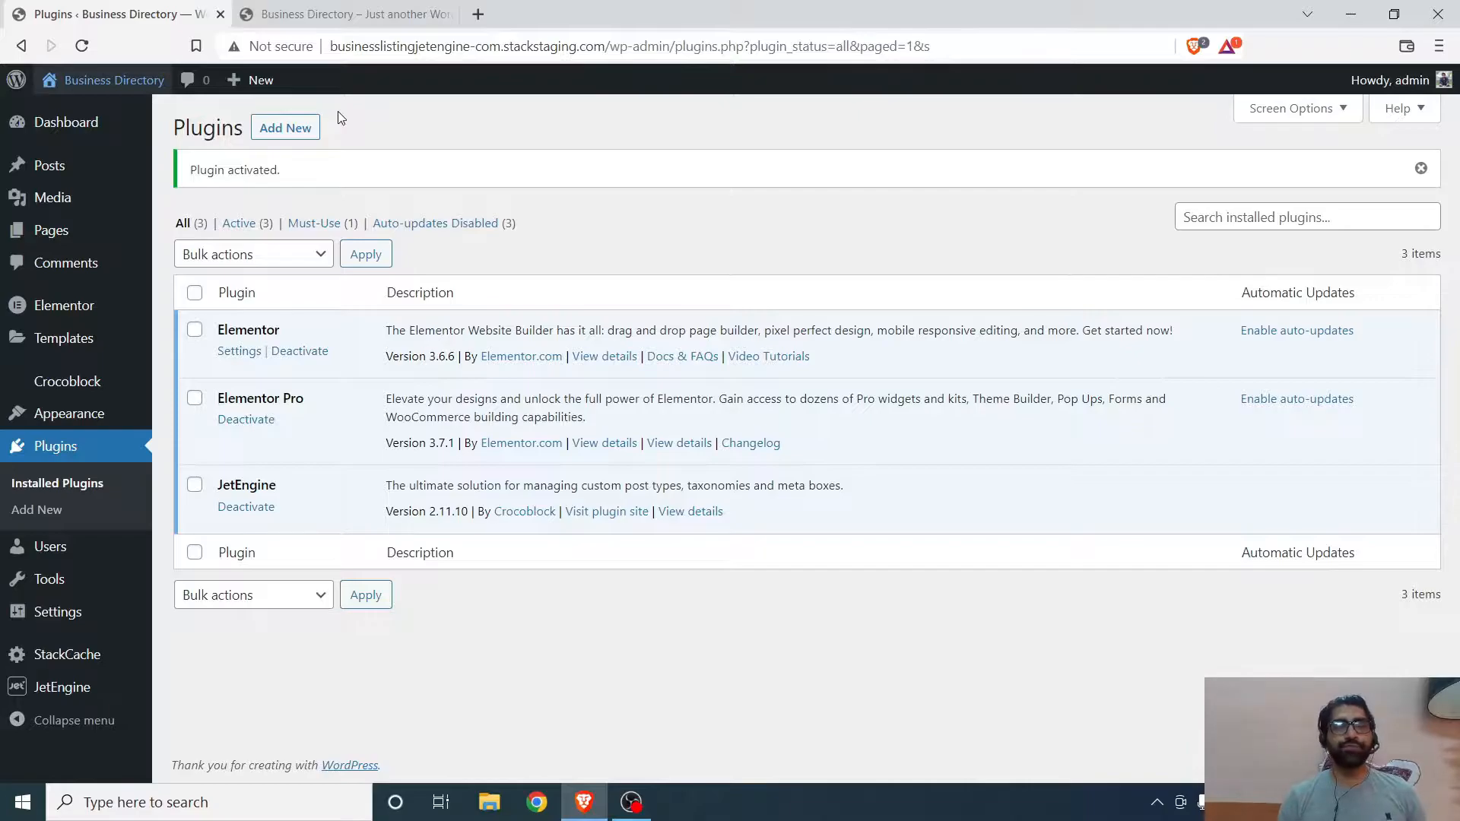
# - View the site's front end in the other browser tab, then return to the Plugins page
pyautogui.moveTo(68, 169)
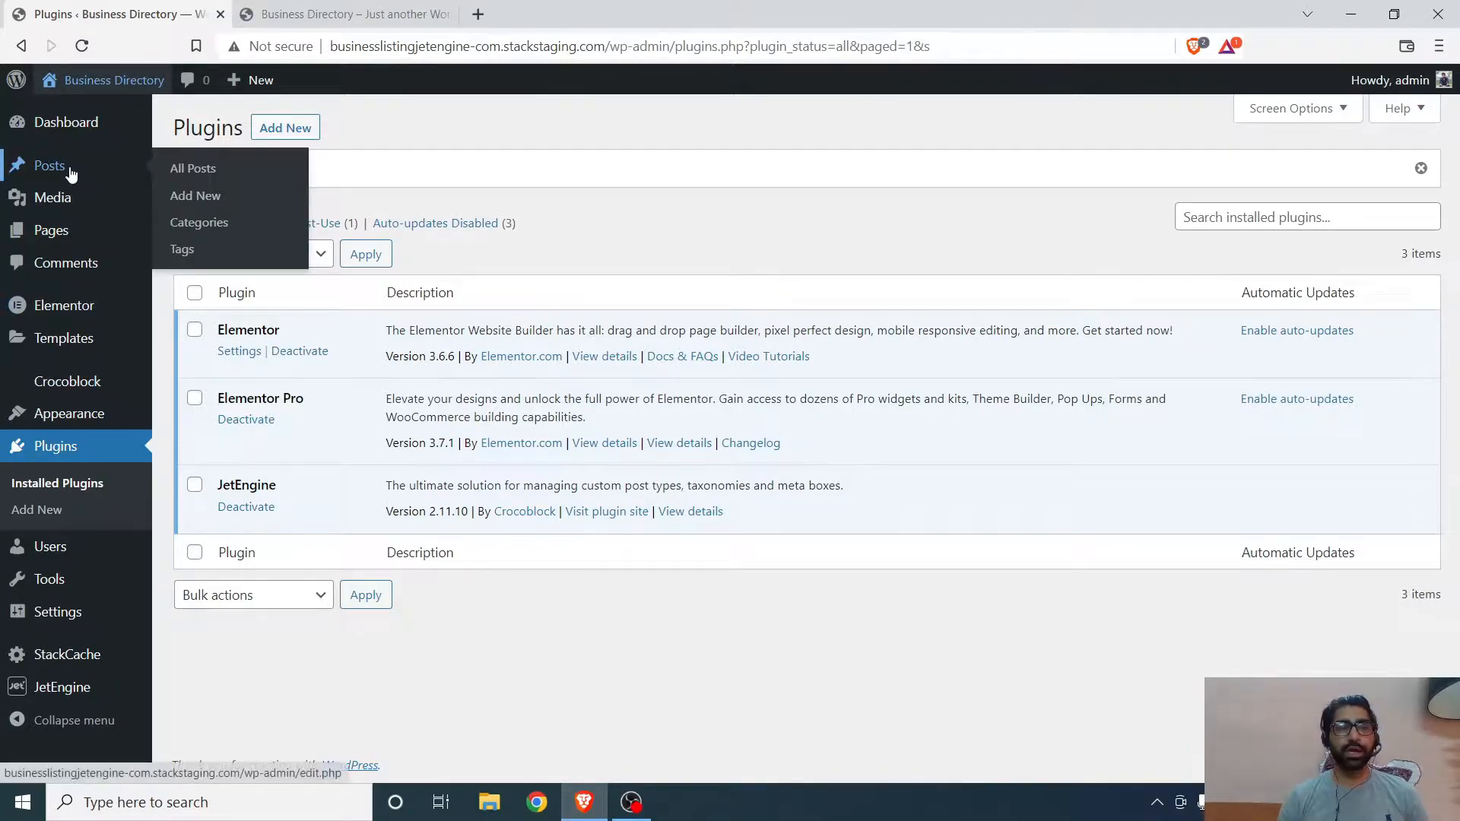
pyautogui.moveTo(49, 230)
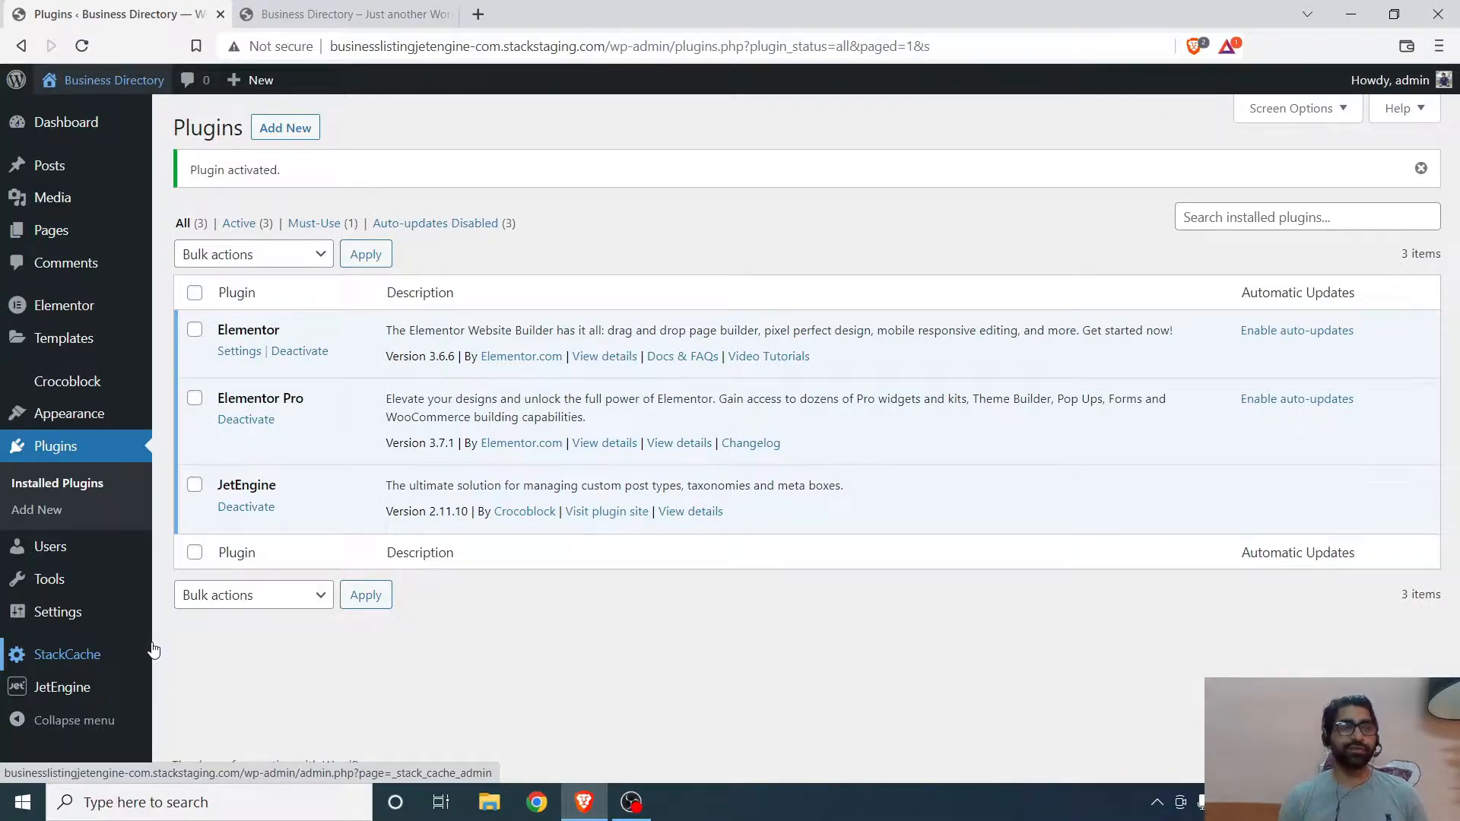
pyautogui.click(319, 14)
pyautogui.scroll(-5, 875, 361)
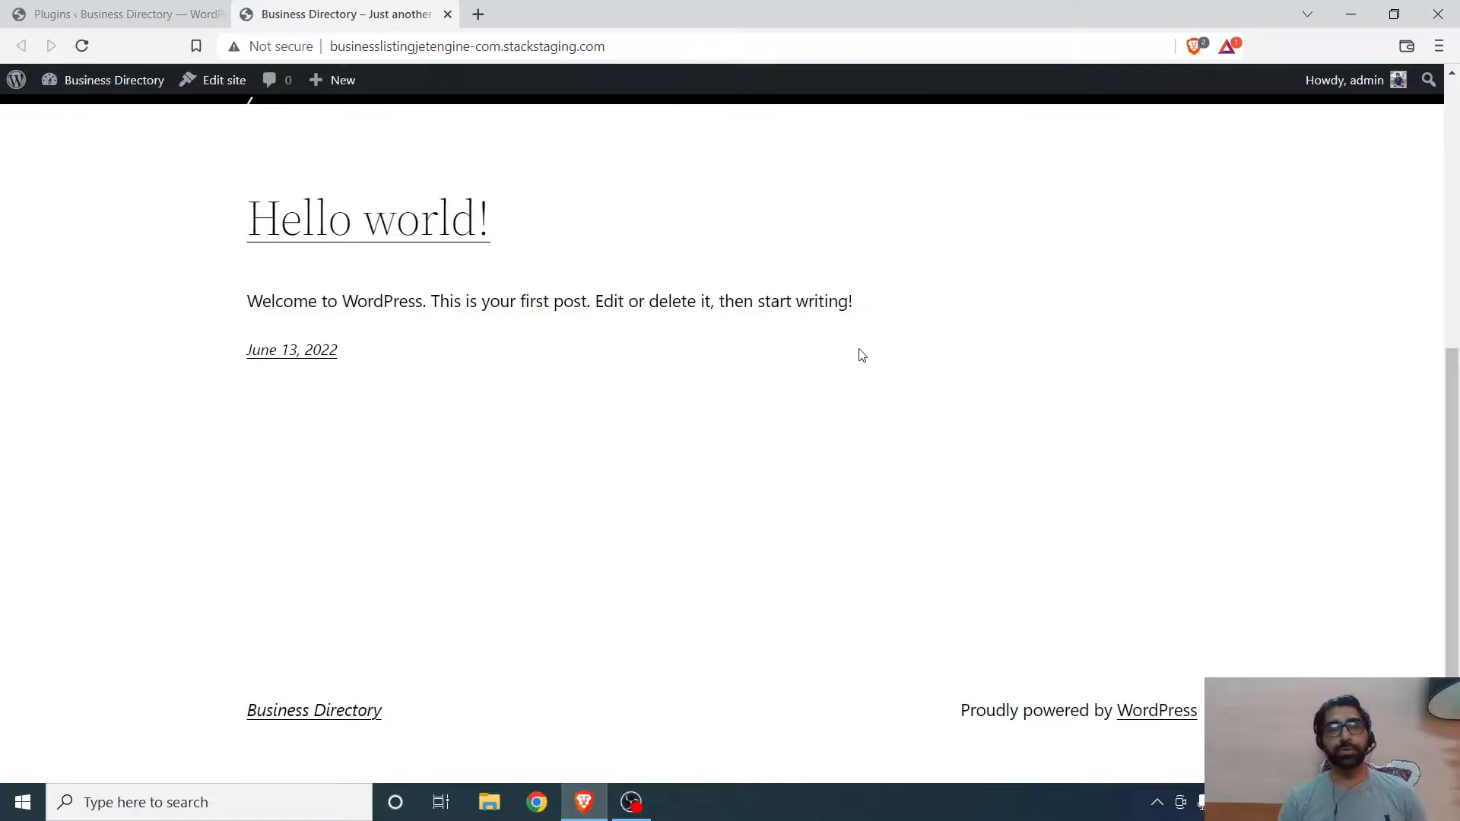
pyautogui.scroll(5, 862, 355)
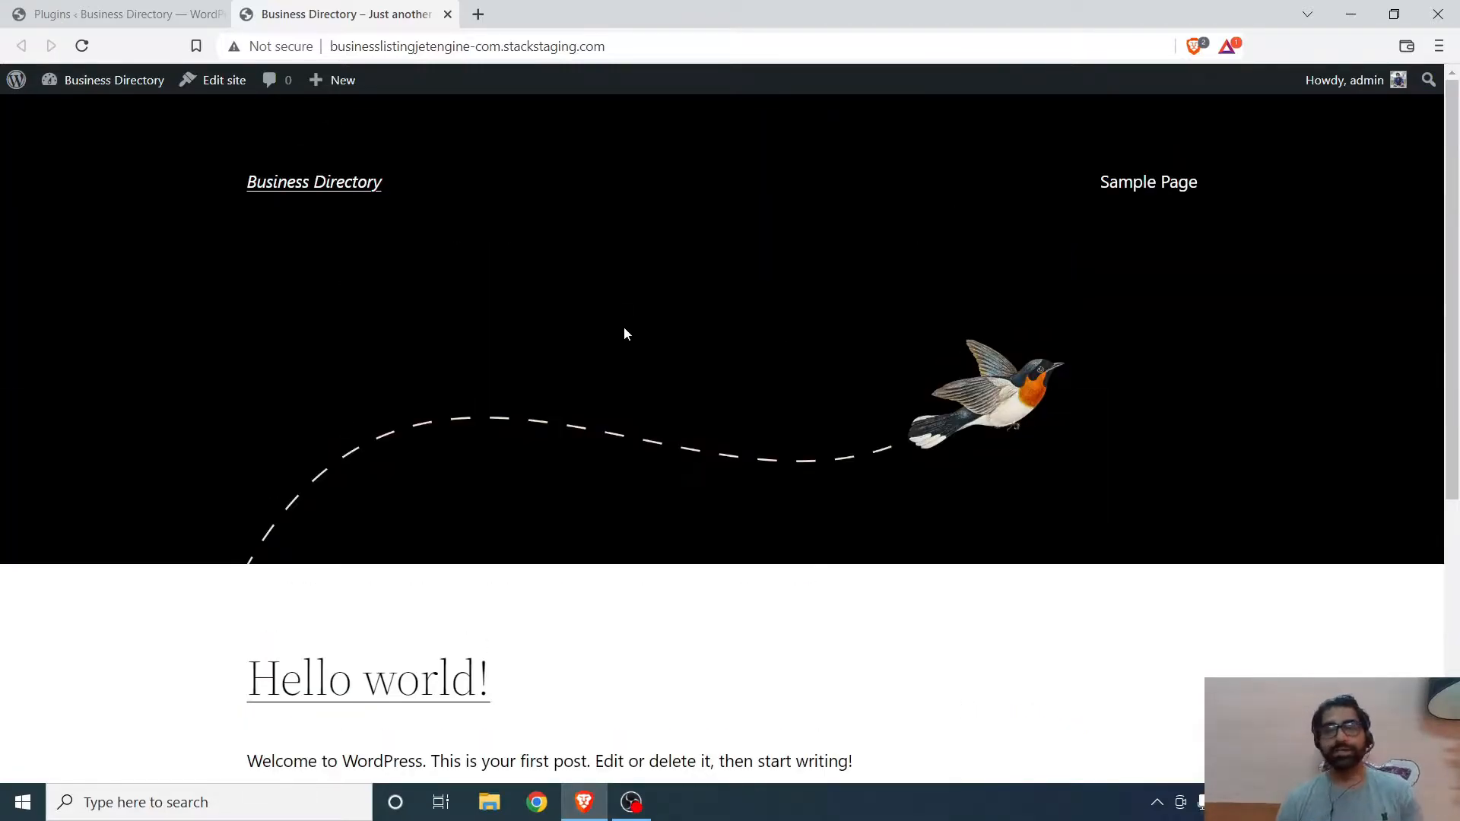
pyautogui.click(122, 13)
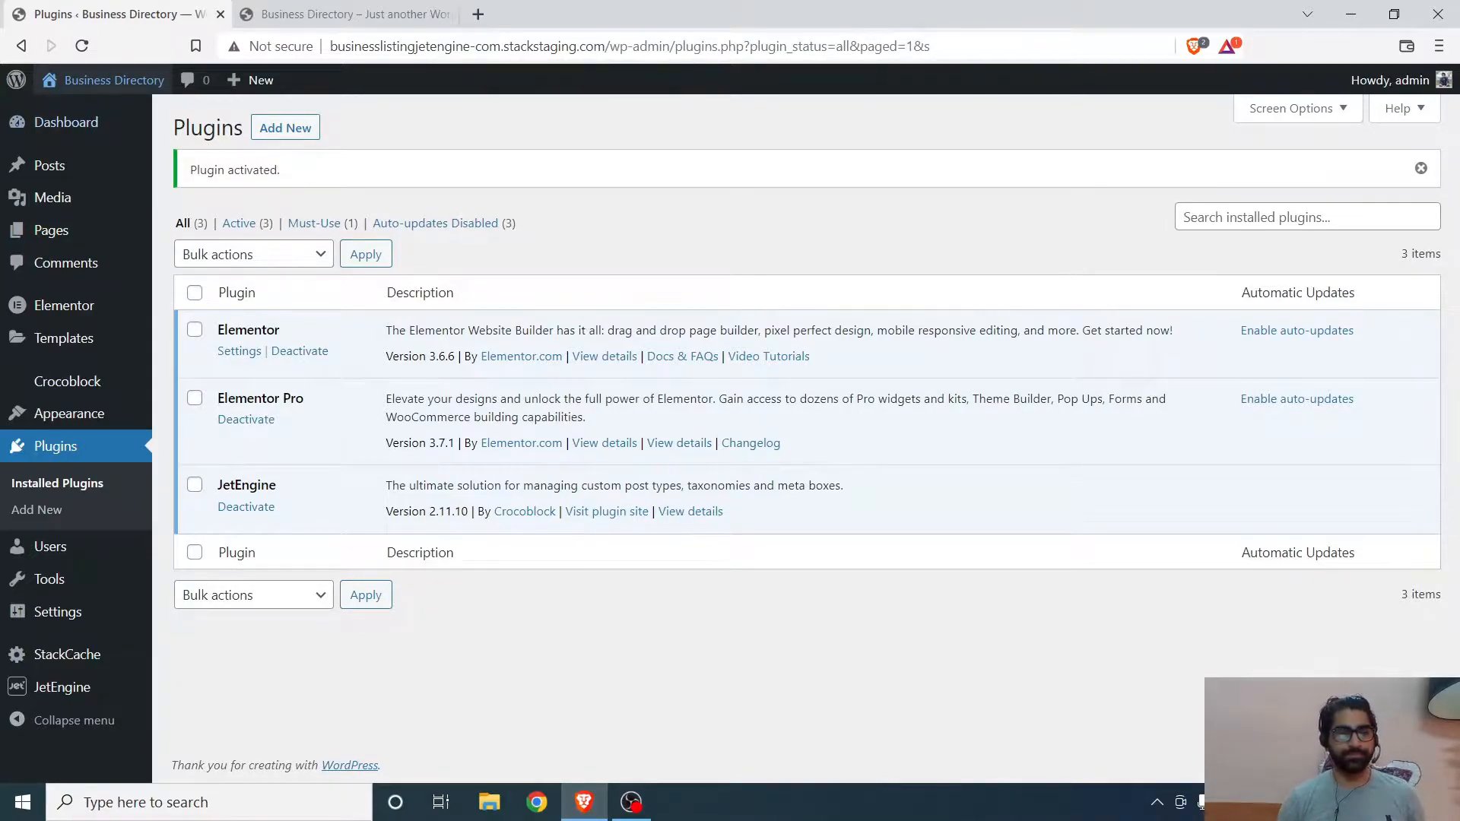
pyautogui.click(350, 11)
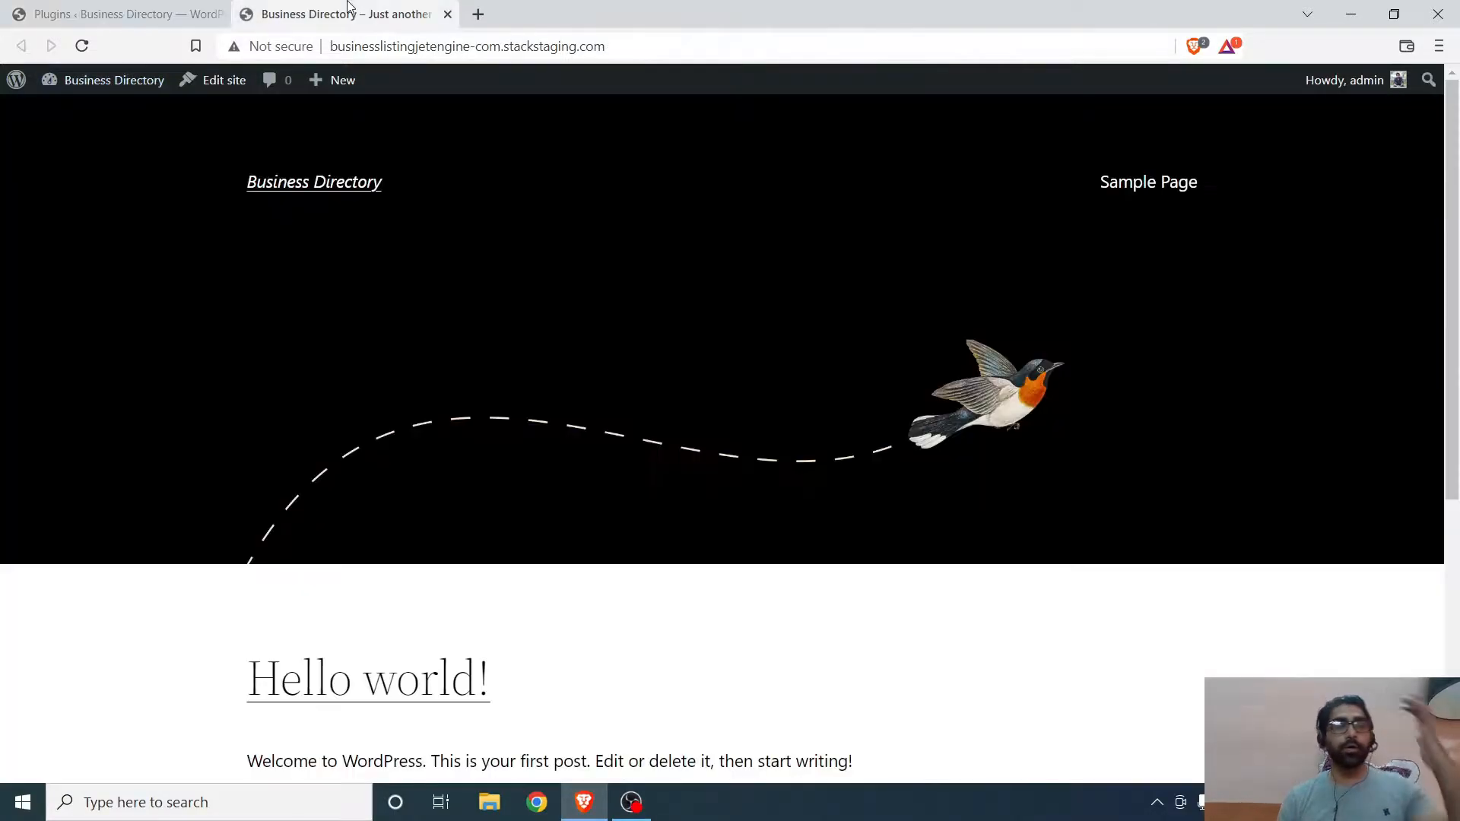
pyautogui.scroll(-5, 633, 245)
pyautogui.scroll(5, 531, 244)
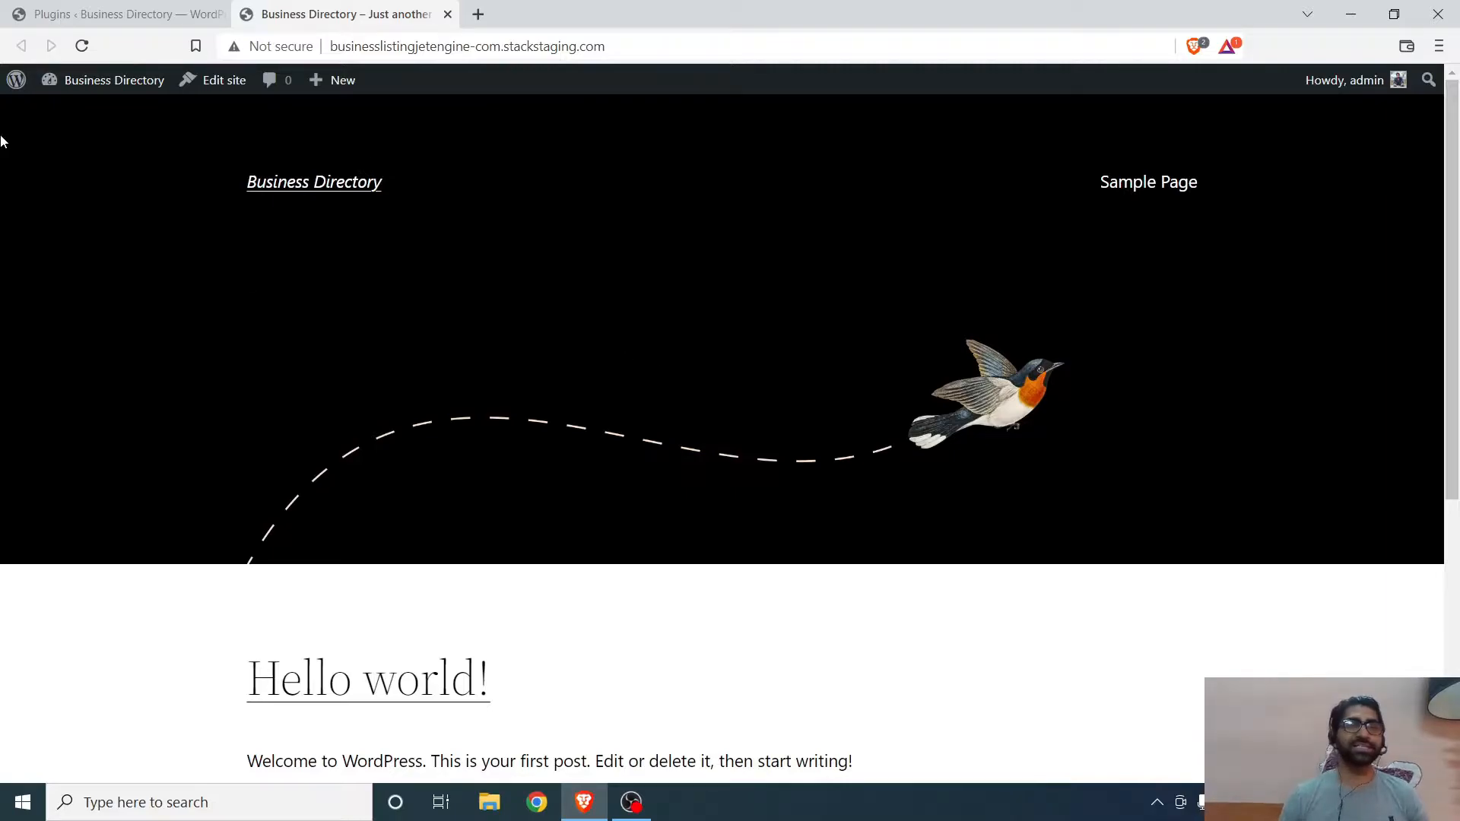
pyautogui.click(54, 16)
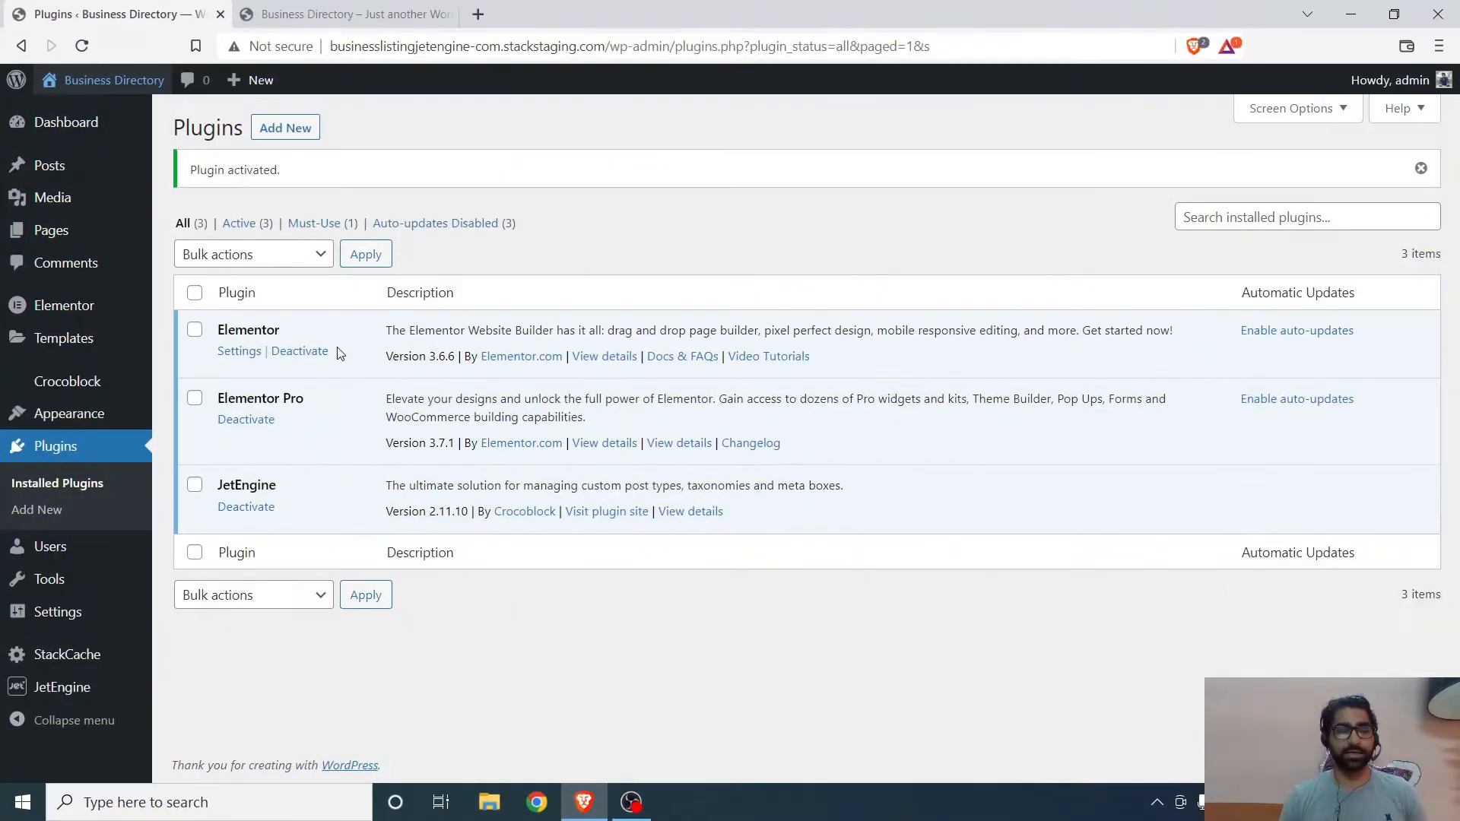
# - Open JetEngine's Post Types list and start adding a new post type
pyautogui.moveTo(67, 694)
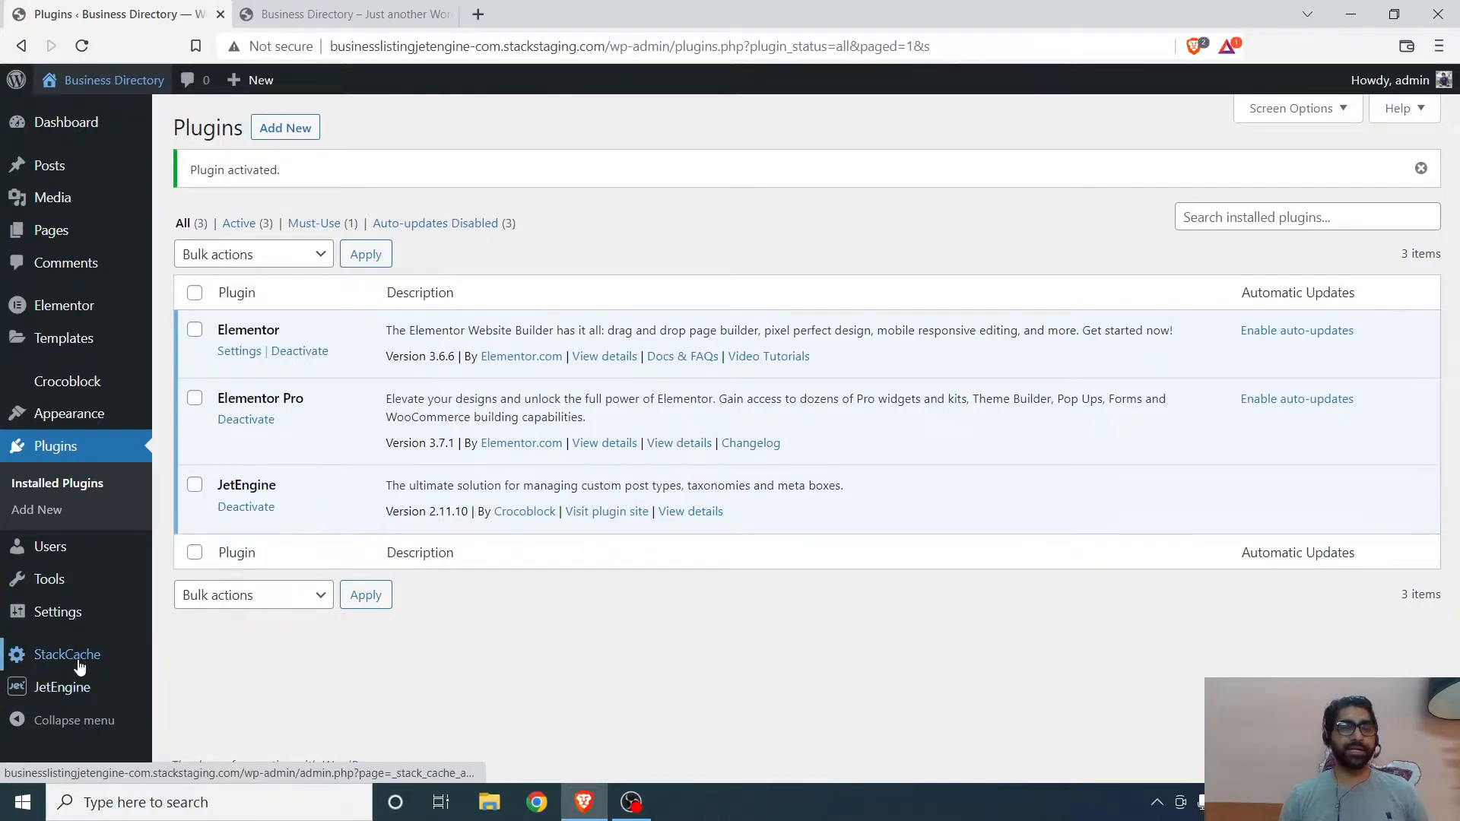
pyautogui.moveTo(75, 417)
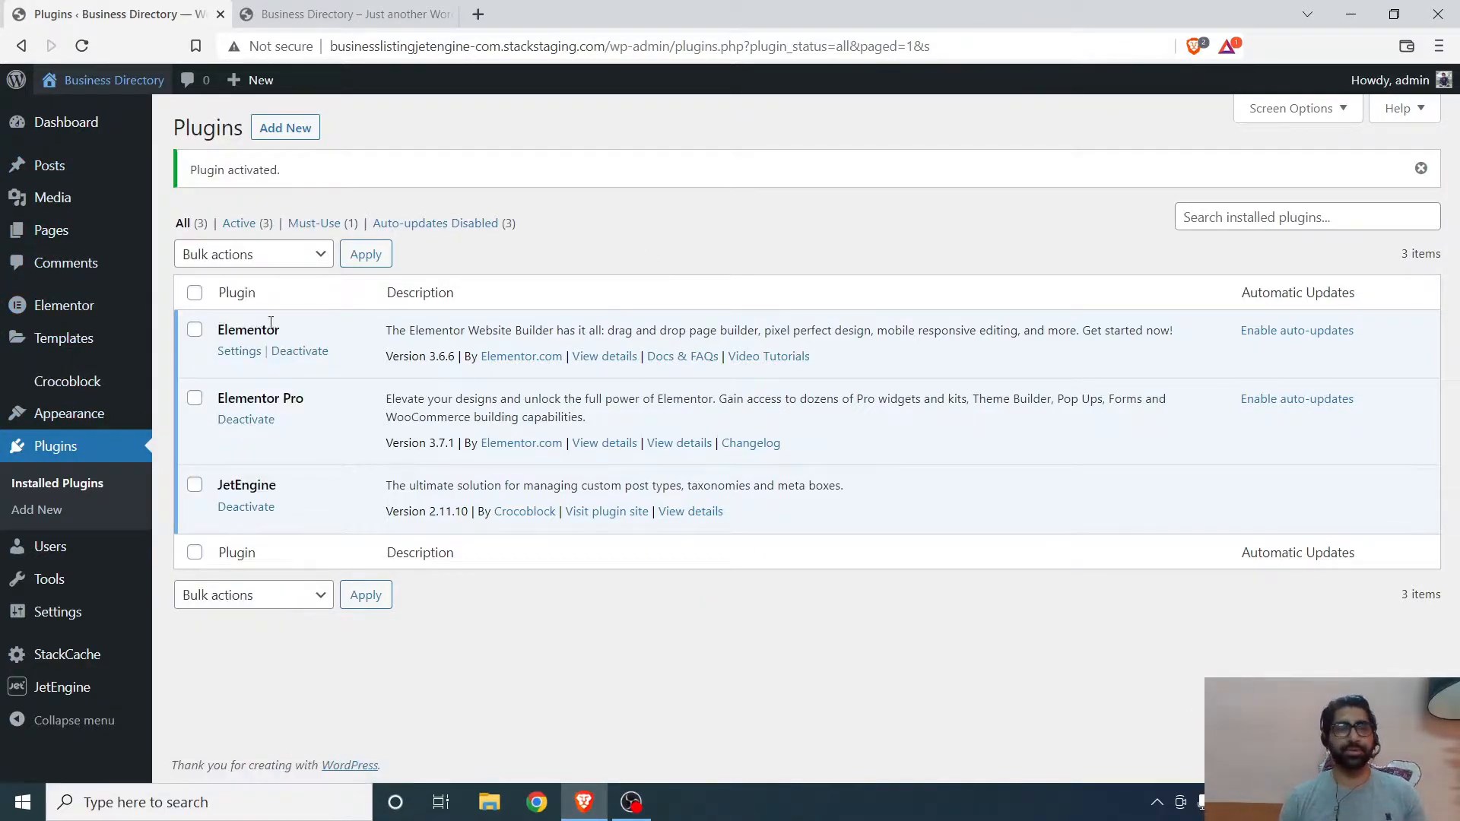
pyautogui.moveTo(47, 165)
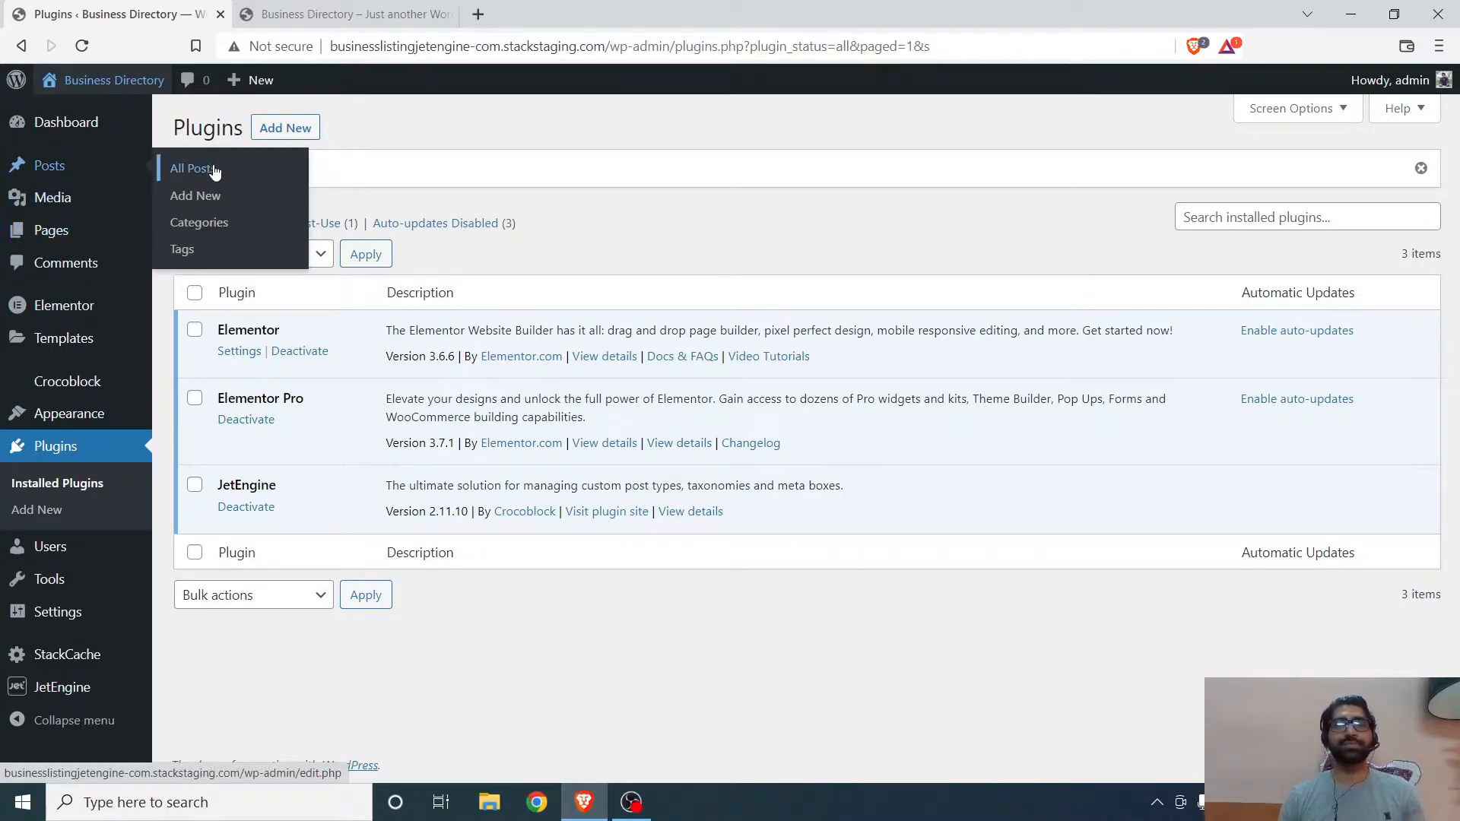
pyautogui.moveTo(97, 205)
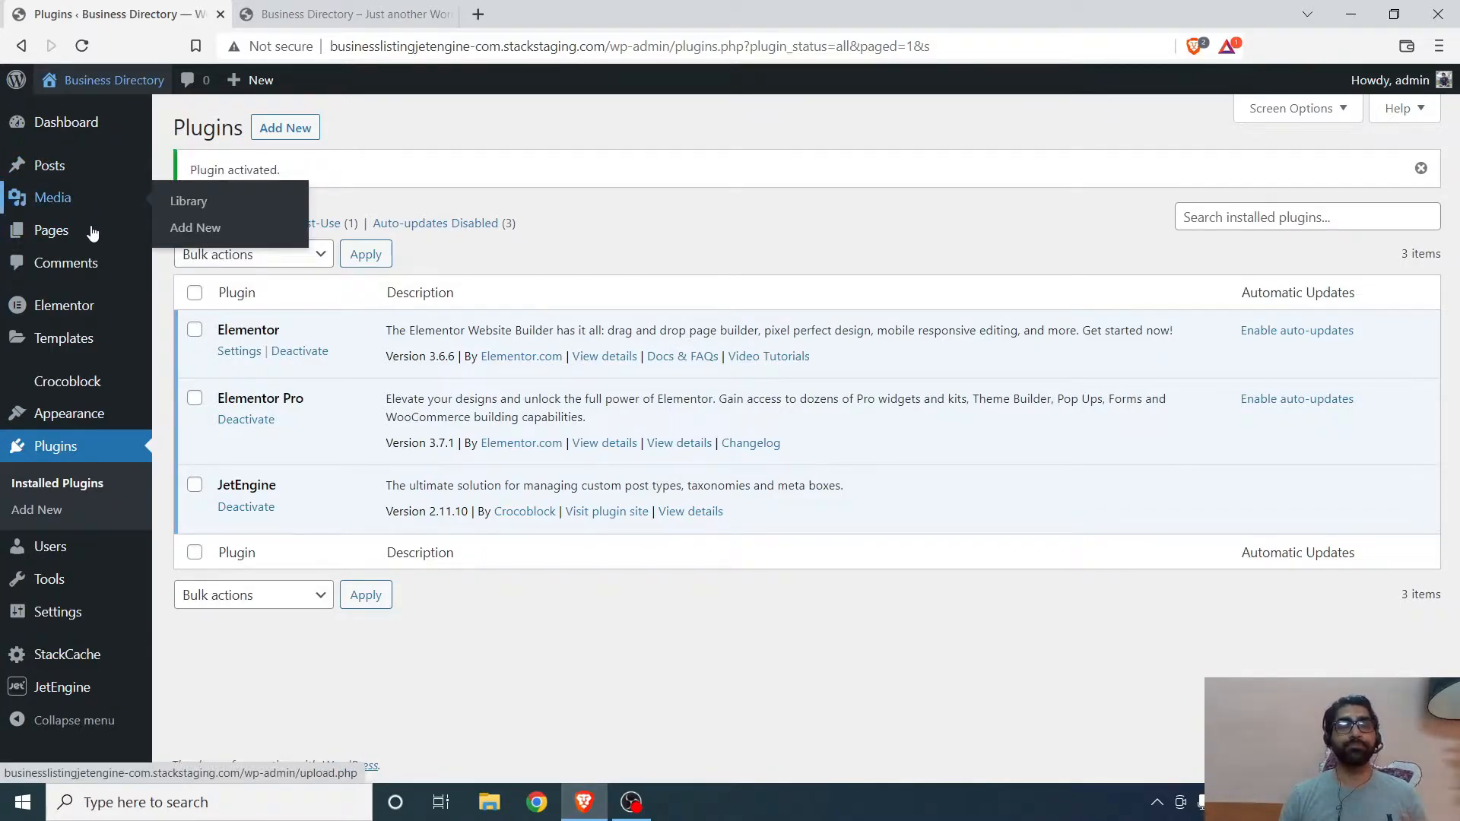
pyautogui.moveTo(93, 235)
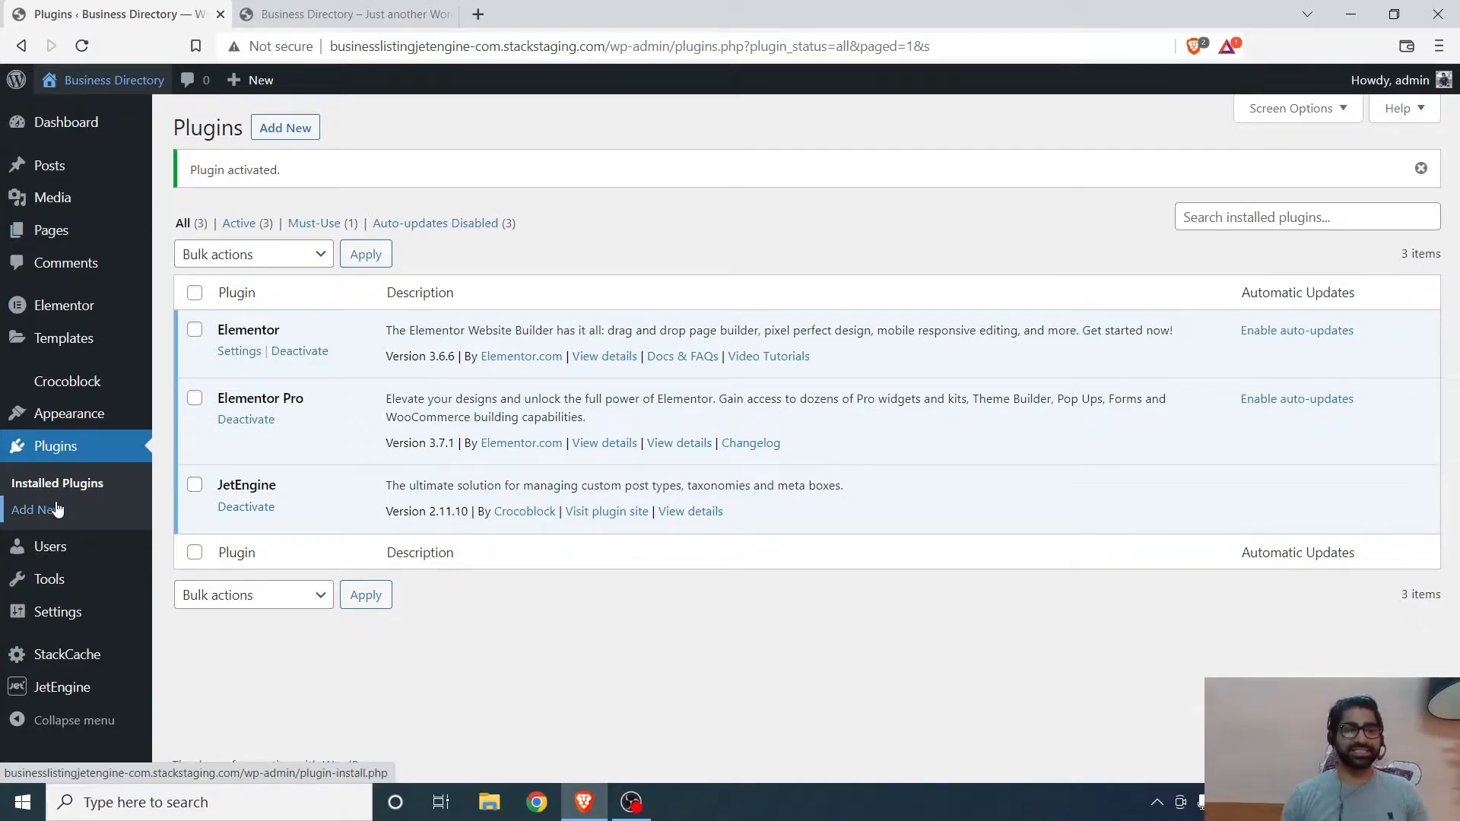
pyautogui.moveTo(65, 696)
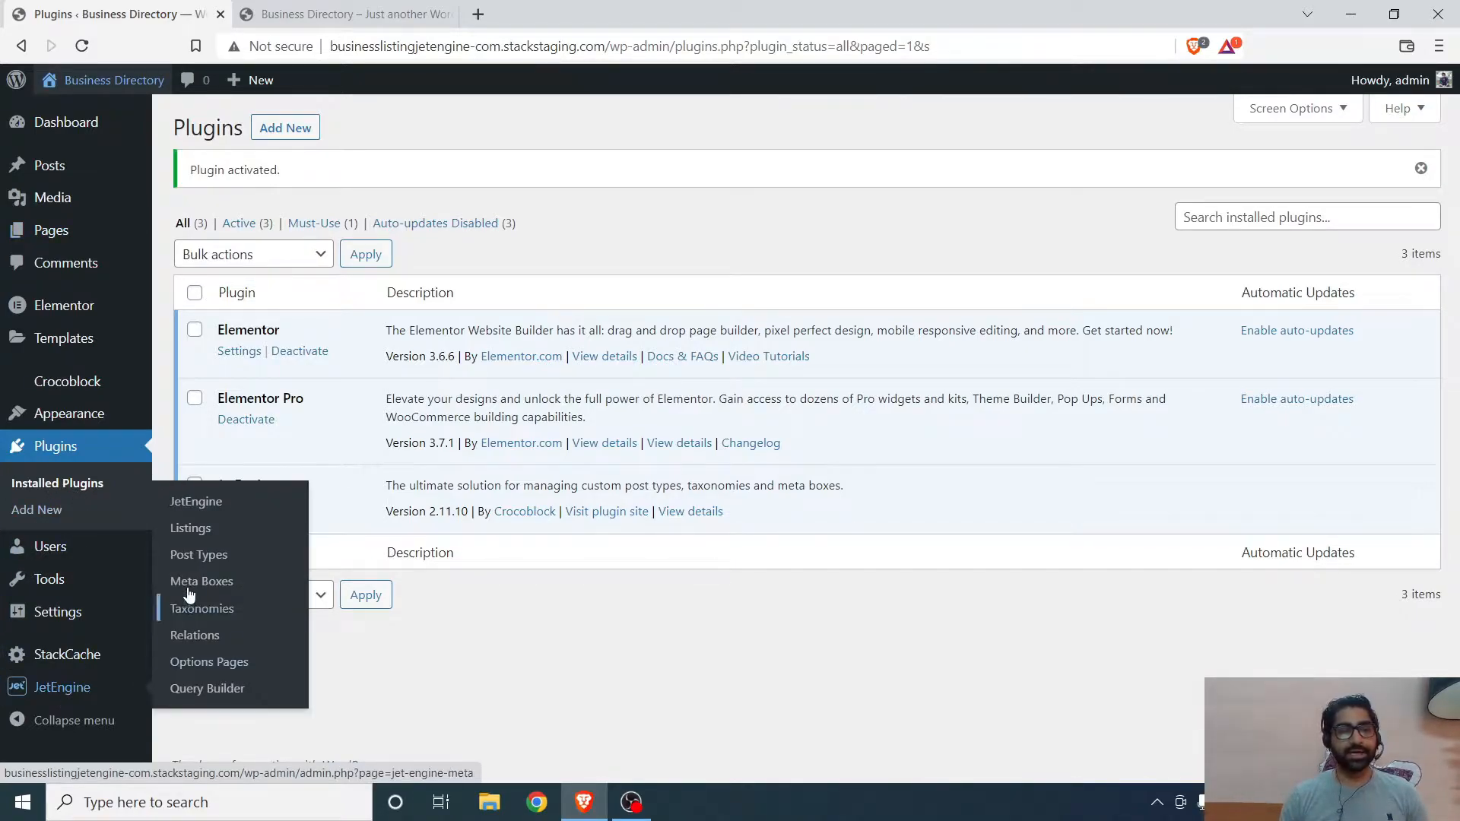
pyautogui.click(191, 562)
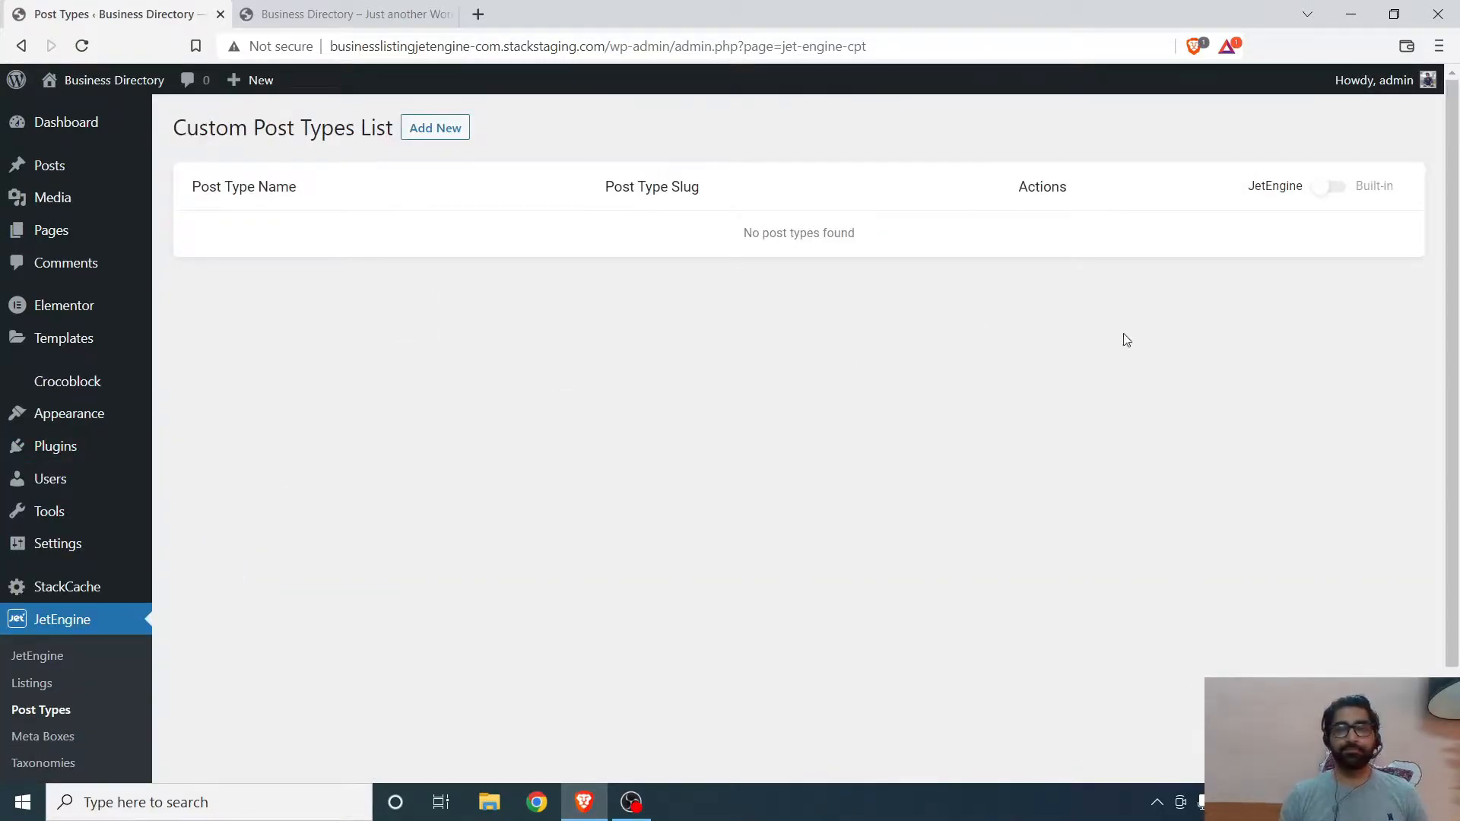
pyautogui.click(442, 140)
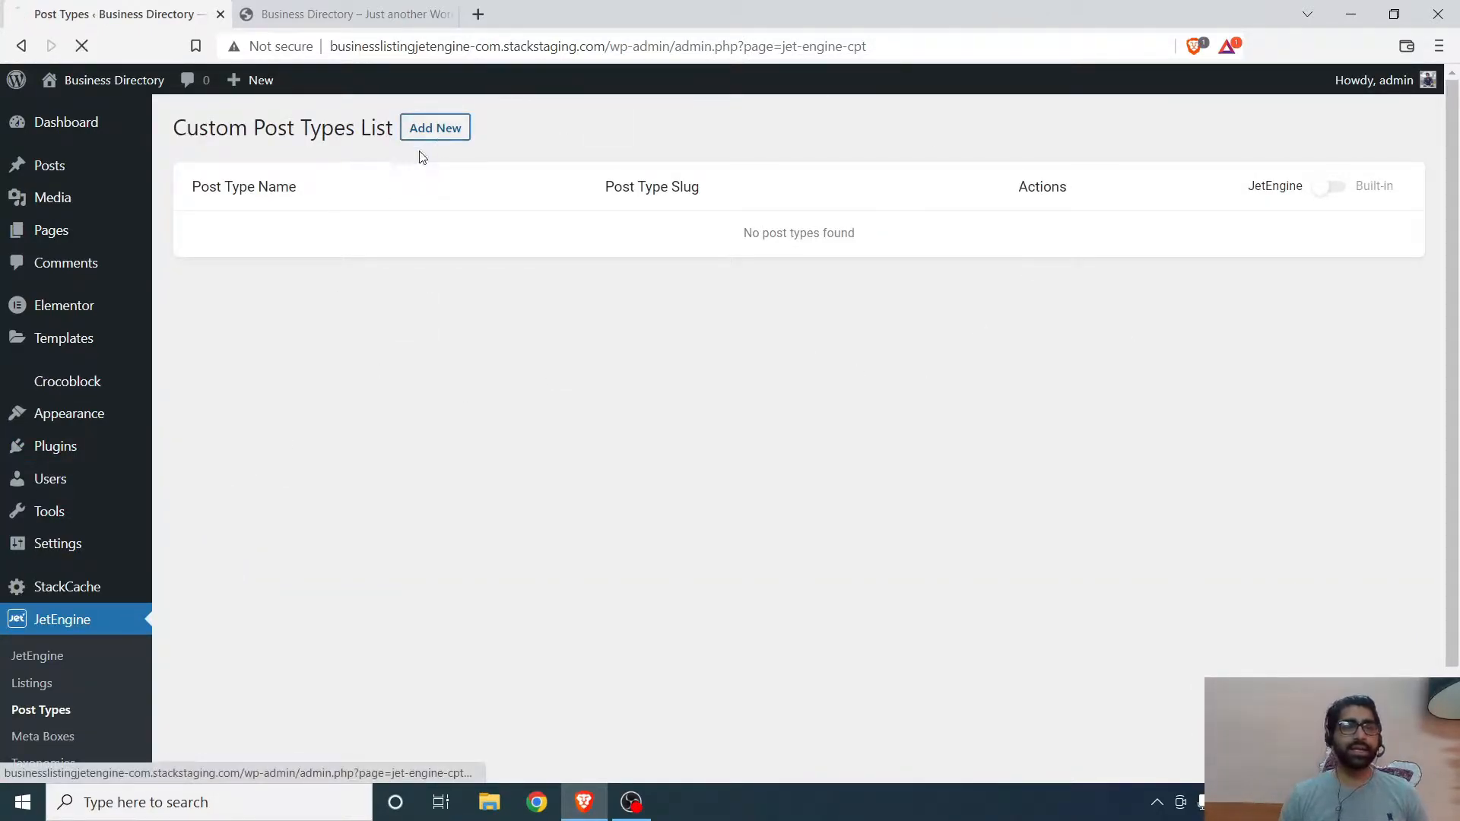
# - Set the new post type's name to Business
pyautogui.click(716, 257)
pyautogui.write('Business')
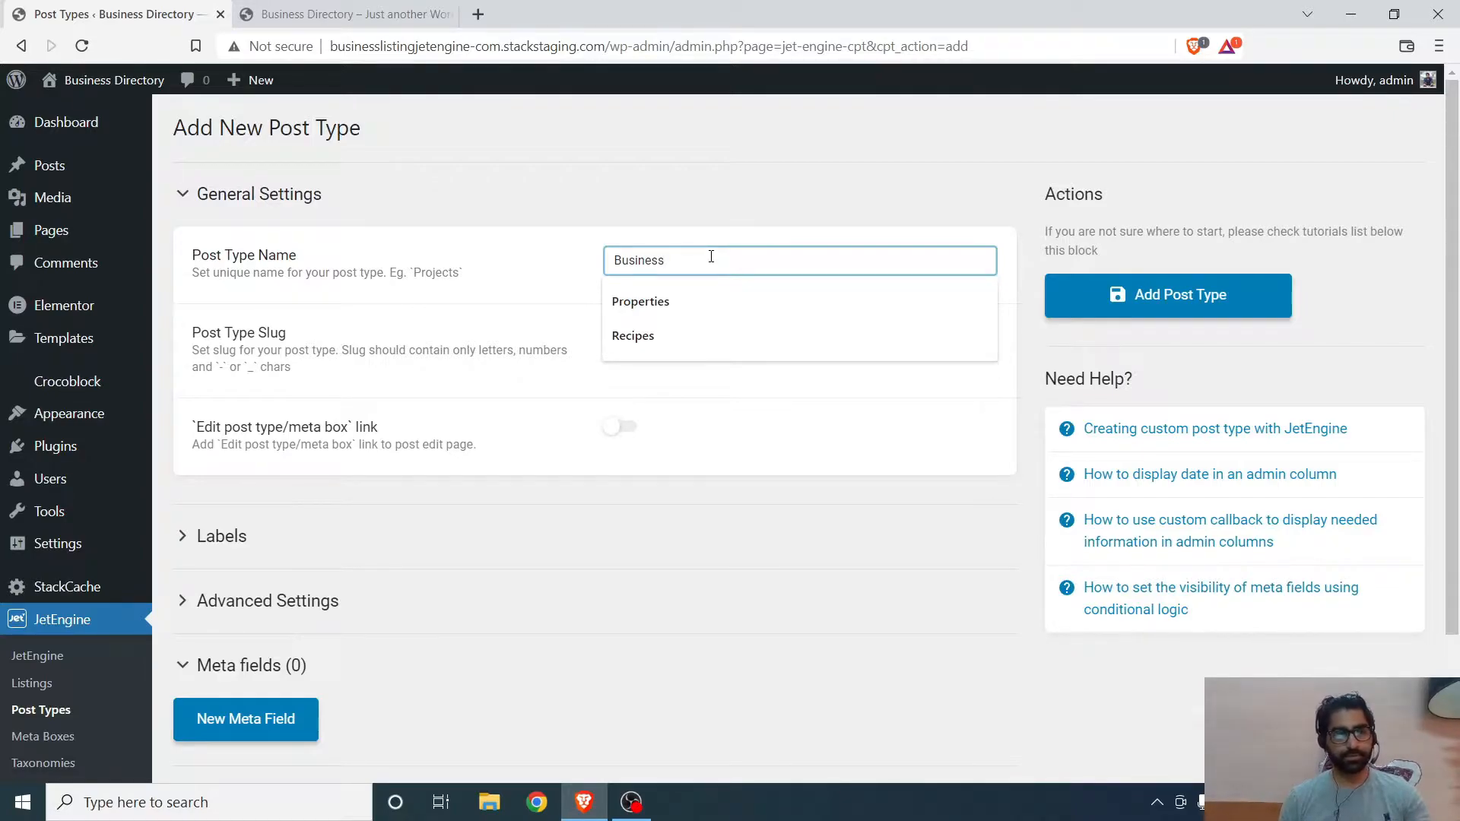
pyautogui.click(456, 370)
pyautogui.click(654, 345)
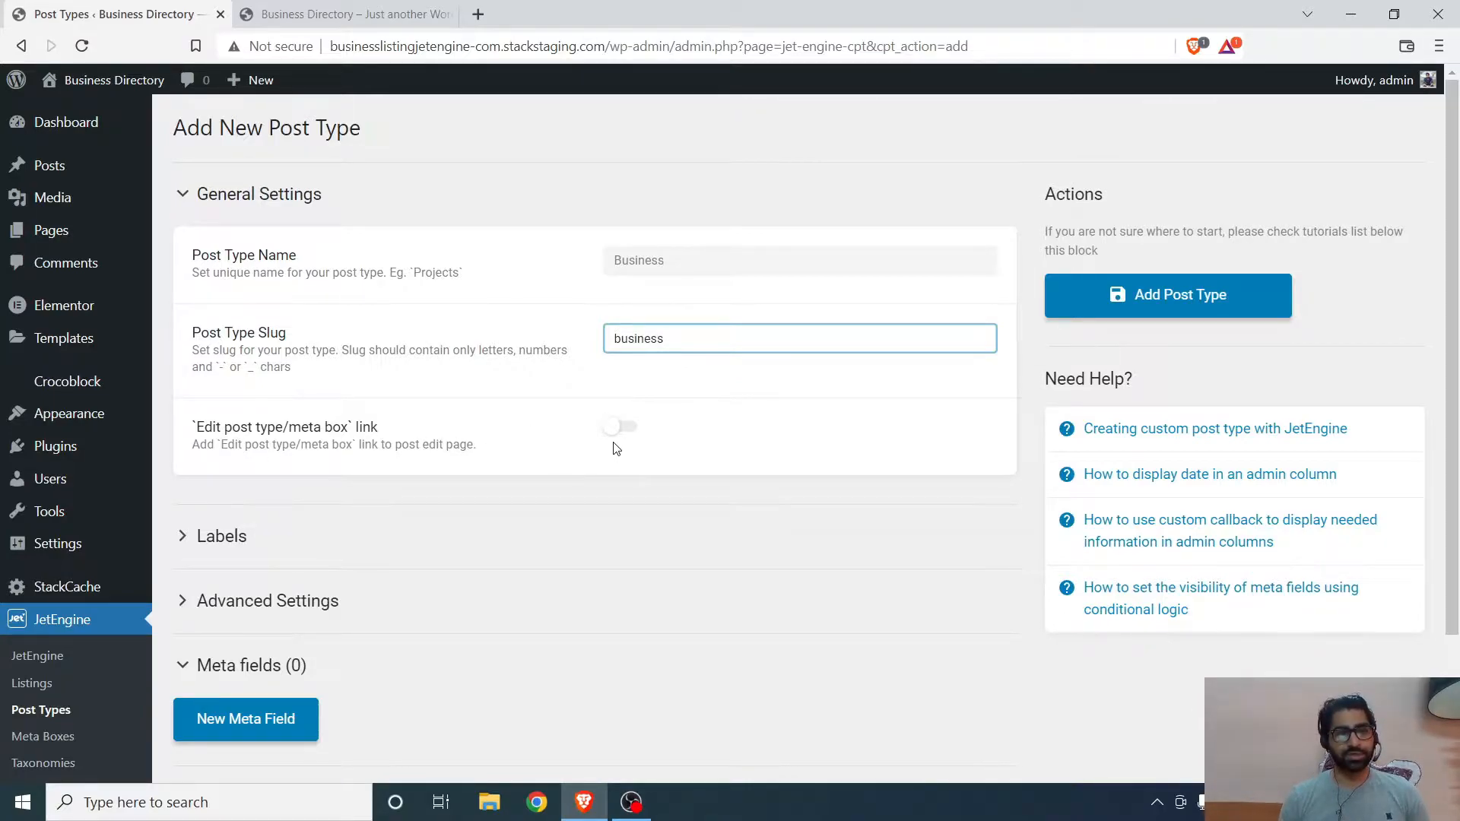
# - Expand the Labels section to review its fields, then collapse it again
pyautogui.scroll(-2, 325, 466)
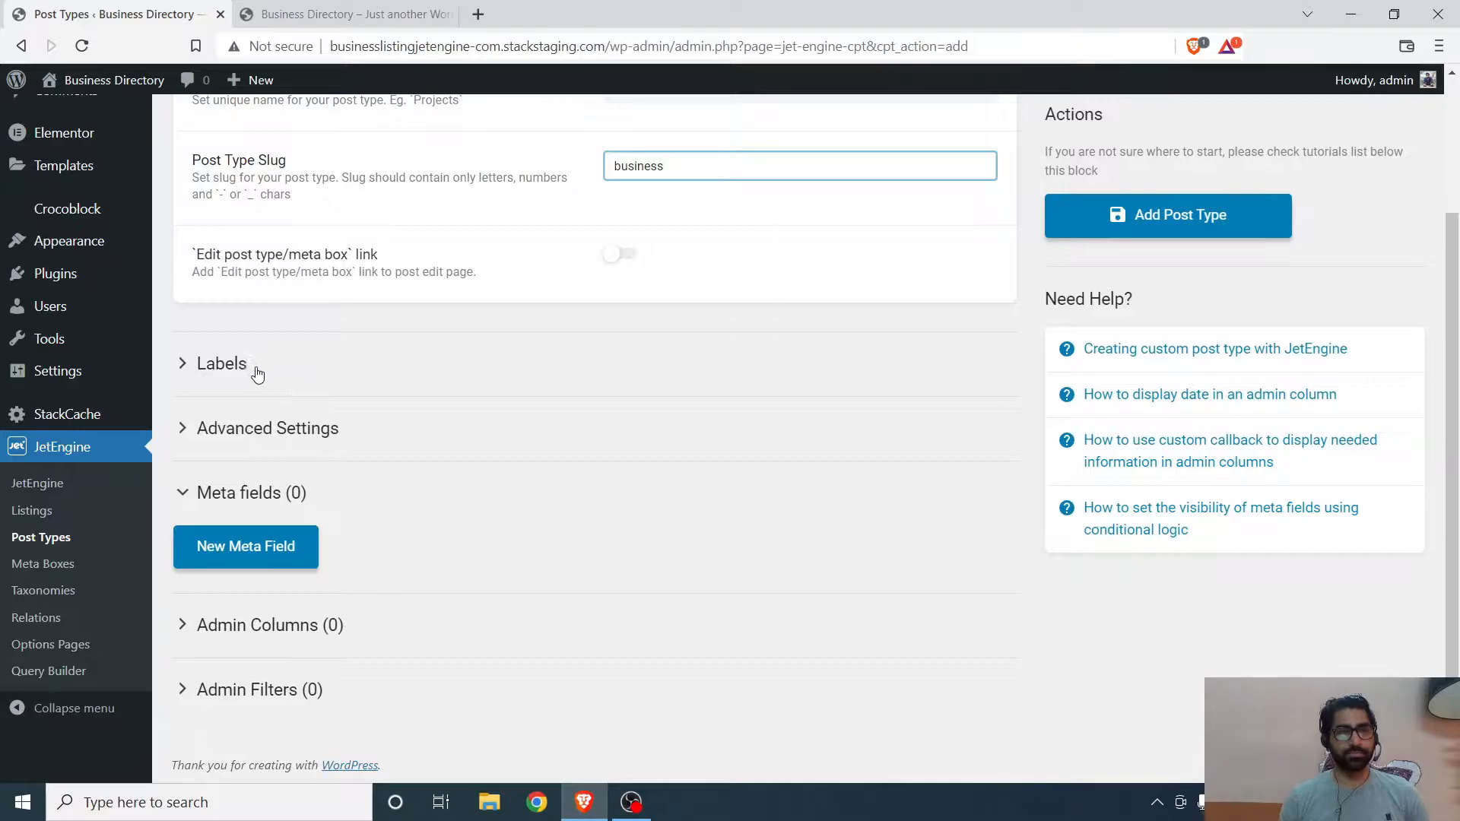
pyautogui.click(228, 370)
pyautogui.scroll(-2, 444, 346)
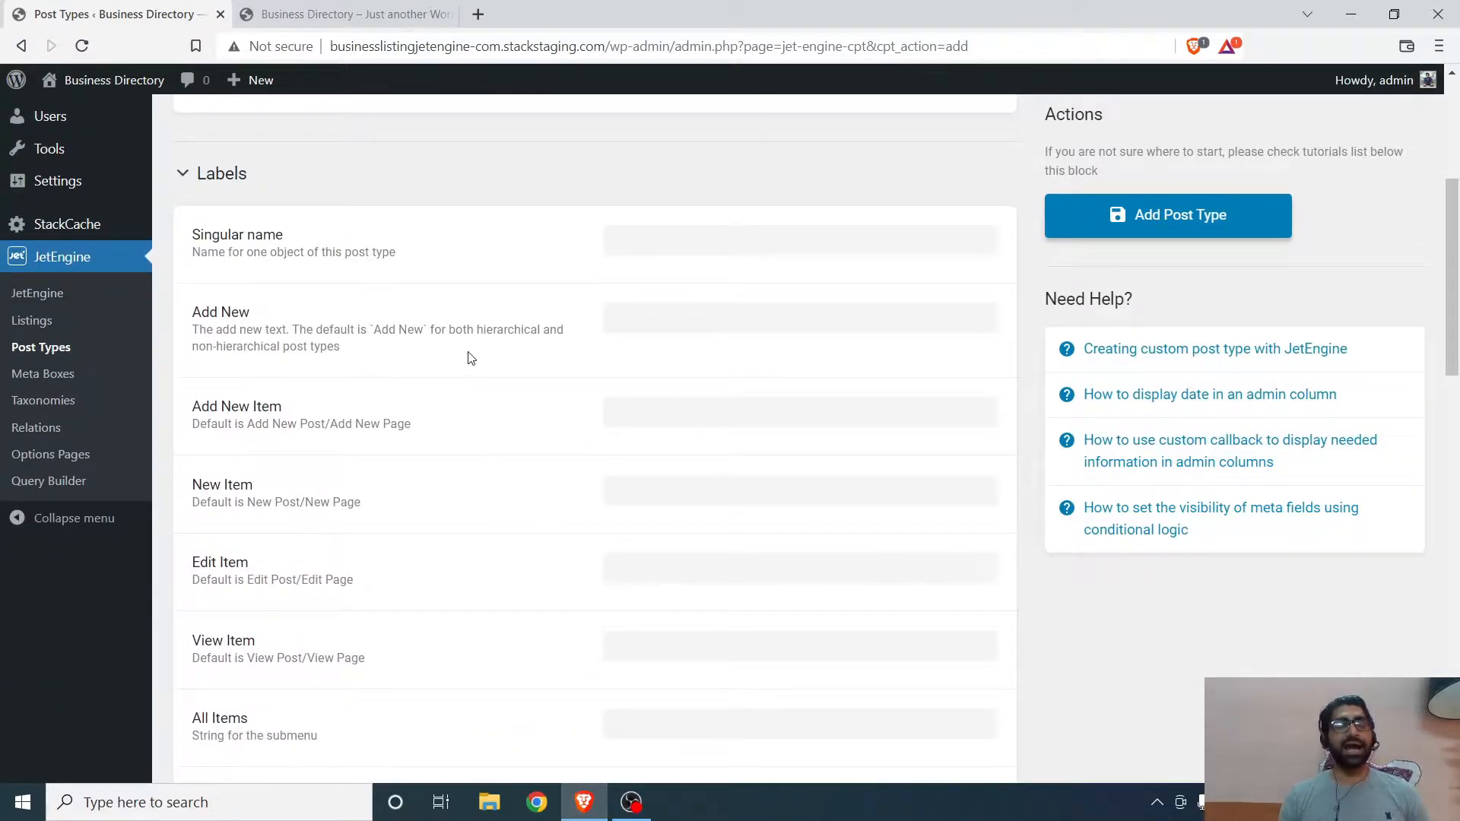
pyautogui.scroll(-1, 487, 373)
pyautogui.scroll(1, 495, 388)
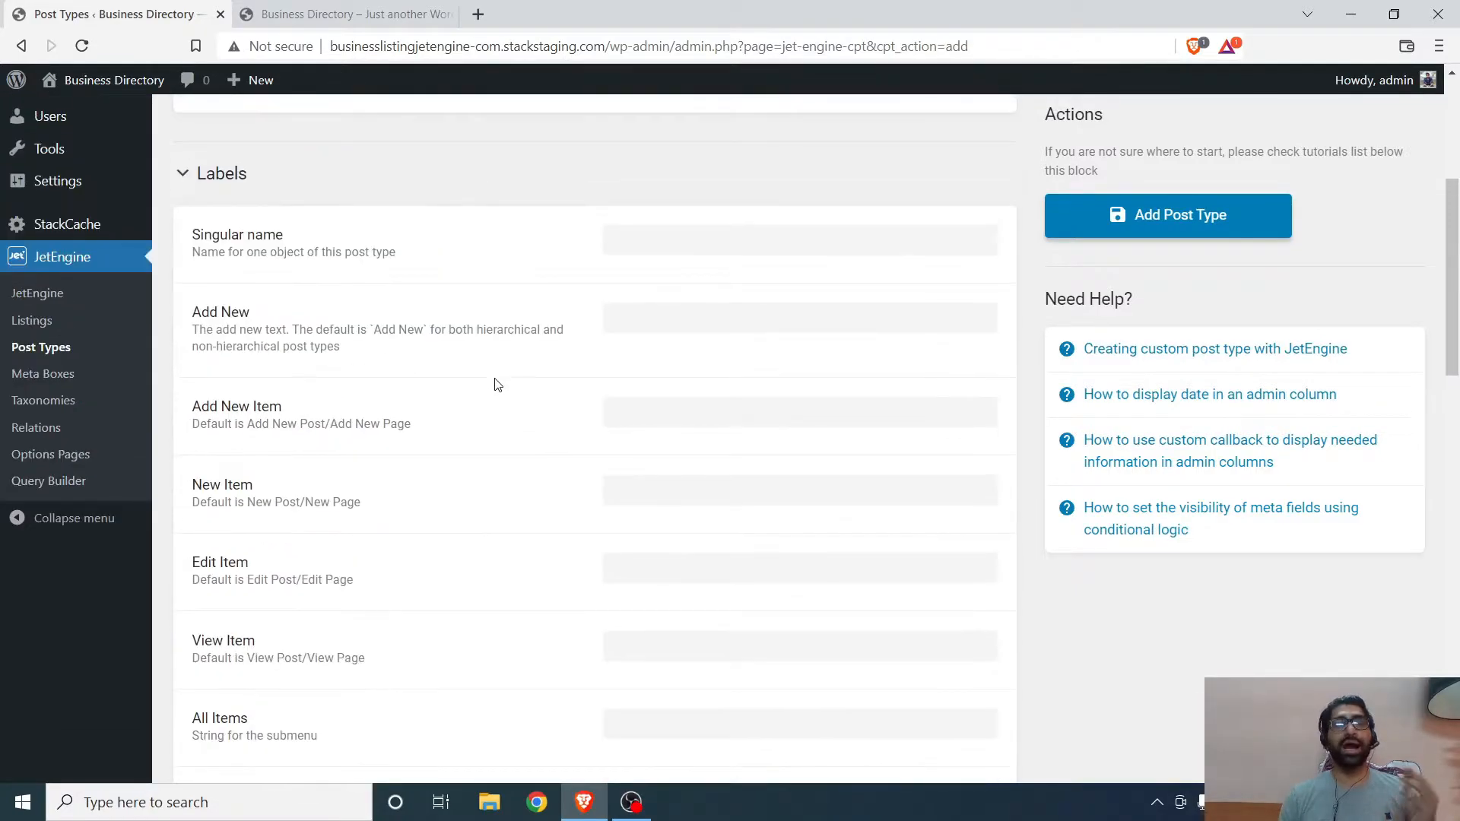
pyautogui.scroll(-2, 718, 467)
pyautogui.scroll(-12, 731, 232)
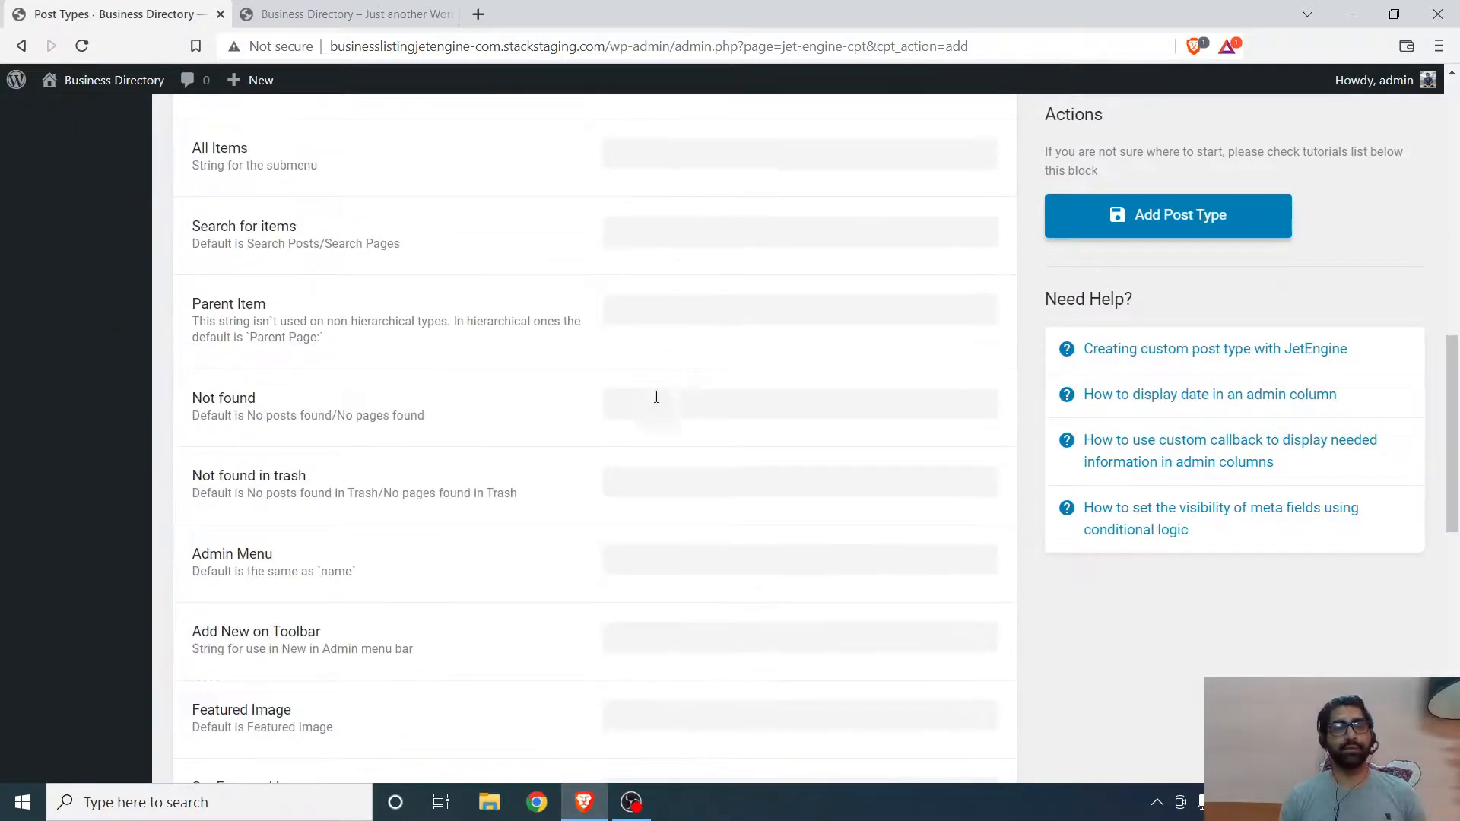
pyautogui.click(580, 480)
pyautogui.scroll(13, 580, 479)
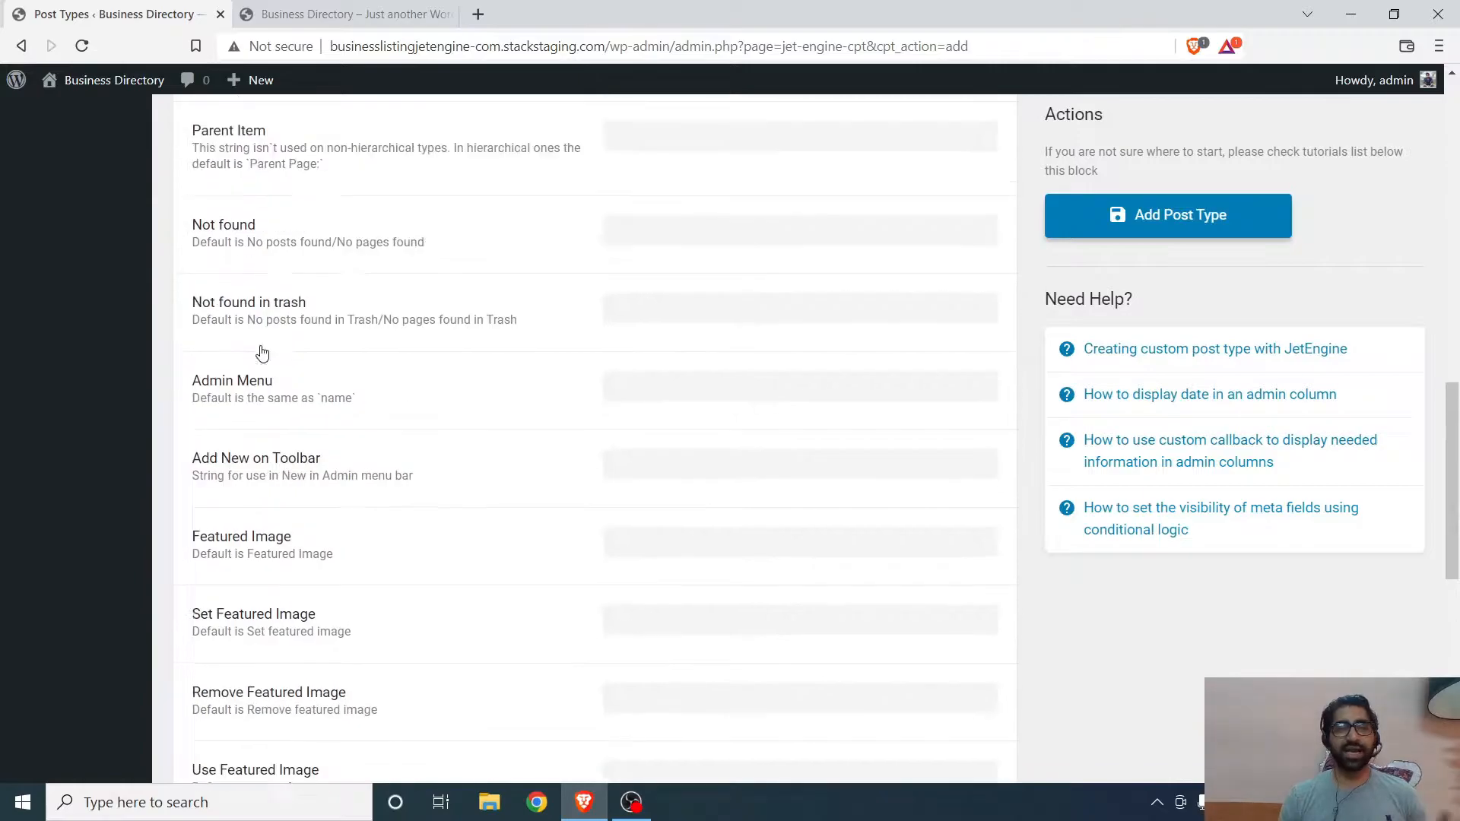
pyautogui.click(200, 274)
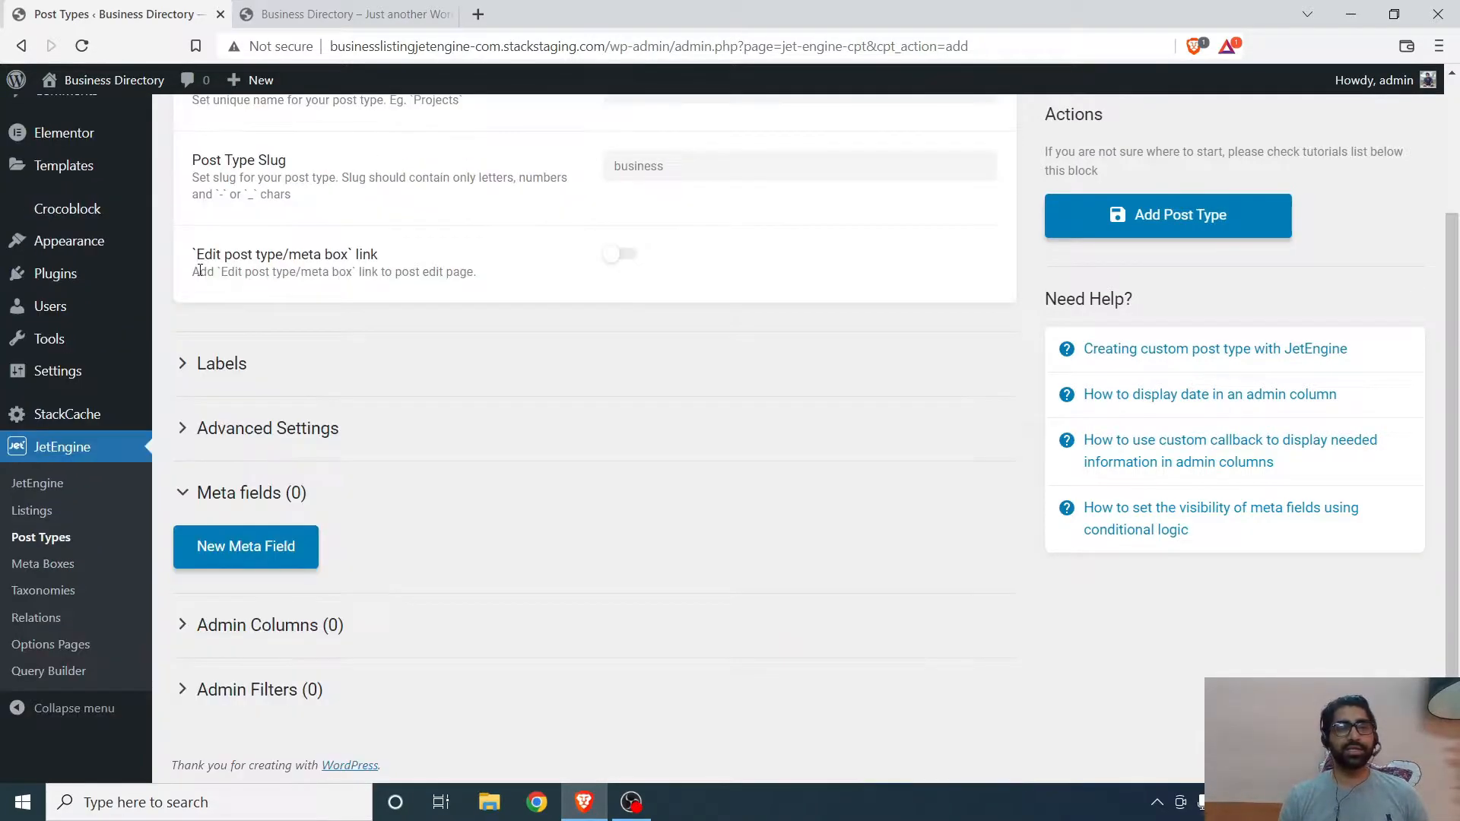
# - Expand Advanced Settings and set the Rewrite Slug to business
pyautogui.click(264, 429)
pyautogui.scroll(-1, 266, 426)
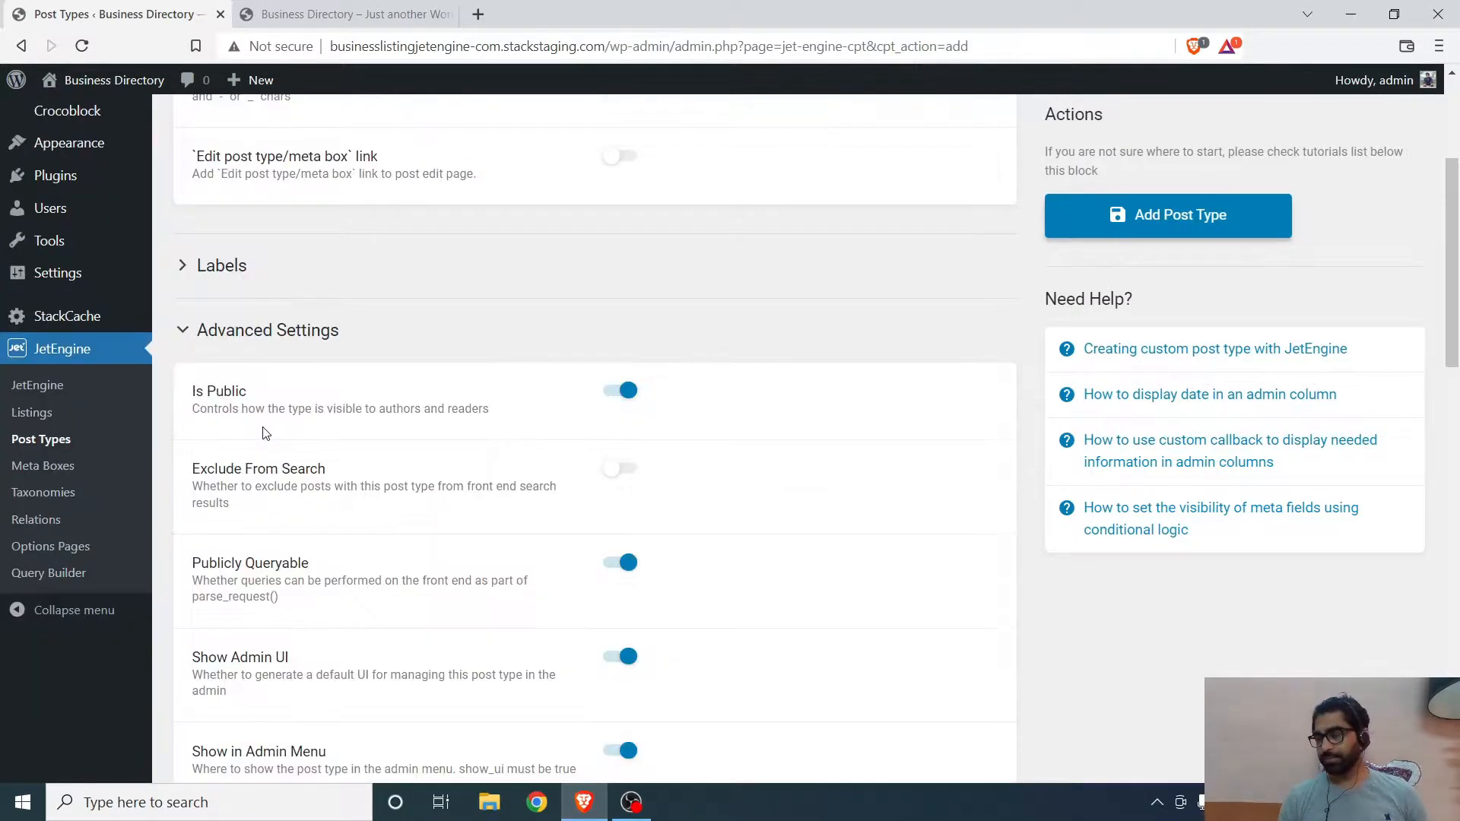
pyautogui.scroll(-2, 443, 317)
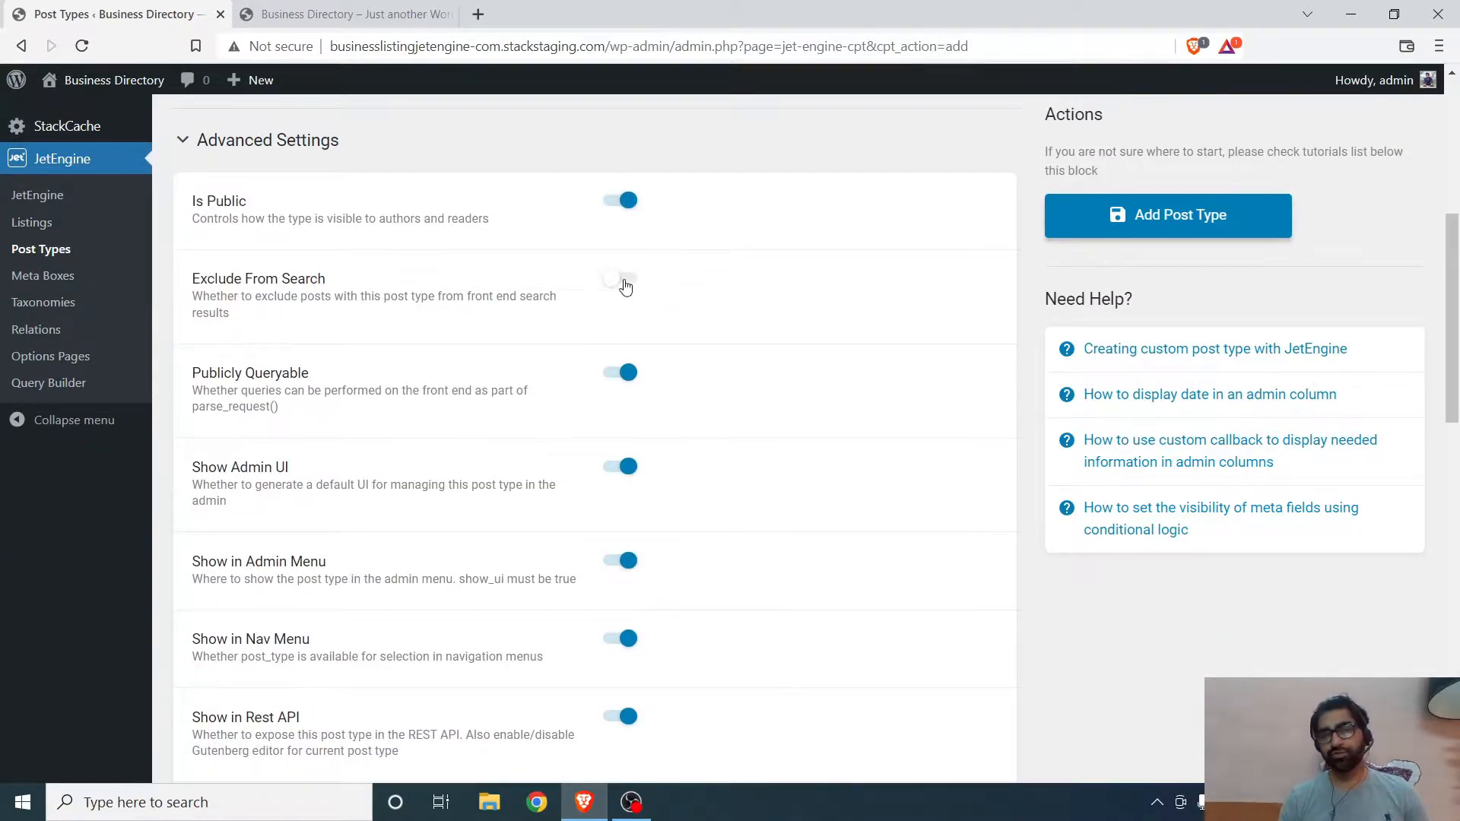
pyautogui.scroll(-3, 403, 423)
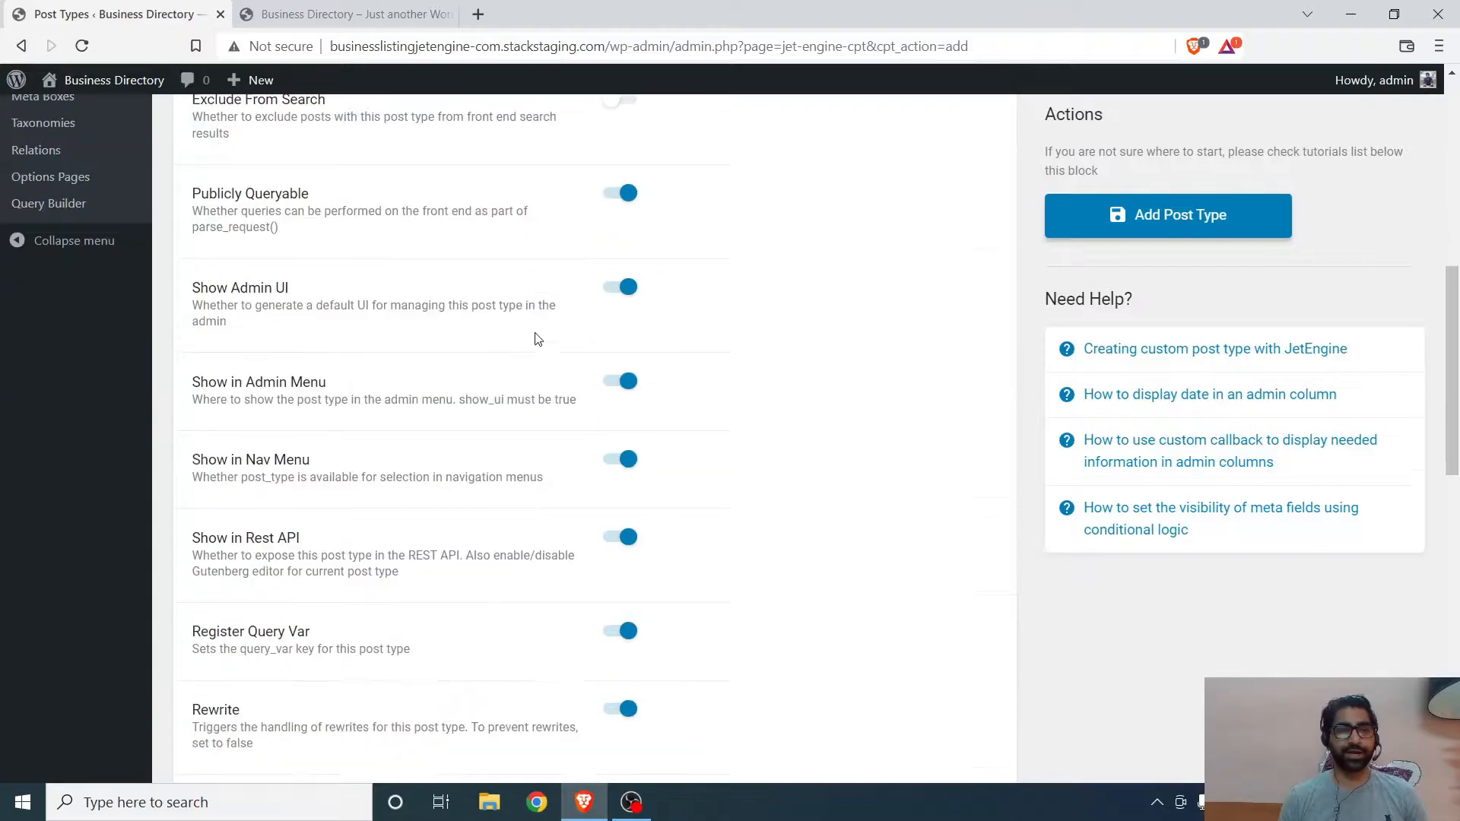
pyautogui.scroll(-3, 473, 134)
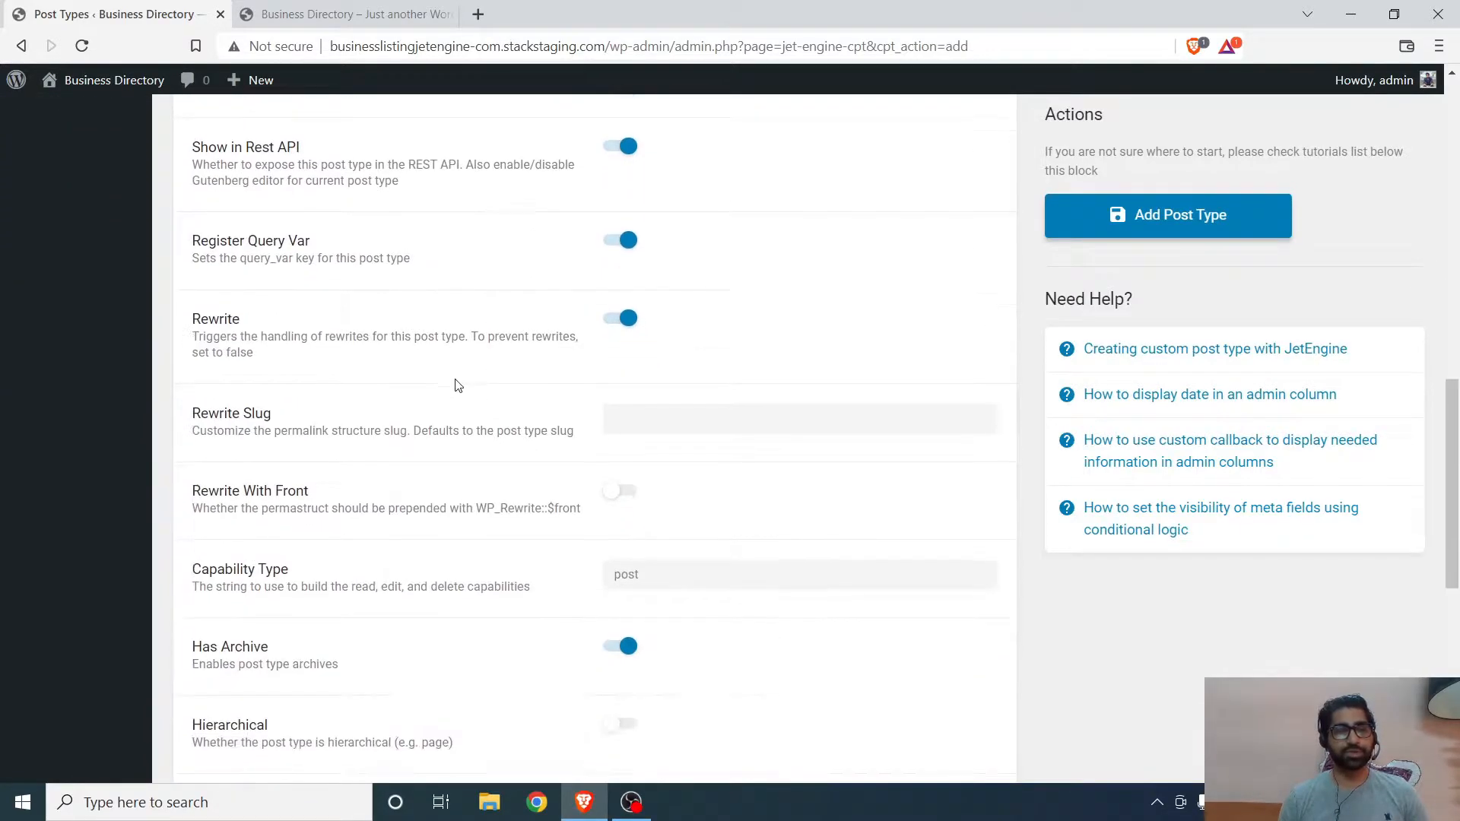
pyautogui.click(665, 422)
pyautogui.write('business')
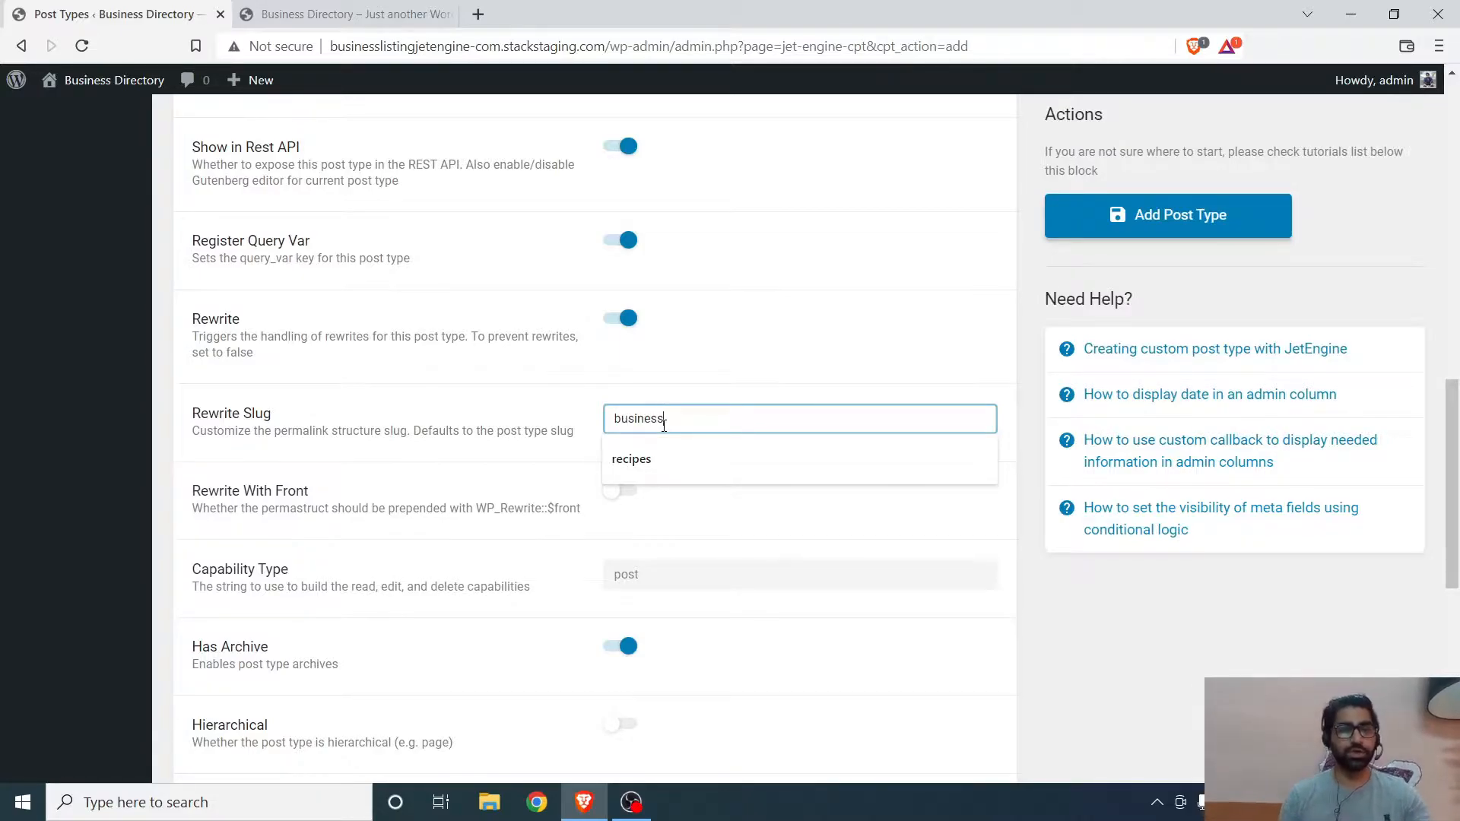
# - Turn on the Hierarchical option for the post type
pyautogui.scroll(-1, 490, 418)
pyautogui.click(486, 414)
pyautogui.scroll(-2, 294, 441)
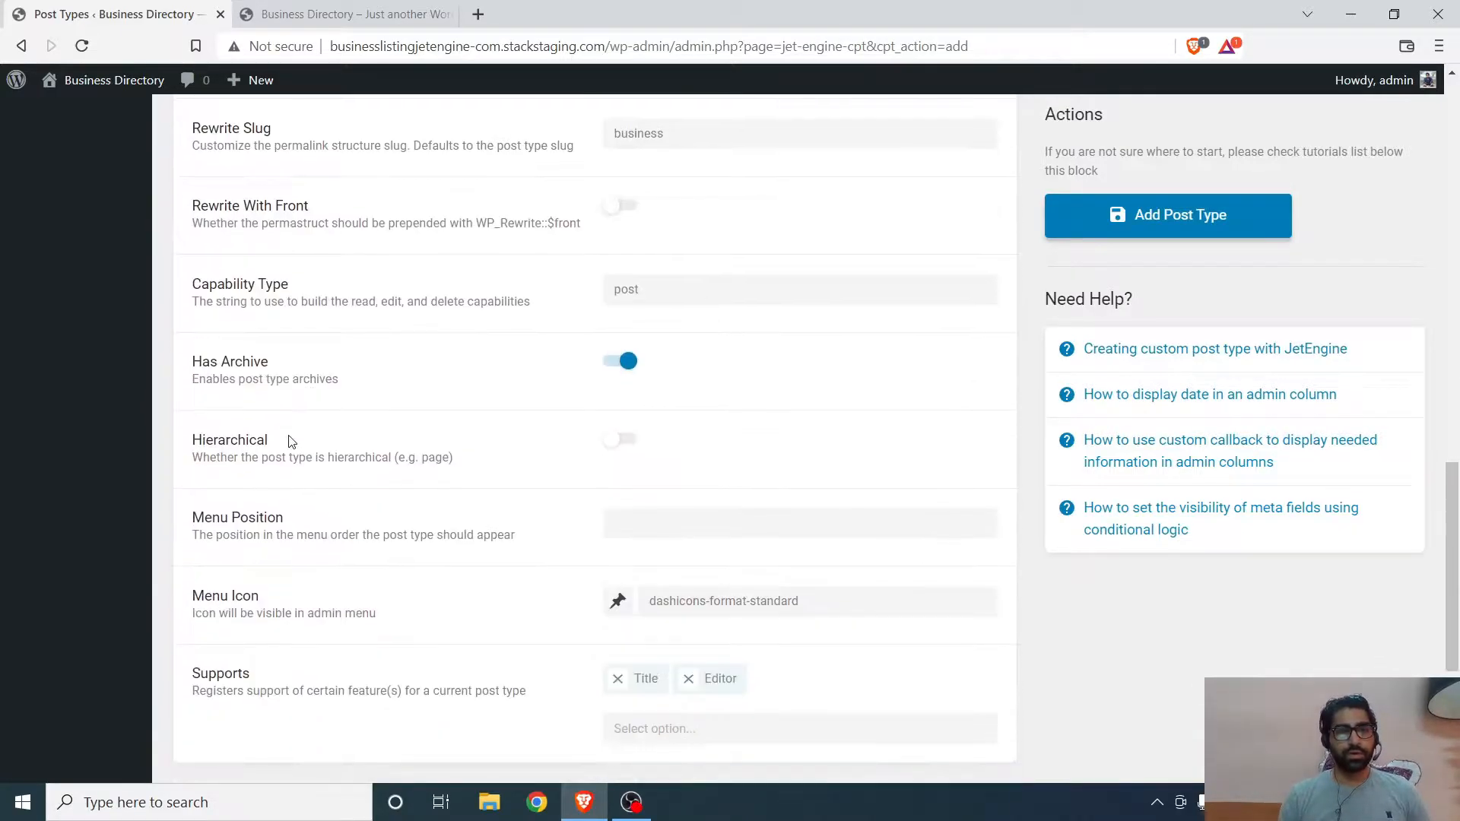
pyautogui.scroll(-2, 339, 361)
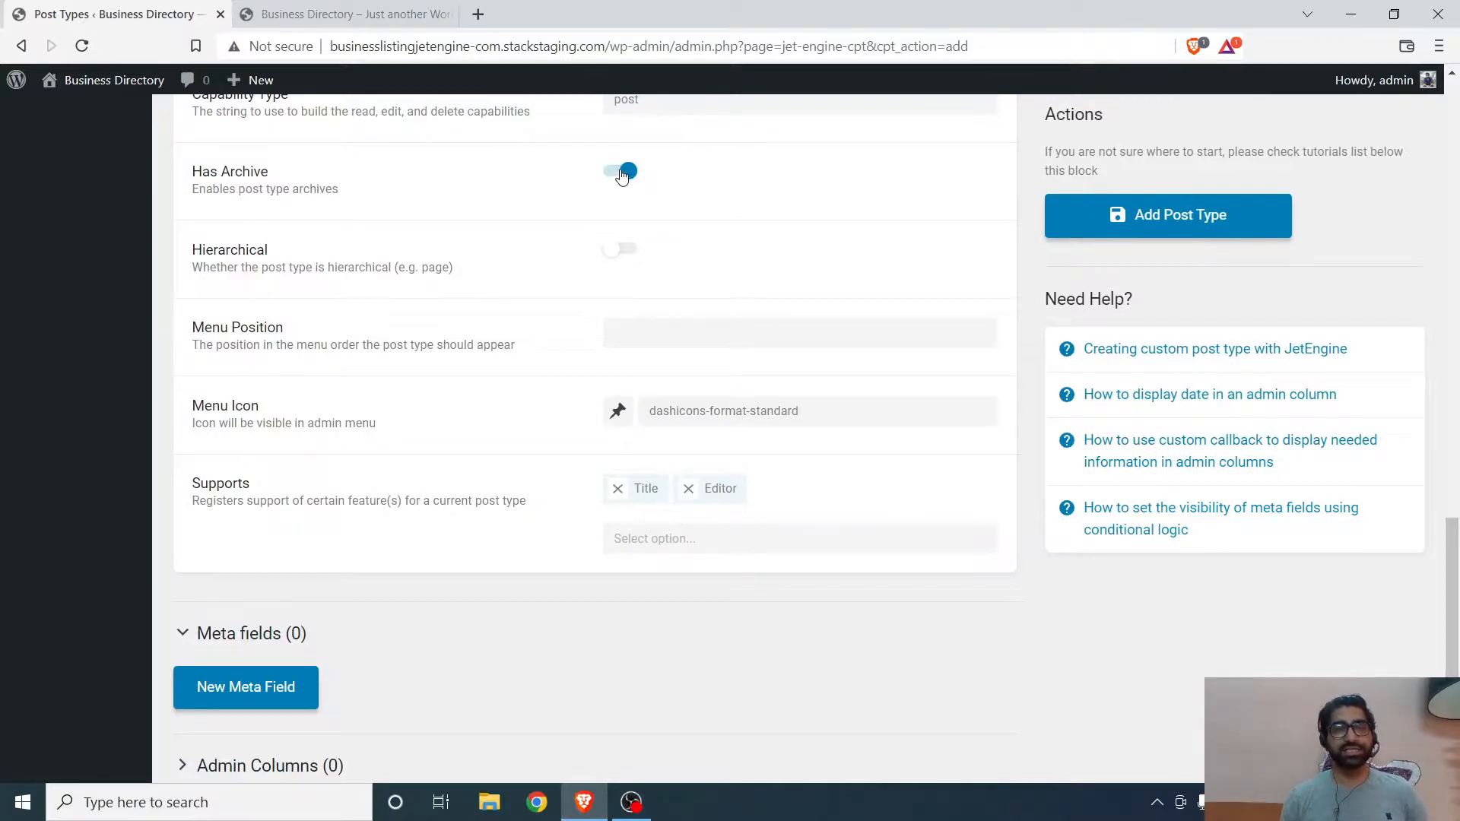
pyautogui.click(625, 253)
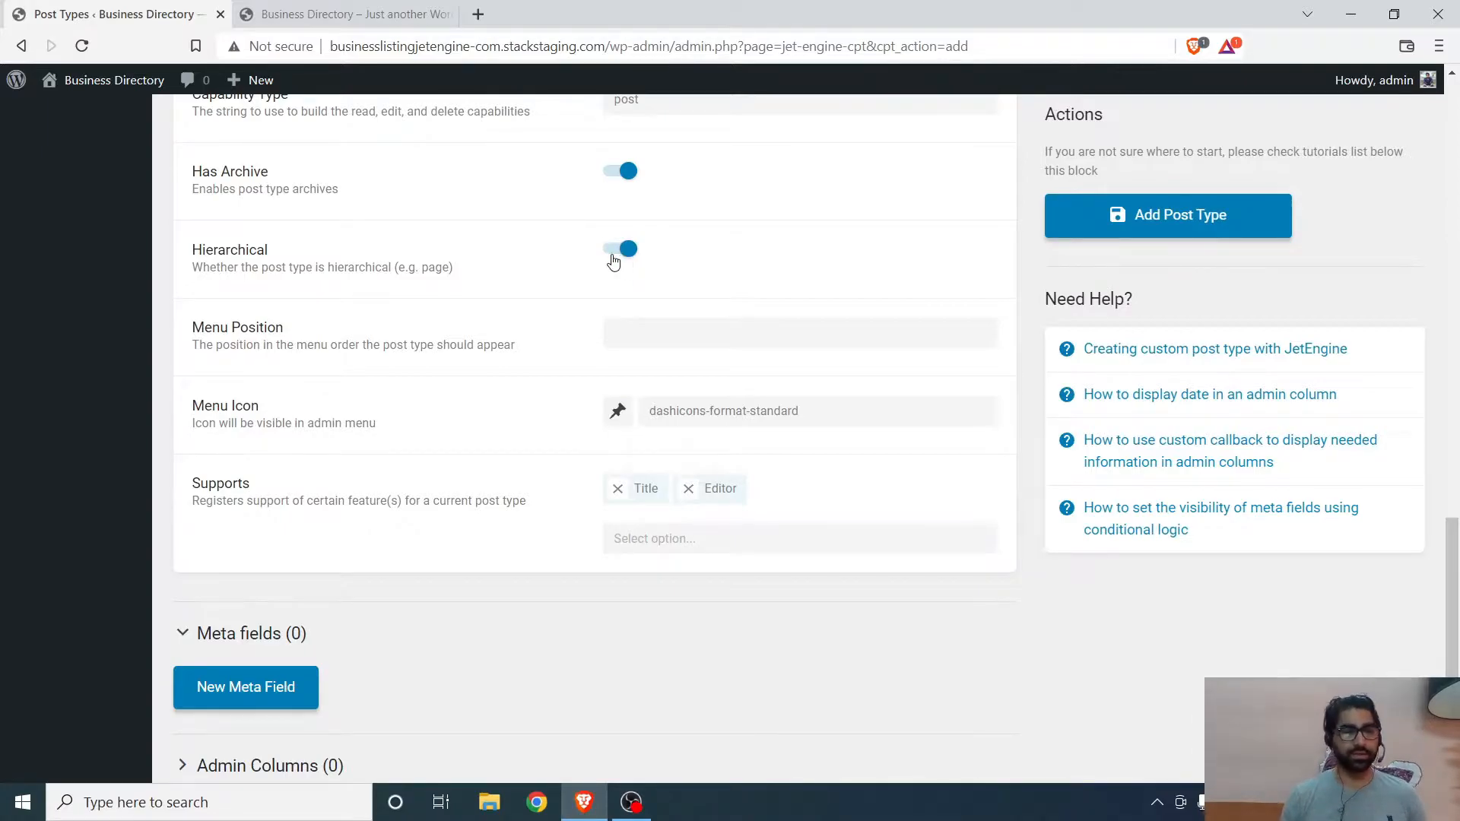
# - Set the post type's Menu Position to 3
pyautogui.click(664, 341)
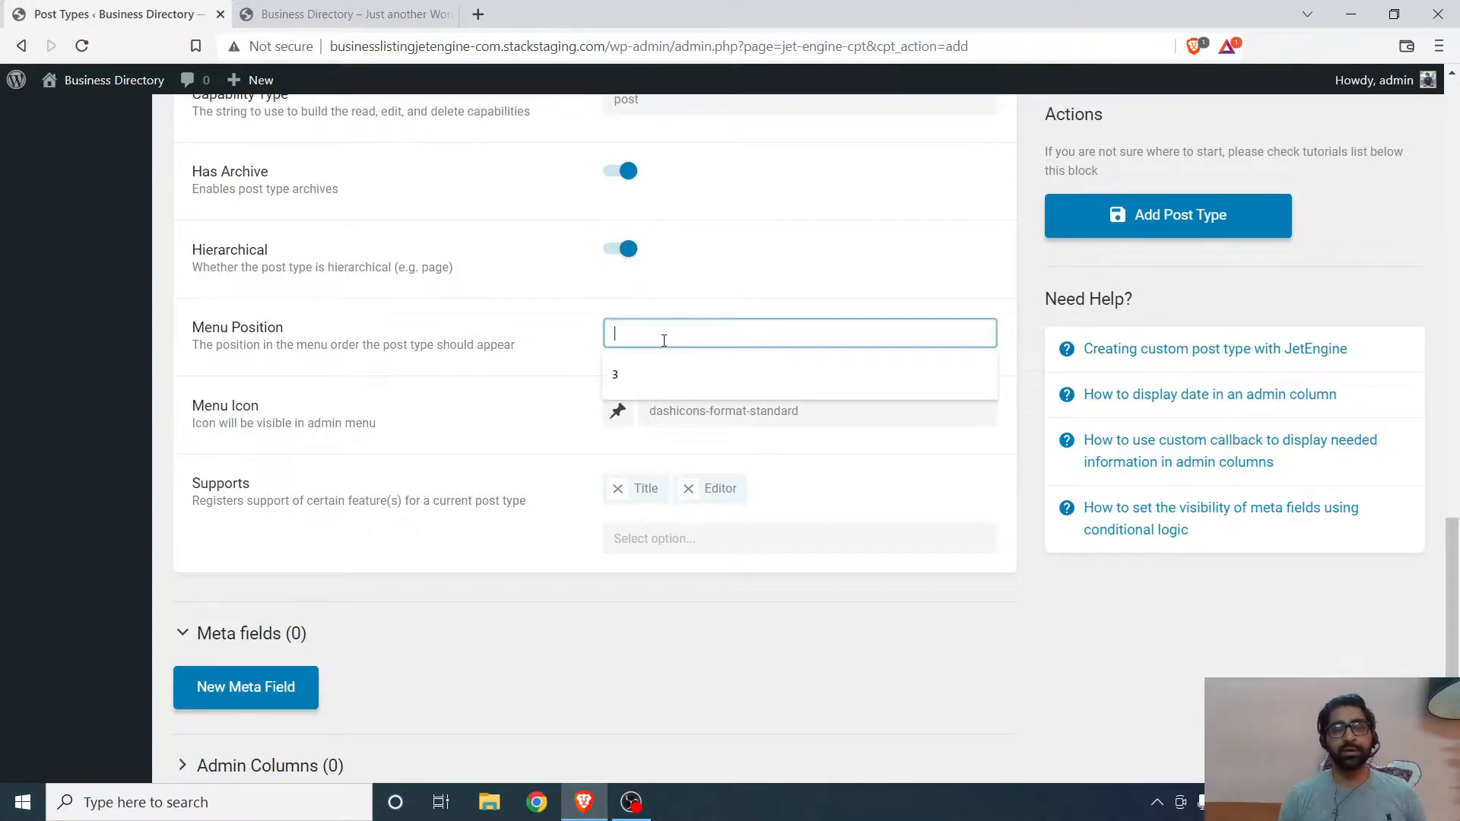
pyautogui.write('3')
pyautogui.click(65, 448)
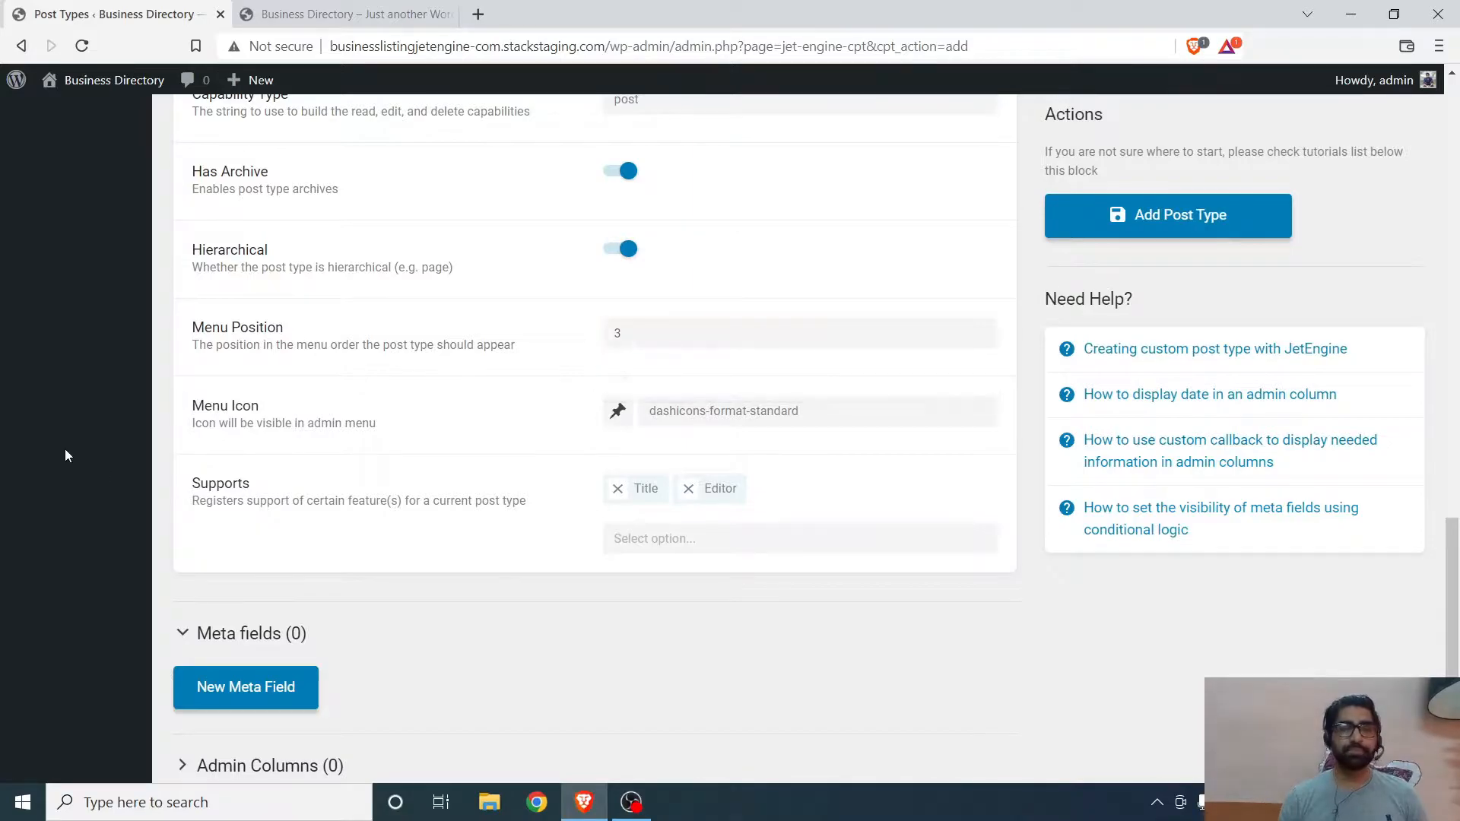
pyautogui.scroll(15, 350, 375)
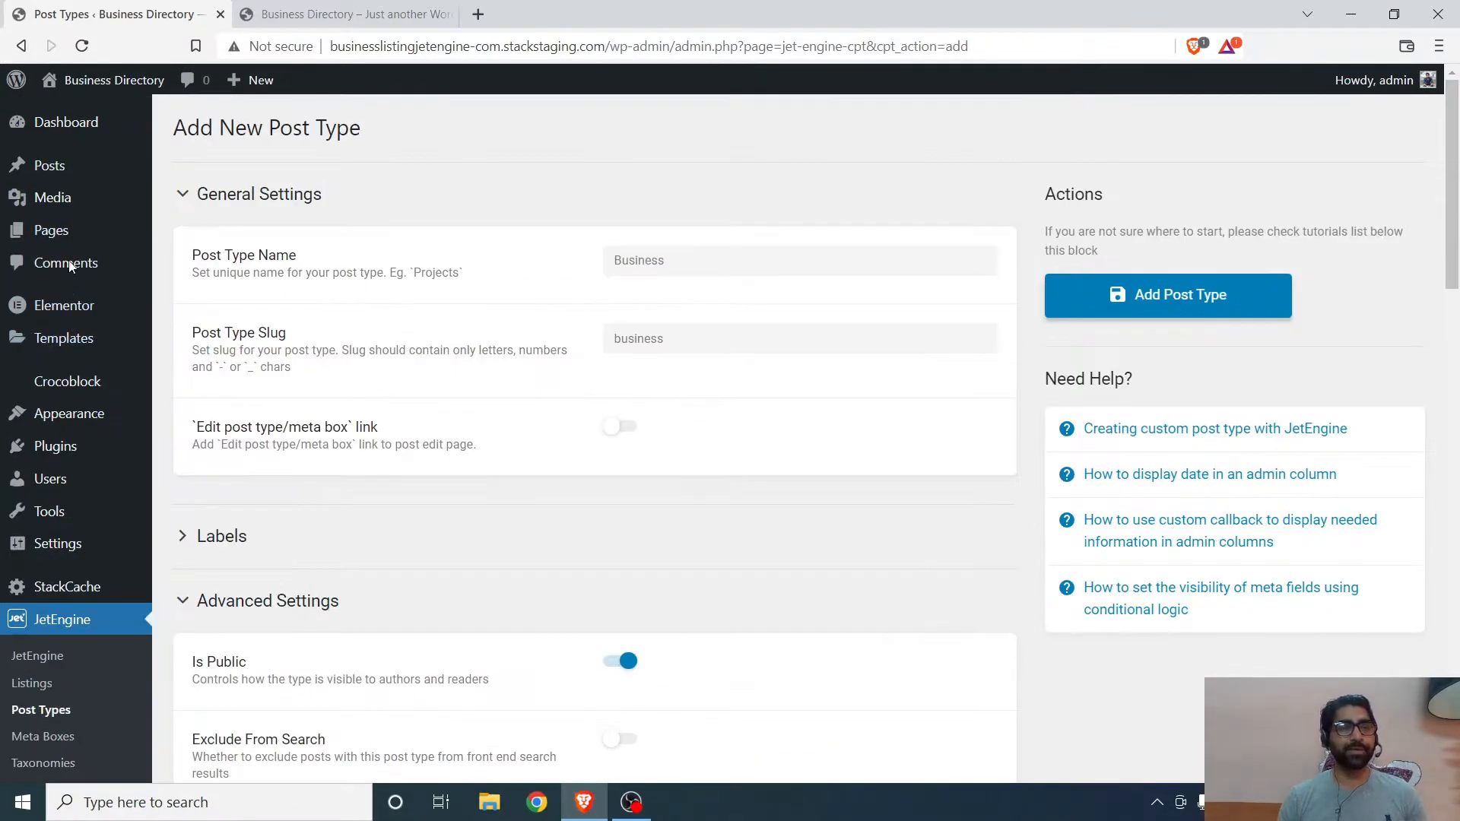
# - Set the post type's Menu Icon to the calendar dashicon
pyautogui.scroll(-5, 517, 441)
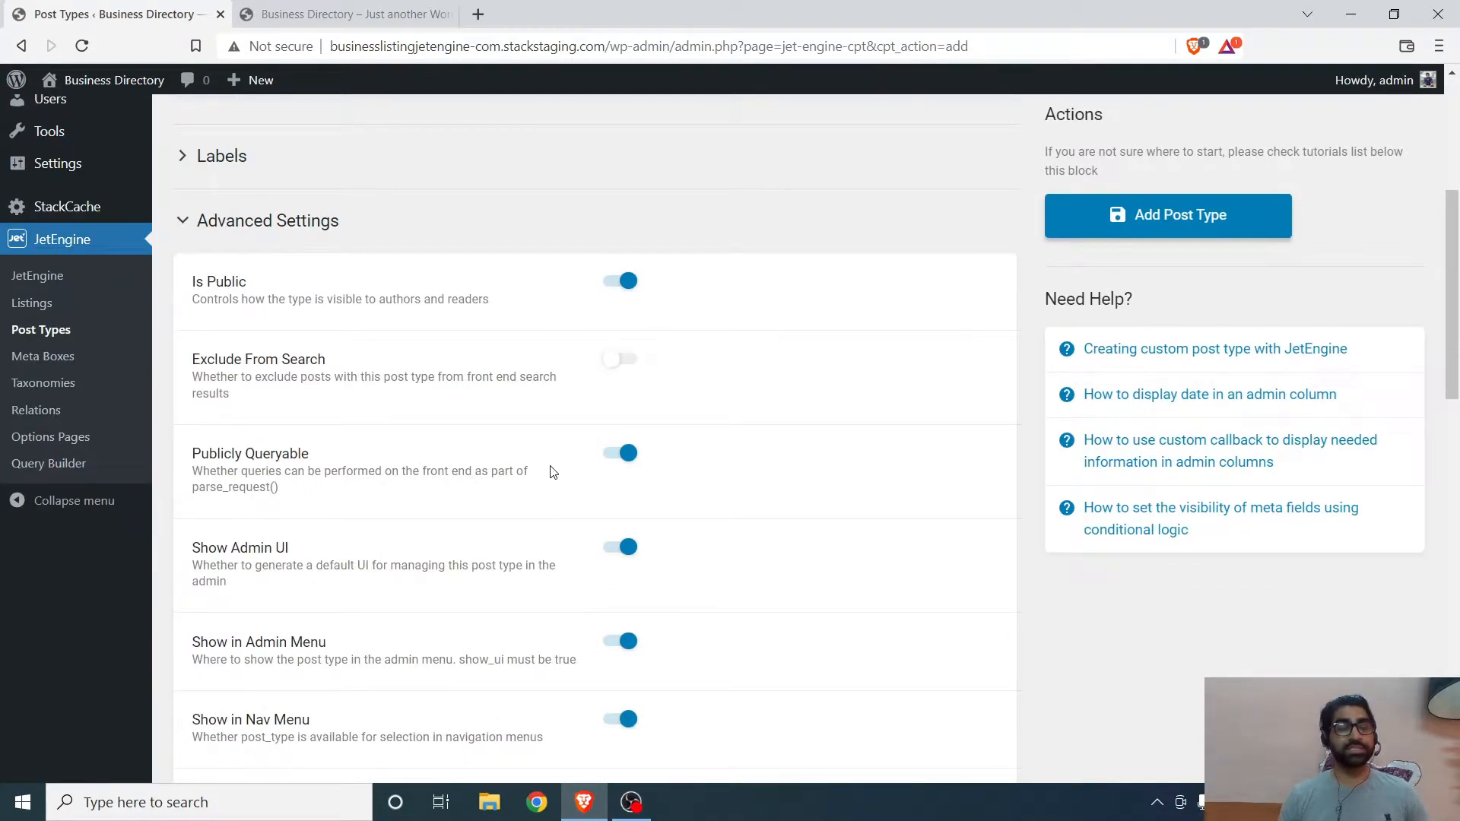
pyautogui.scroll(-12, 547, 461)
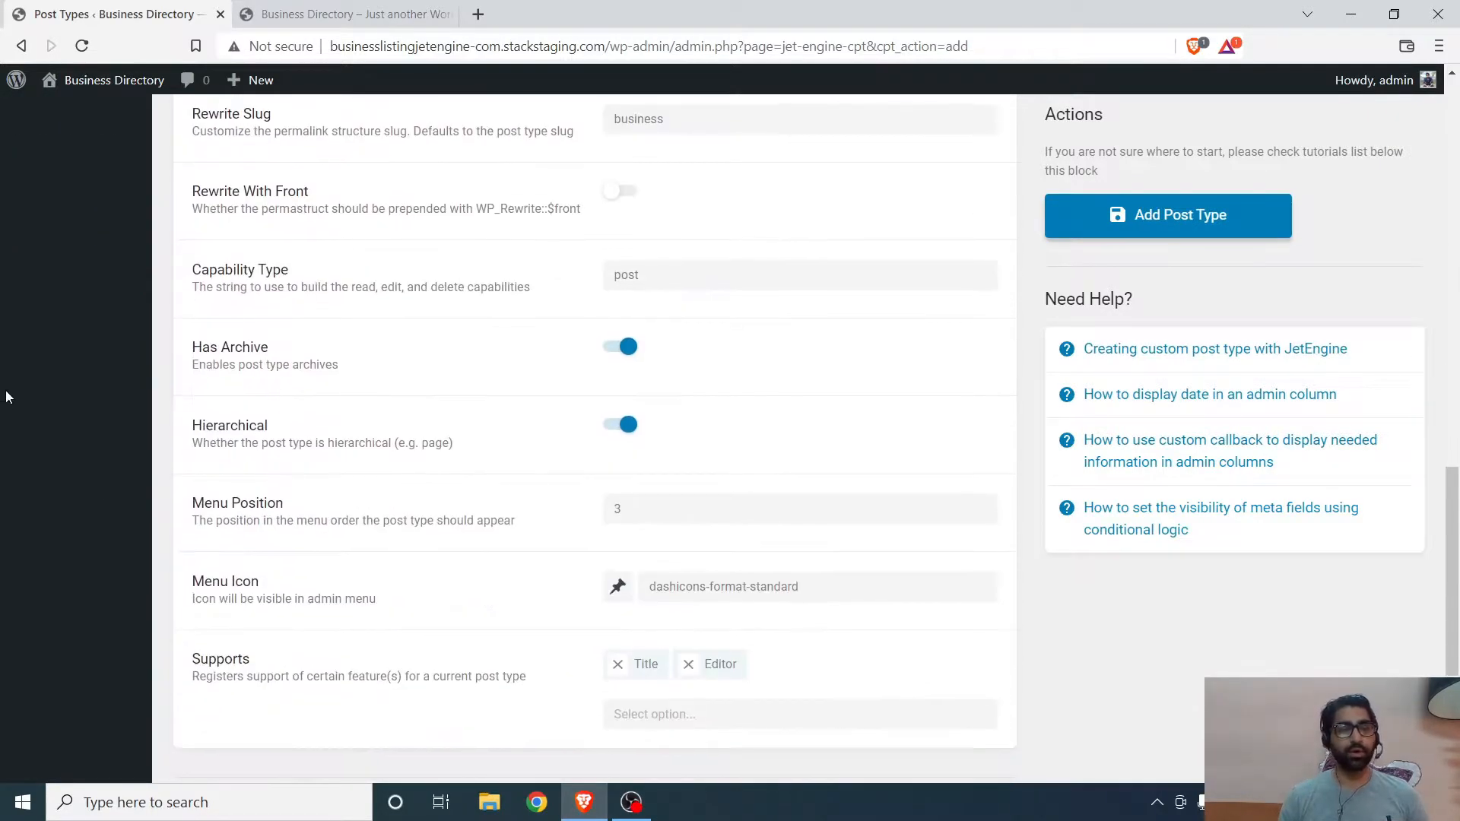
pyautogui.scroll(-3, 314, 500)
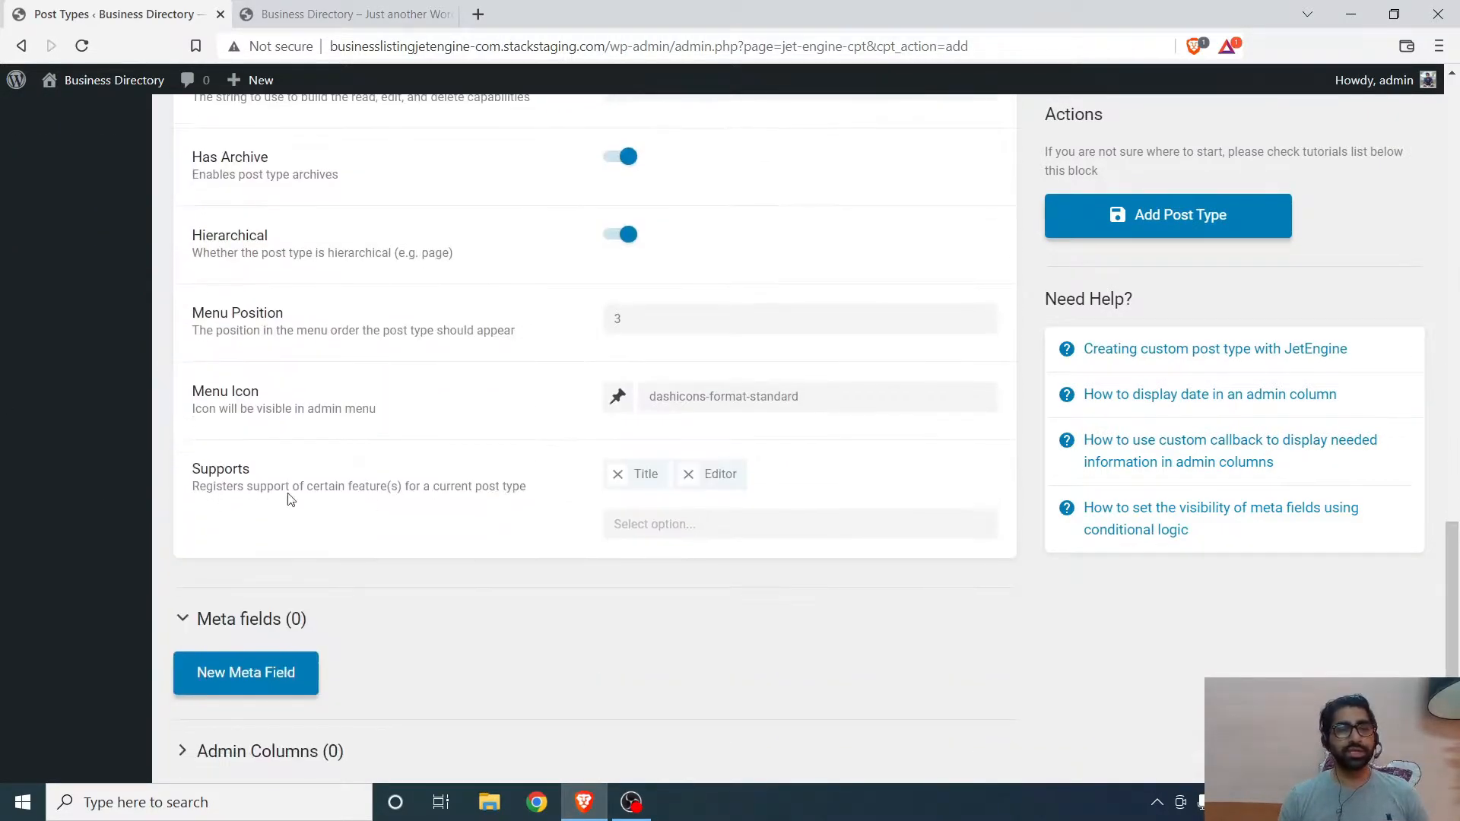
pyautogui.click(618, 398)
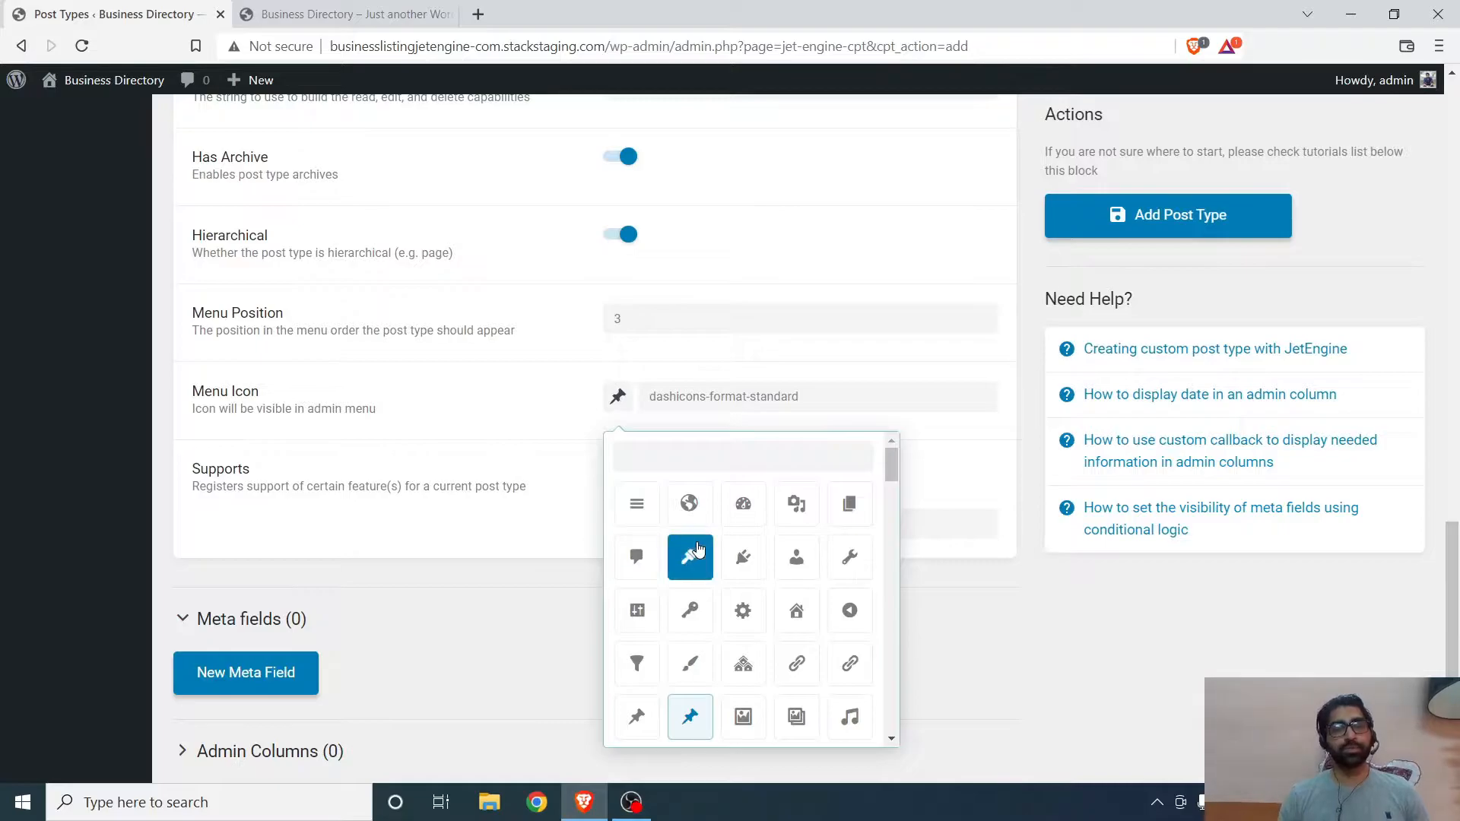
pyautogui.scroll(15, 13, 453)
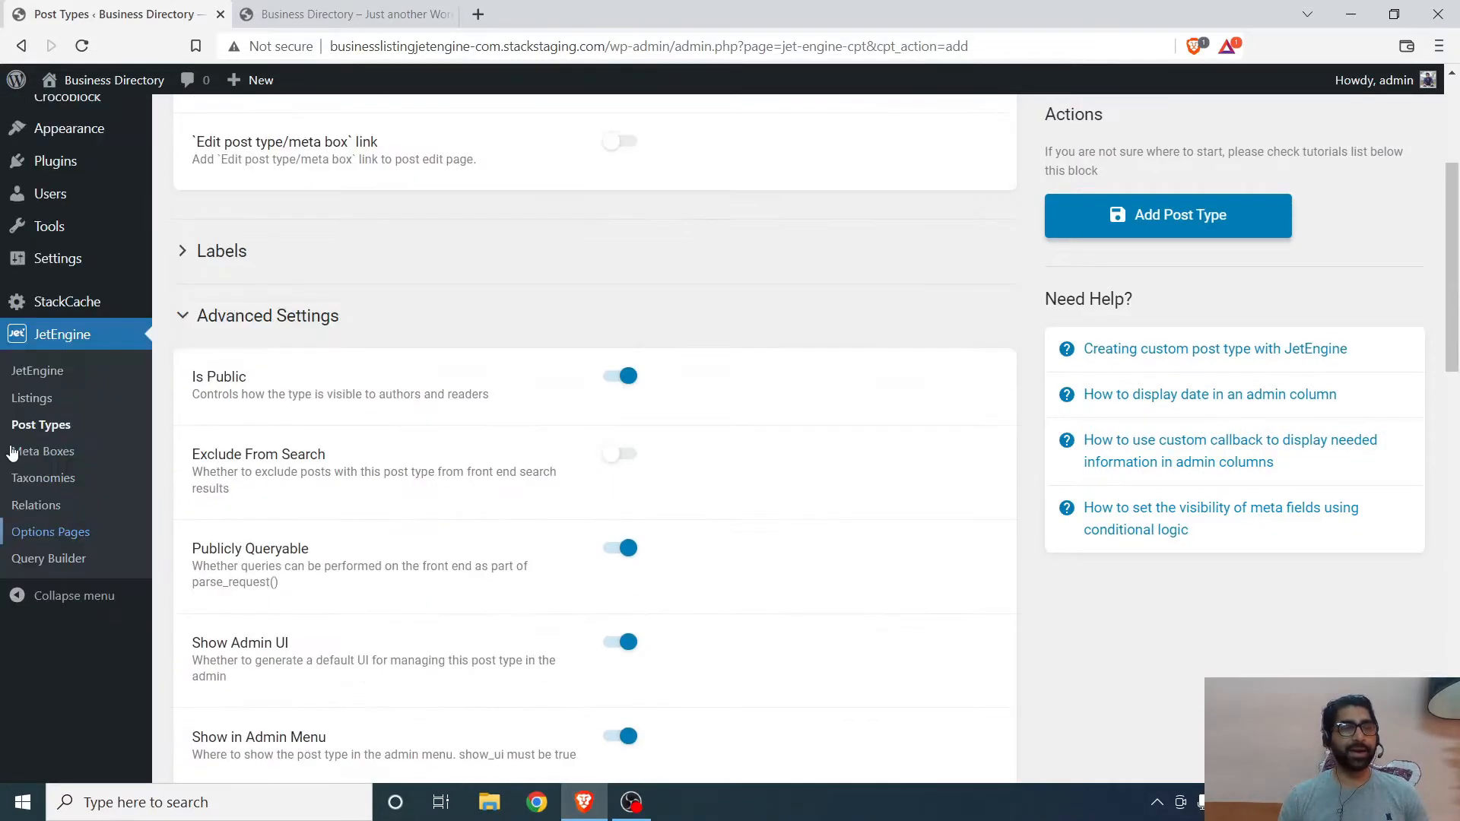
pyautogui.scroll(4, 13, 454)
pyautogui.scroll(-15, 642, 482)
pyautogui.scroll(-4, 682, 457)
pyautogui.scroll(-2, 755, 463)
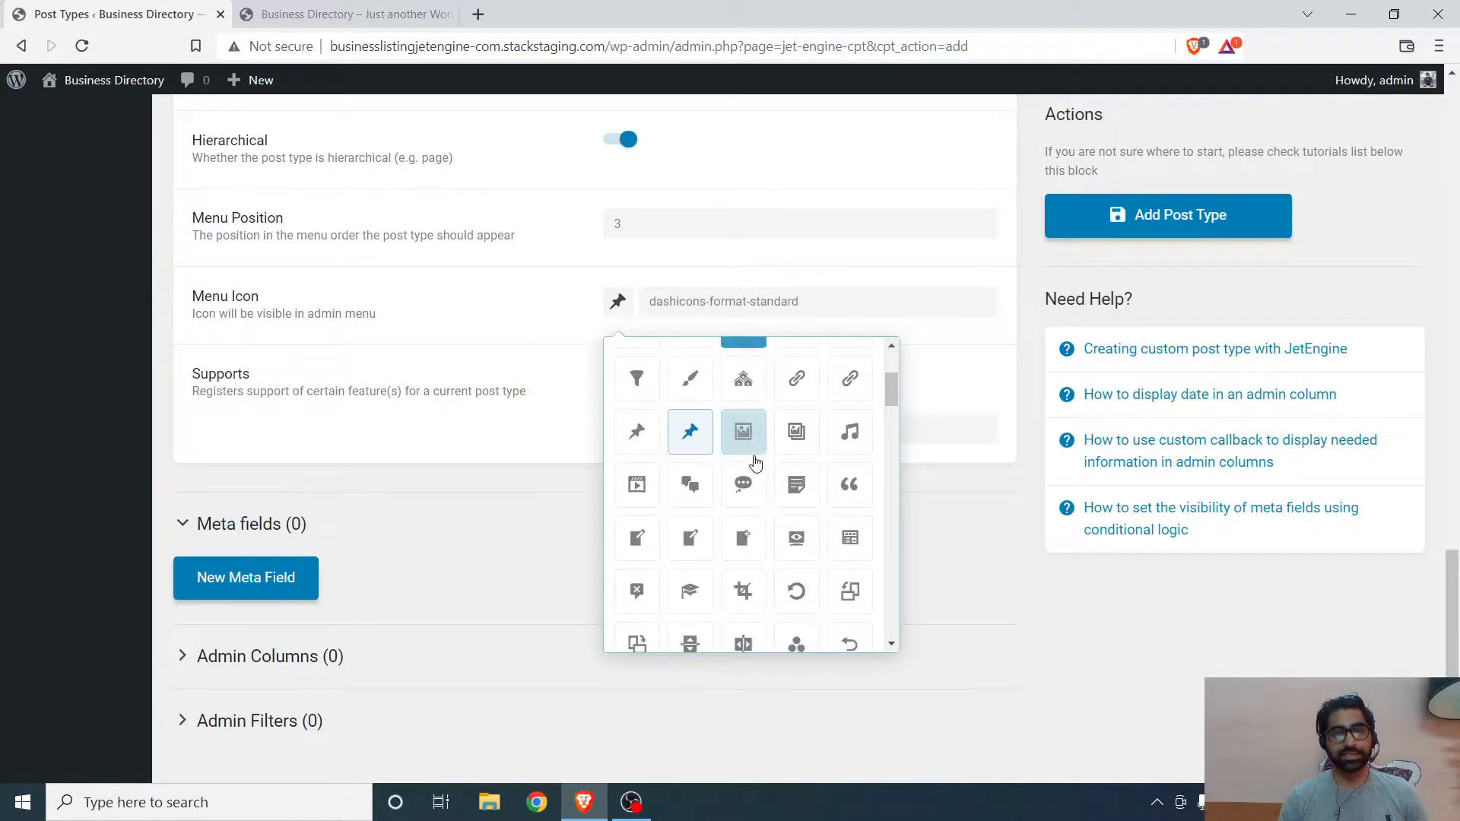
pyautogui.click(751, 479)
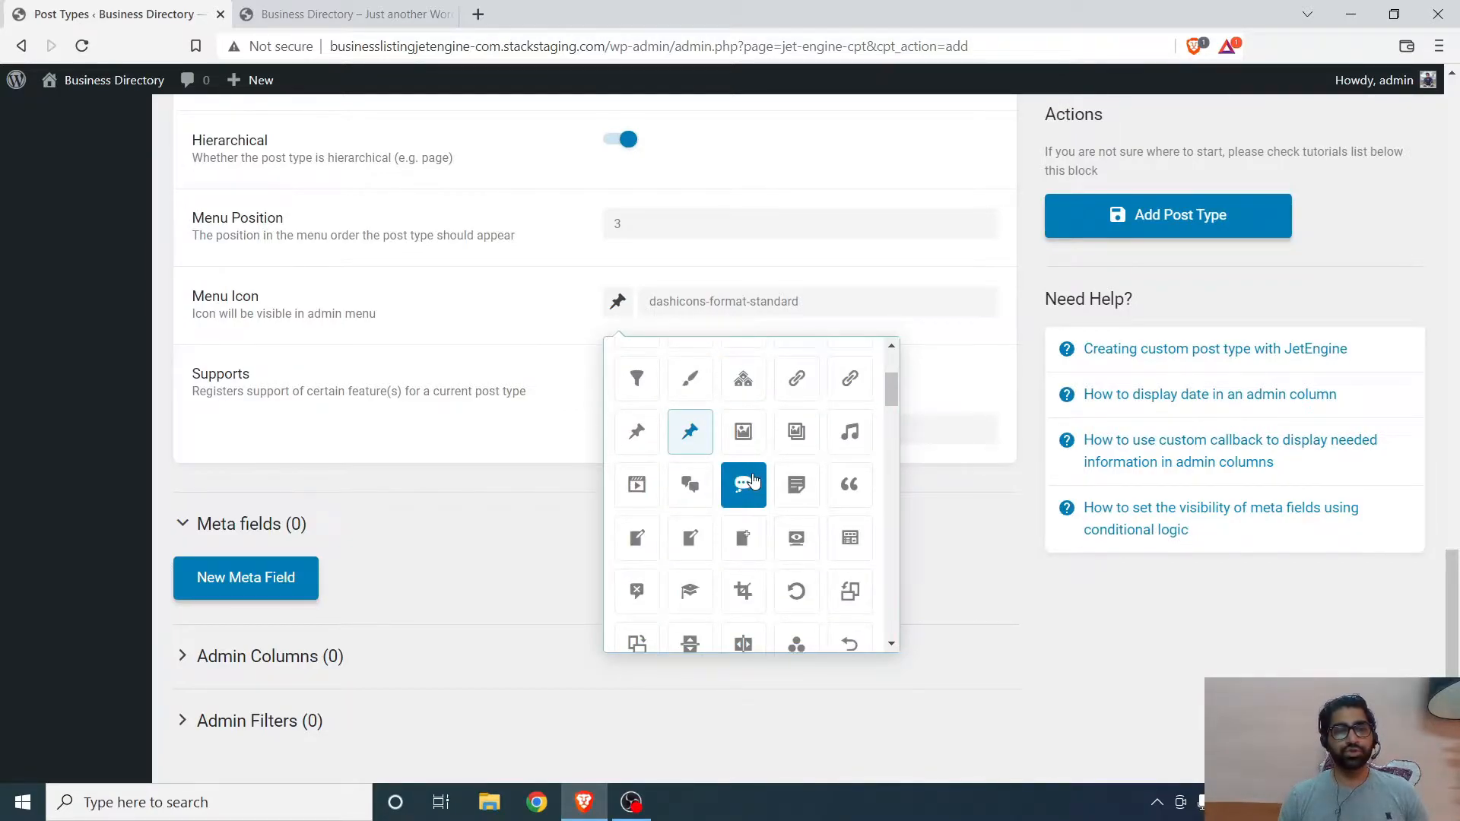
pyautogui.scroll(-4, 752, 486)
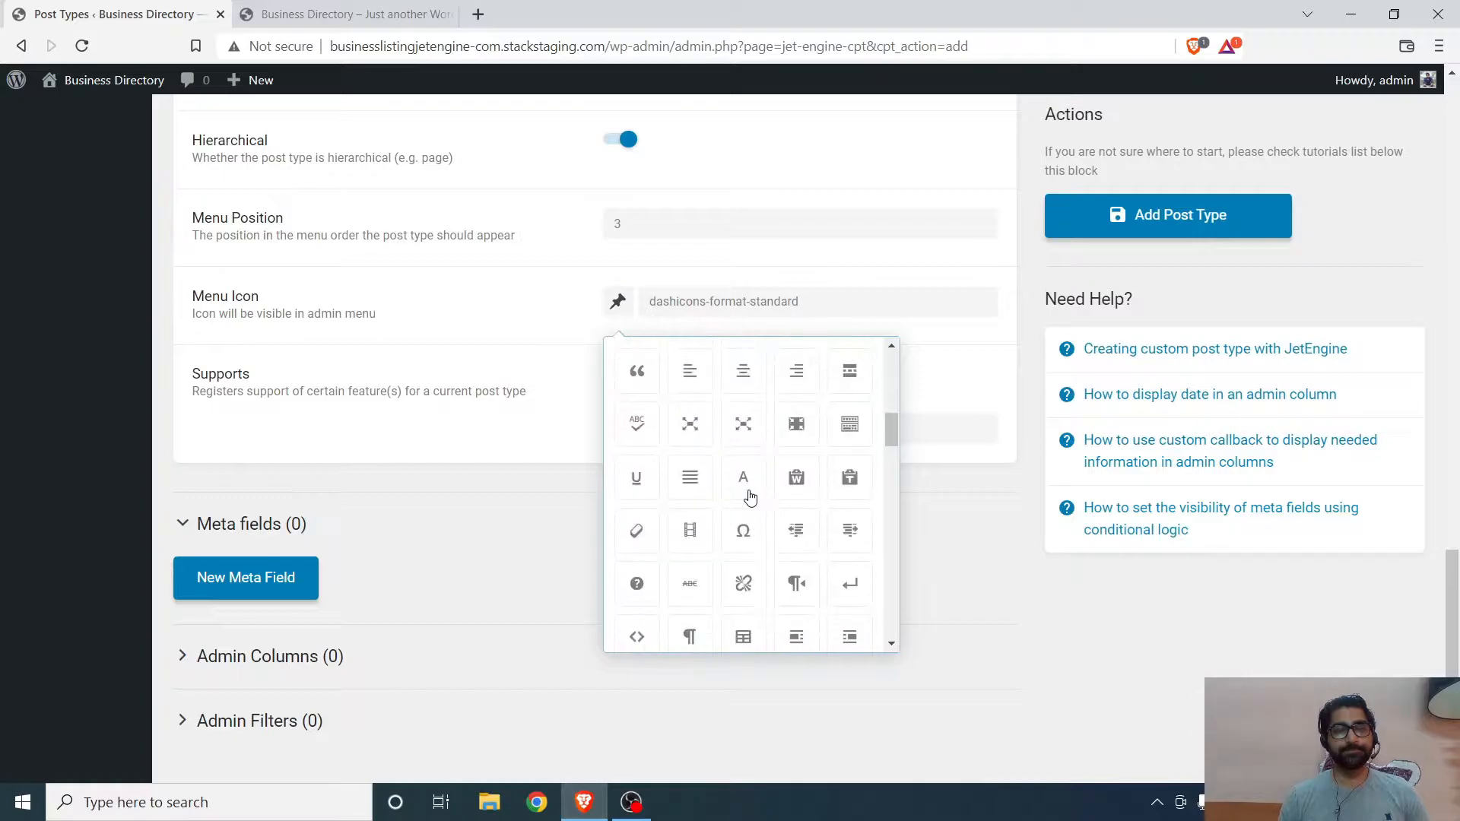
pyautogui.scroll(-3, 750, 498)
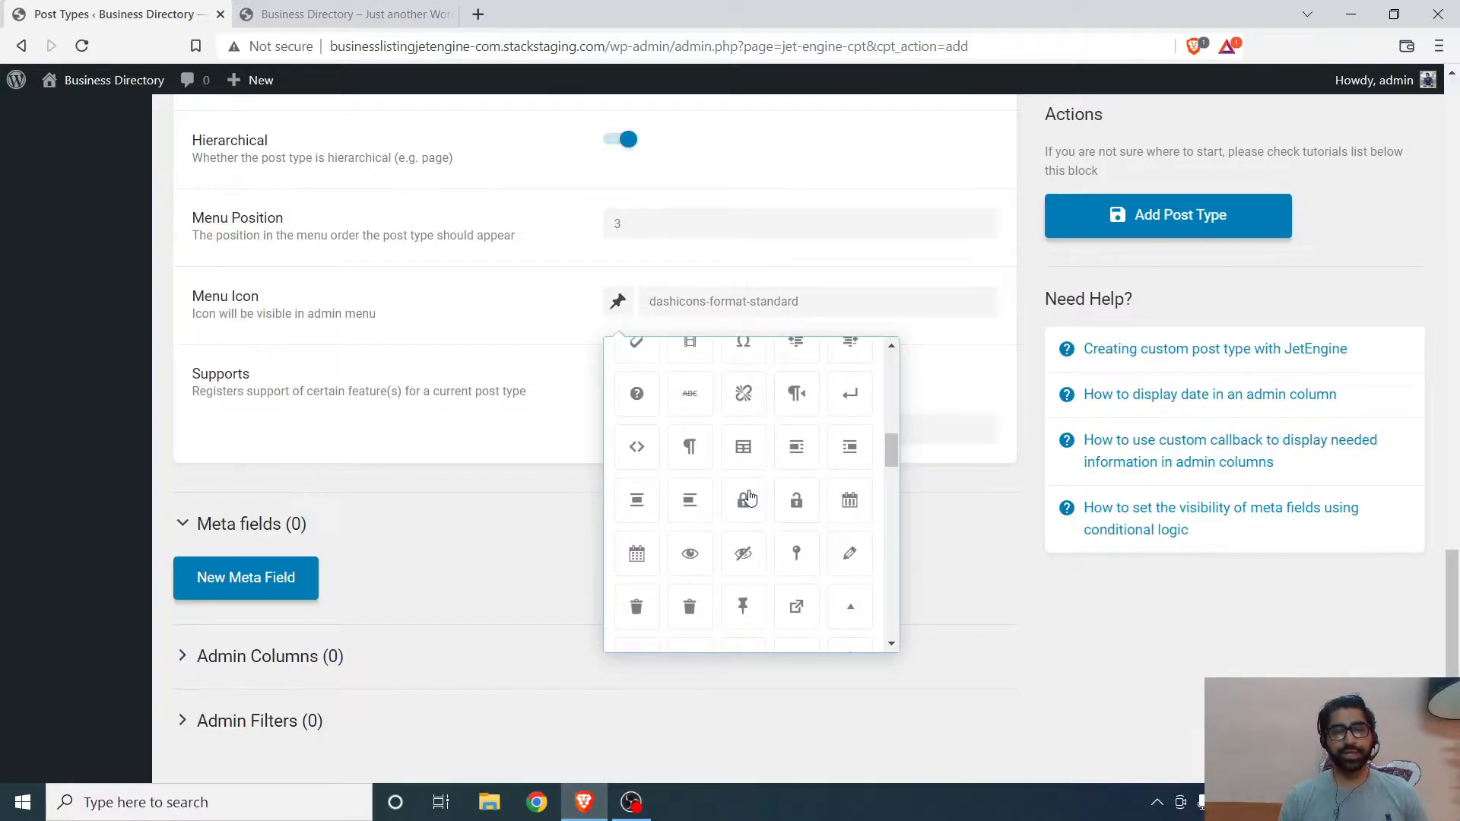
pyautogui.click(848, 502)
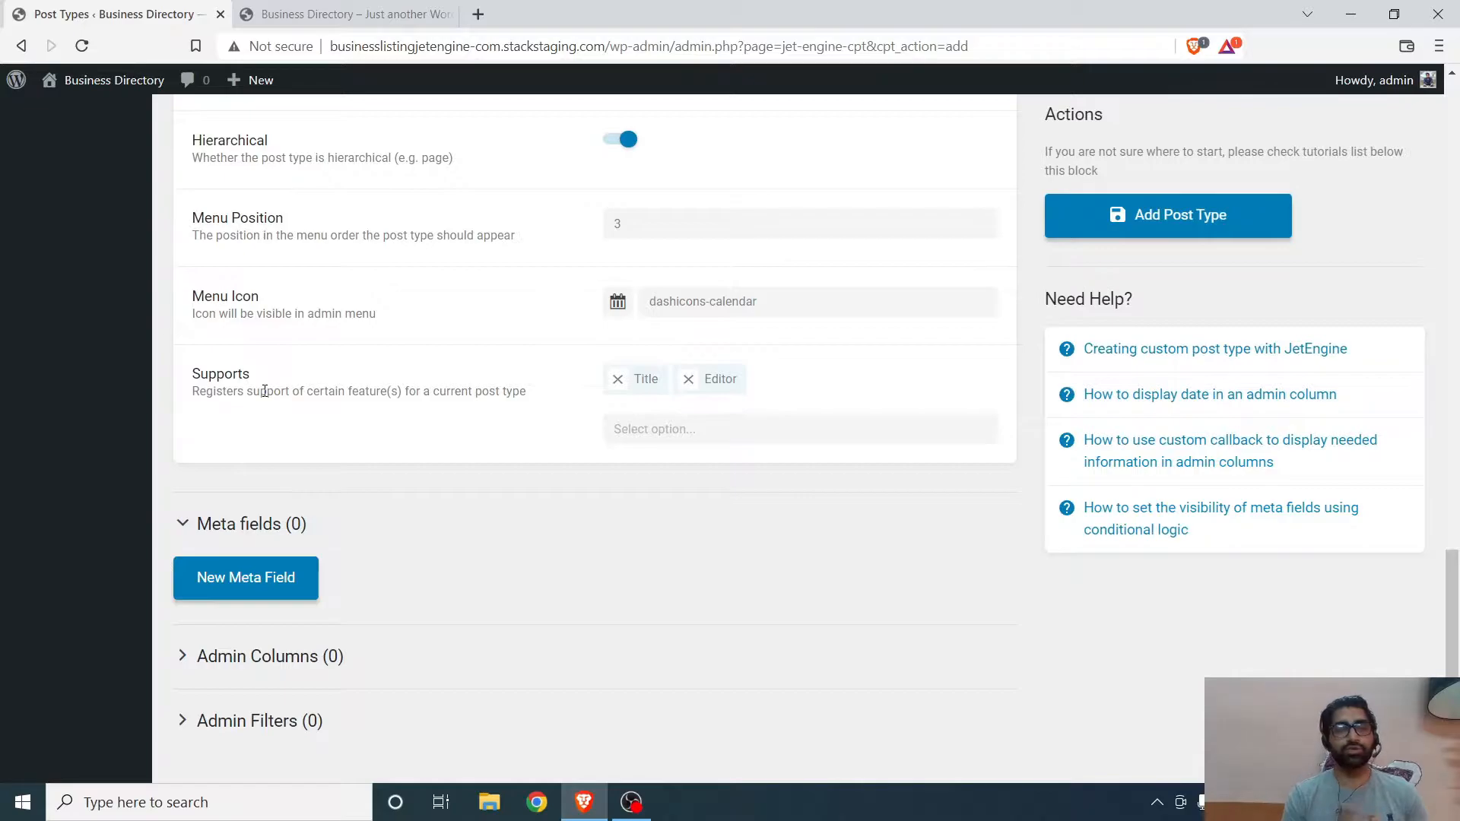
# - Add Thumbnail (Featured Image) to the post type's Supports features
pyautogui.rightClick(619, 383)
pyautogui.click(538, 391)
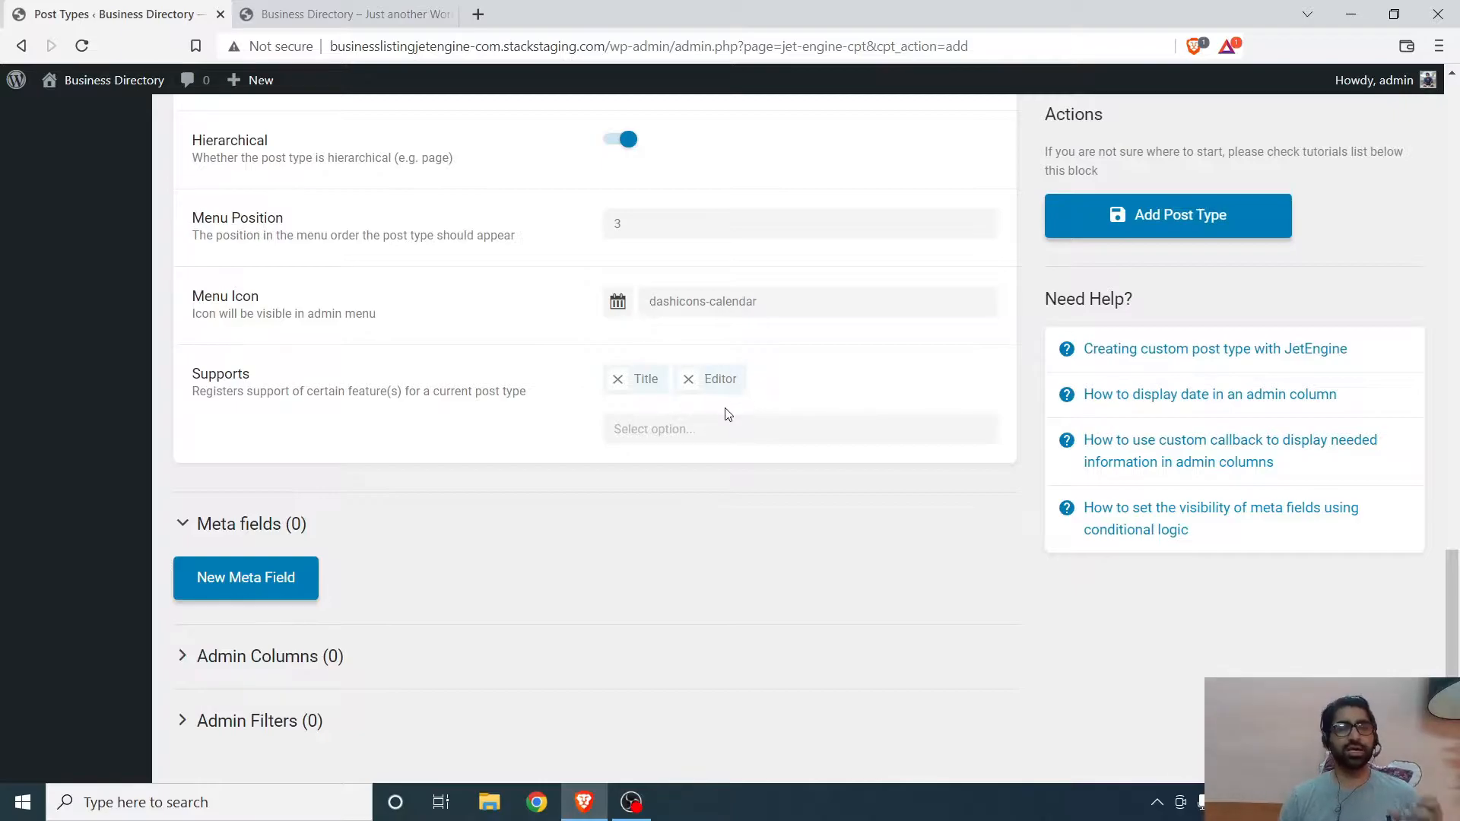
pyautogui.click(652, 431)
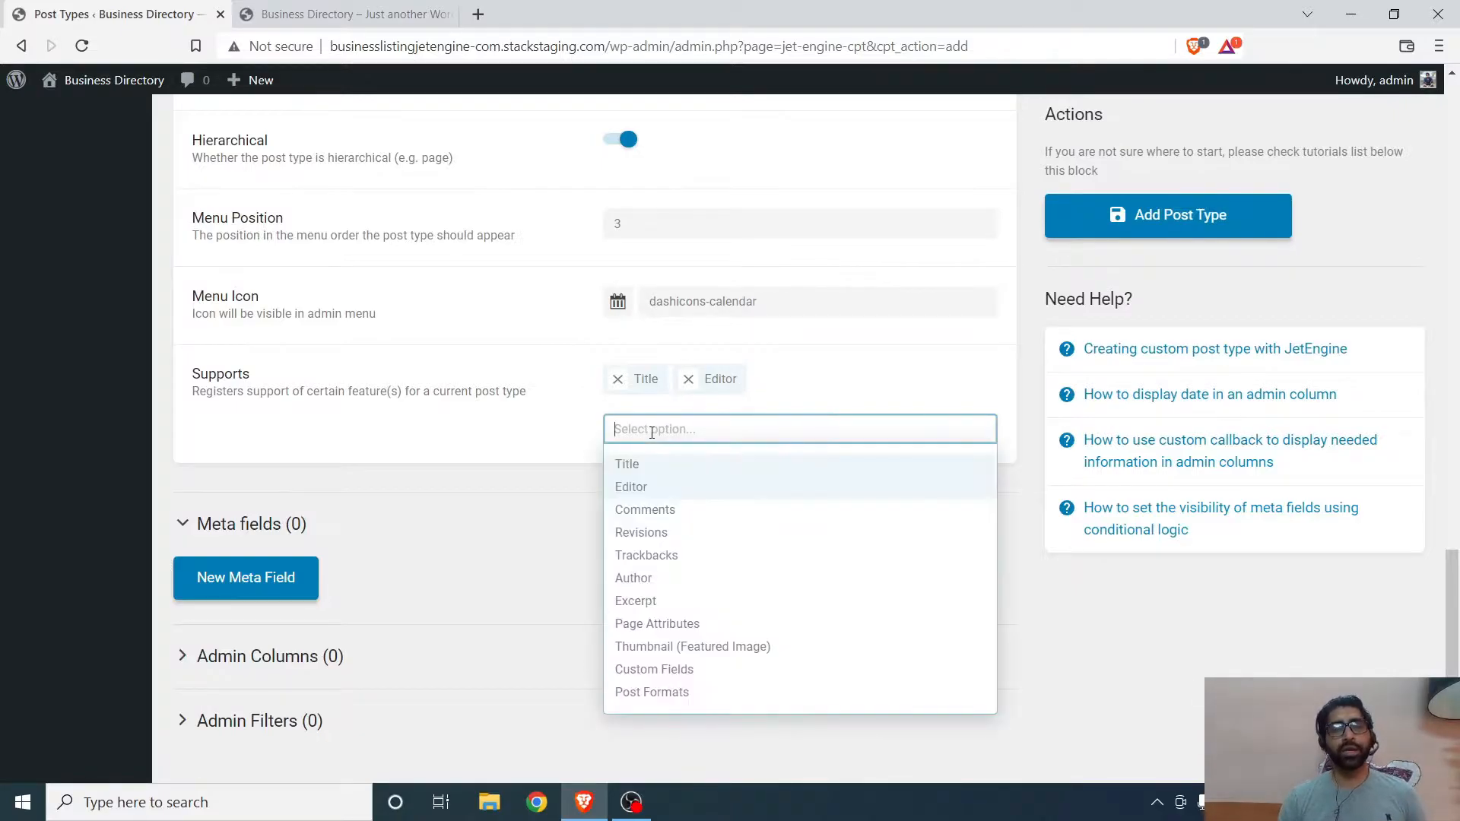
pyautogui.click(661, 647)
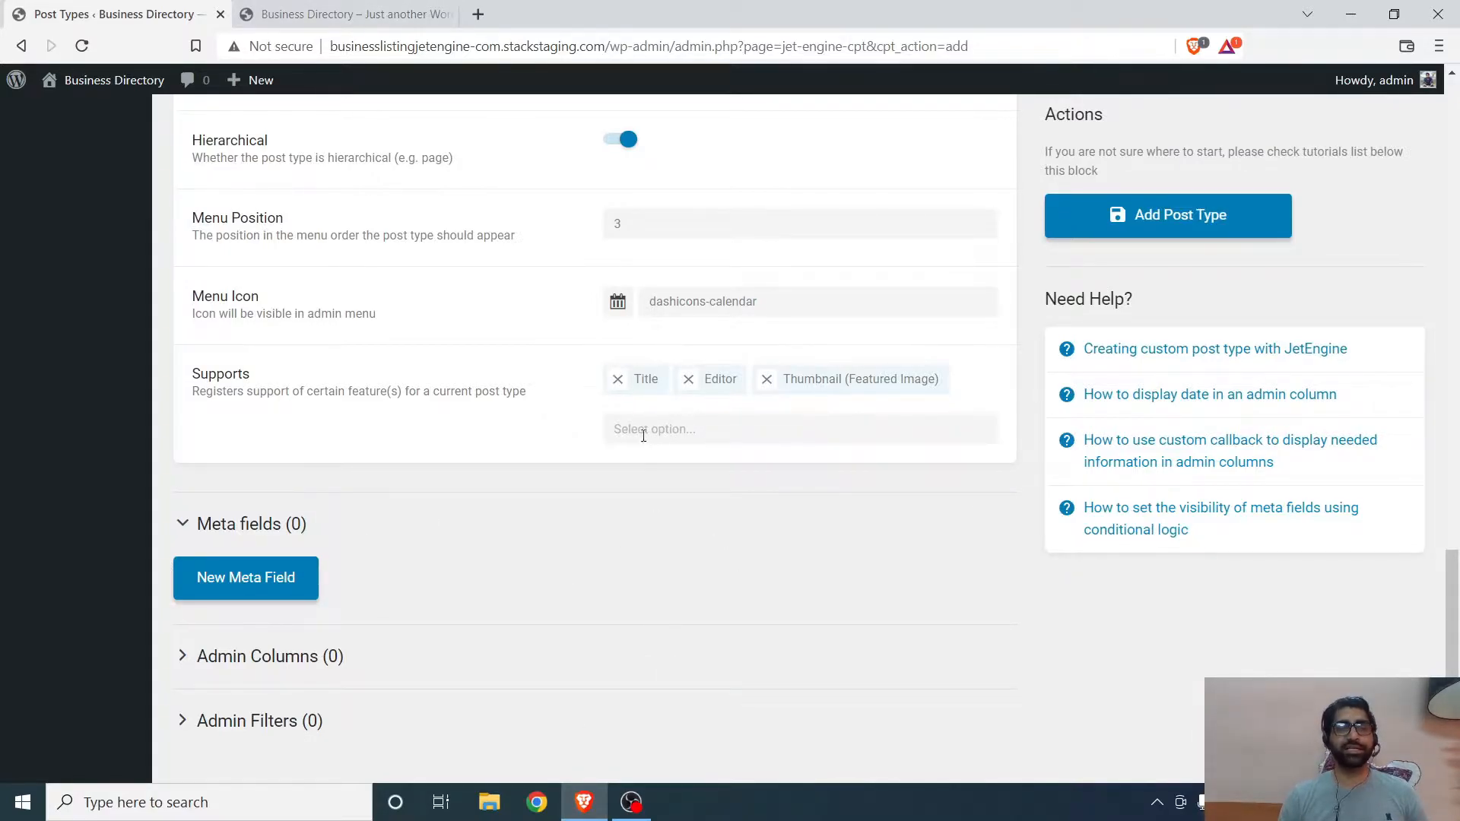
# - Add a new meta field labelled Business Address
pyautogui.scroll(8, 578, 411)
pyautogui.scroll(-8, 571, 422)
pyautogui.click(229, 504)
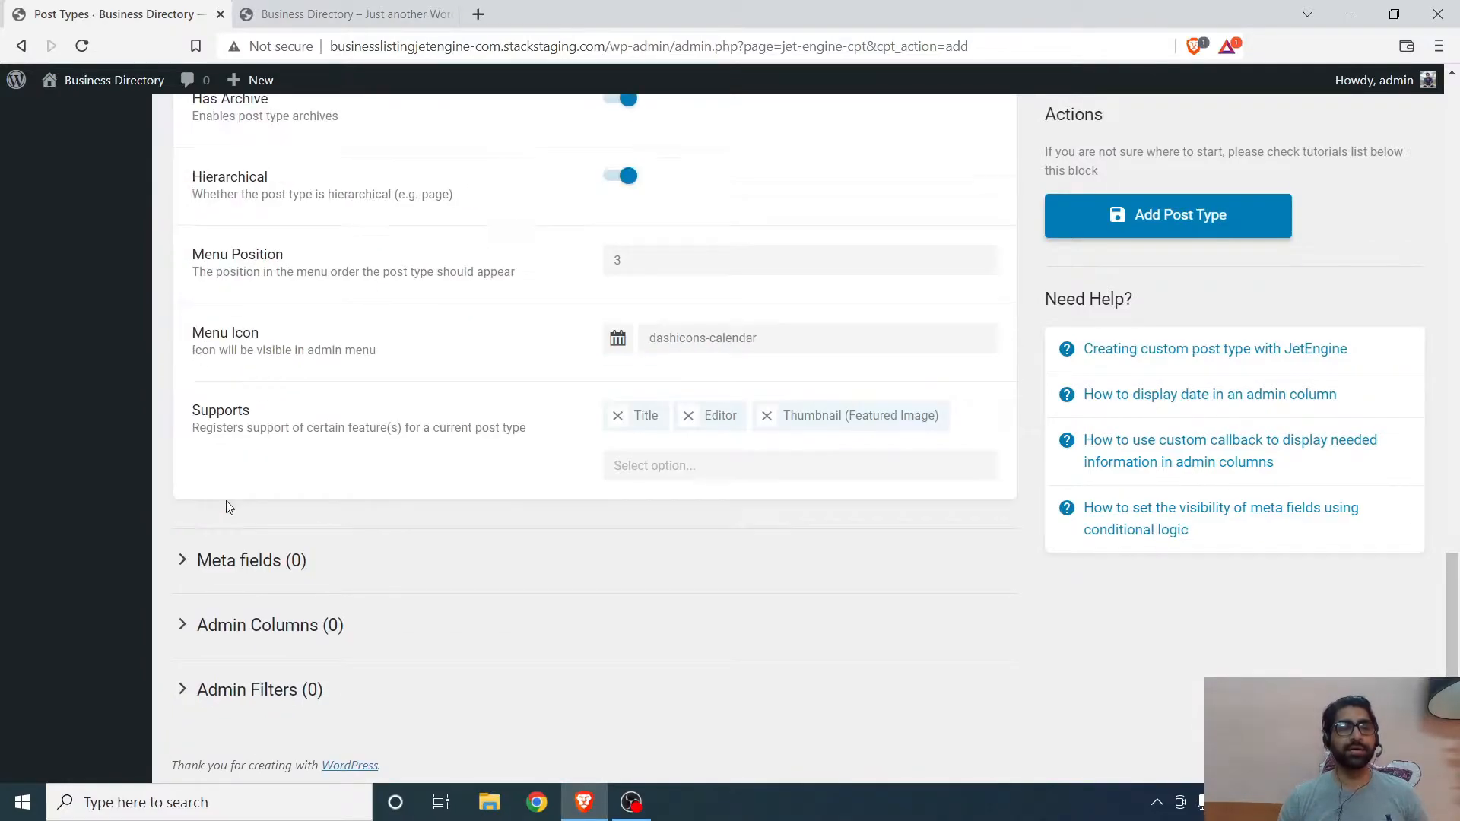
pyautogui.click(218, 576)
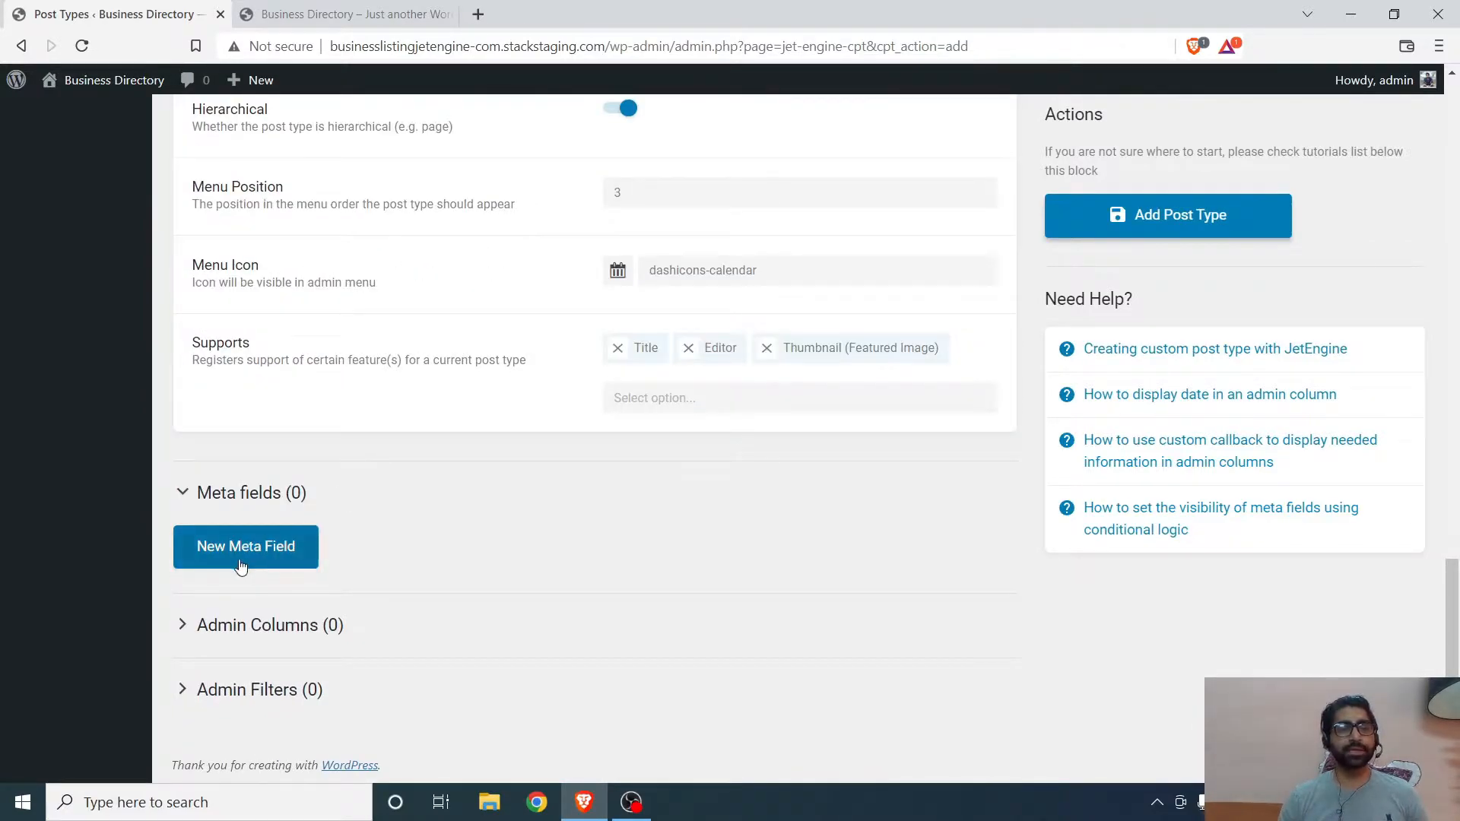
pyautogui.click(241, 549)
pyautogui.scroll(-4, 707, 433)
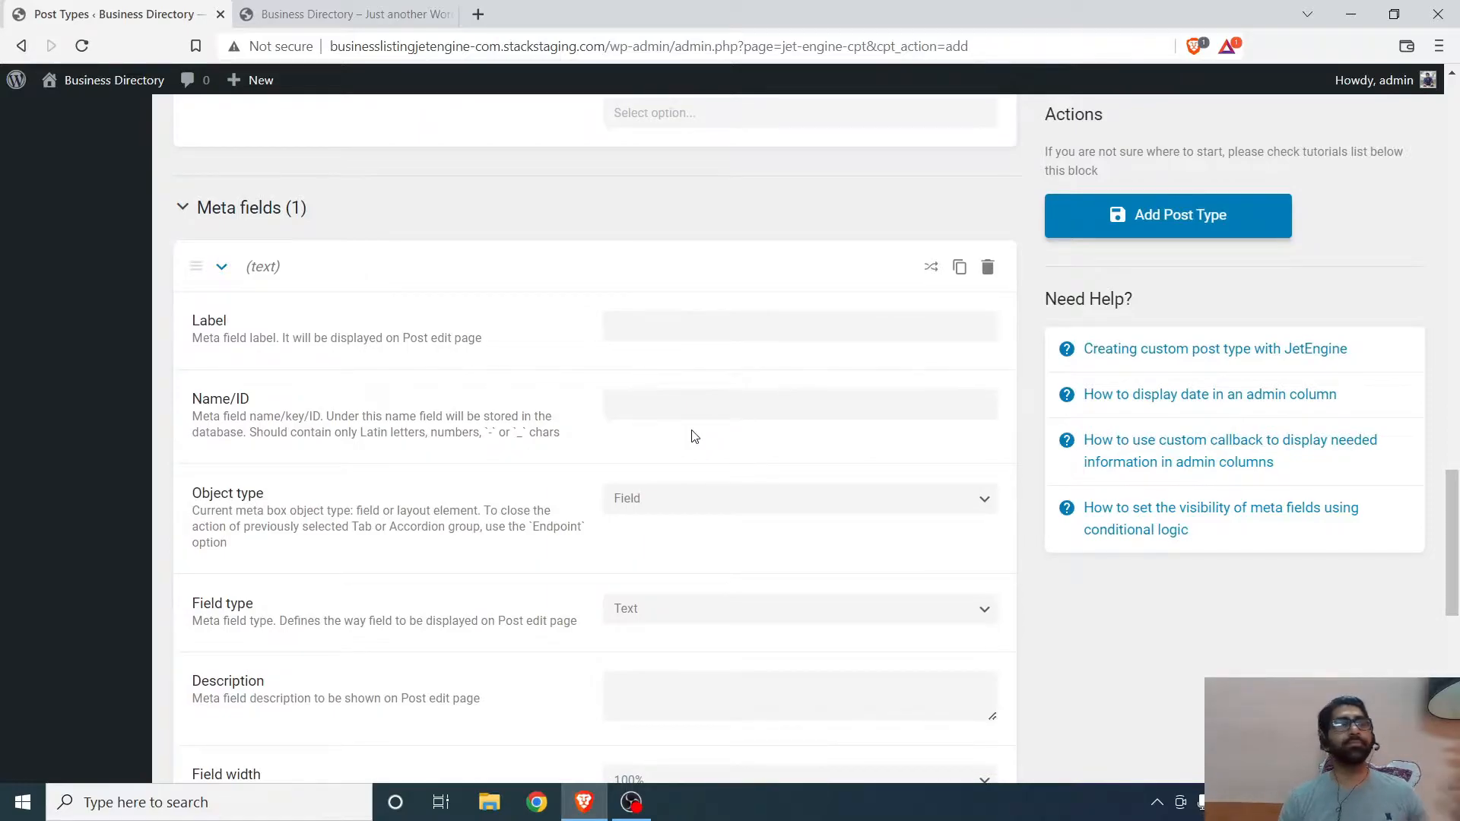
pyautogui.click(644, 327)
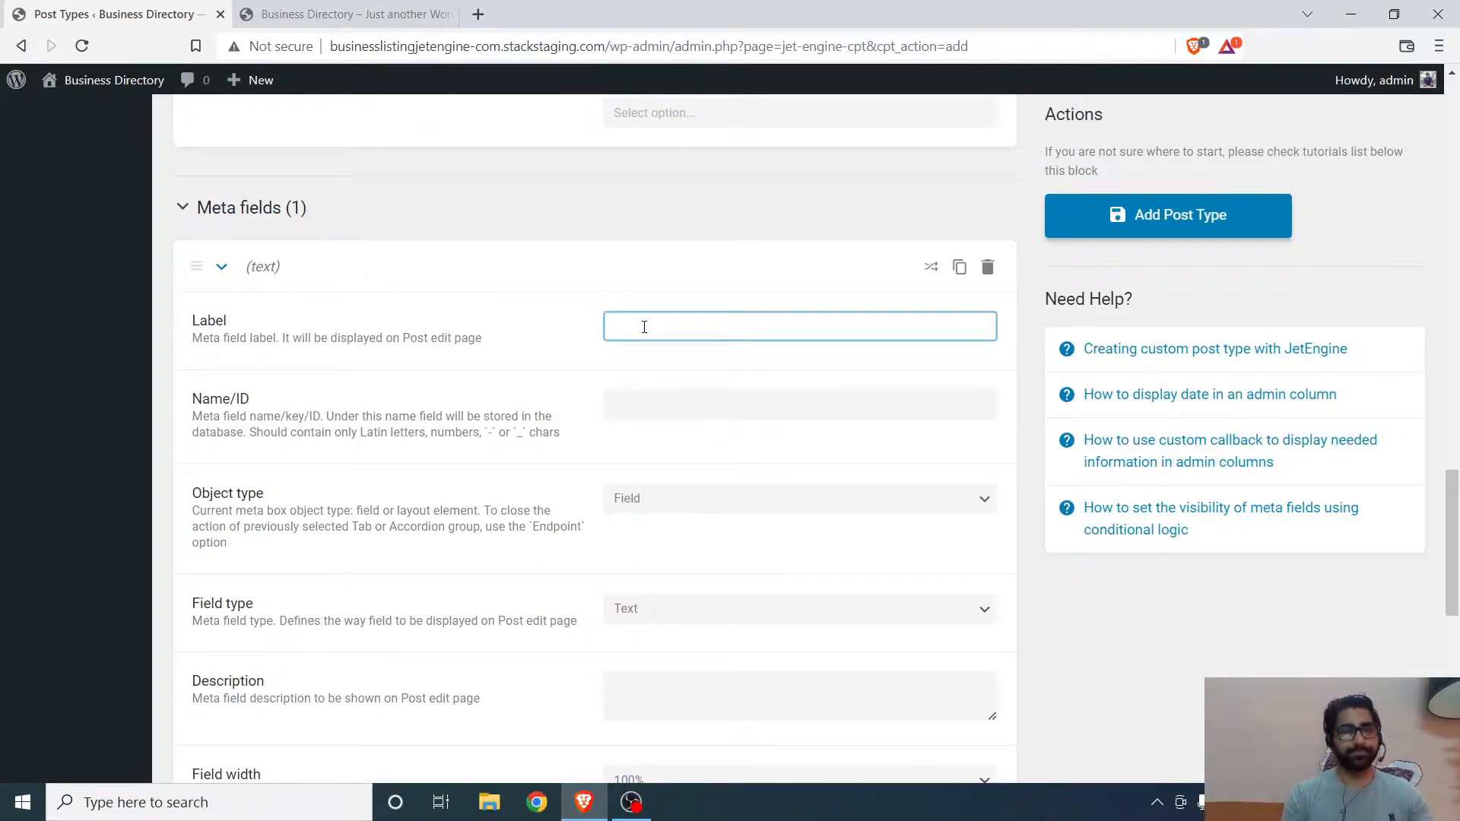
pyautogui.write('Business')
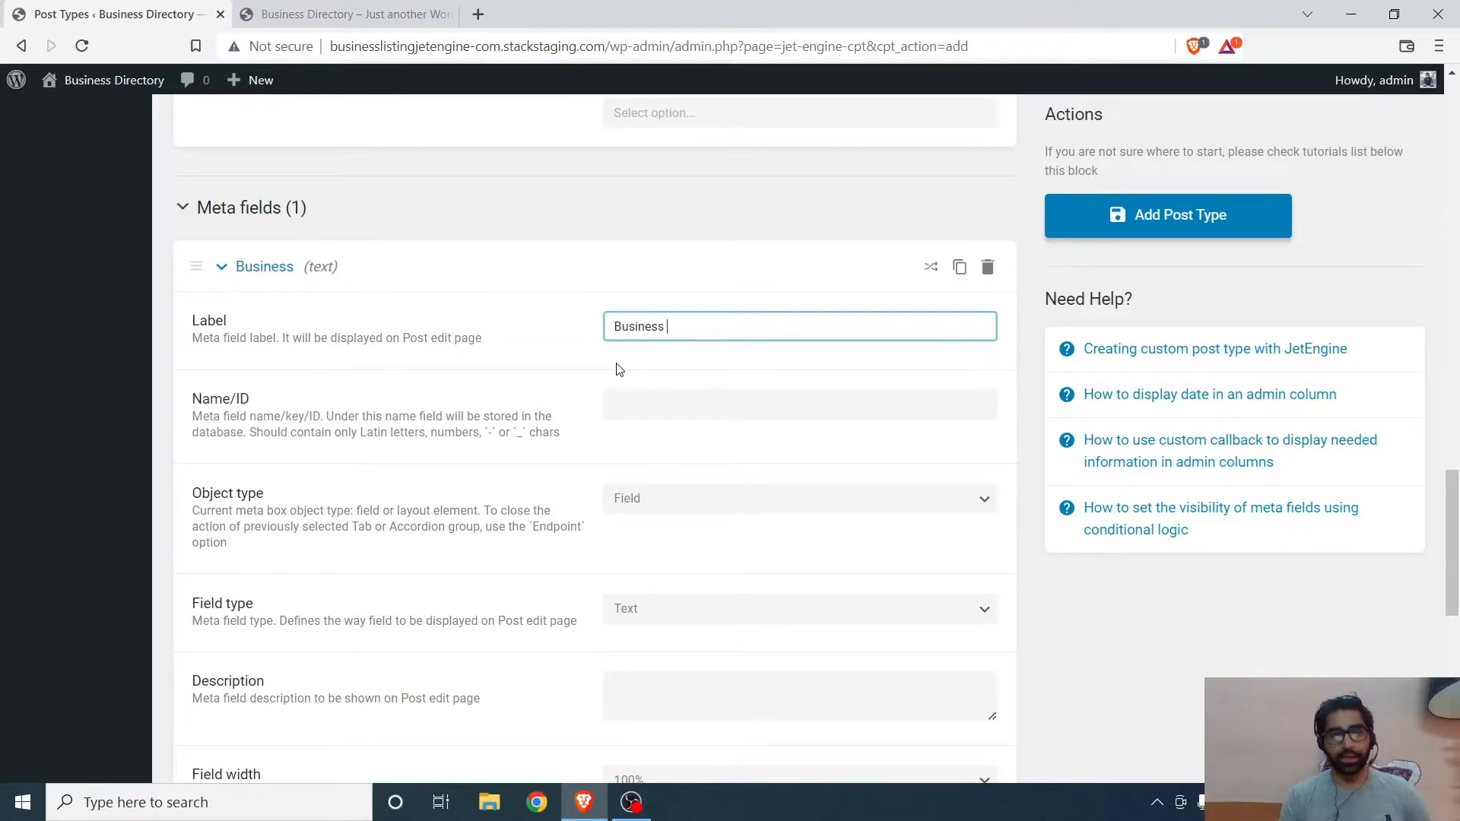
pyautogui.write('Address')
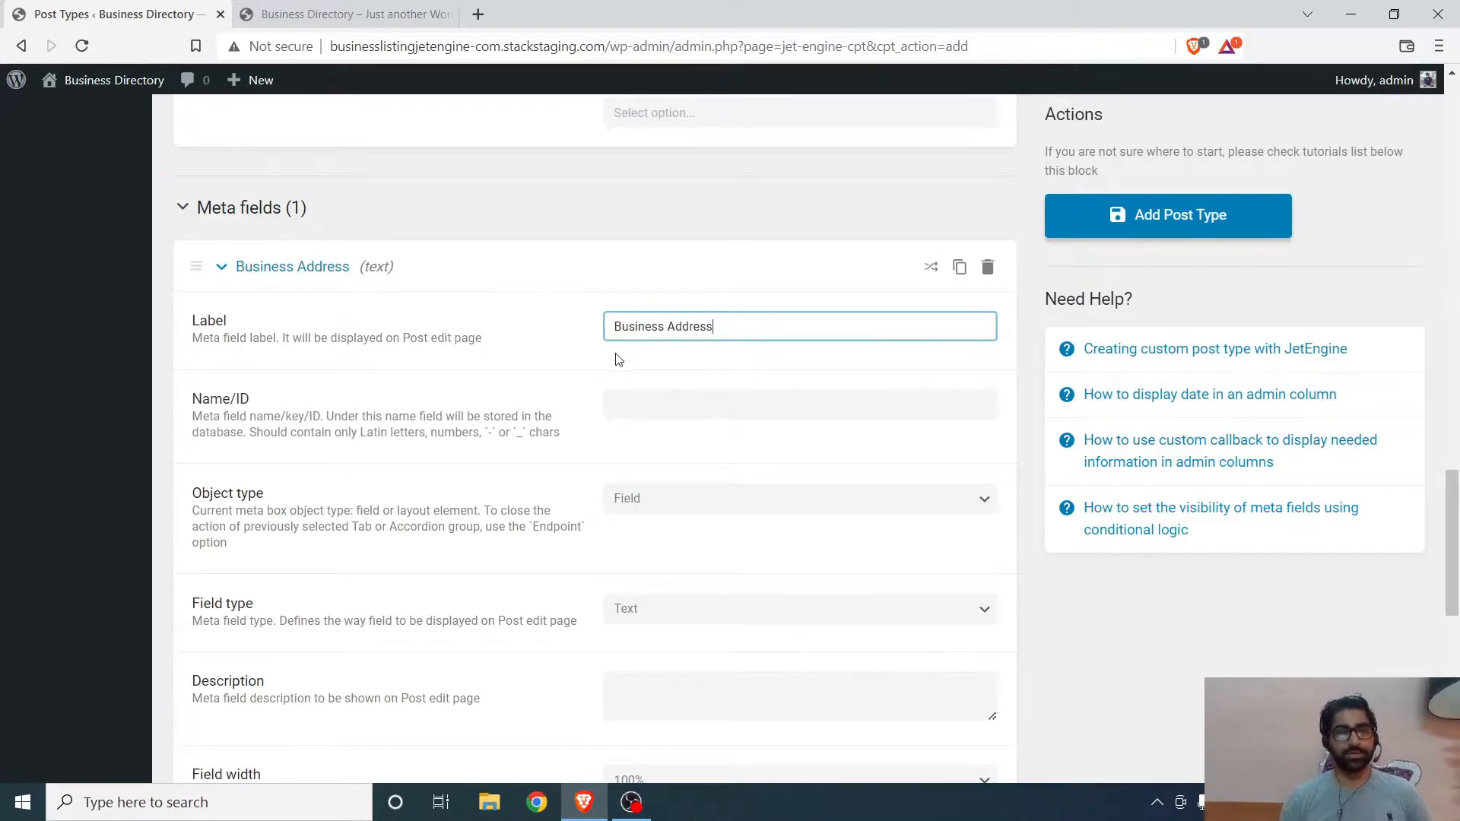
# - Inspect the Business Address field's Name/ID, Object type and Field type settings
pyautogui.click(635, 401)
pyautogui.moveTo(722, 407); pyautogui.dragTo(548, 414)
pyautogui.click(660, 446)
pyautogui.moveTo(715, 404); pyautogui.dragTo(681, 406)
pyautogui.click(637, 435)
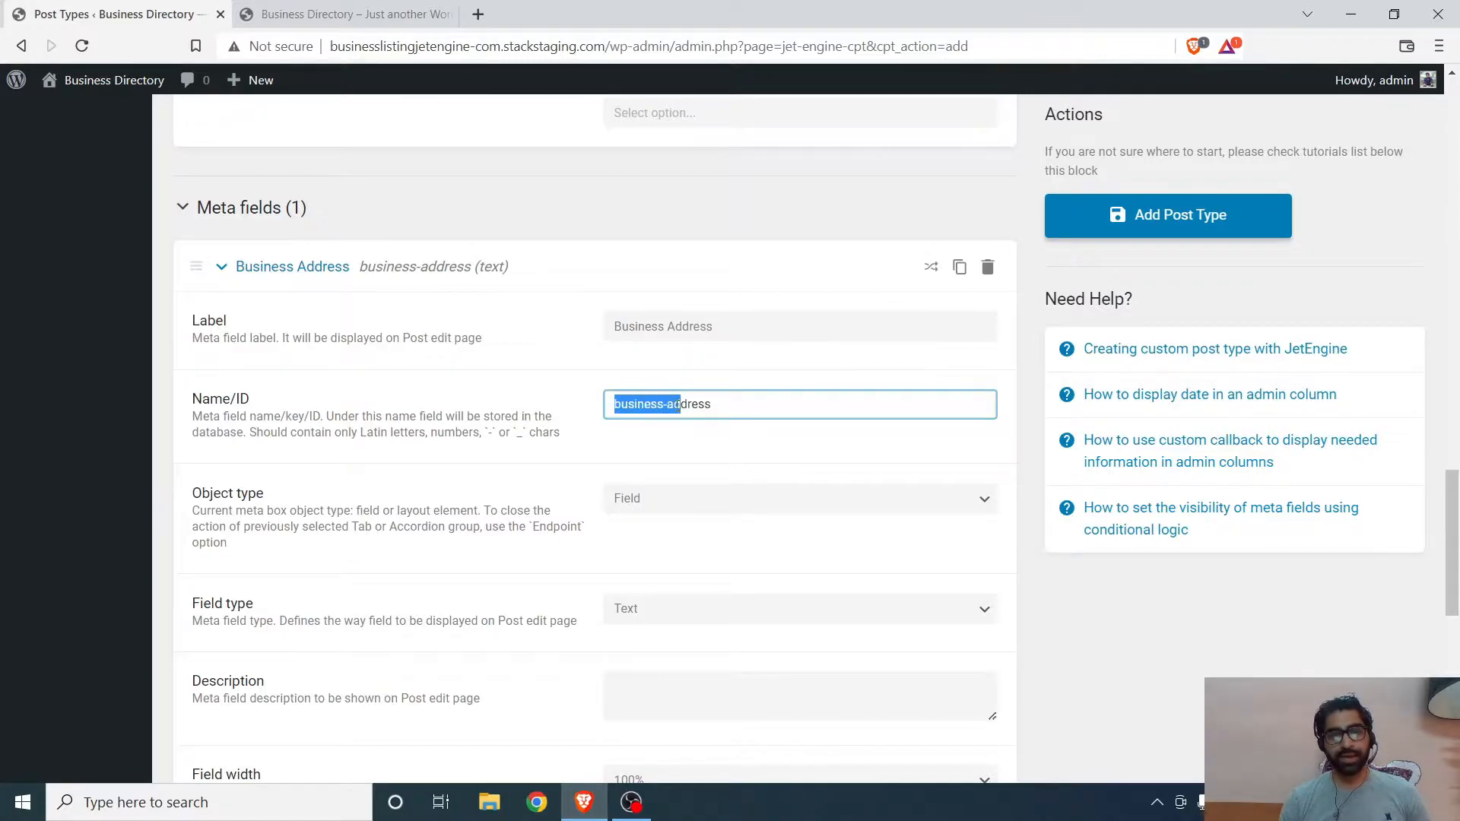
pyautogui.click(664, 404)
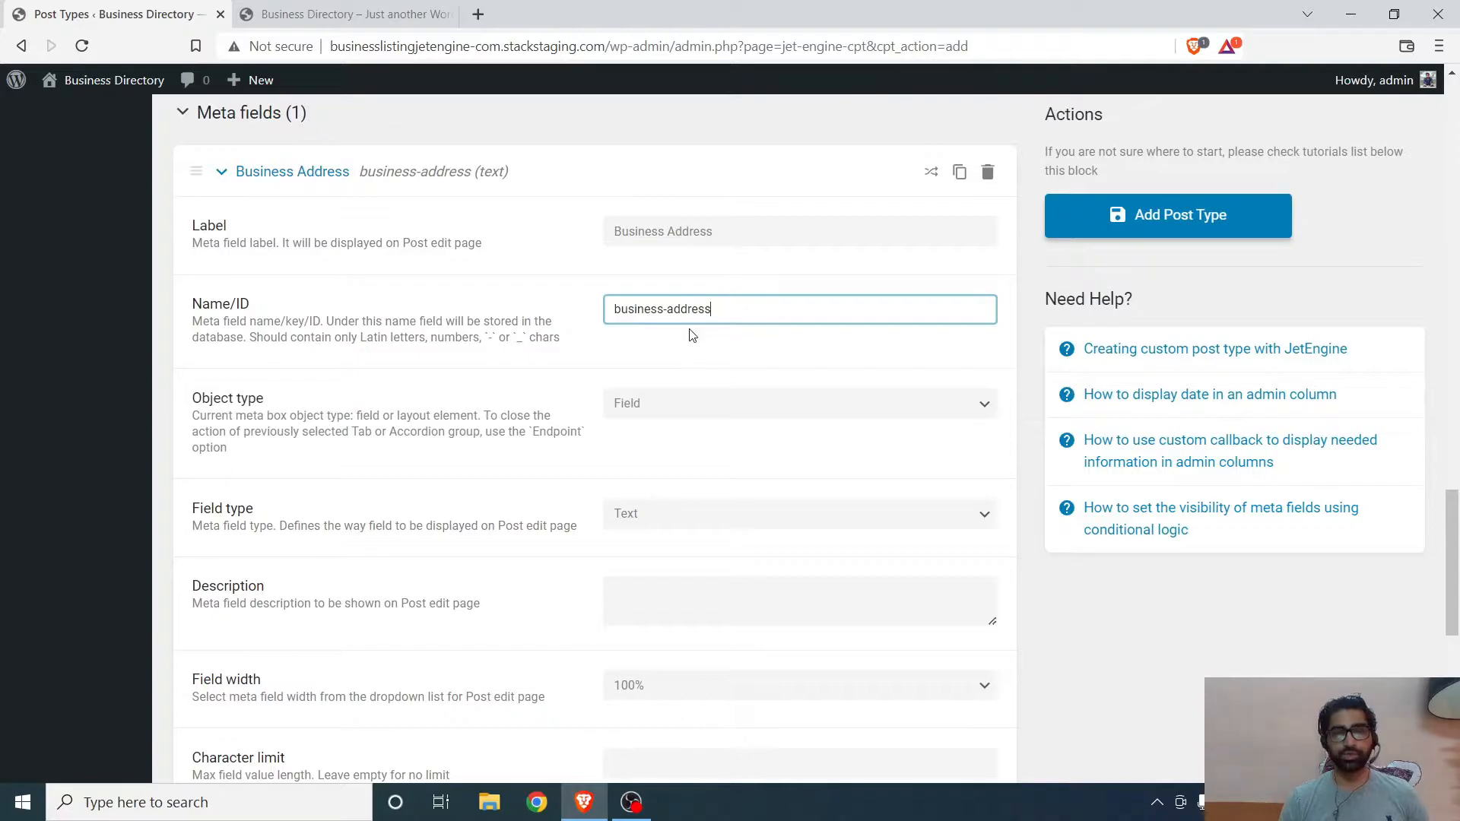
pyautogui.scroll(-2, 692, 320)
pyautogui.scroll(1, 684, 310)
pyautogui.click(685, 308)
pyautogui.click(684, 308)
pyautogui.click(685, 311)
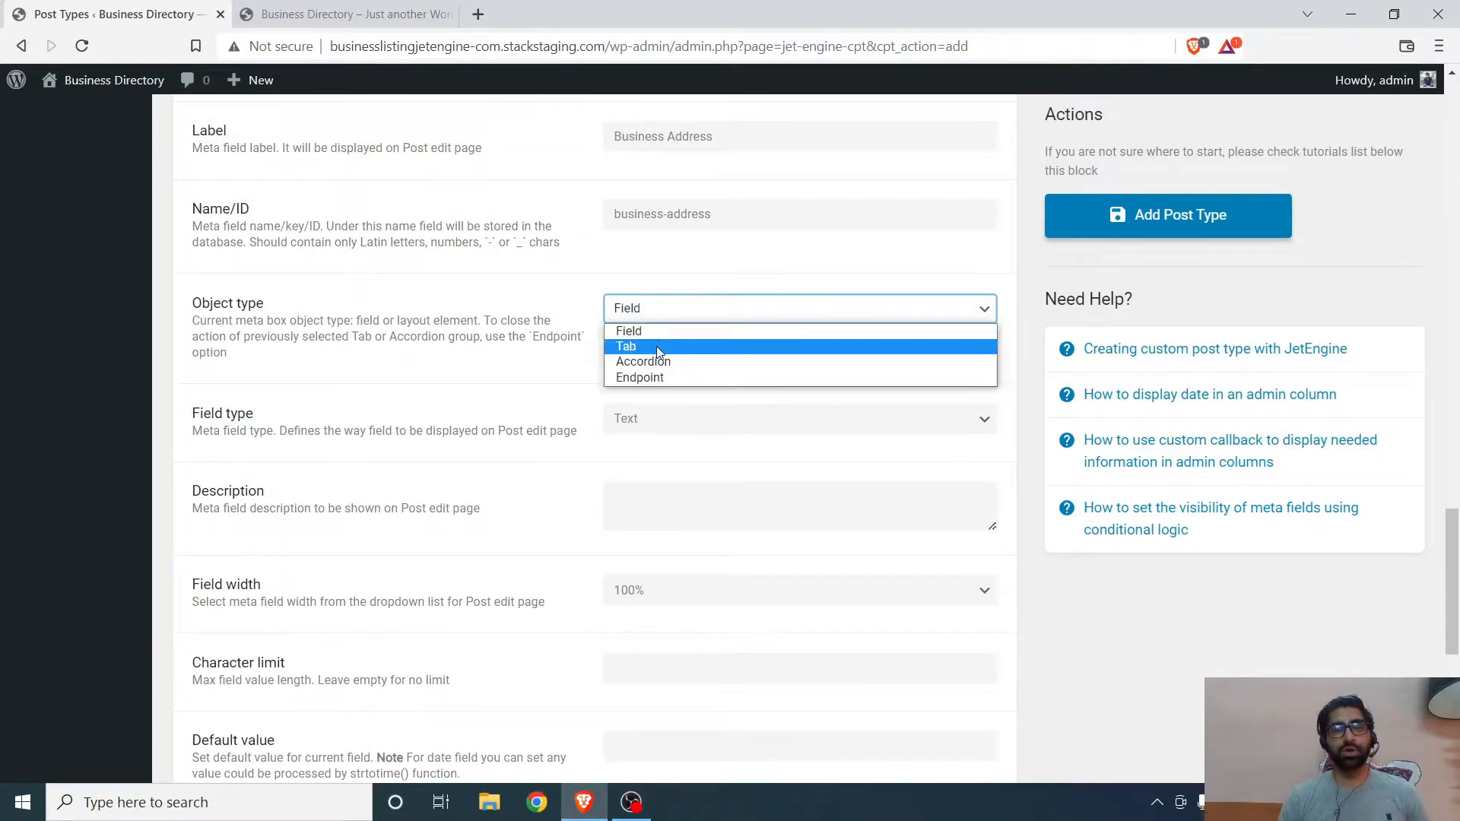
pyautogui.click(671, 333)
pyautogui.scroll(-1, 639, 353)
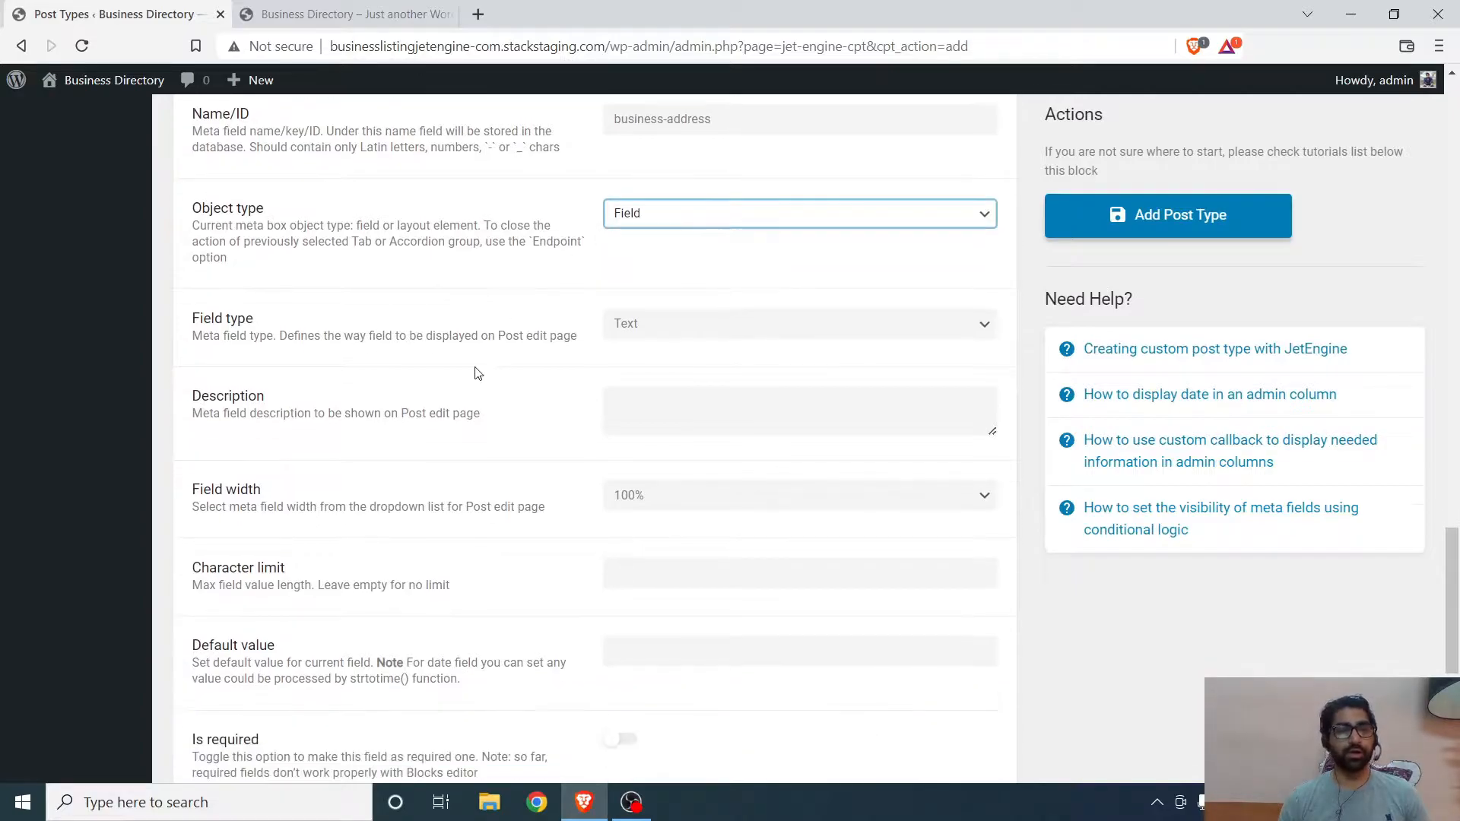
pyautogui.click(730, 331)
pyautogui.click(730, 334)
pyautogui.click(731, 337)
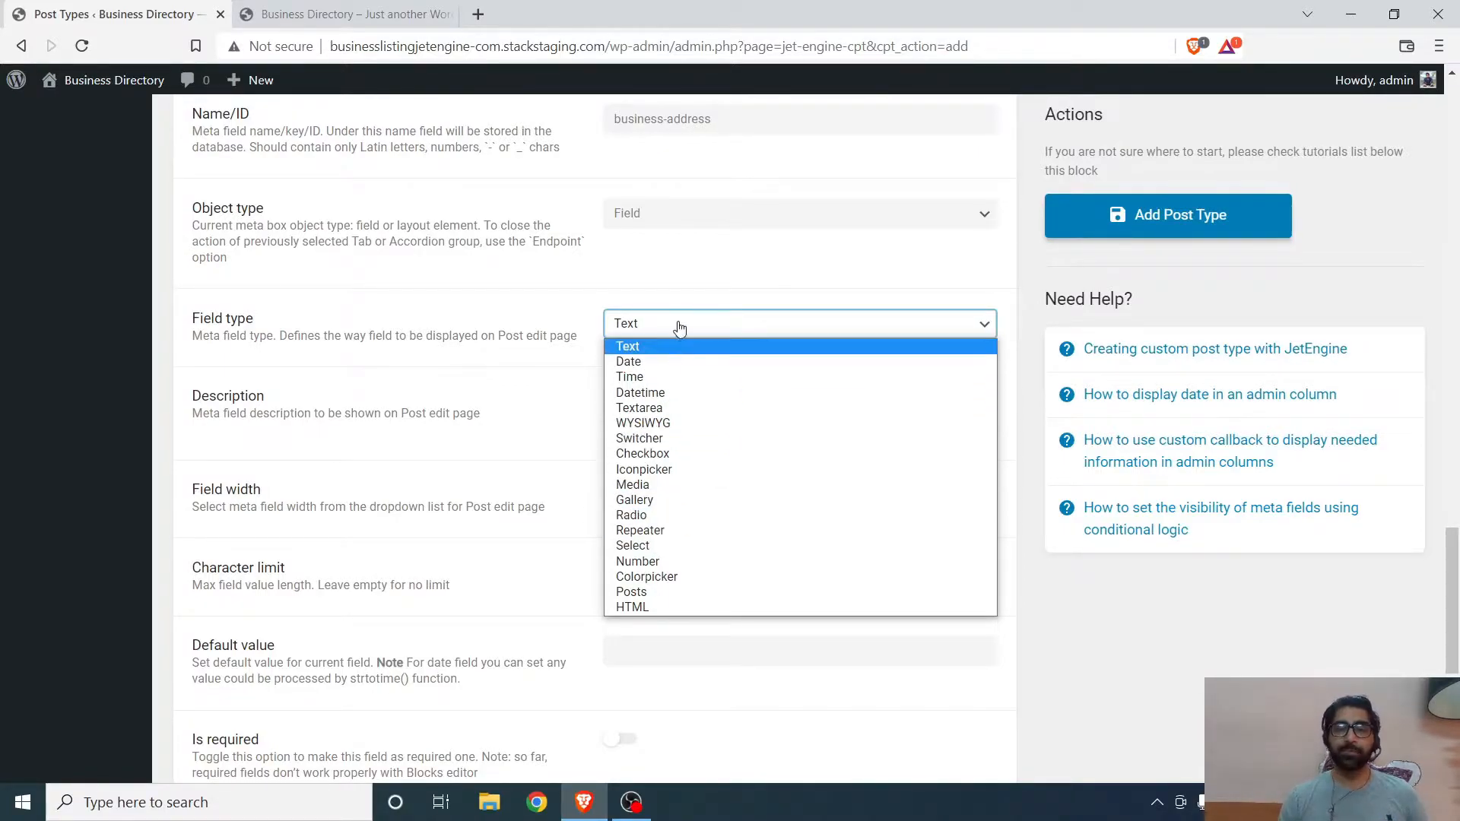
pyautogui.click(643, 346)
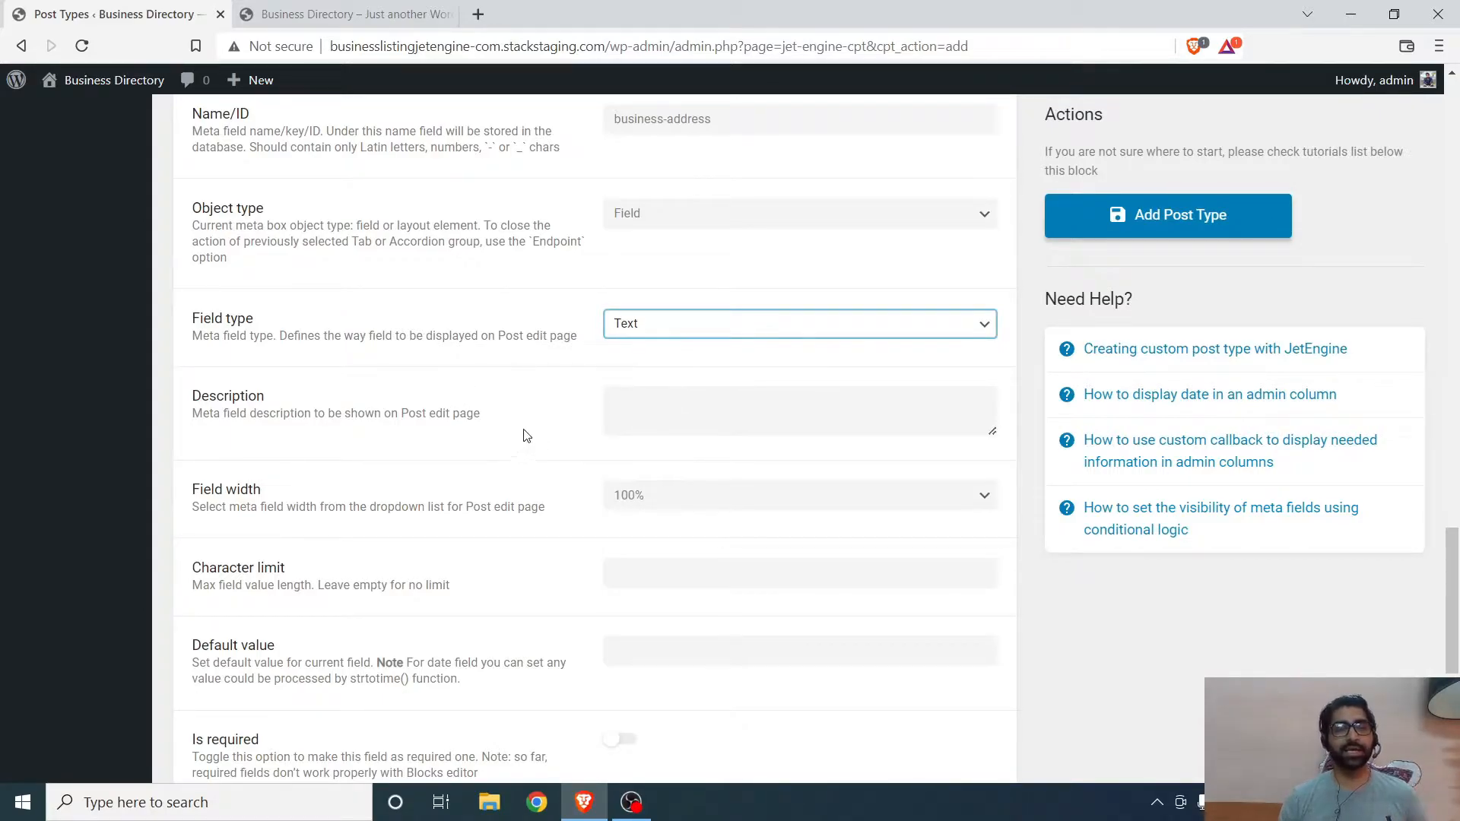
# - Turn on the Is required option for the Business Address field
pyautogui.scroll(-3, 601, 403)
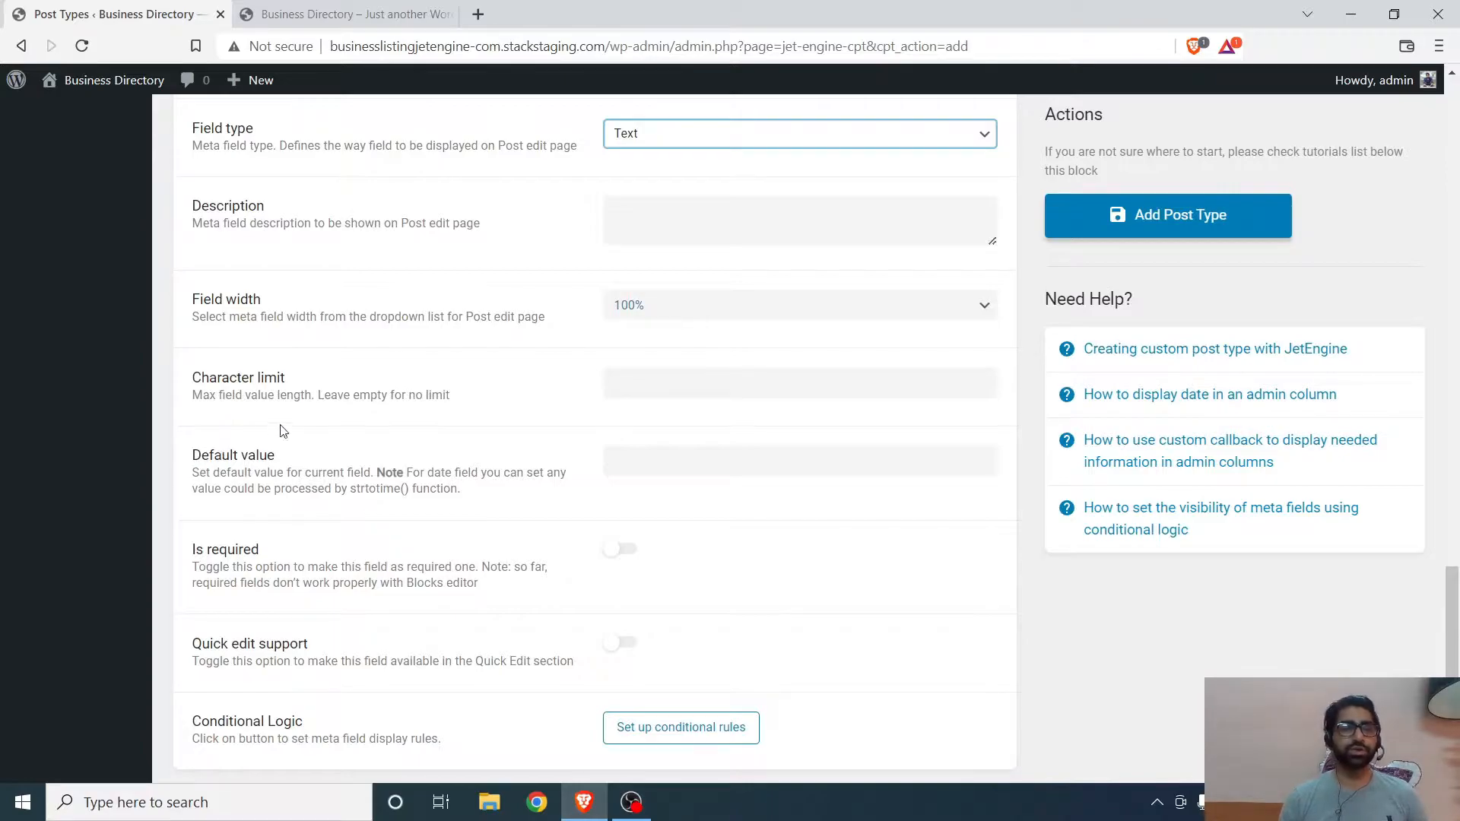
pyautogui.click(643, 386)
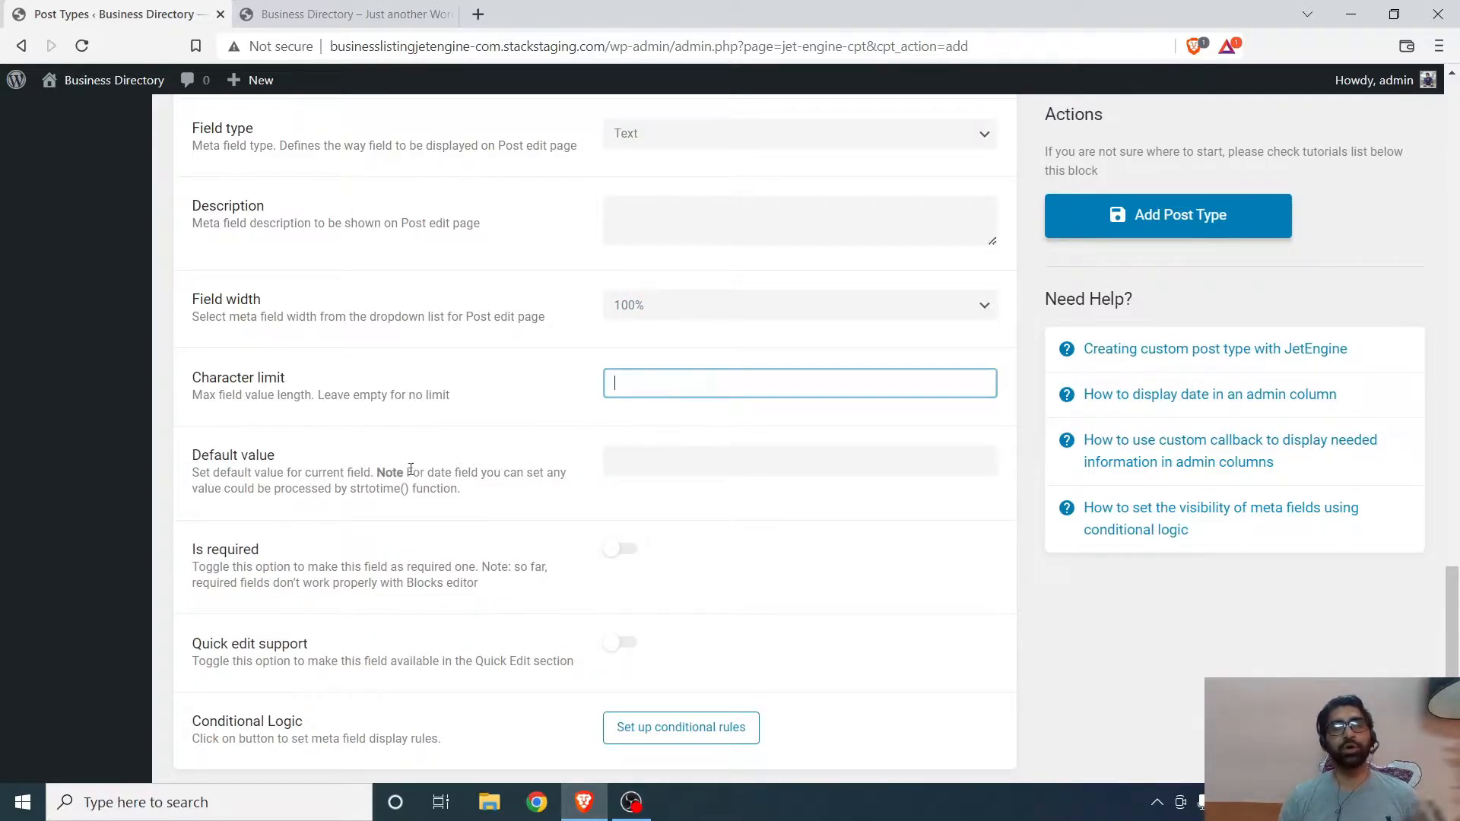
pyautogui.click(702, 452)
pyautogui.scroll(-3, 670, 456)
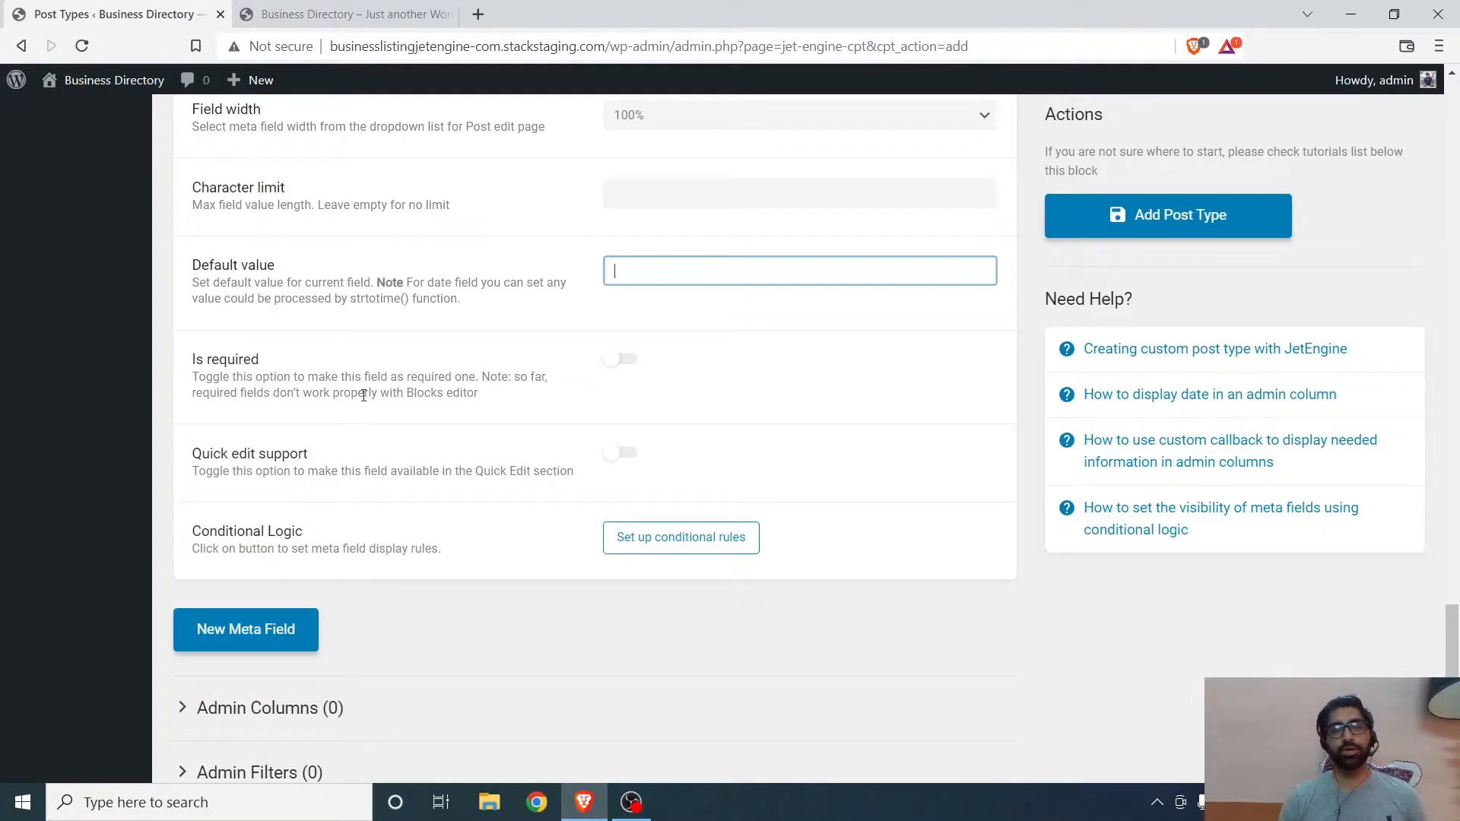
pyautogui.click(623, 369)
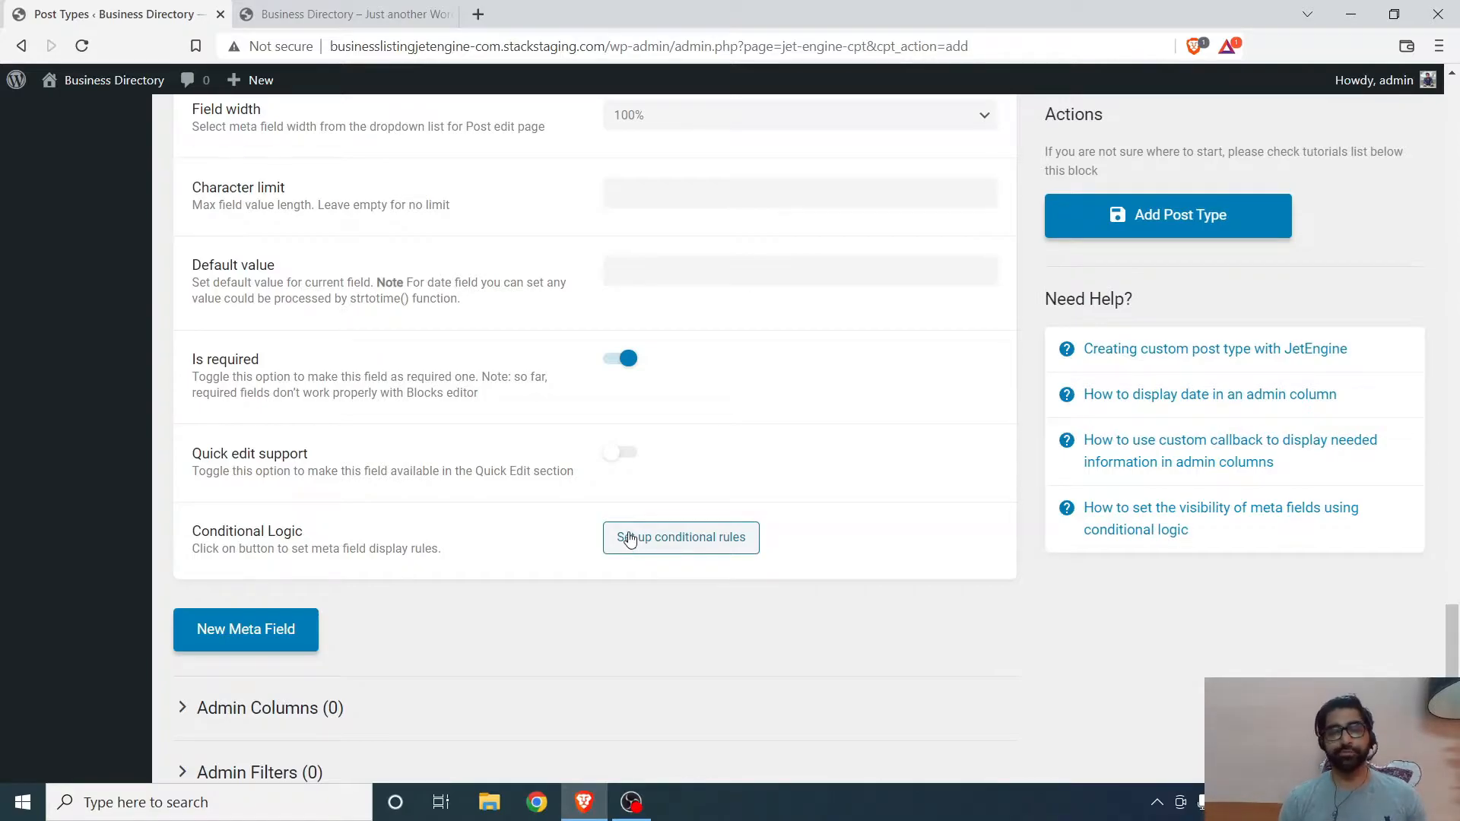
# - Add a second meta field labelled Business Number
pyautogui.scroll(-2, 388, 532)
pyautogui.click(294, 555)
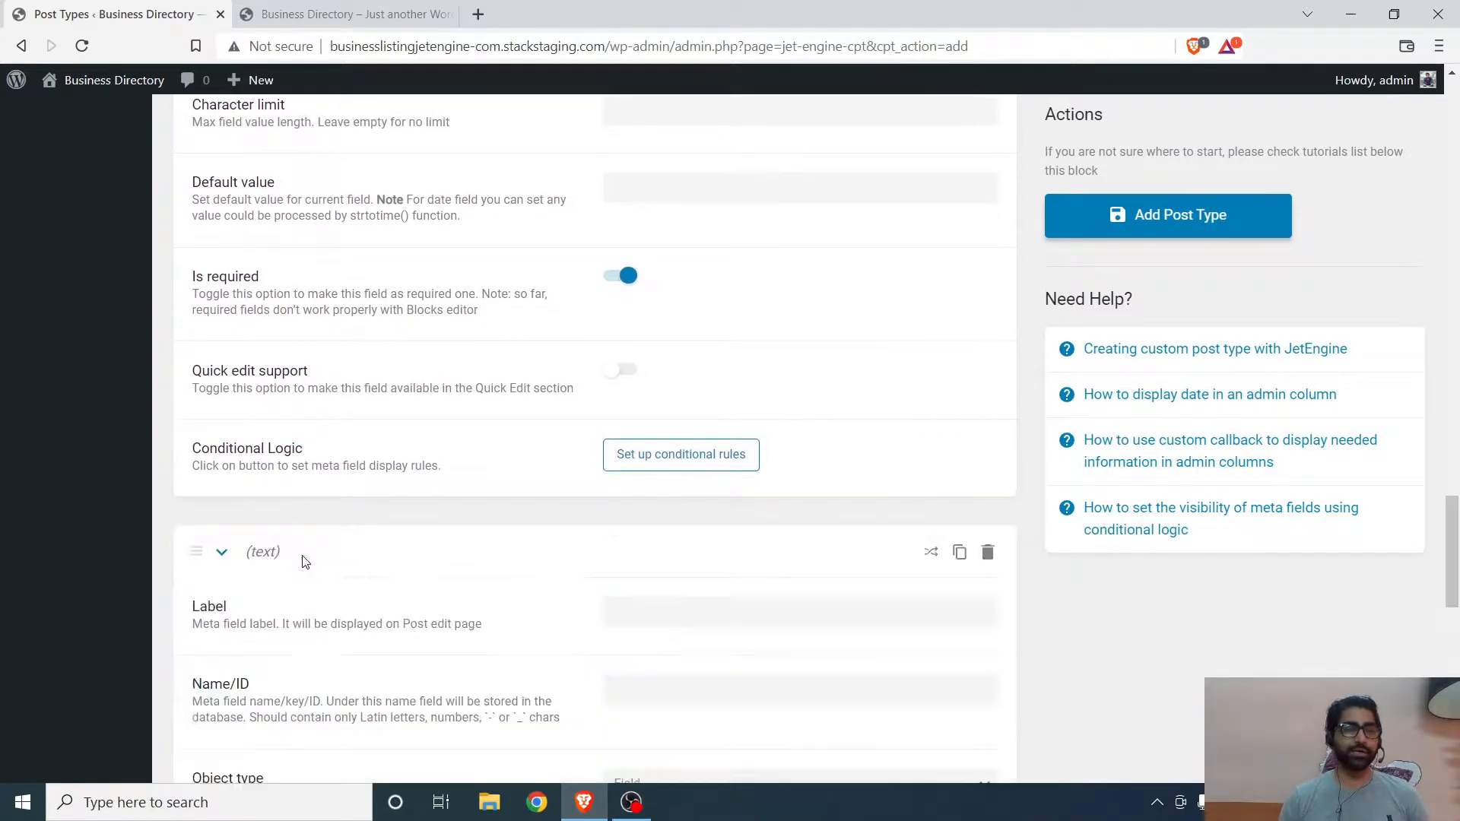
pyautogui.scroll(-3, 638, 479)
pyautogui.click(674, 426)
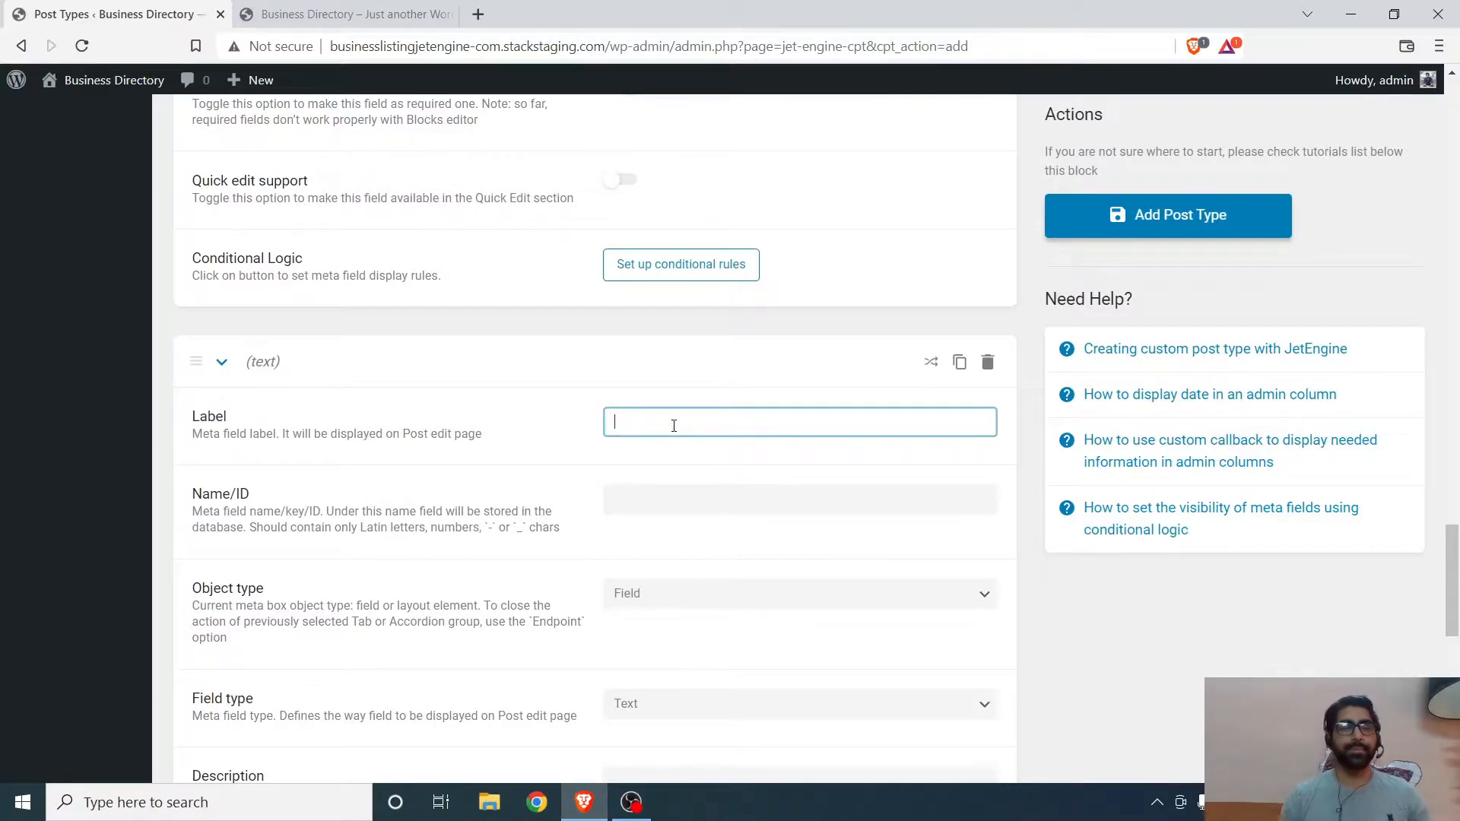
pyautogui.write('Business')
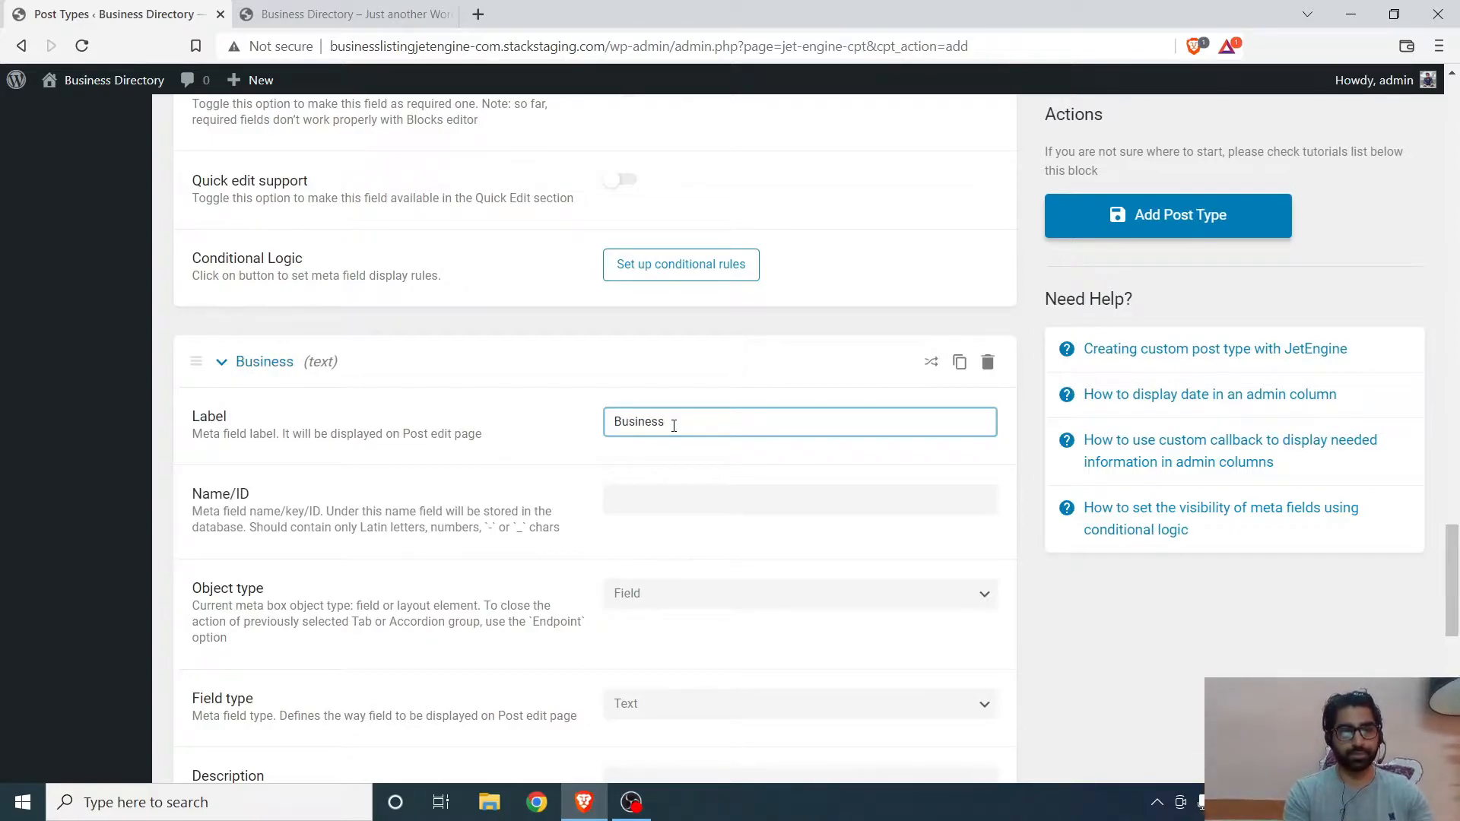
pyautogui.write('-Num')
pyautogui.press('BackSpace')
pyautogui.press('BackSpace')
pyautogui.press('BackSpace')
pyautogui.press('BackSpace')
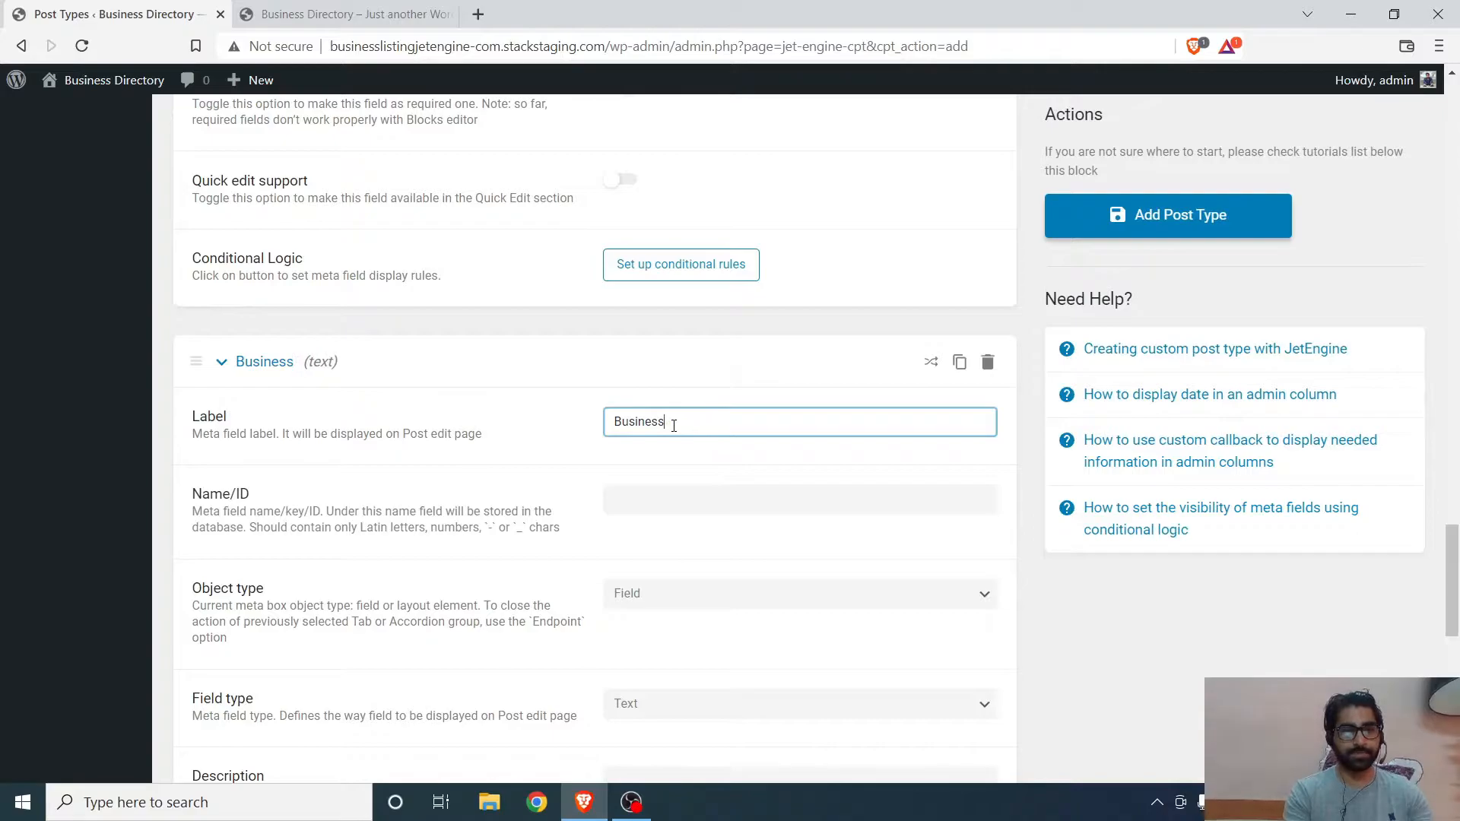
pyautogui.write('Number')
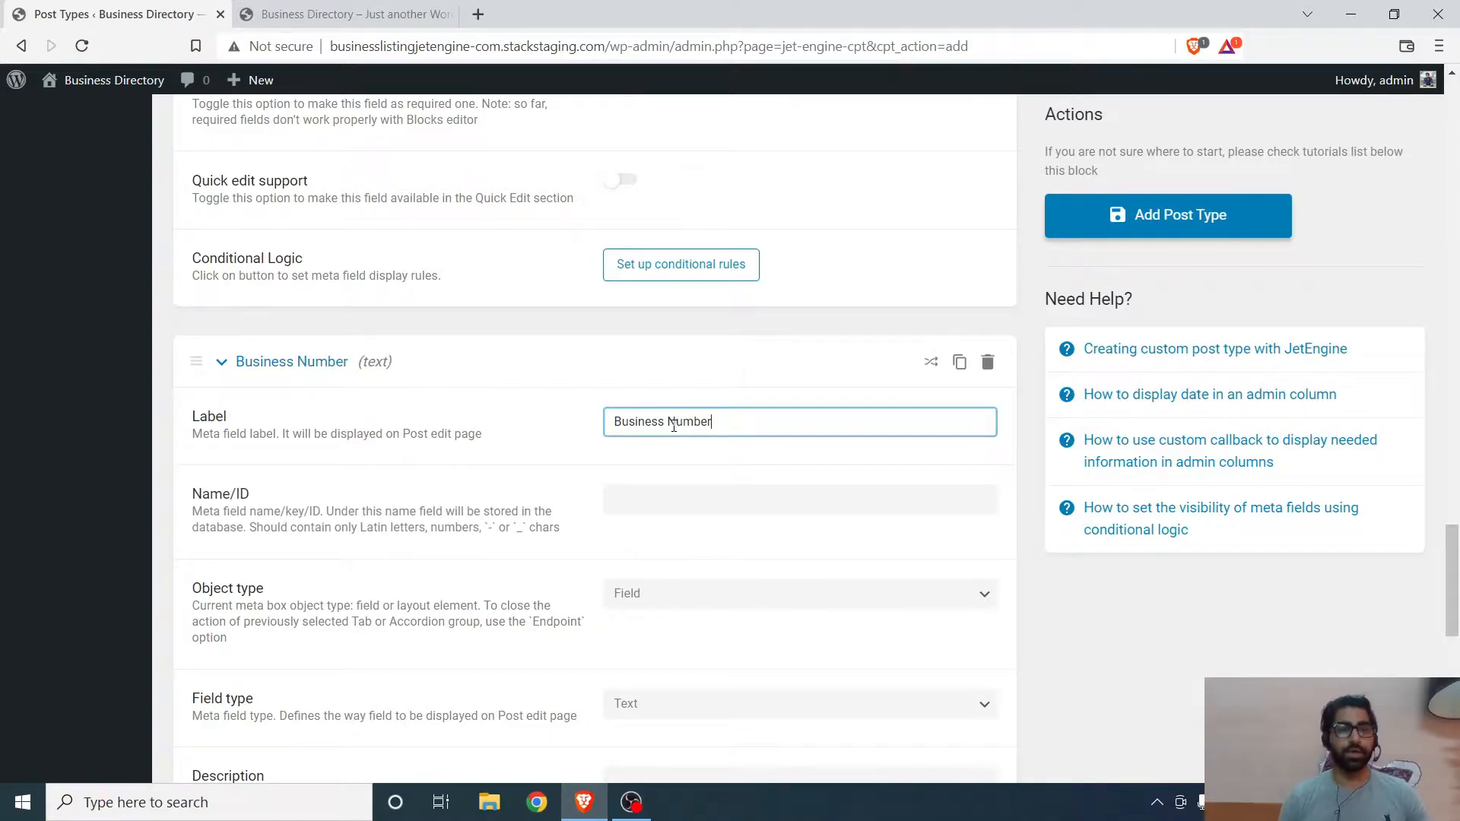
pyautogui.click(657, 499)
pyautogui.scroll(-3, 662, 457)
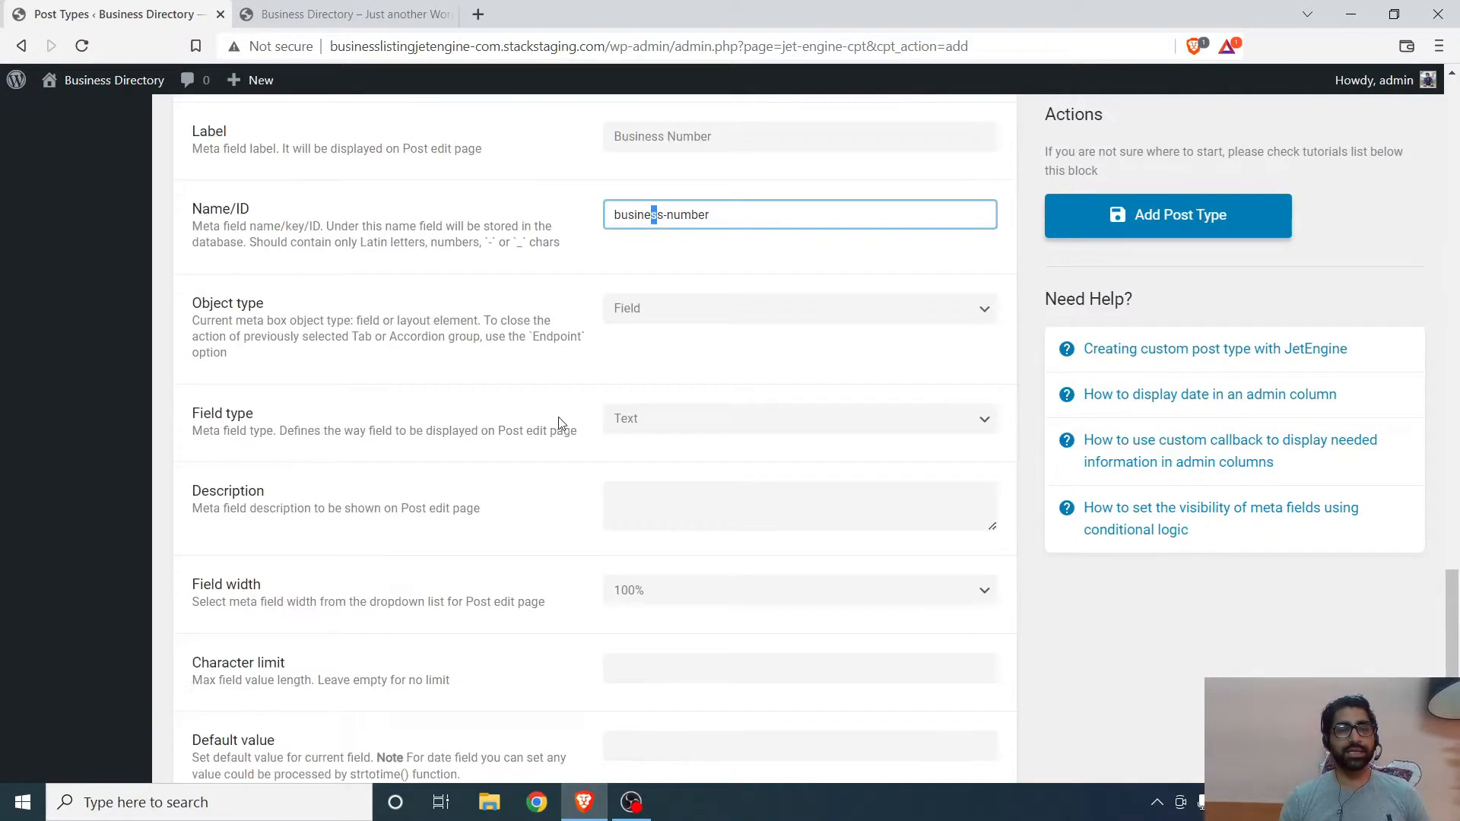
# - Set the Business Number field's type to Number
pyautogui.click(663, 309)
pyautogui.click(662, 327)
pyautogui.click(666, 420)
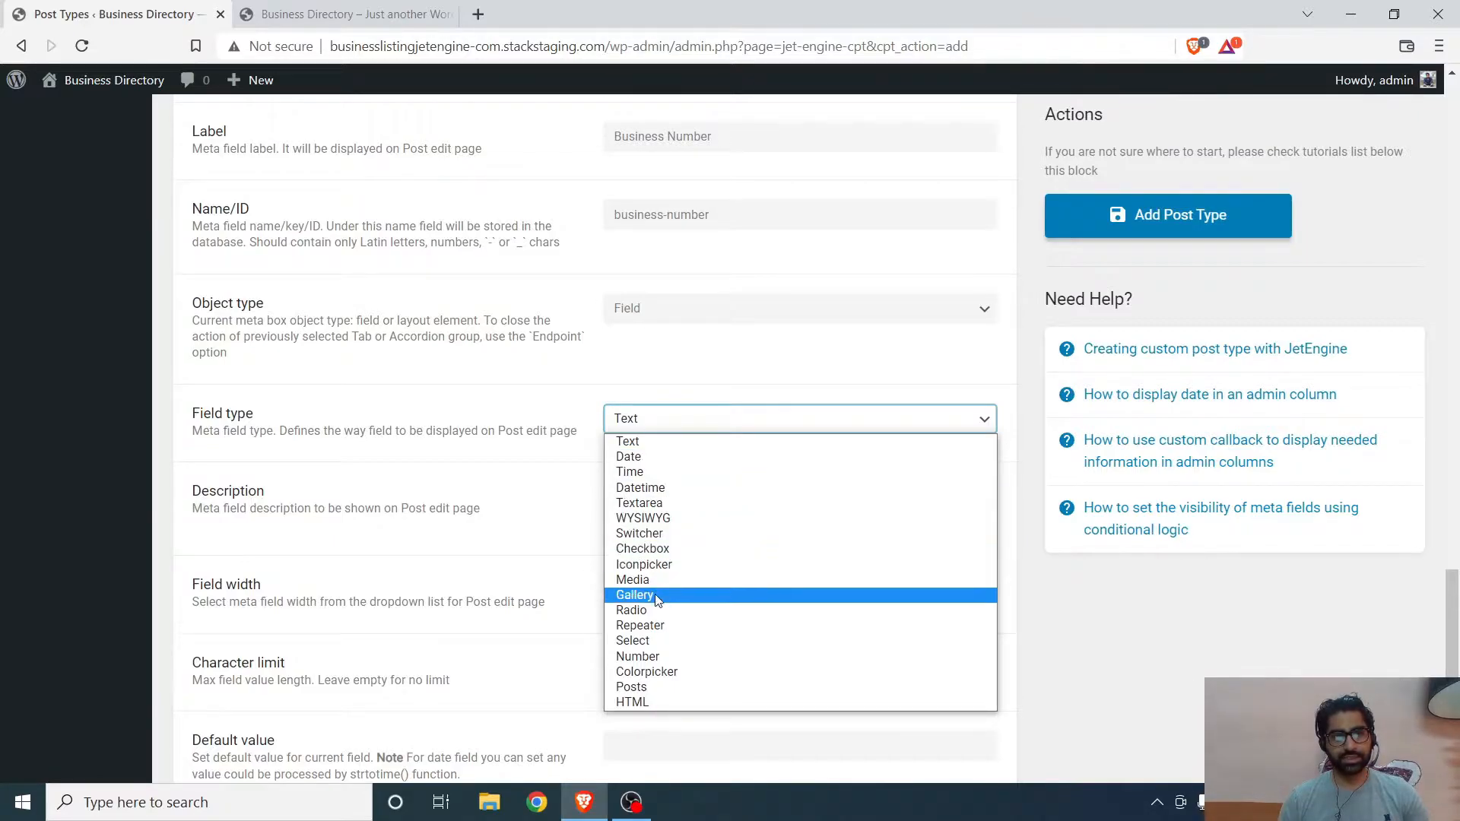
pyautogui.click(653, 658)
pyautogui.click(444, 480)
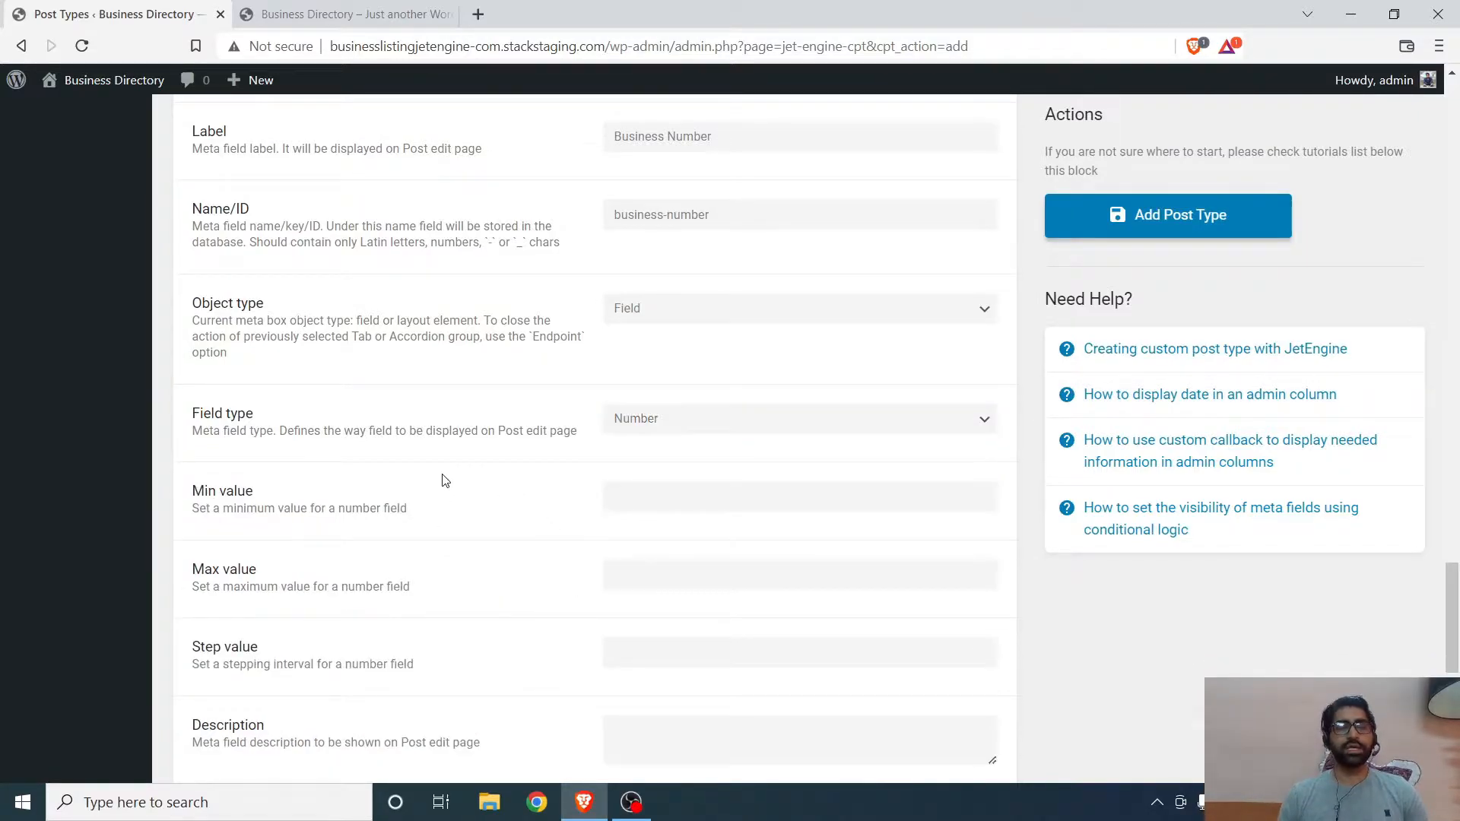
# - Review the Number field's Min value, Max value and Step value options
pyautogui.scroll(-3, 456, 476)
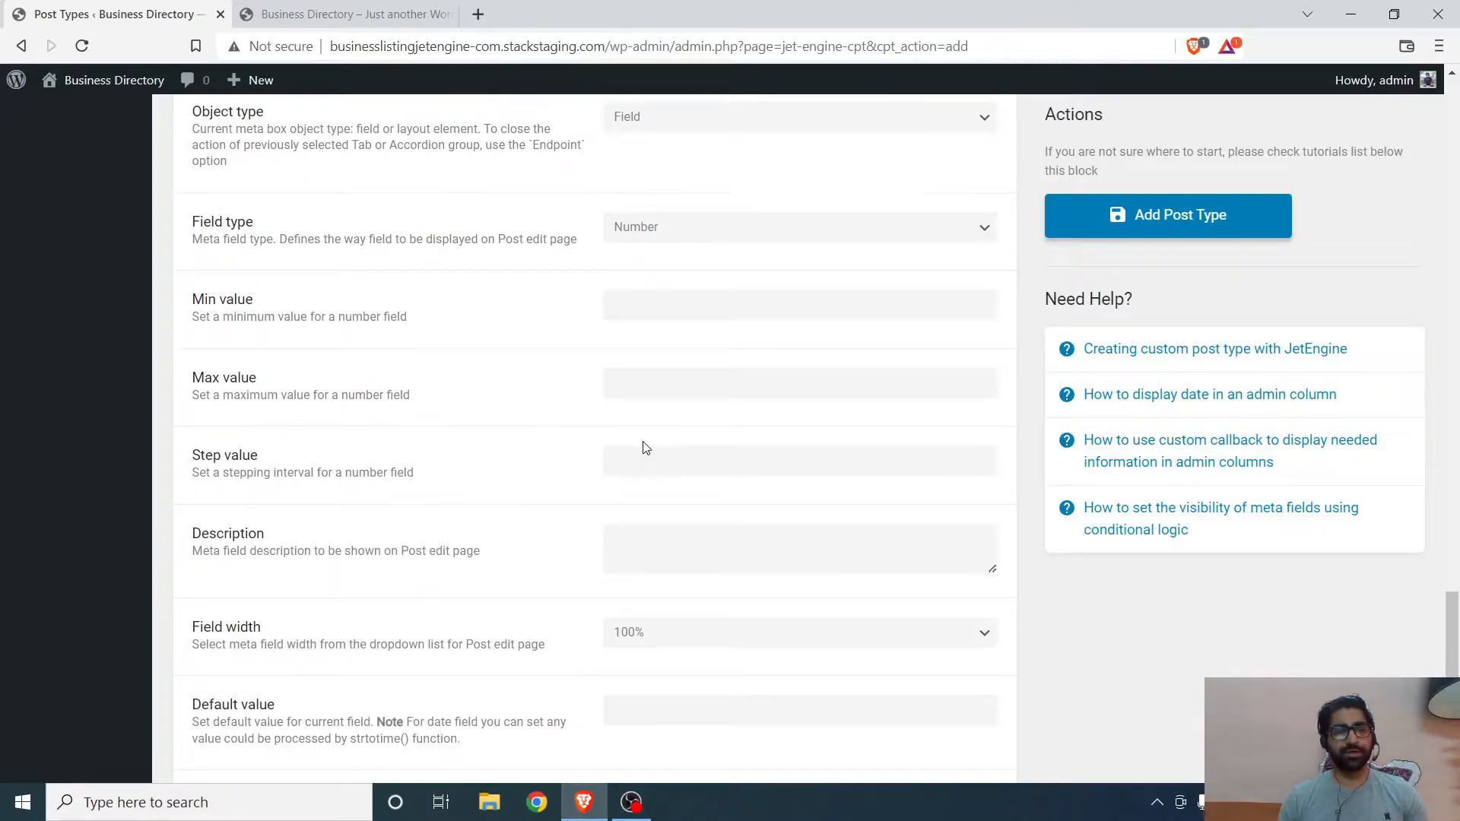
pyautogui.scroll(-1, 642, 447)
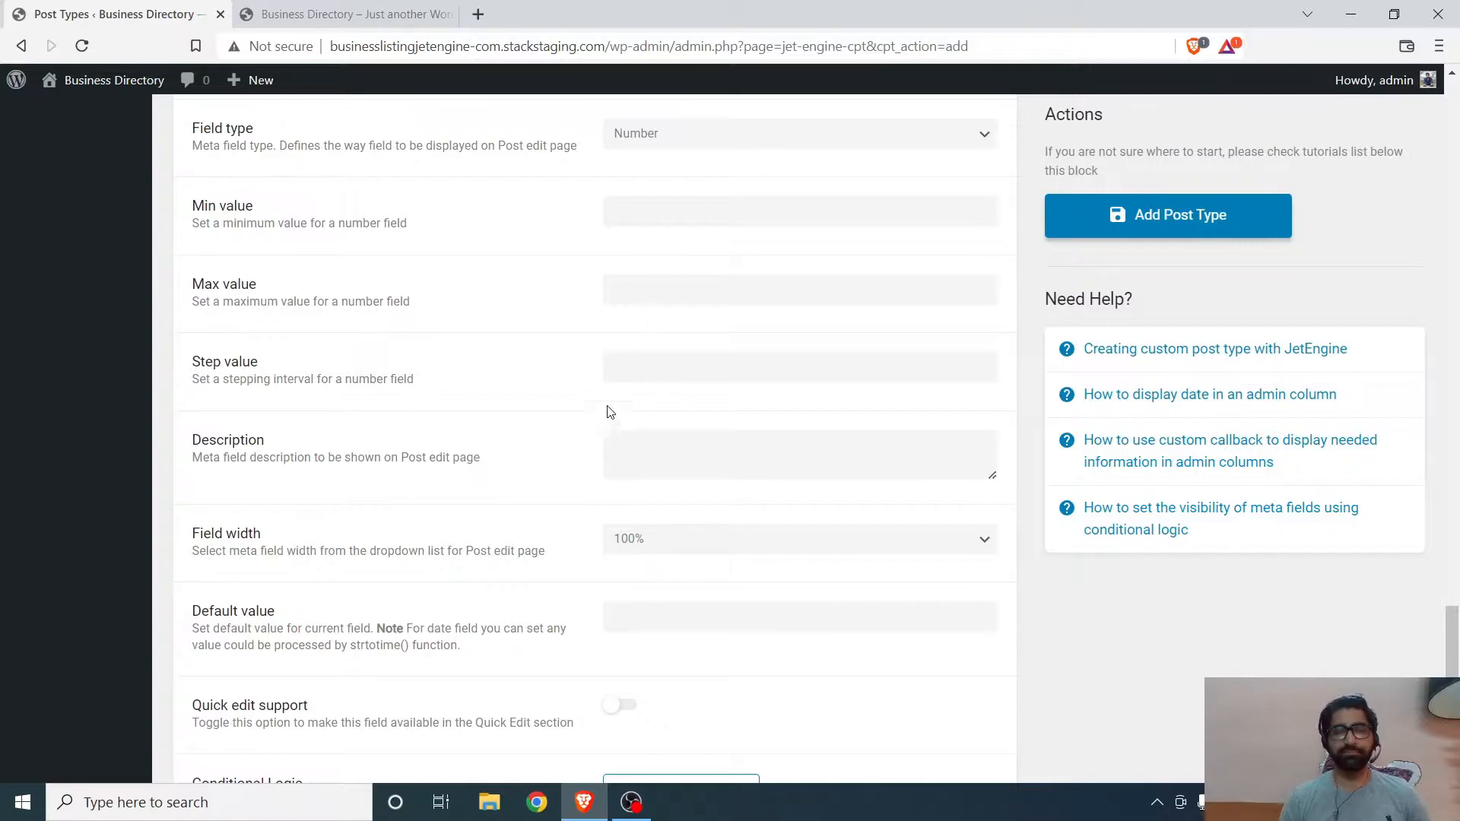
pyautogui.scroll(-2, 578, 418)
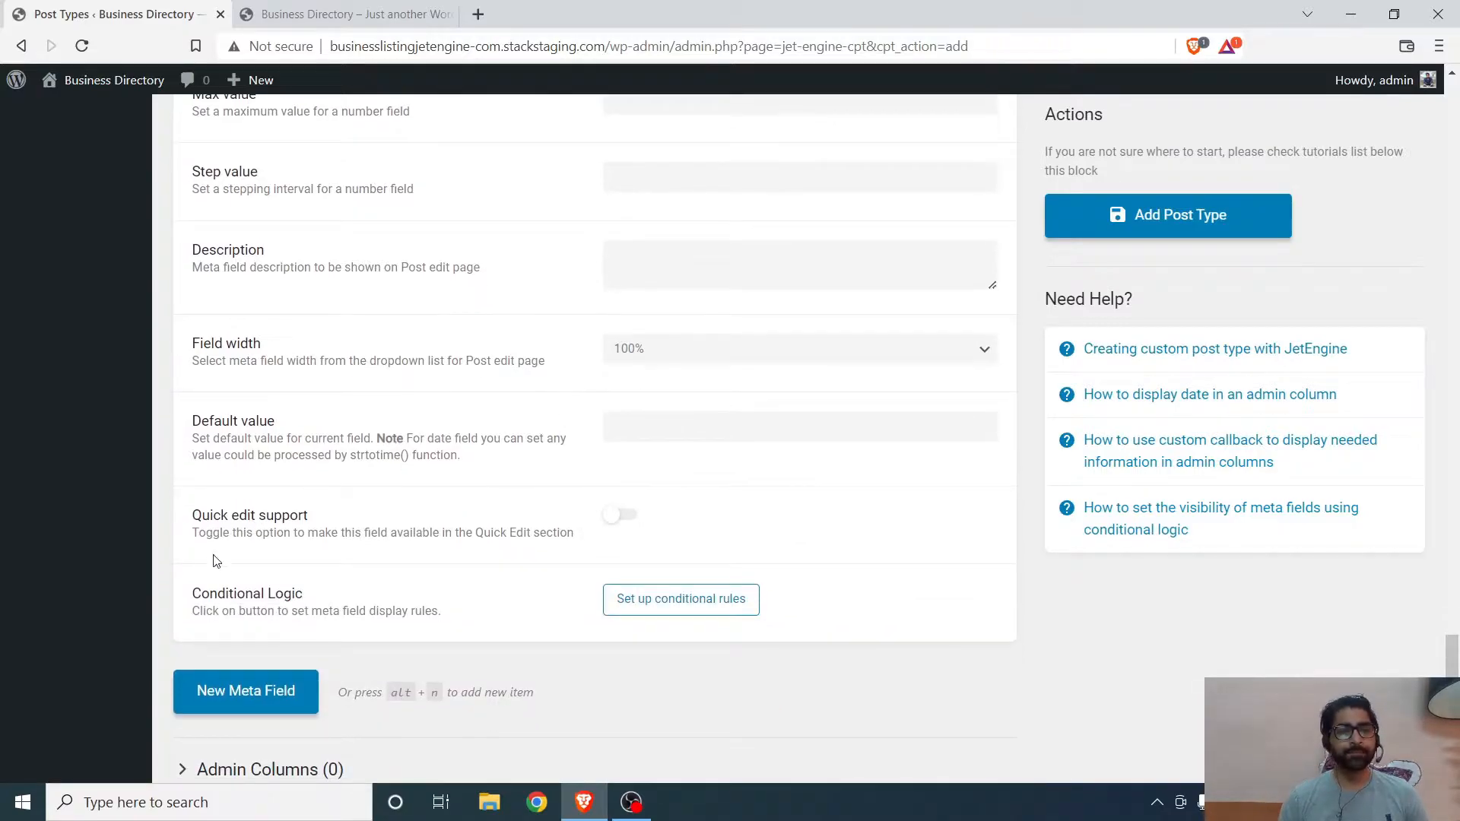
pyautogui.scroll(3, 601, 412)
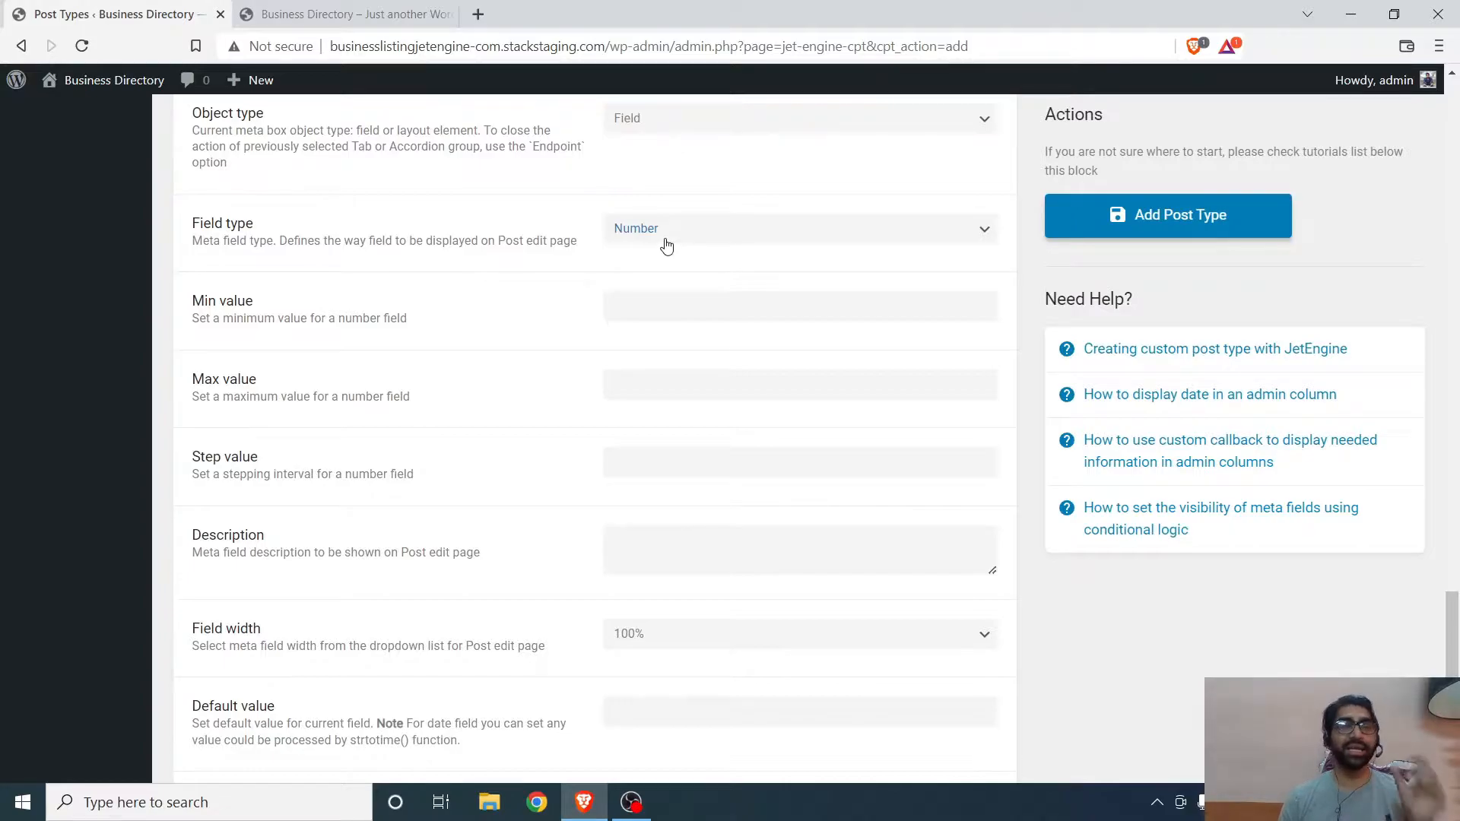
pyautogui.scroll(-5, 630, 332)
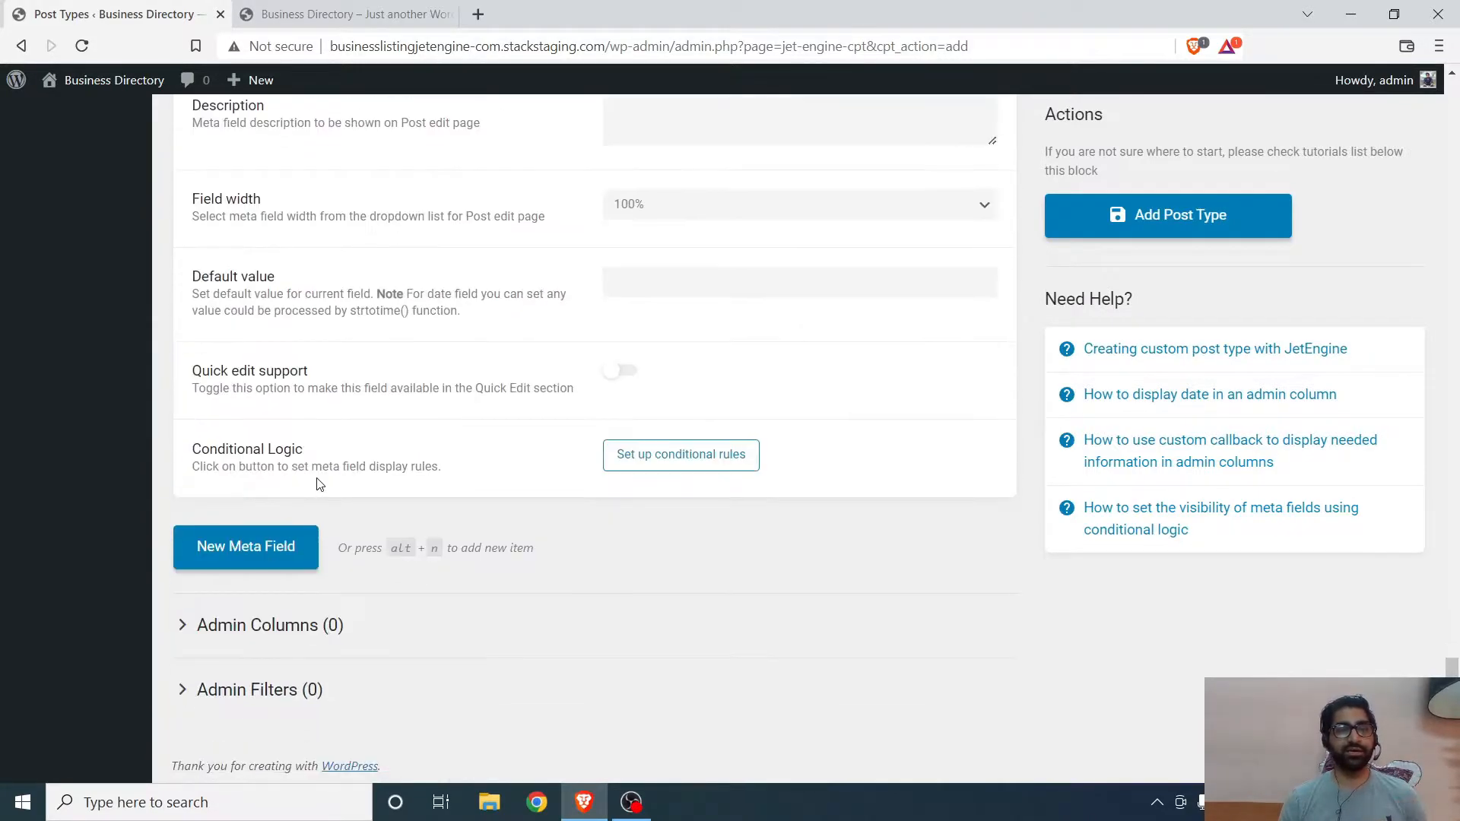
pyautogui.scroll(1, 597, 332)
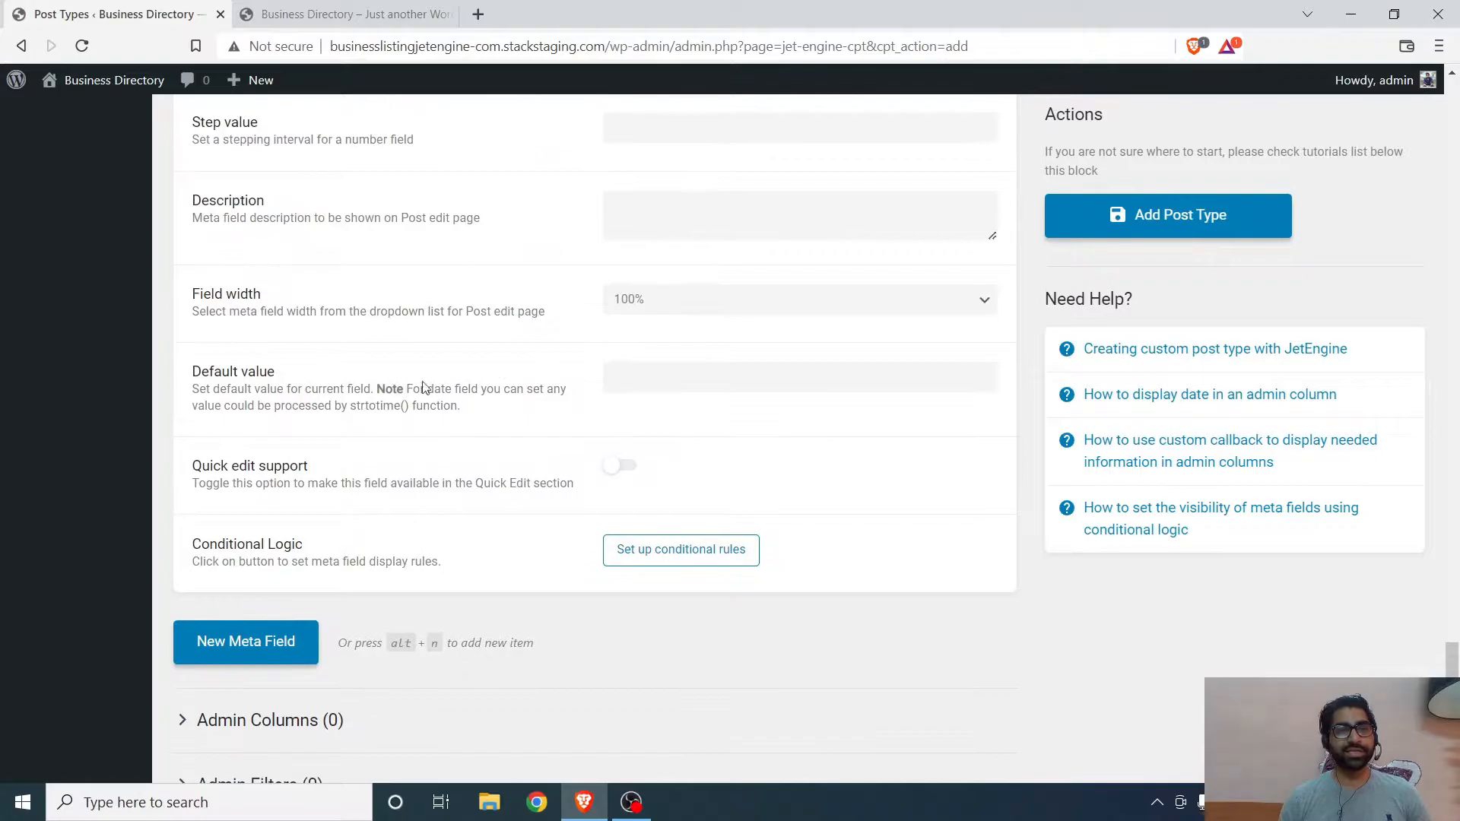
pyautogui.scroll(1, 613, 473)
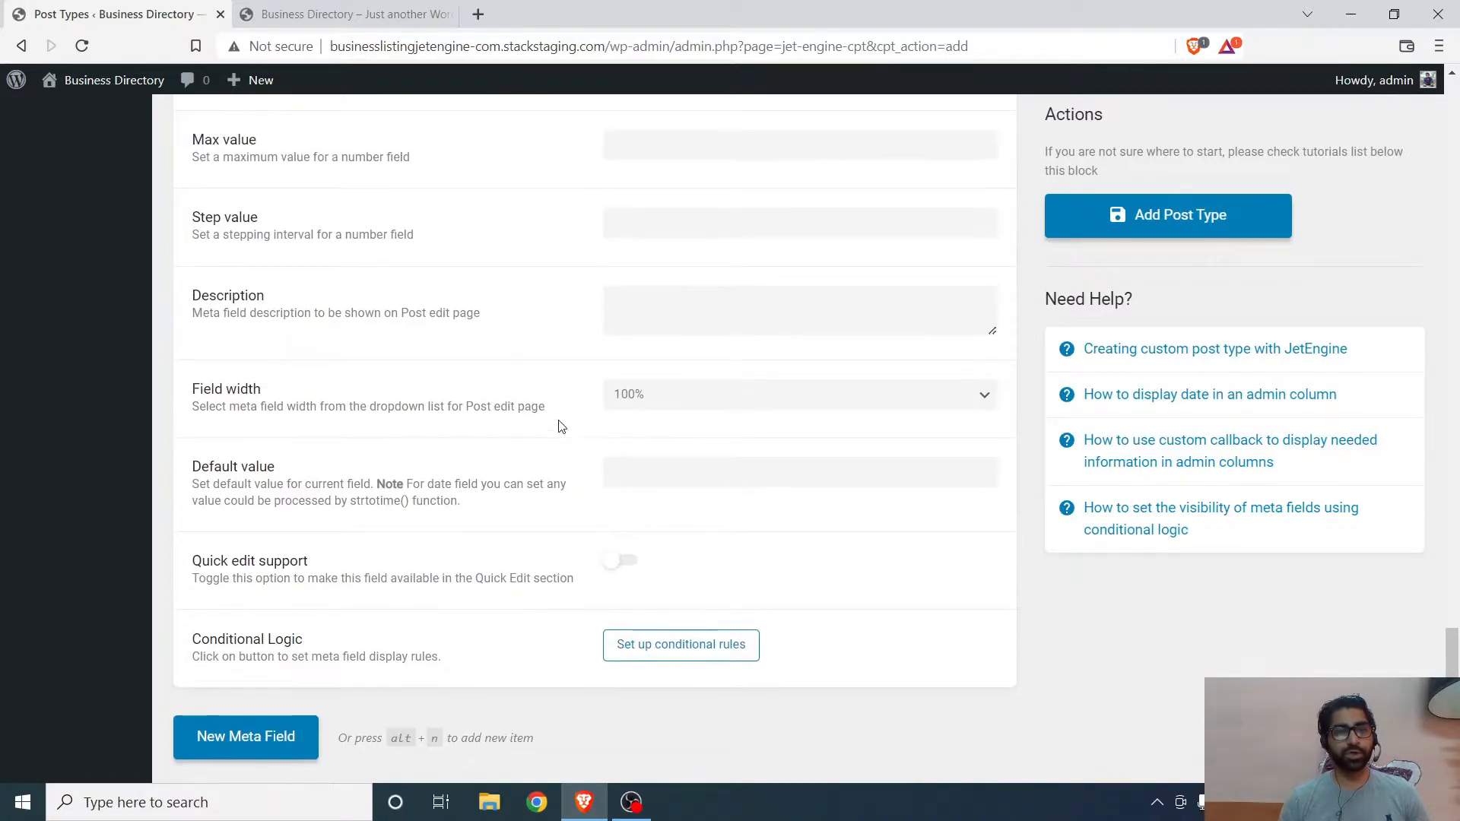
pyautogui.scroll(3, 562, 508)
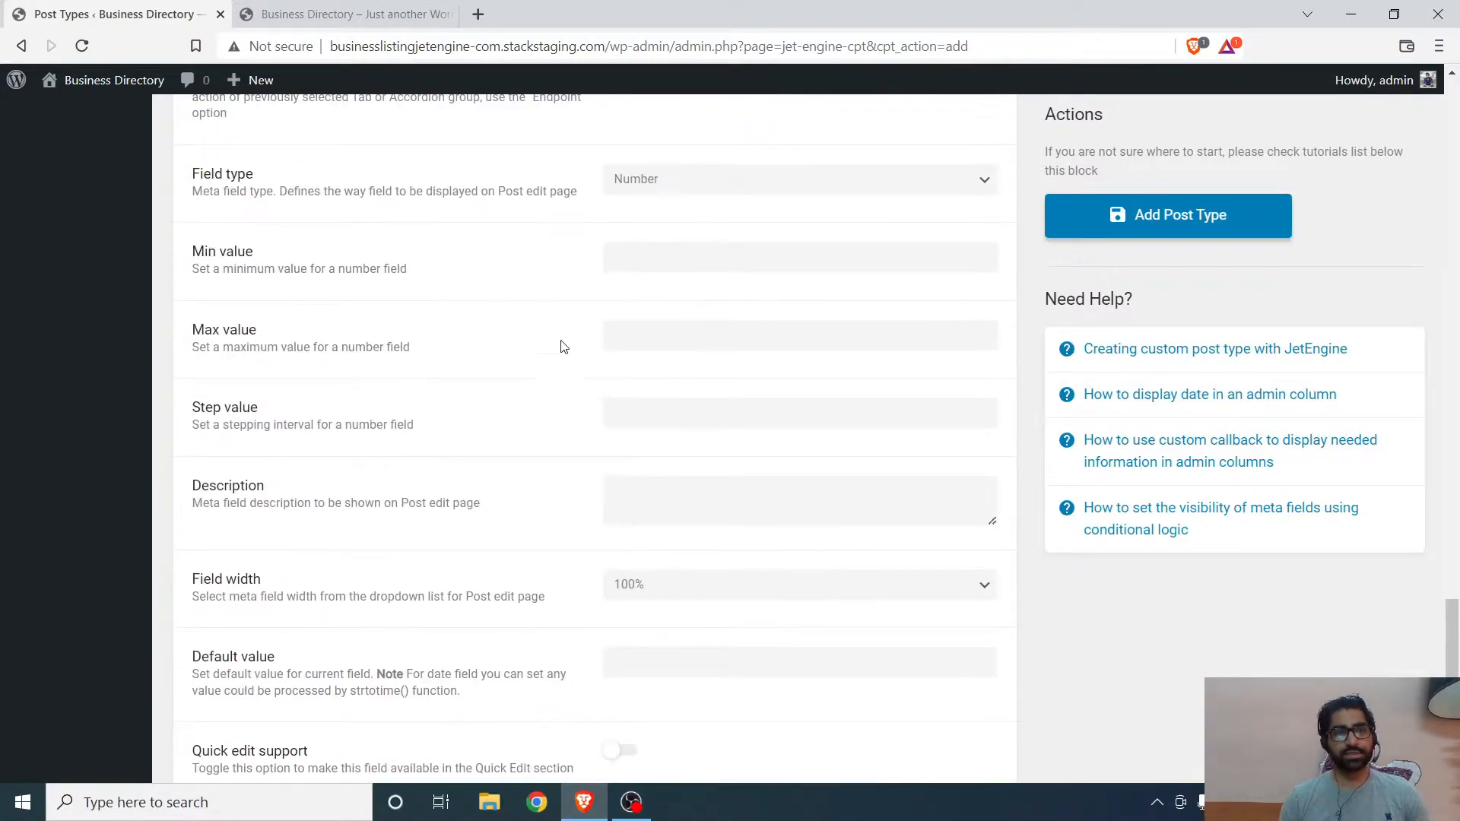
pyautogui.scroll(-1, 563, 433)
pyautogui.scroll(1, 562, 428)
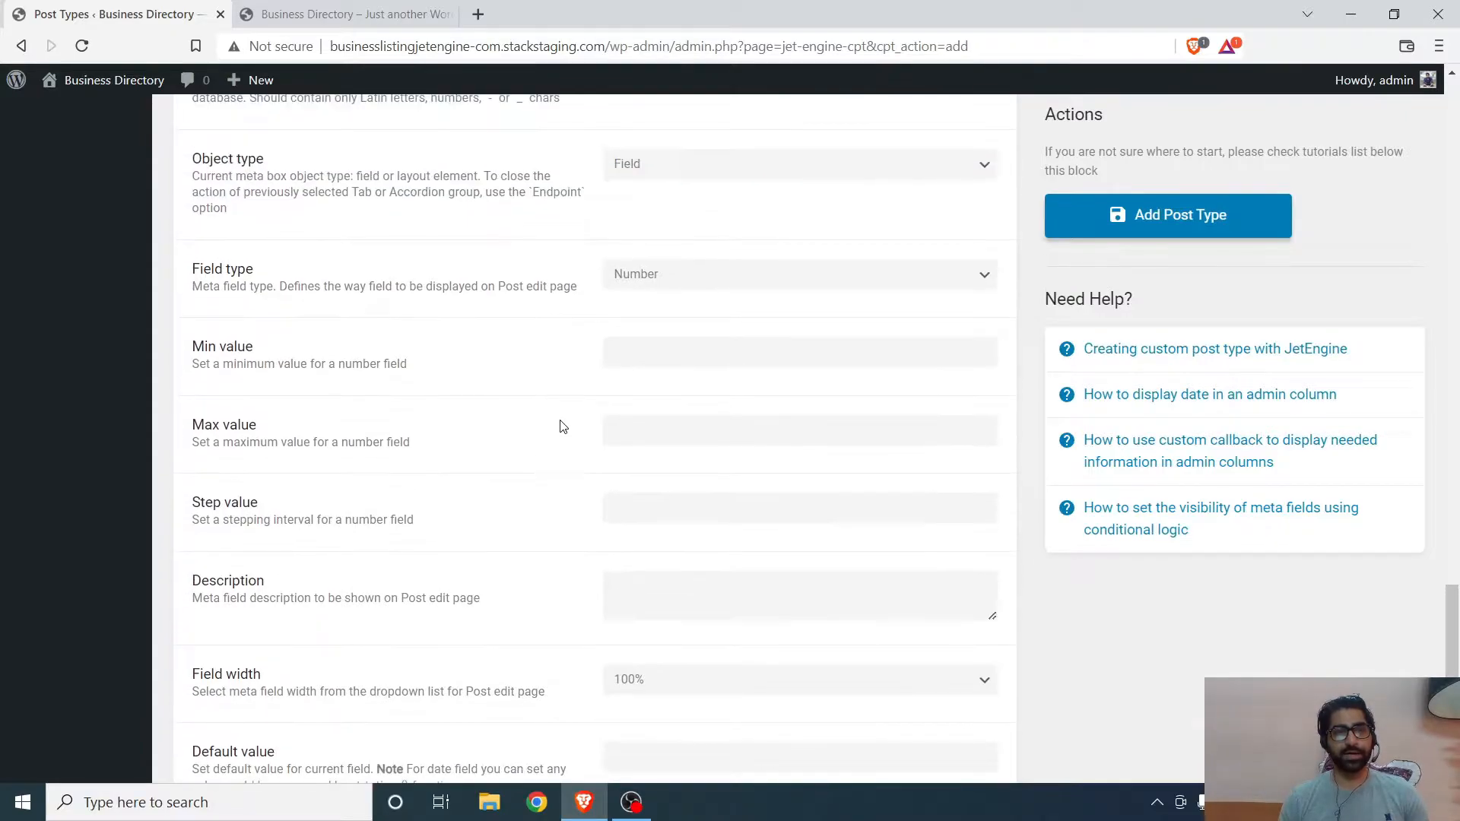
pyautogui.scroll(-5, 563, 426)
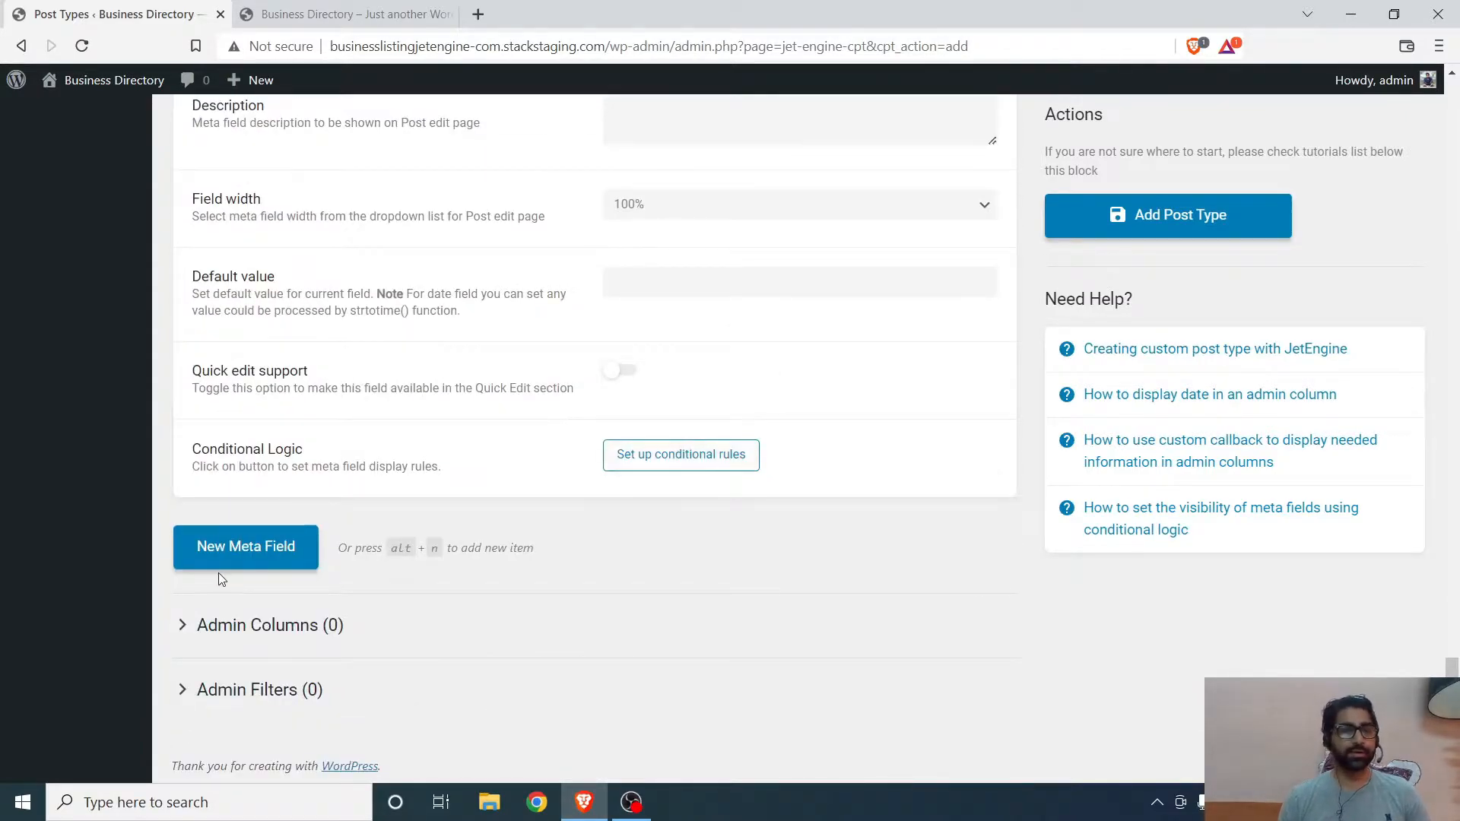
# - Add a third meta field labelled Tagline
pyautogui.click(239, 548)
pyautogui.scroll(-3, 692, 517)
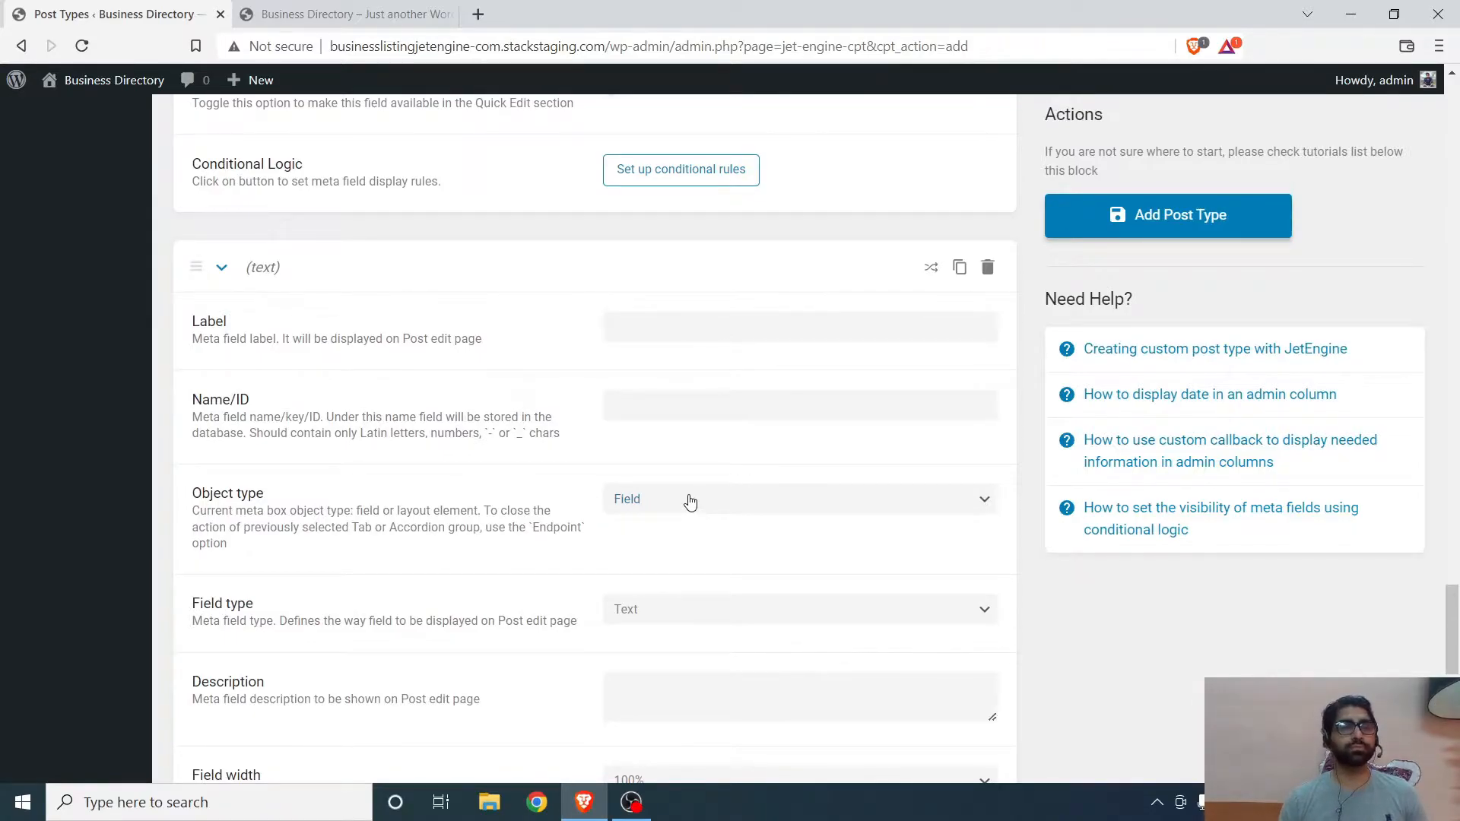
pyautogui.scroll(1, 683, 430)
pyautogui.click(648, 424)
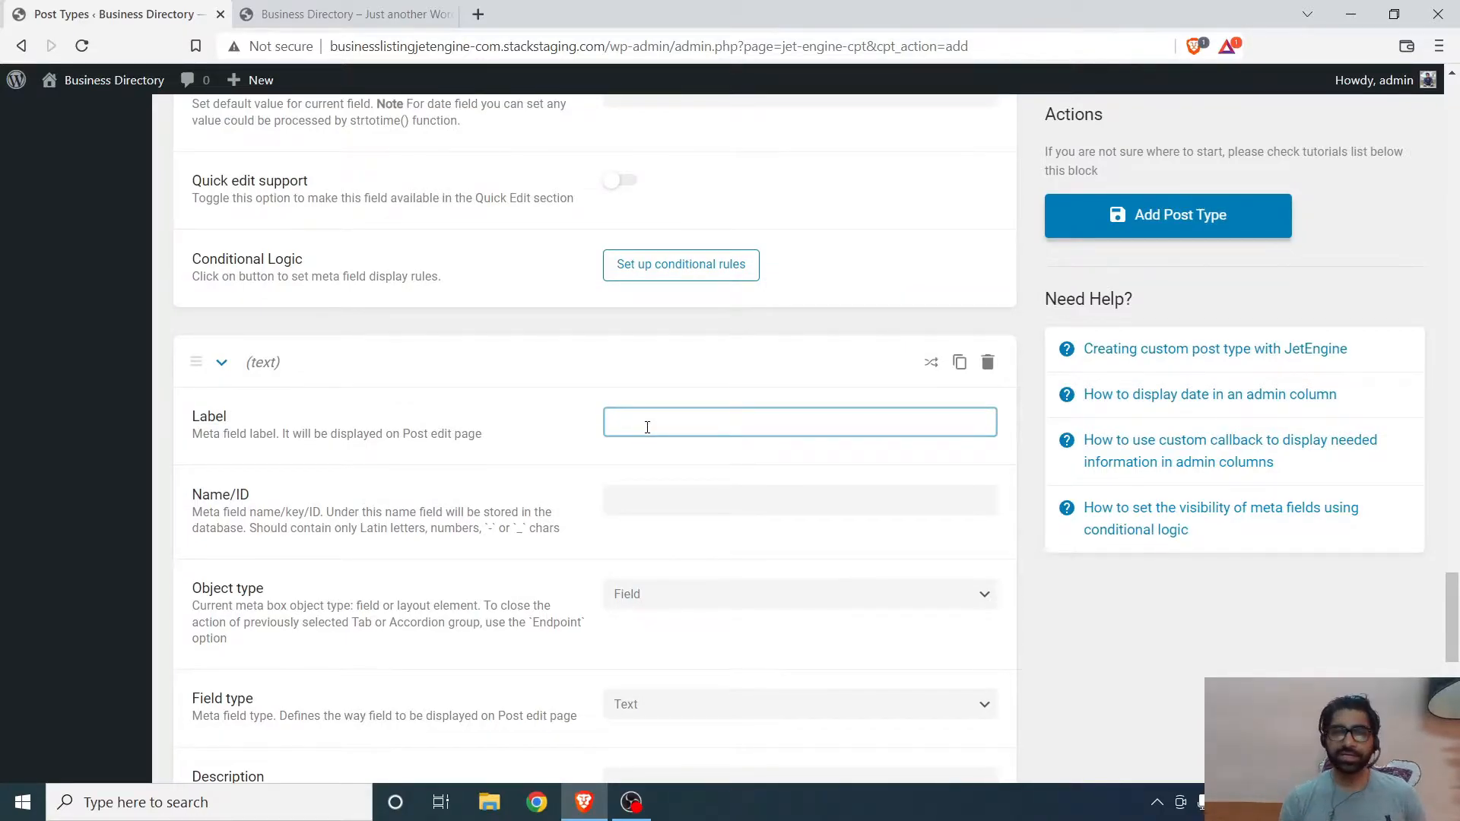
pyautogui.write('Tag')
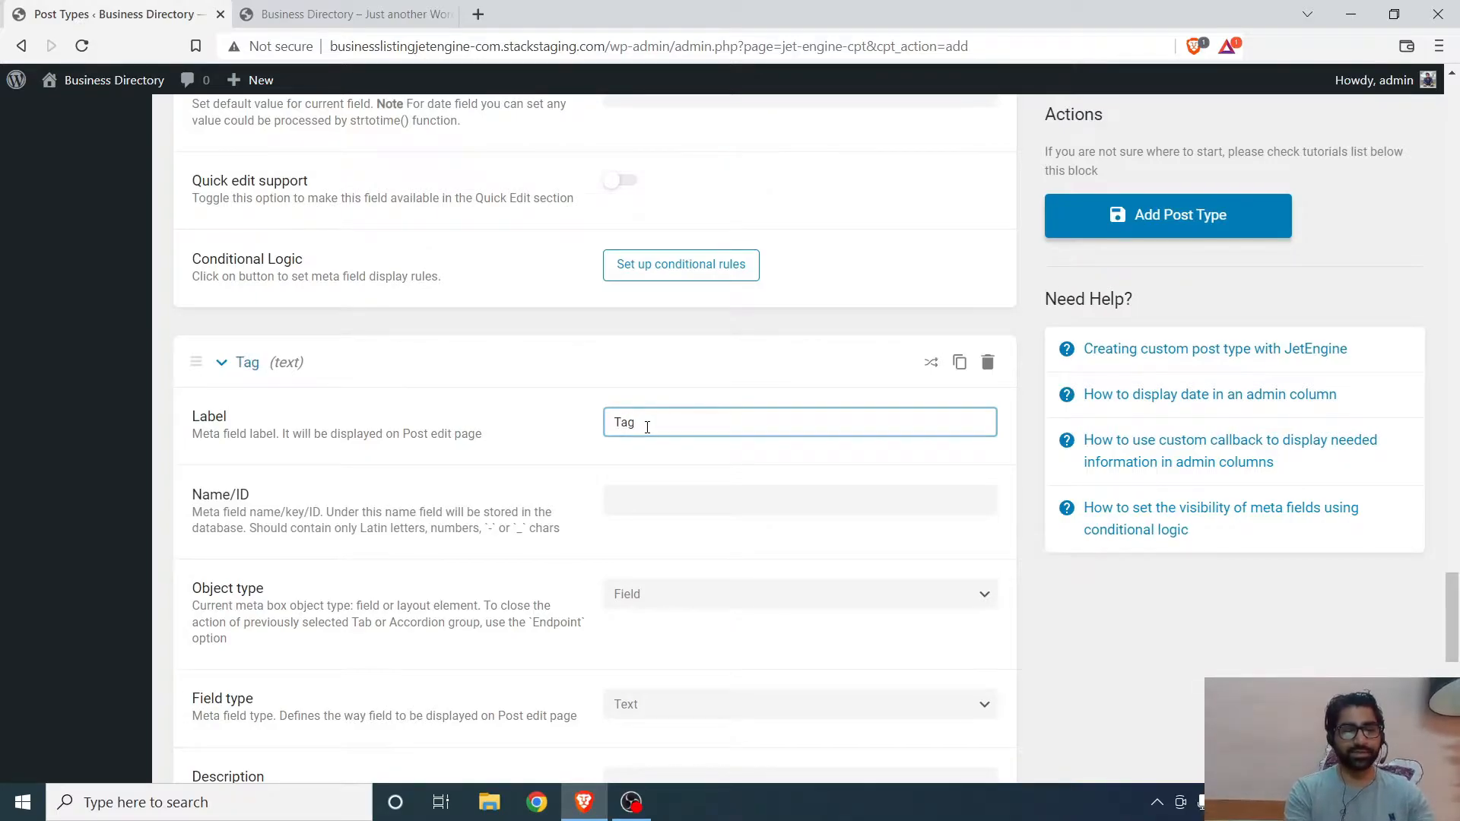
pyautogui.write('line')
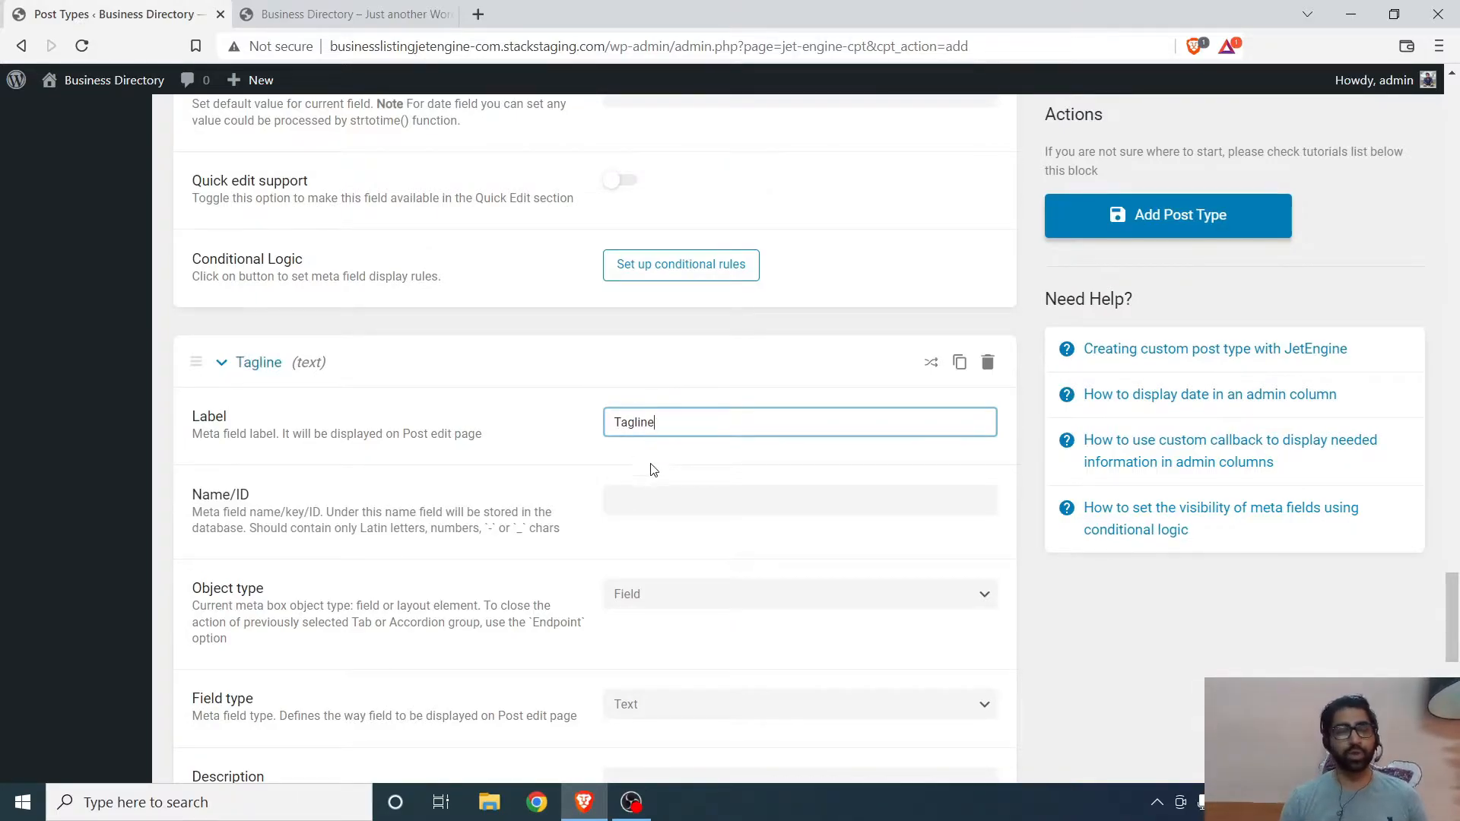
# - Relabel the third field Business Tagline and set its Name/ID to business-tagline
pyautogui.scroll(-2, 652, 466)
pyautogui.click(667, 311)
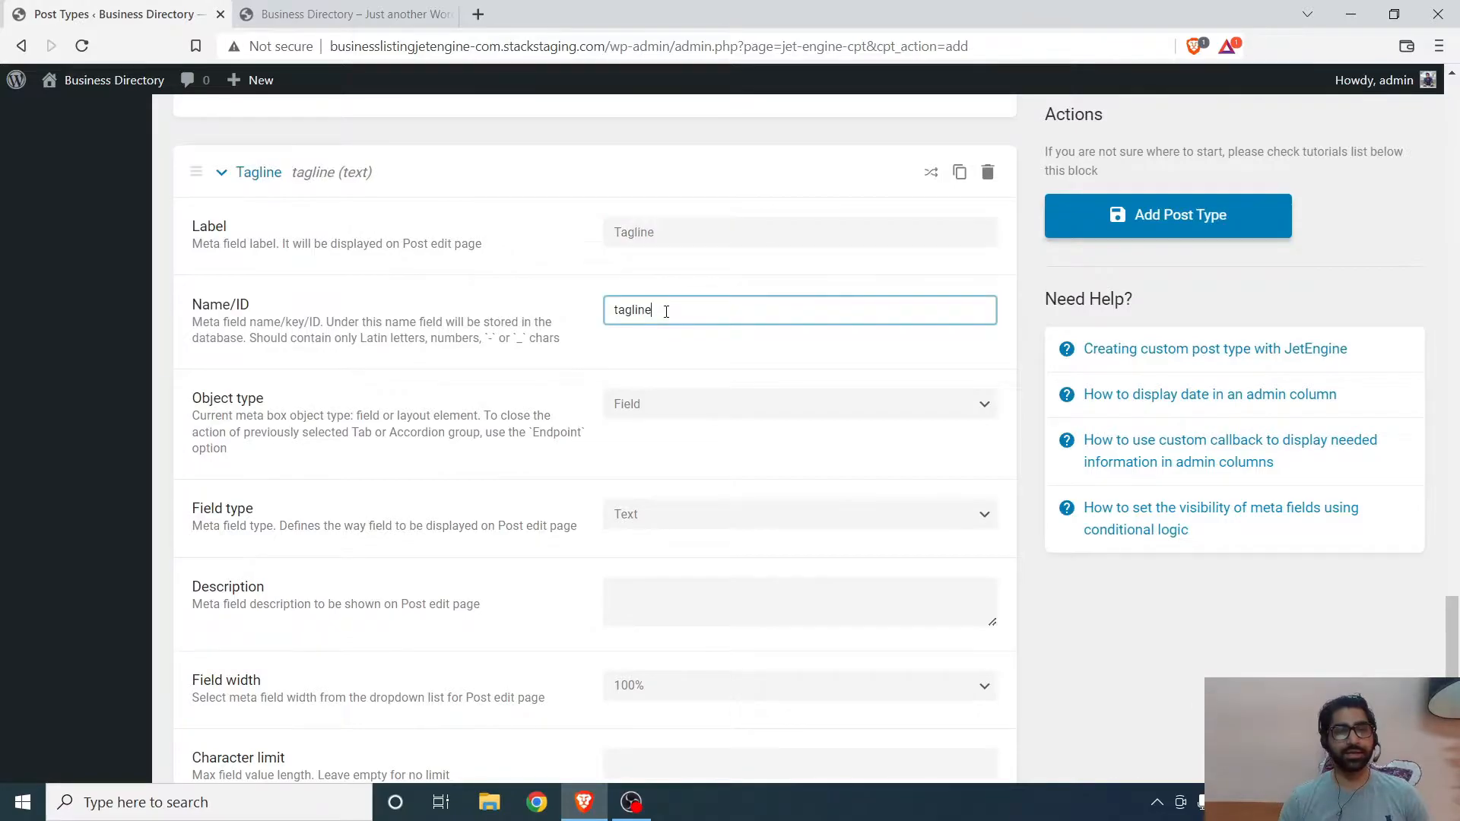
pyautogui.doubleClick(617, 230)
pyautogui.click(614, 234)
pyautogui.write('Busines')
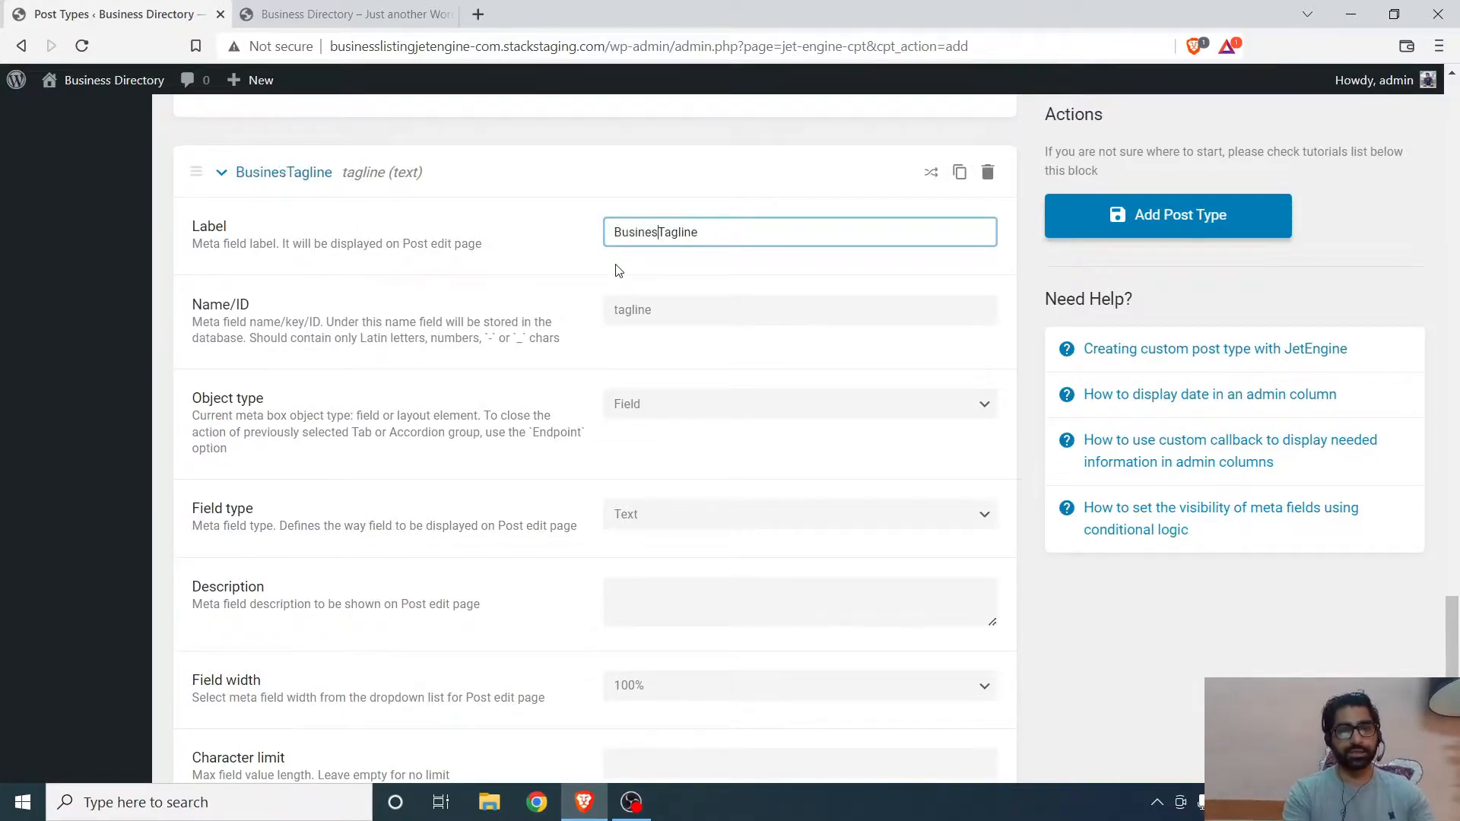
pyautogui.write('s')
pyautogui.moveTo(666, 310); pyautogui.dragTo(603, 320)
pyautogui.write('busine')
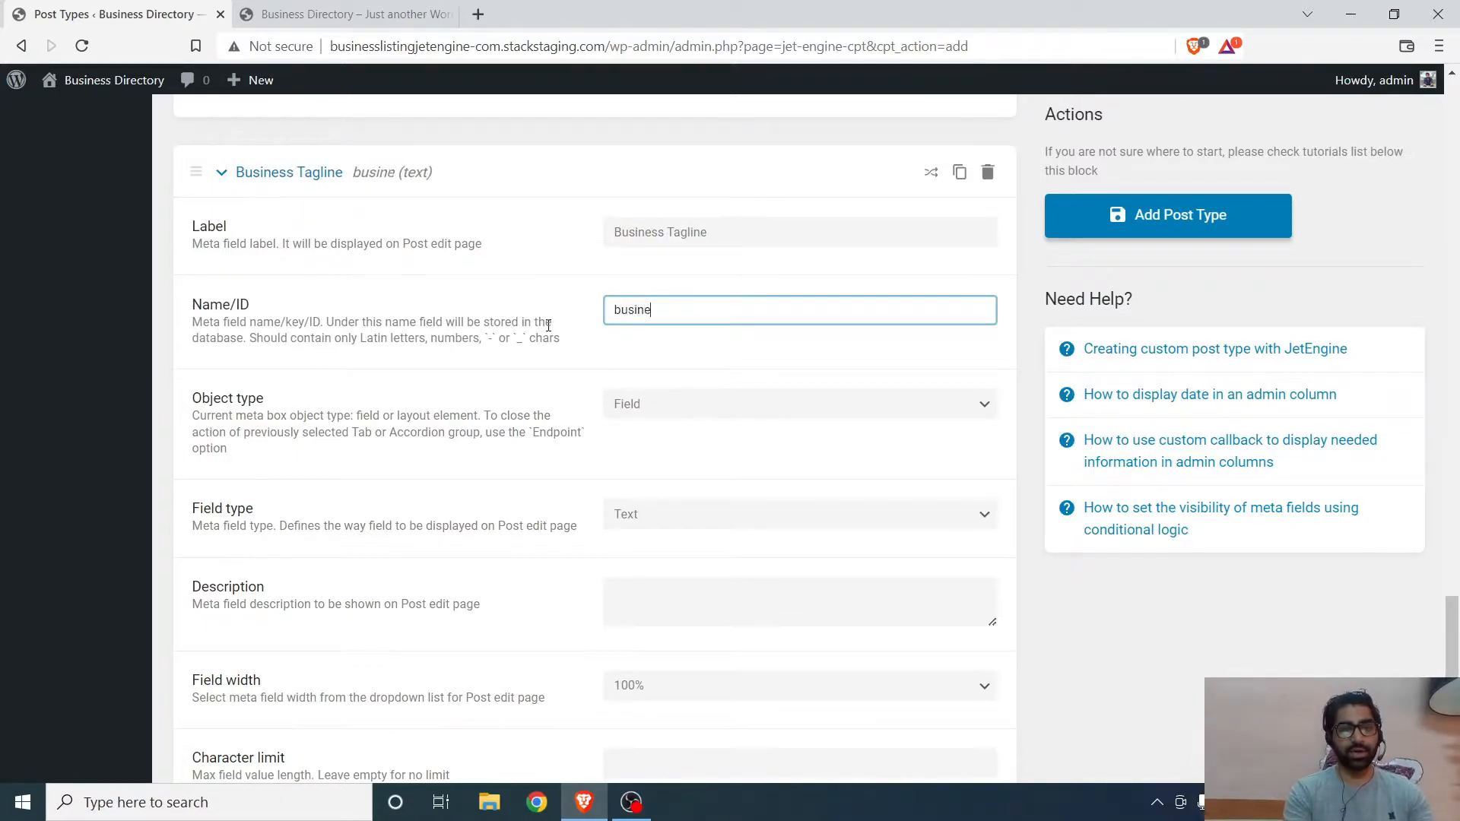
pyautogui.write('ss-ta')
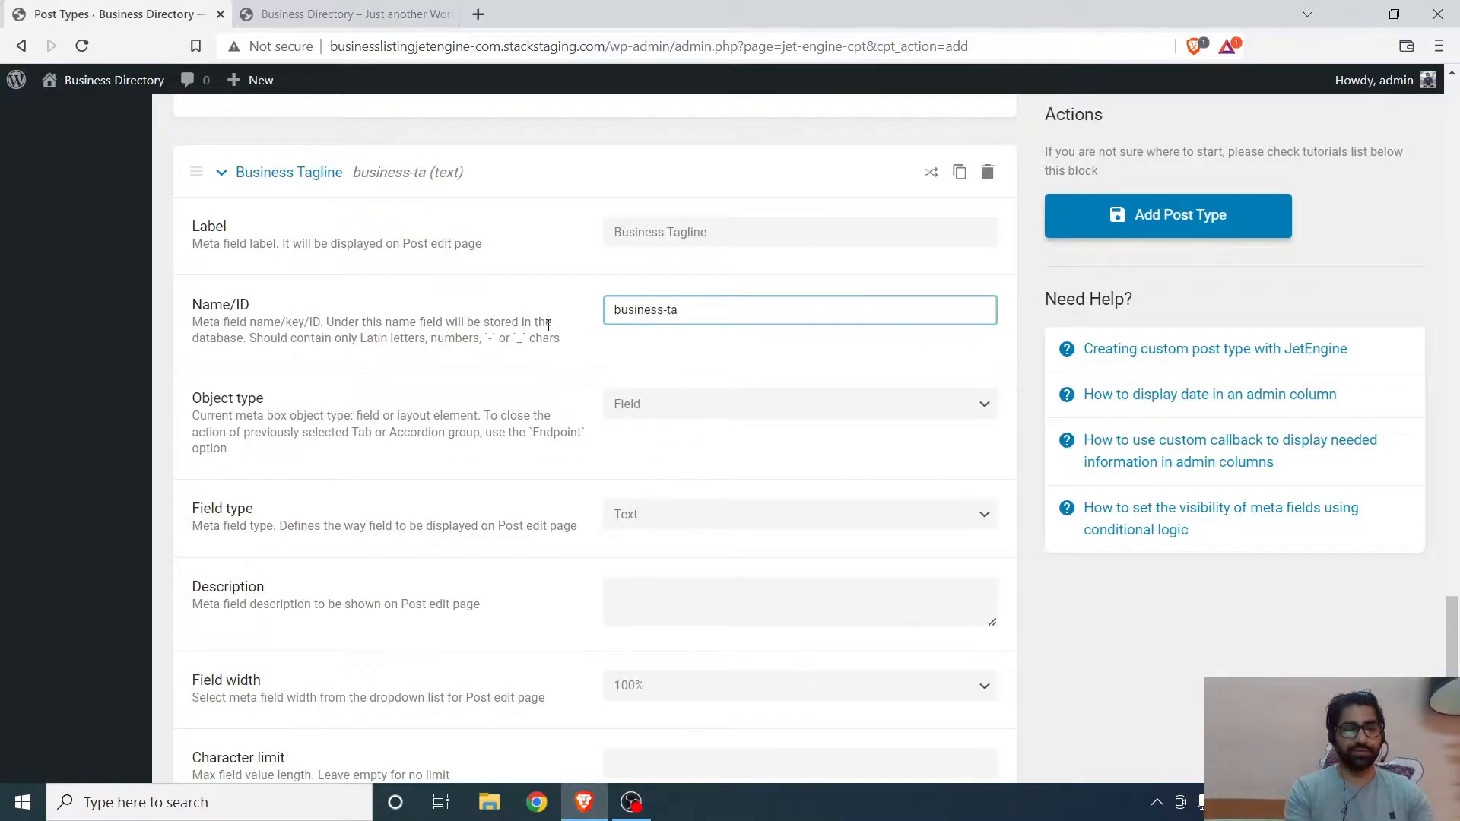
pyautogui.write('gline')
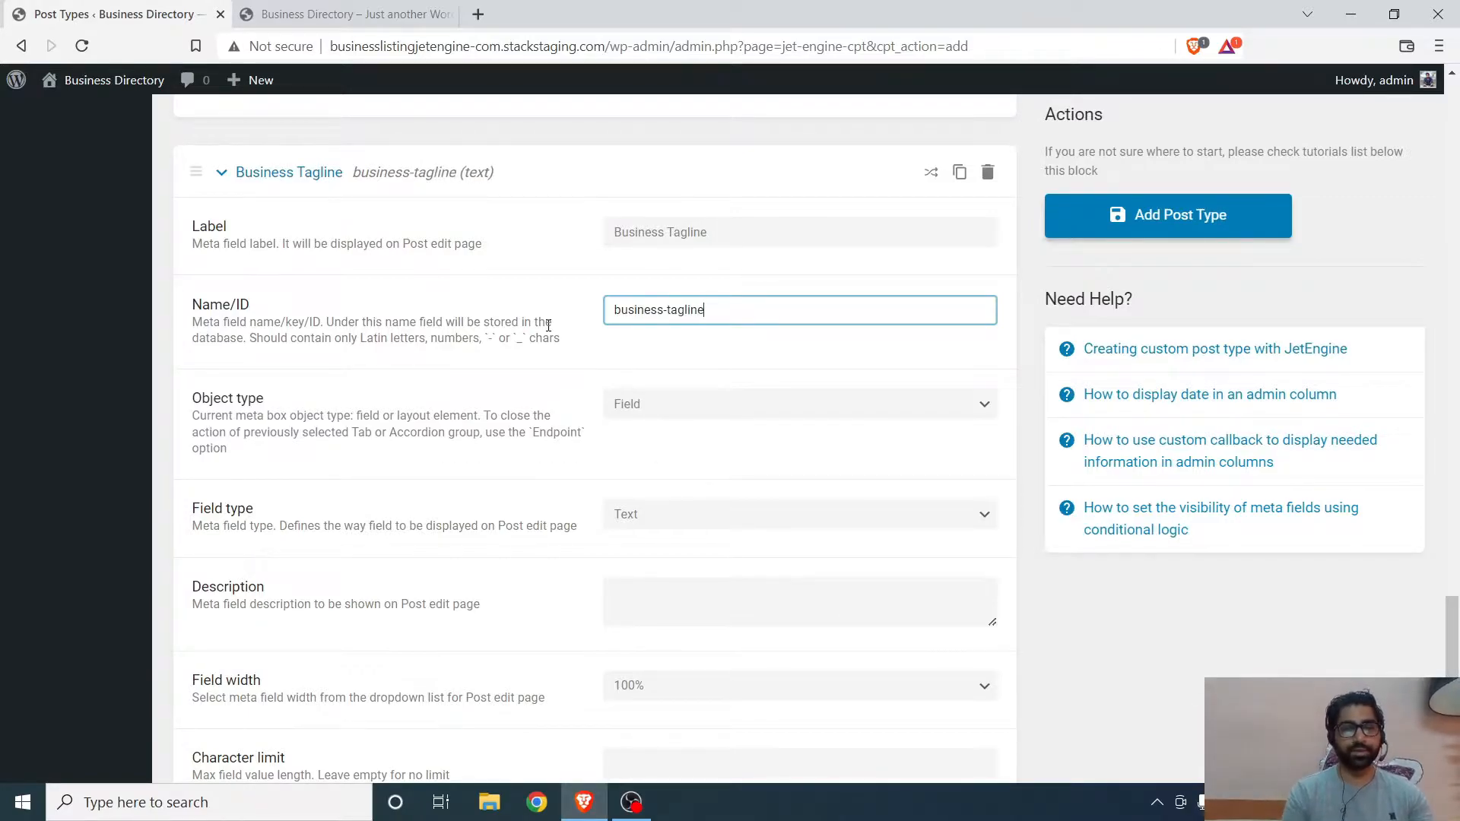
# - Review the Business Tagline field's remaining options and expand the Admin Columns section
pyautogui.scroll(-1, 613, 450)
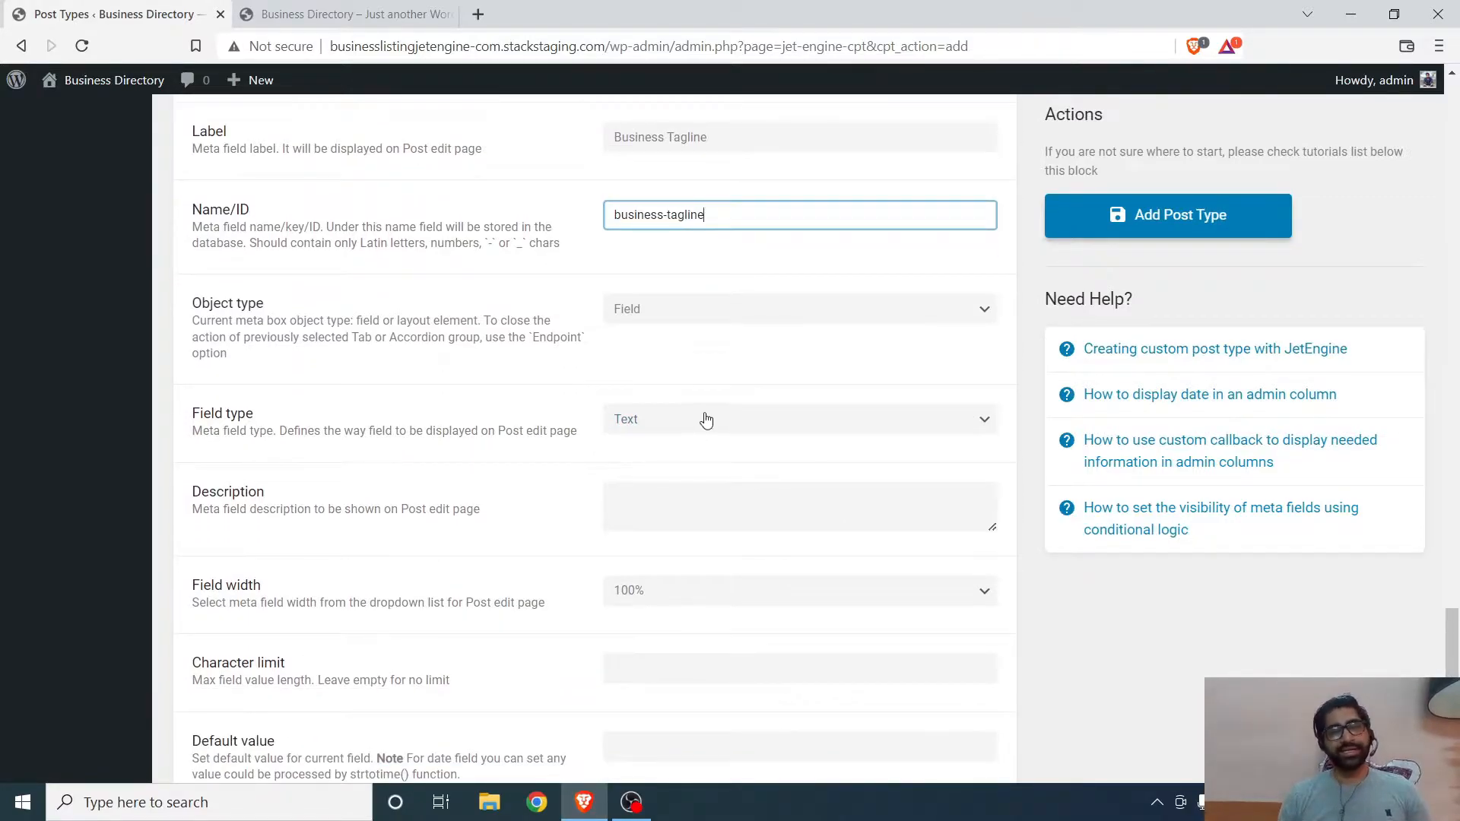
pyautogui.scroll(-2, 398, 487)
pyautogui.scroll(-2, 498, 525)
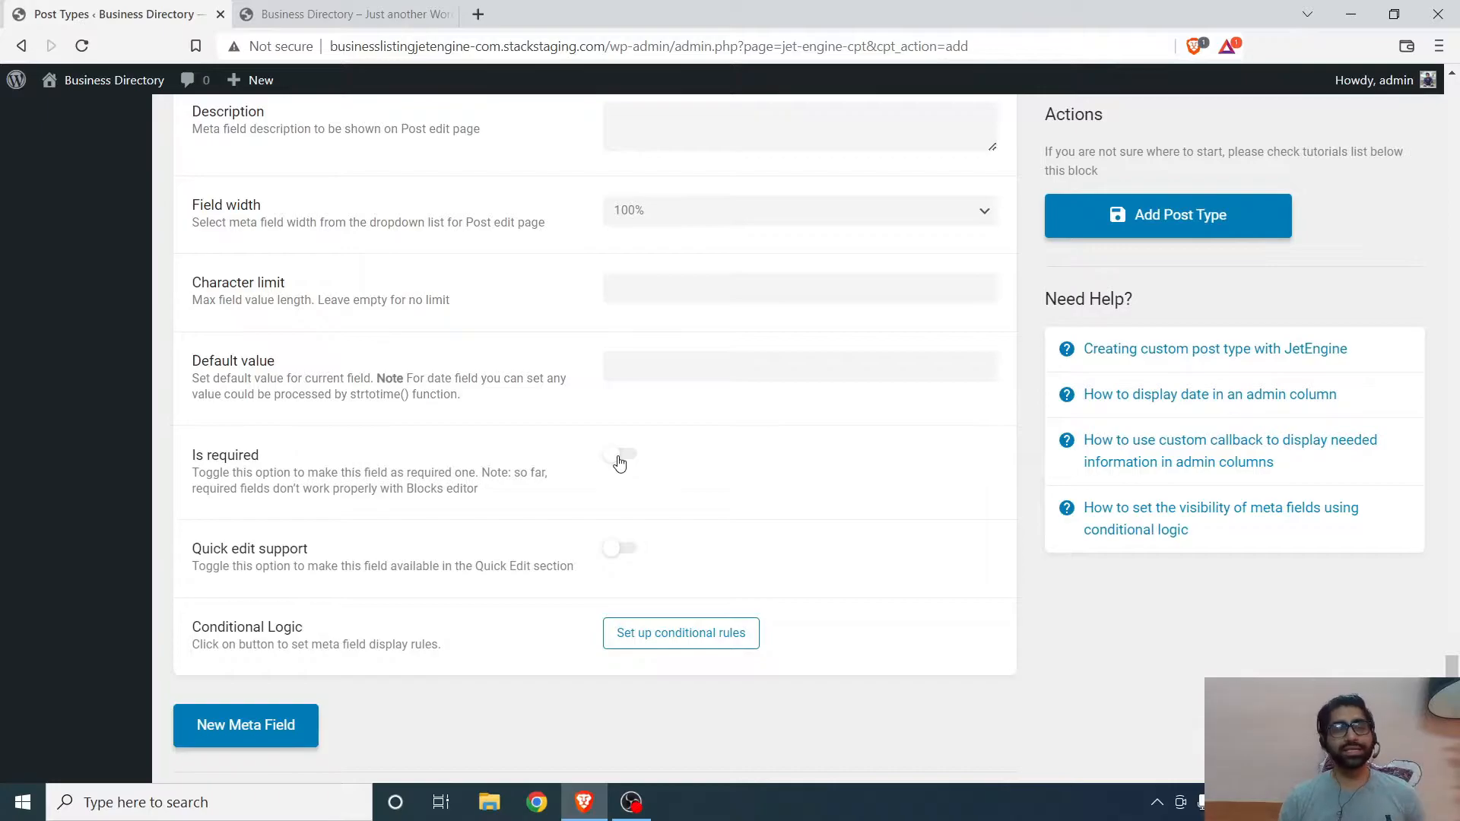
pyautogui.scroll(-2, 620, 462)
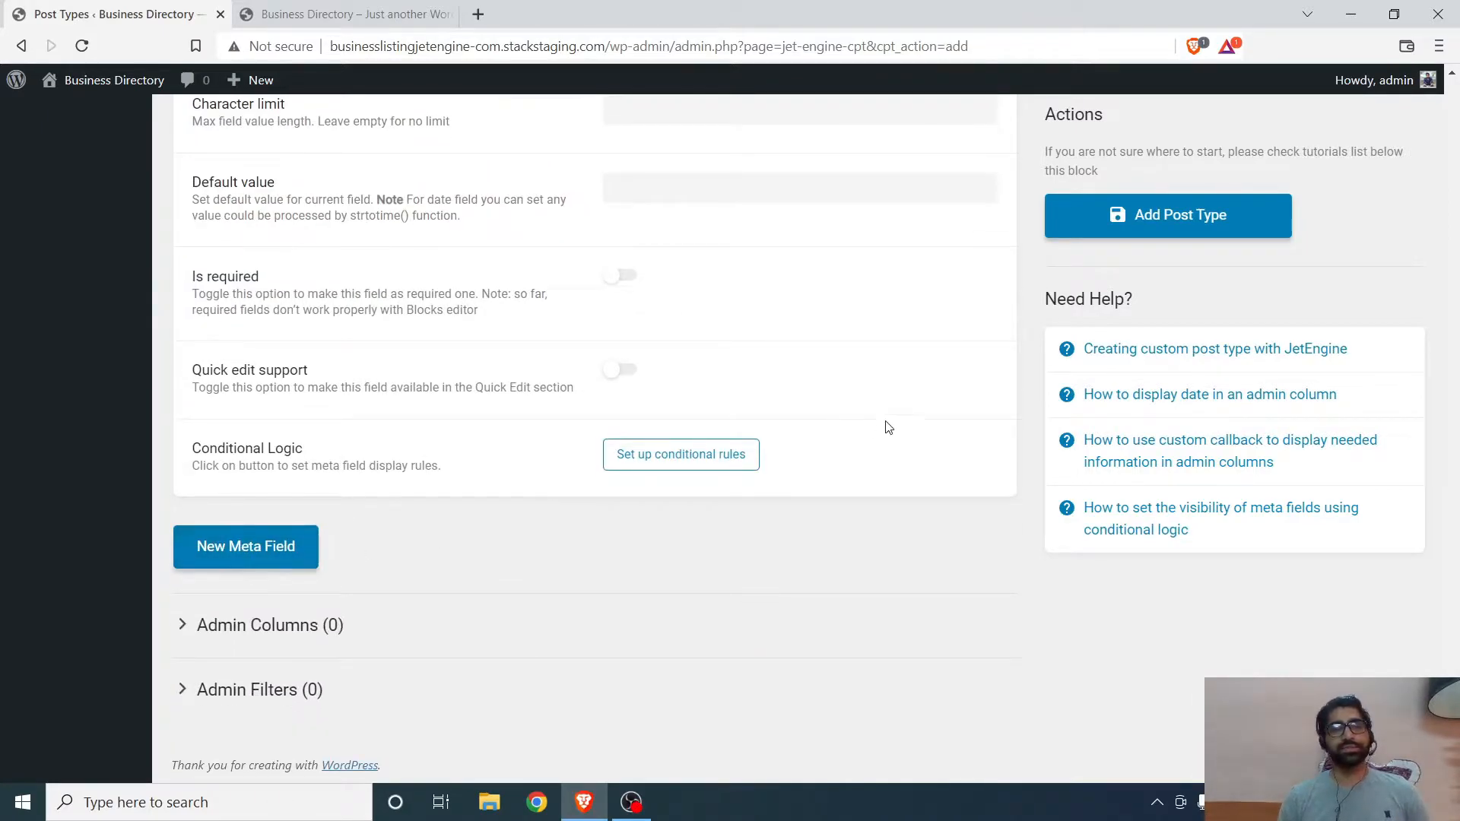
pyautogui.click(224, 639)
pyautogui.scroll(-1, 421, 479)
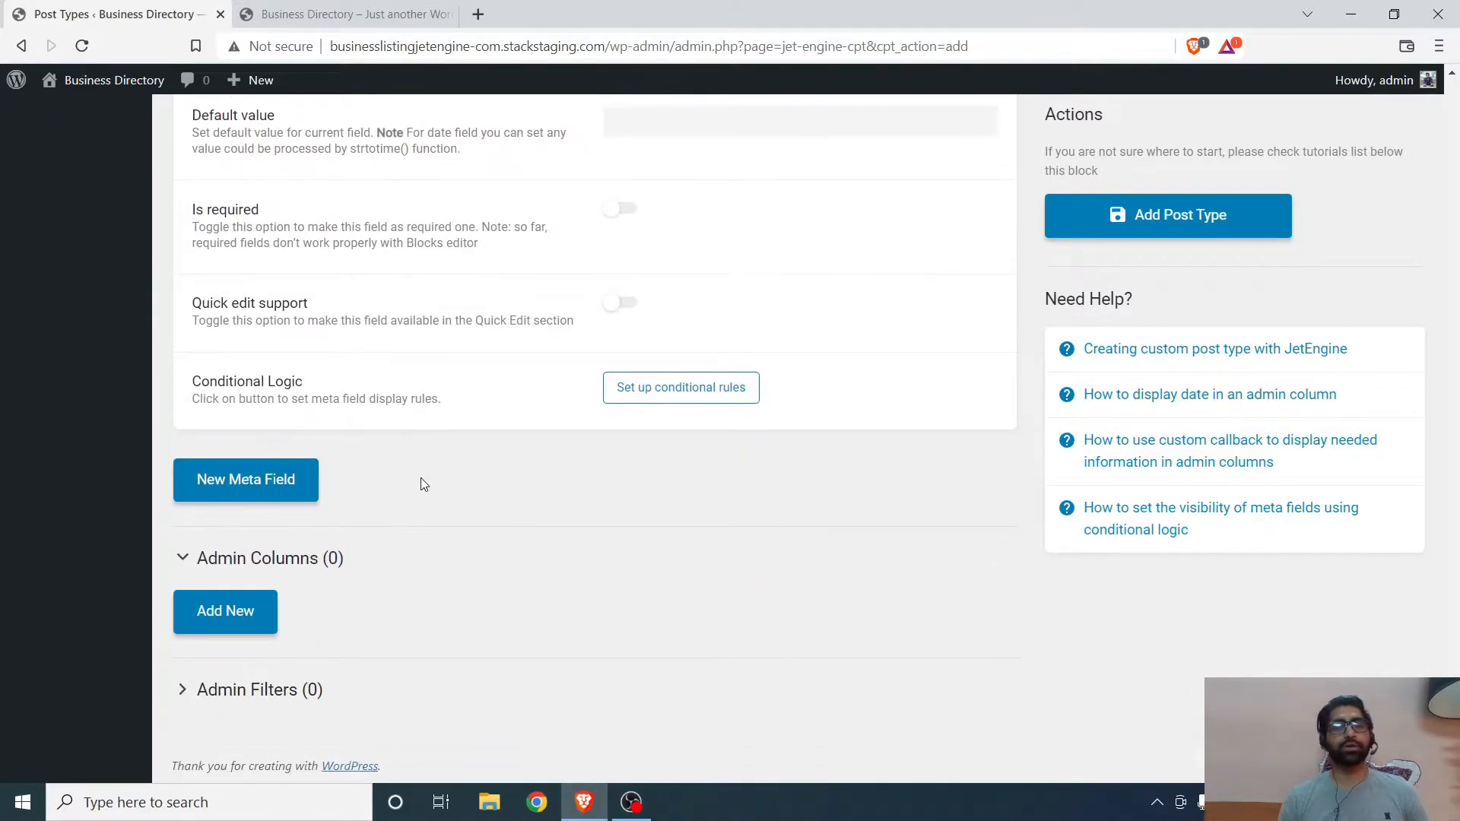
pyautogui.scroll(10, 422, 489)
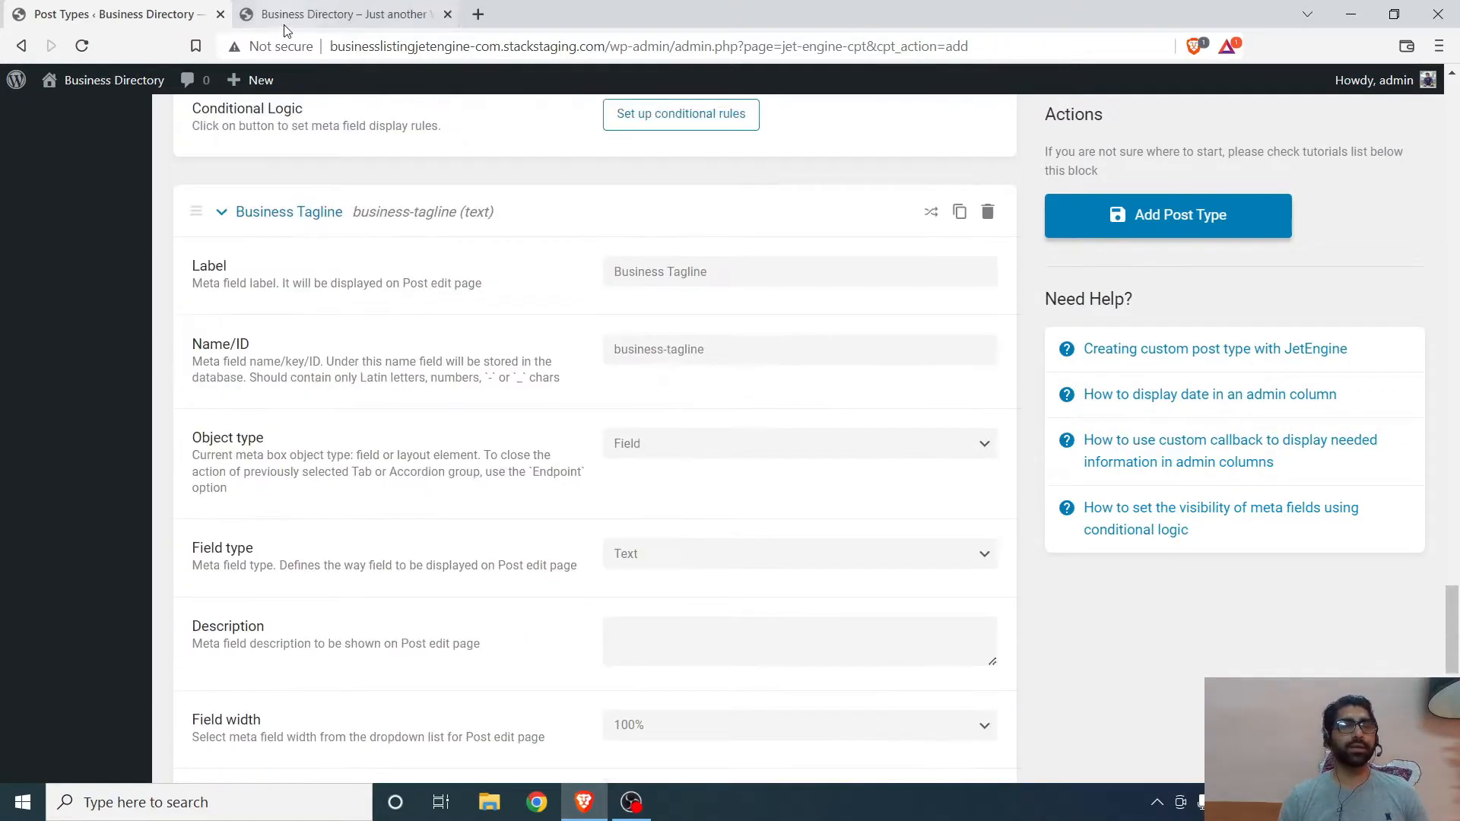
# - Open the WordPress dashboard in the second browser tab
pyautogui.click(346, 13)
pyautogui.click(129, 14)
pyautogui.click(335, 14)
pyautogui.click(104, 97)
pyautogui.click(129, 14)
pyautogui.click(336, 14)
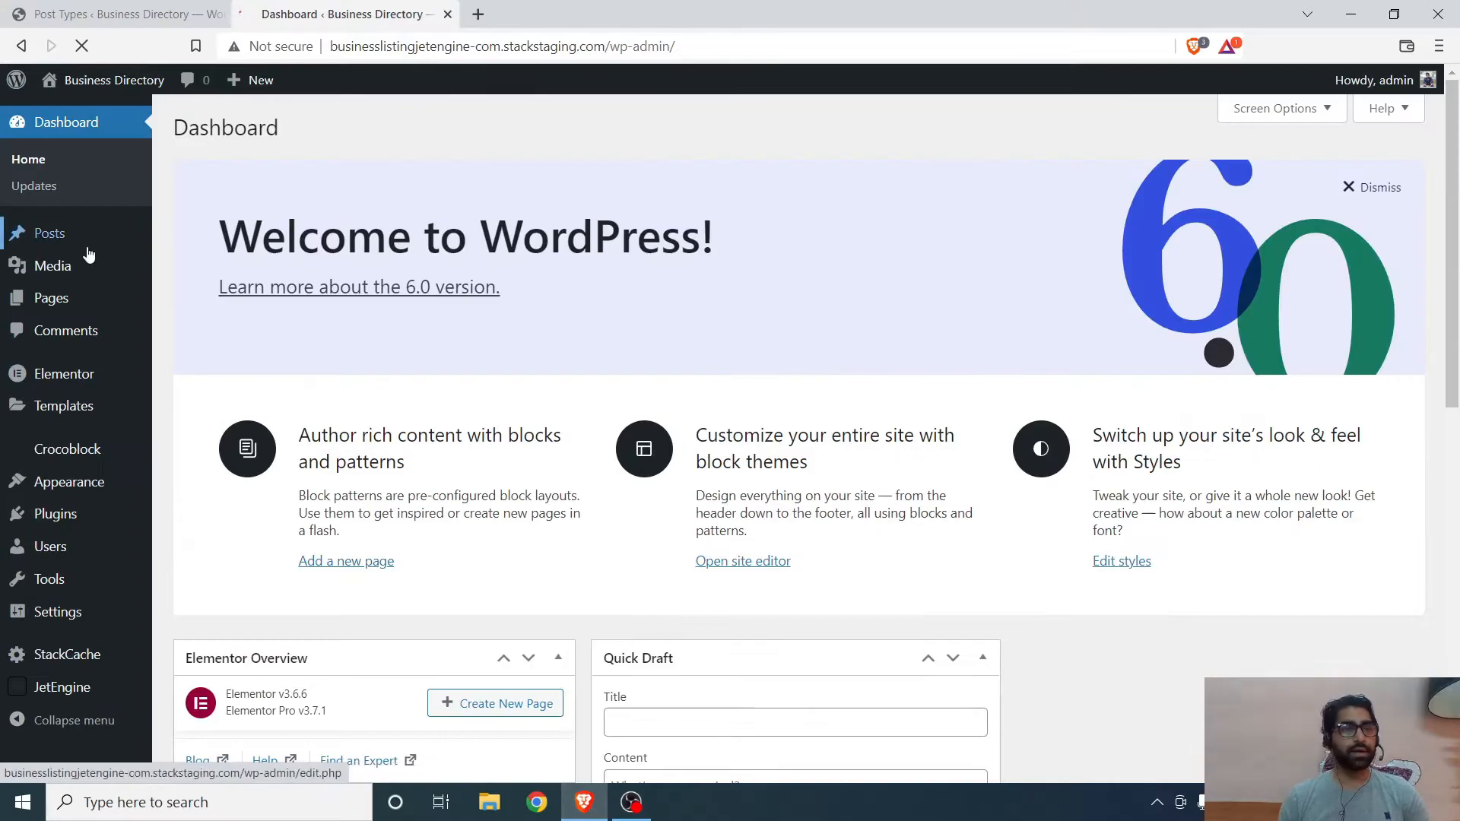
# - Return to the post type editor and save the new Business post type
pyautogui.click(129, 14)
pyautogui.scroll(-12, 1181, 230)
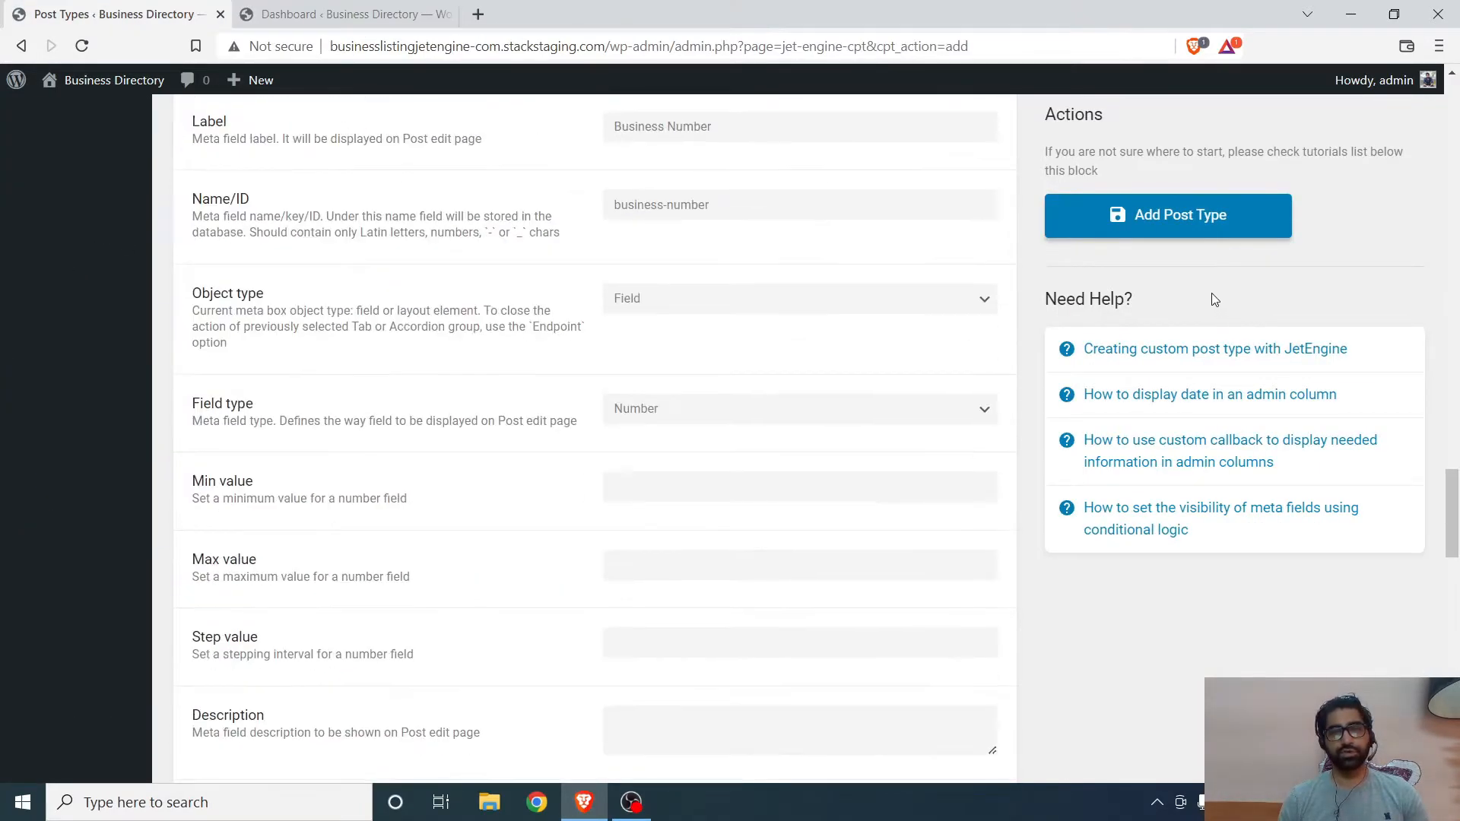
pyautogui.scroll(4, 1181, 231)
pyautogui.click(1180, 231)
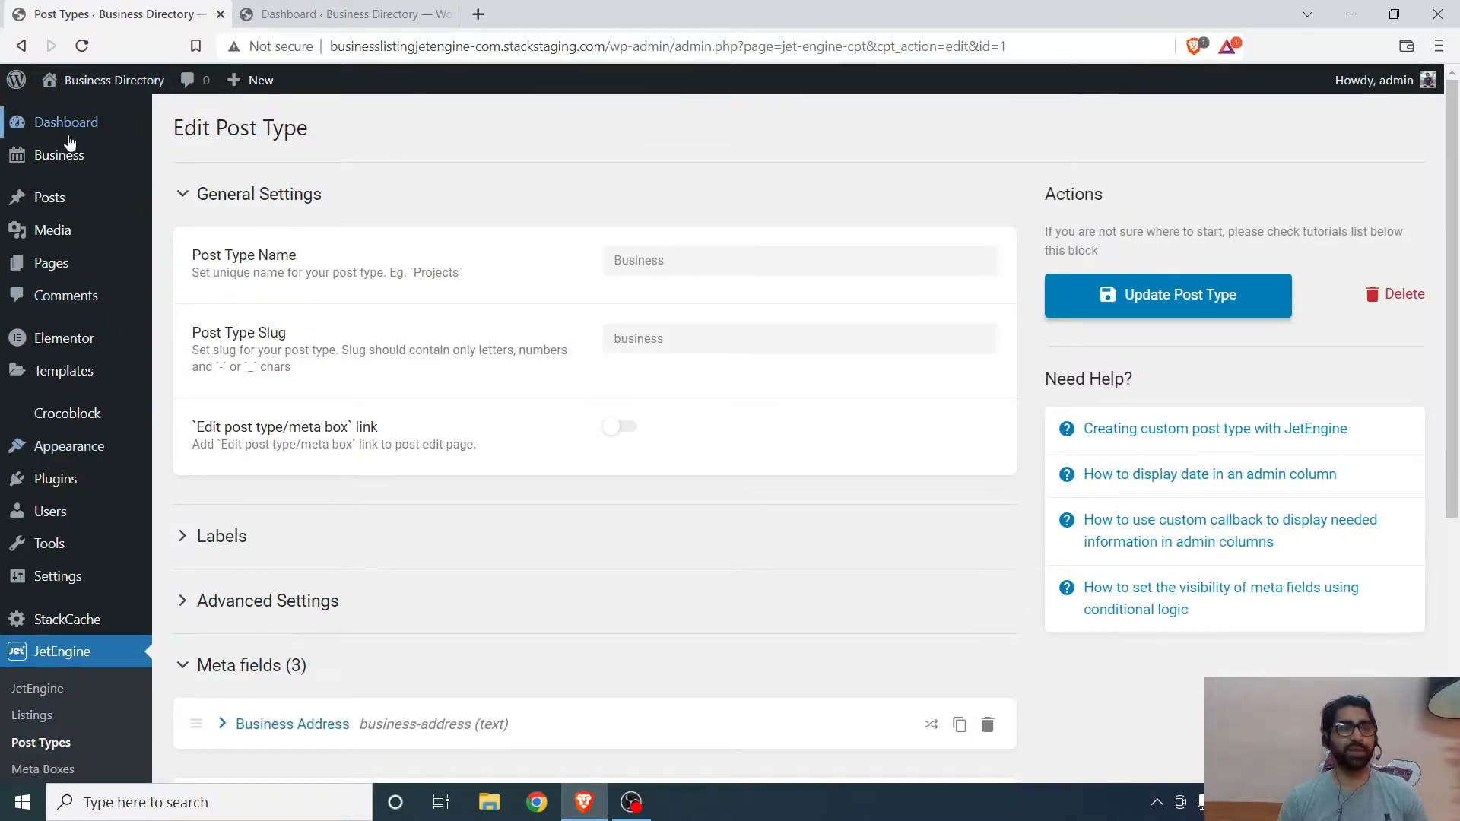
# - Open the Business posts list in a new tab and close the dashboard tab
pyautogui.moveTo(69, 134)
pyautogui.moveTo(94, 156)
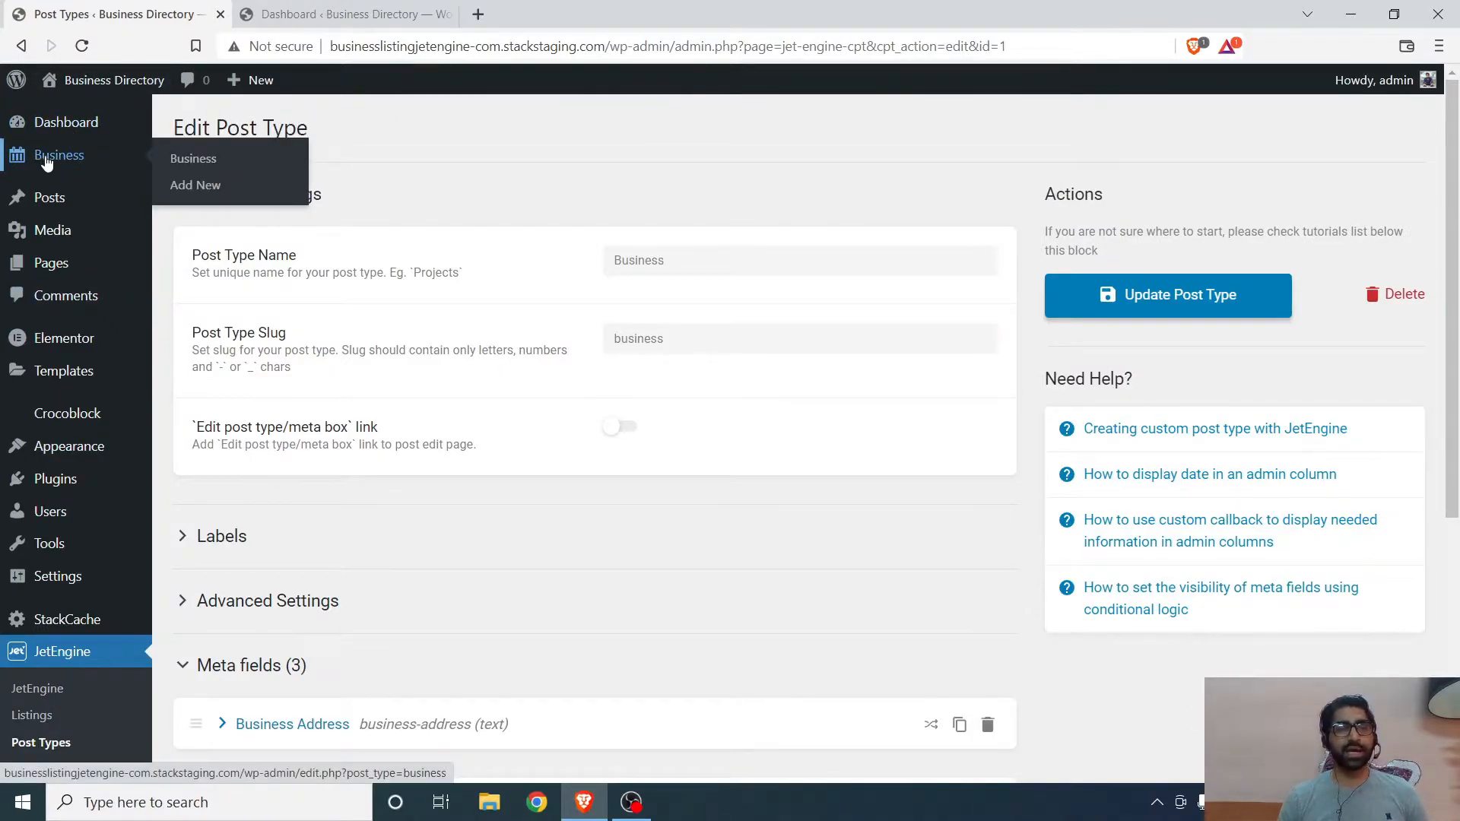
pyautogui.rightClick(207, 162)
pyautogui.click(228, 170)
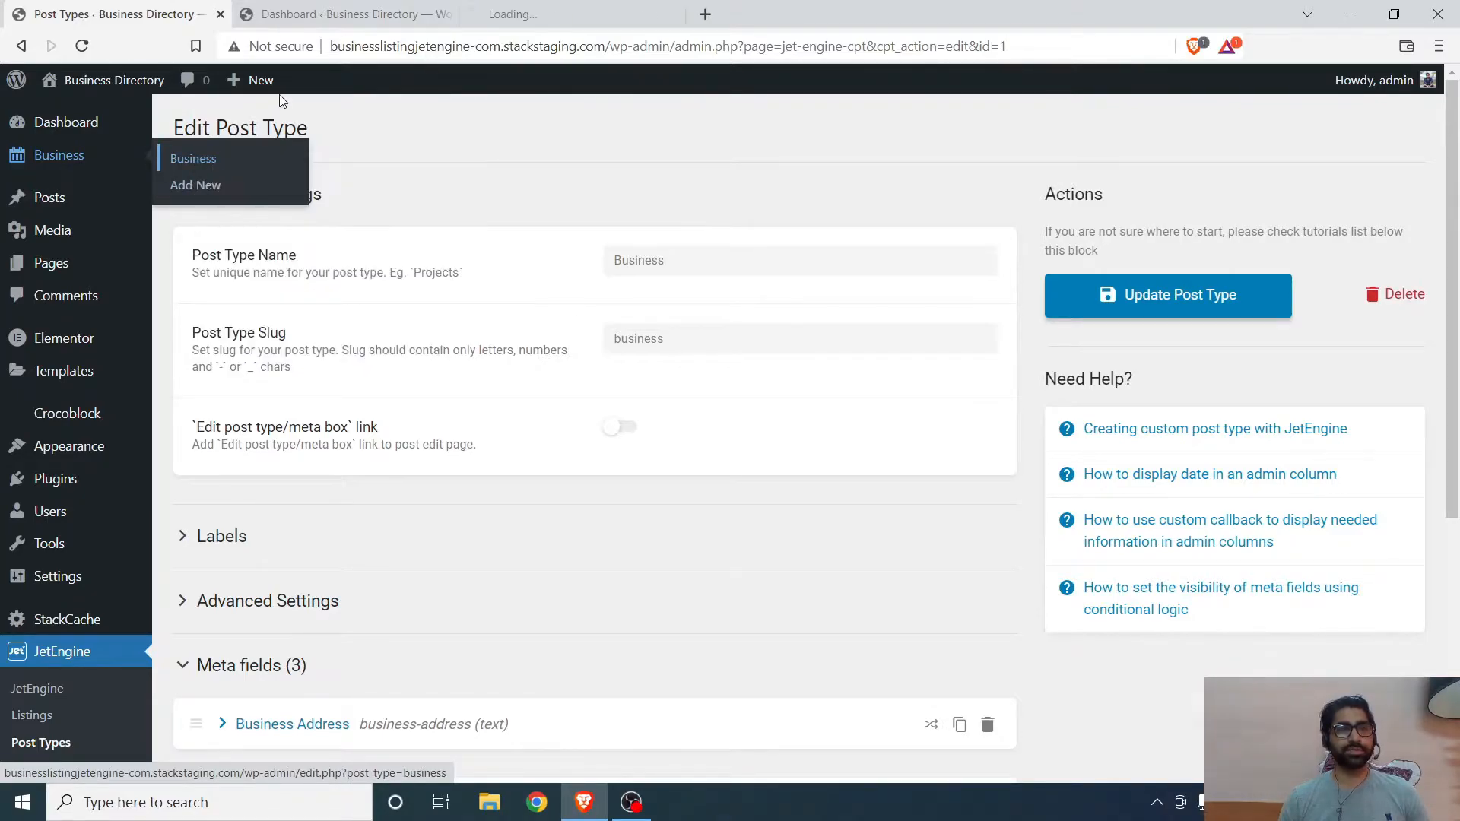
pyautogui.click(370, 14)
pyautogui.click(447, 13)
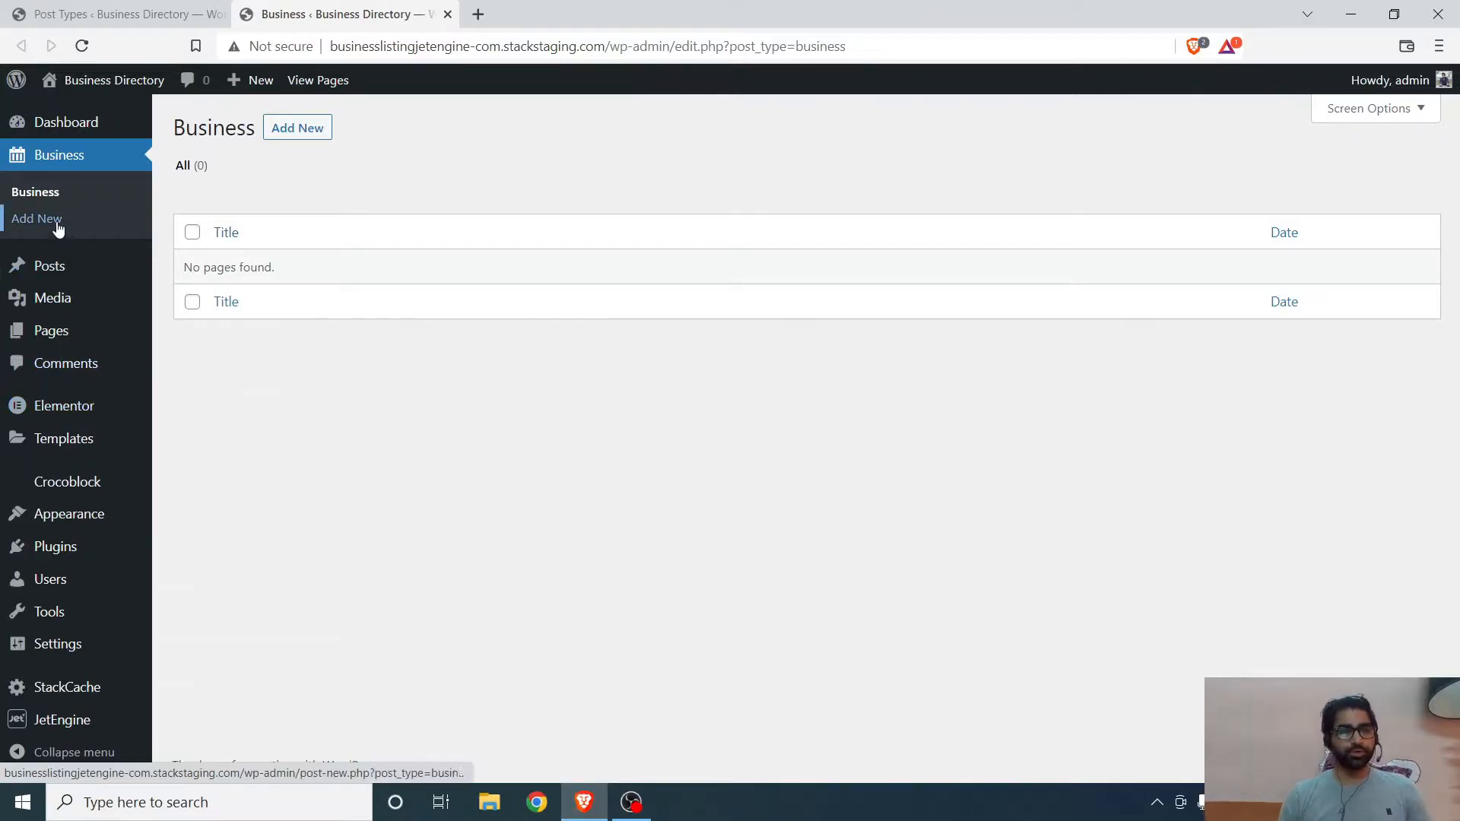
# - Review the three meta fields listed in the Business post type editor
pyautogui.click(153, 14)
pyautogui.scroll(-3, 554, 554)
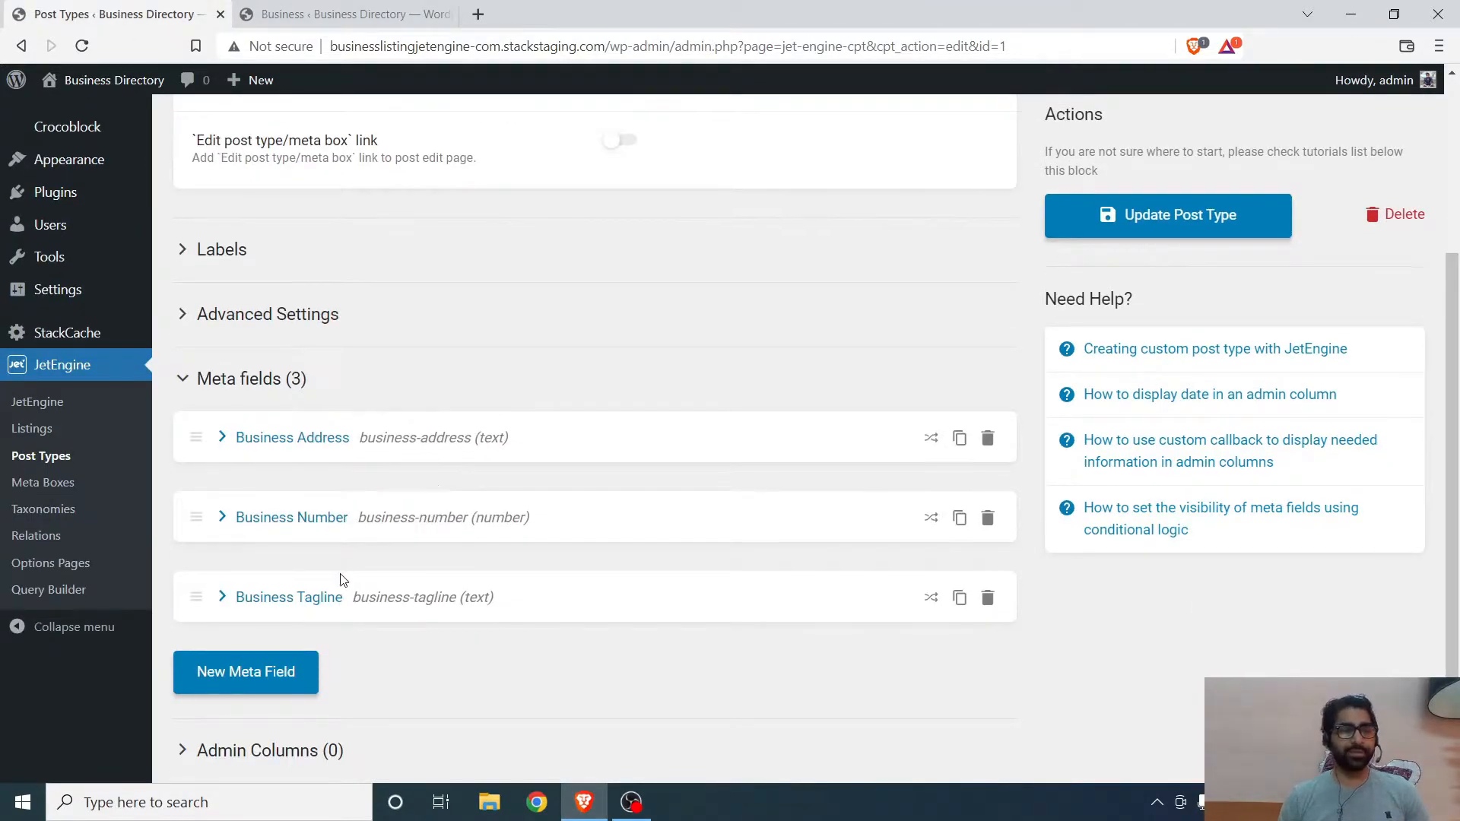
pyautogui.scroll(-2, 340, 580)
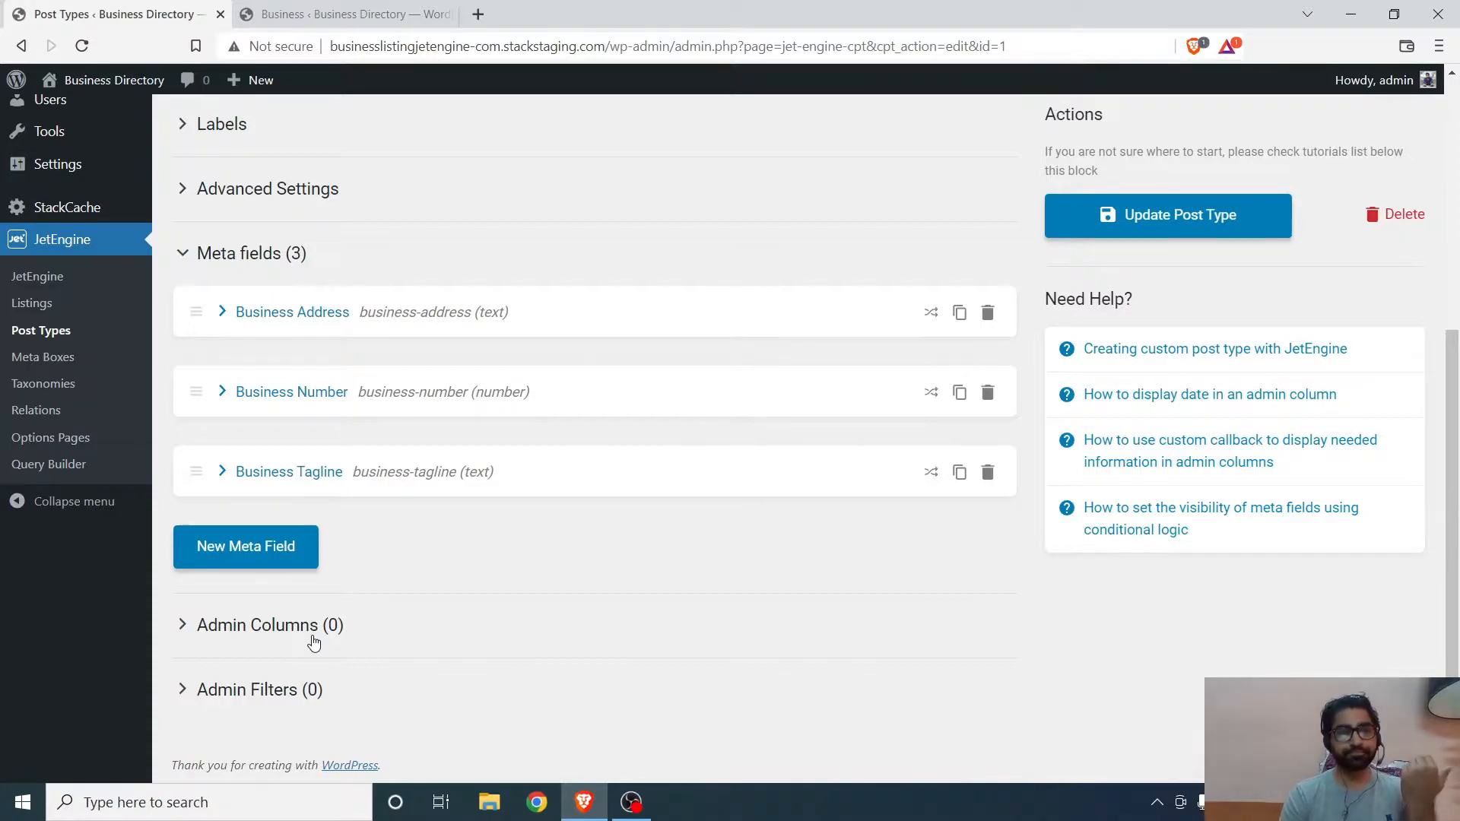
pyautogui.scroll(3, 449, 479)
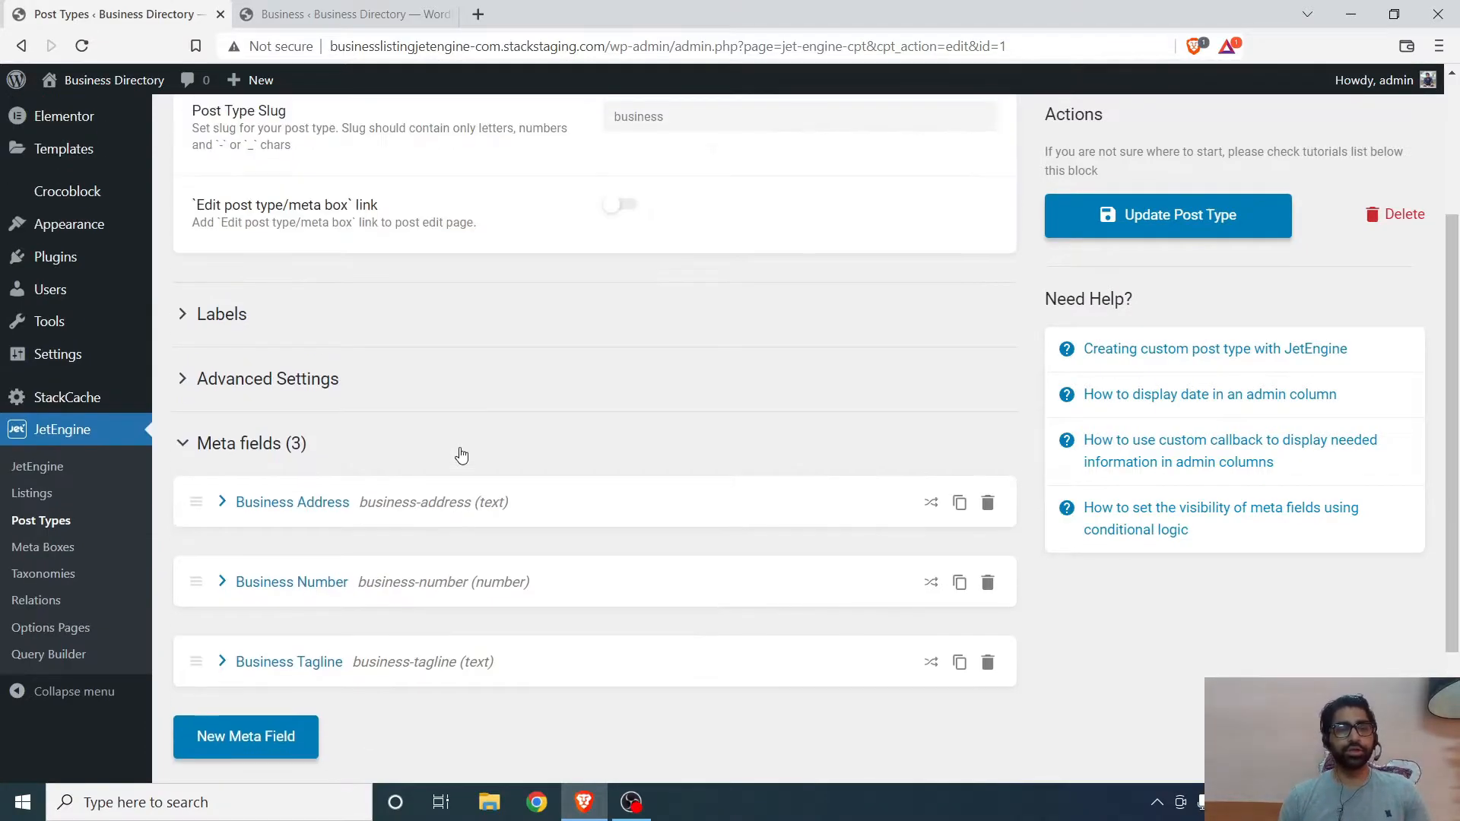
pyautogui.scroll(-3, 457, 454)
pyautogui.scroll(5, 423, 522)
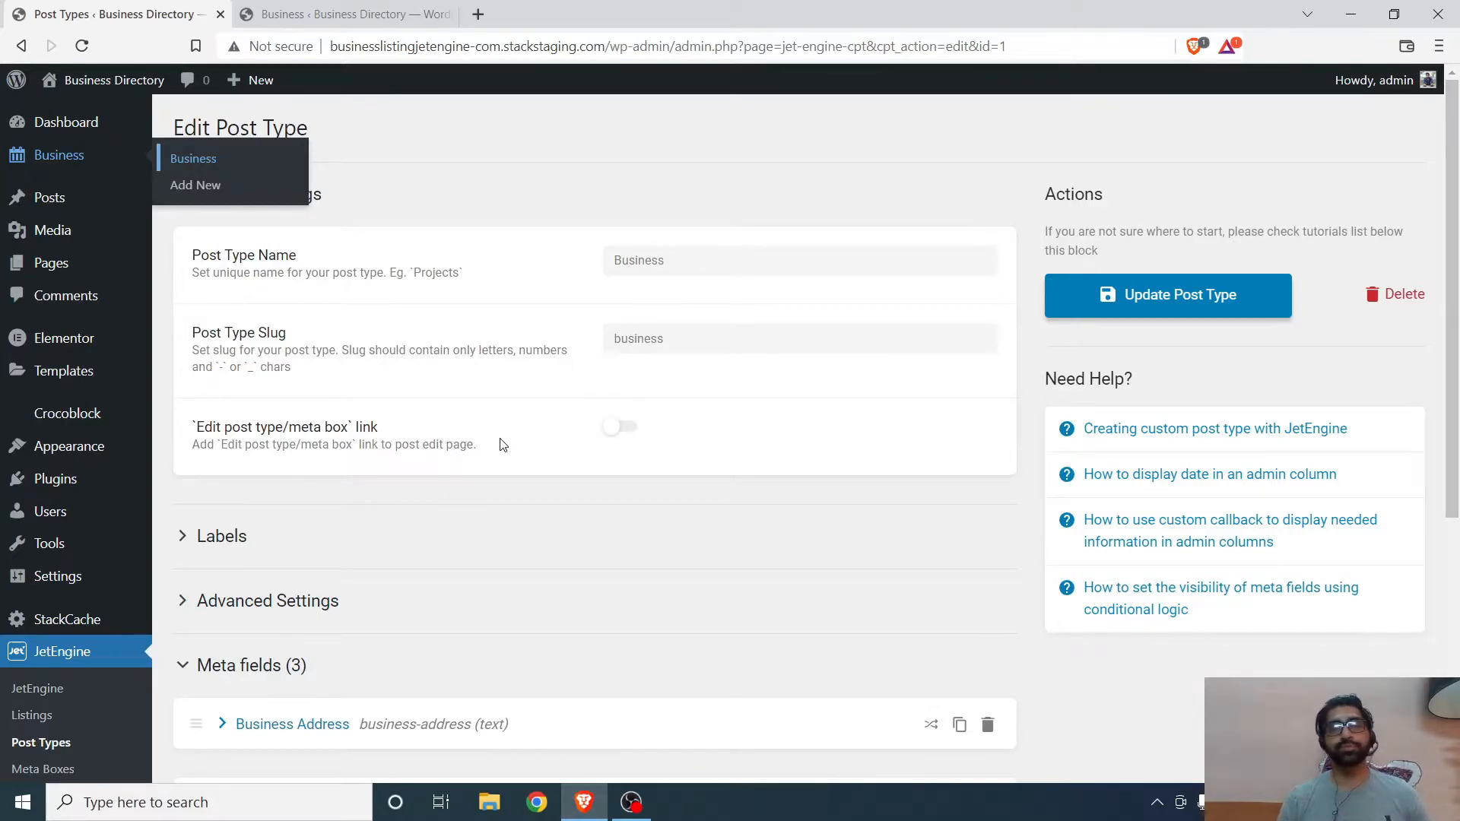
pyautogui.scroll(-1, 482, 274)
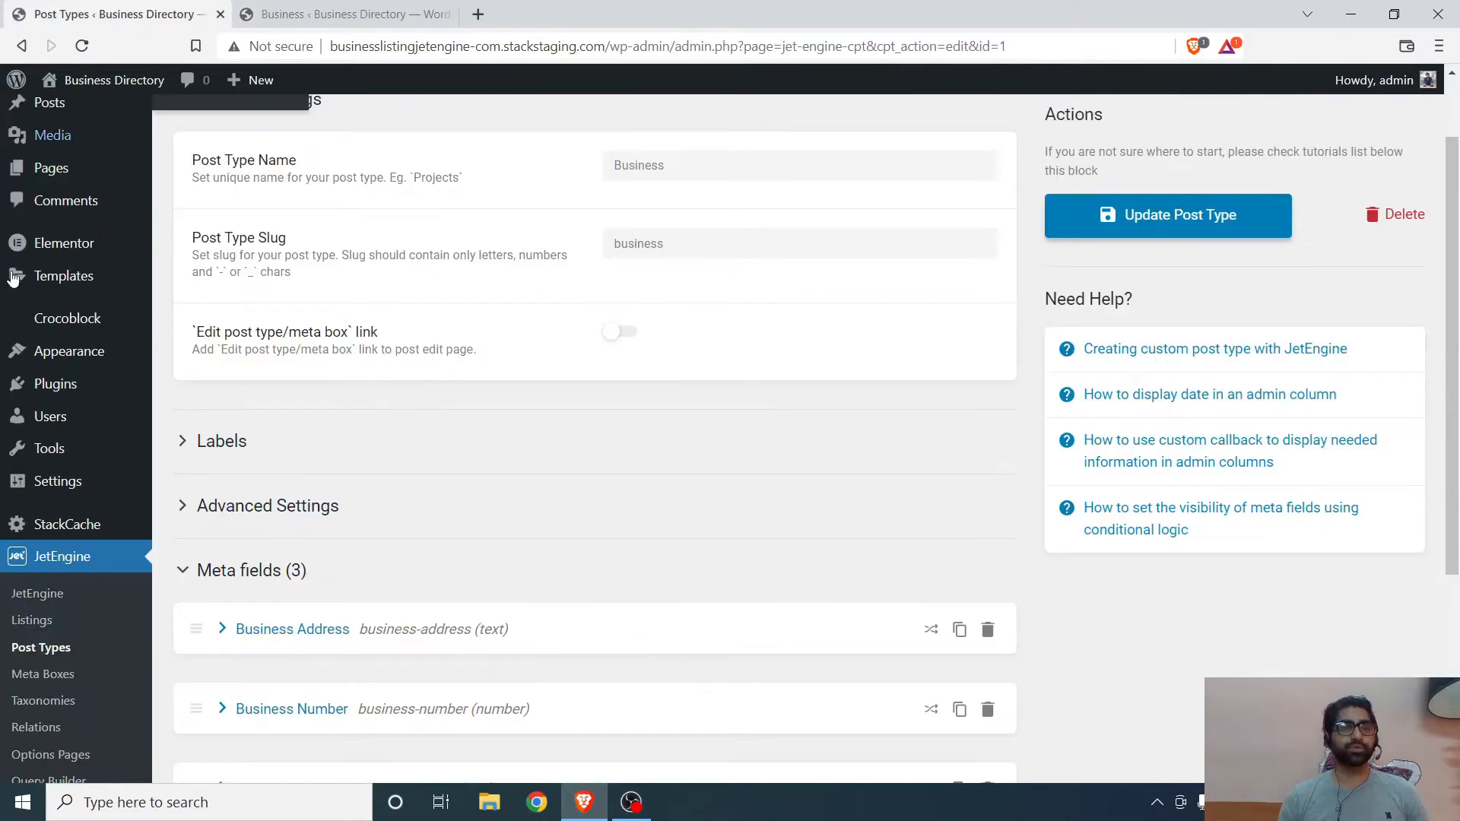
pyautogui.scroll(1, 14, 279)
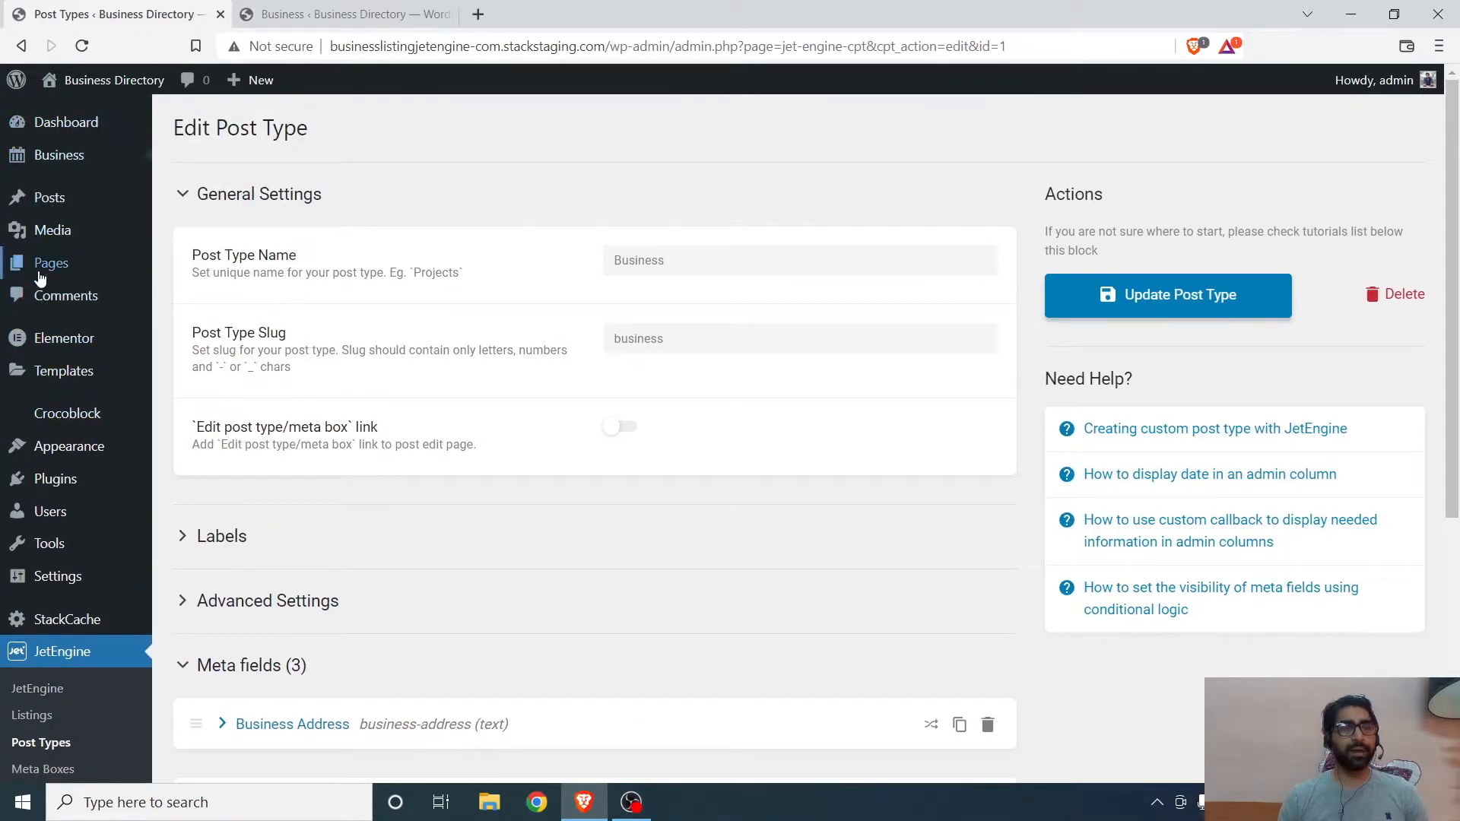
pyautogui.moveTo(52, 199)
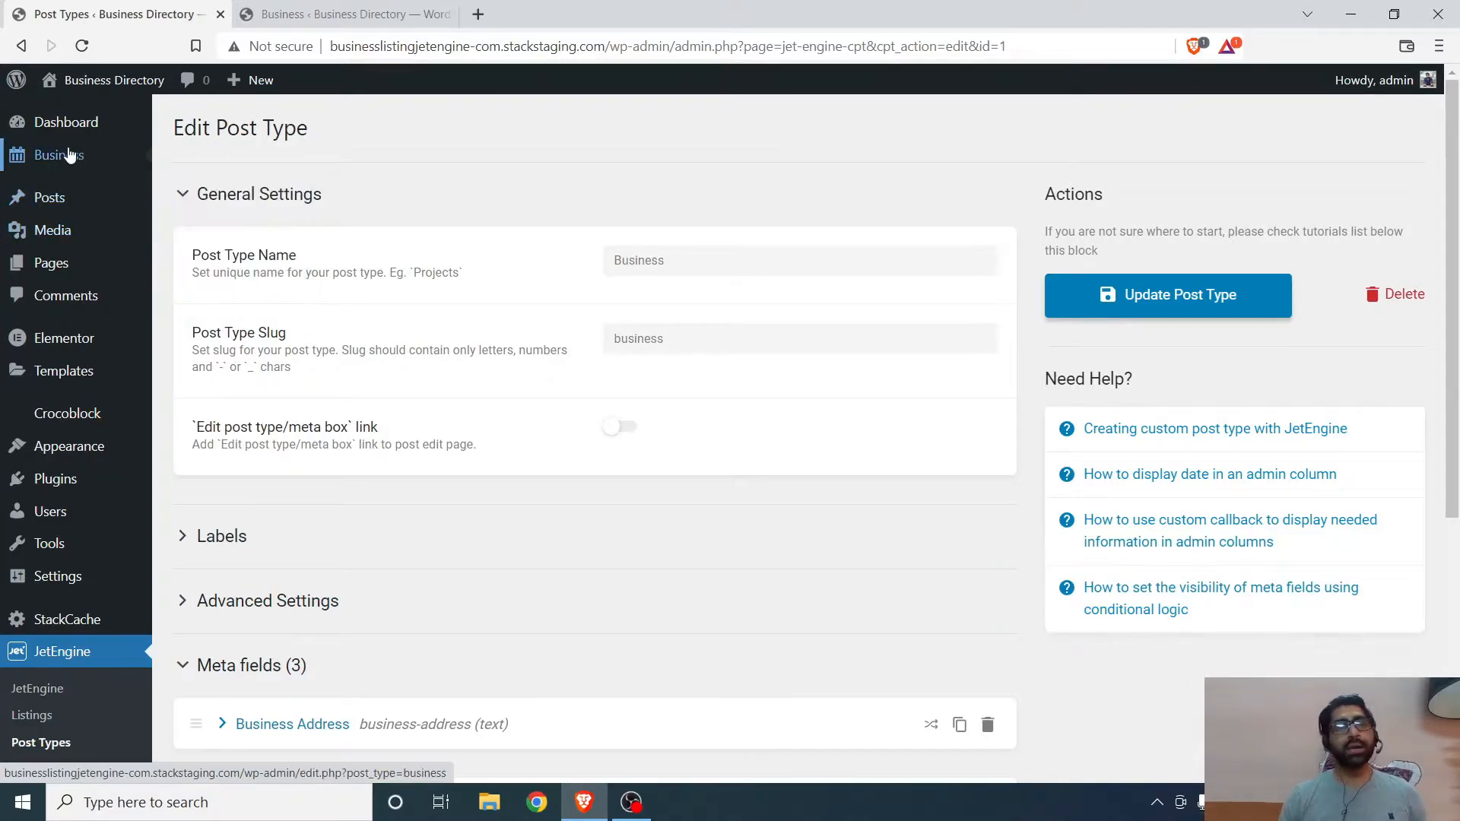
pyautogui.moveTo(71, 166)
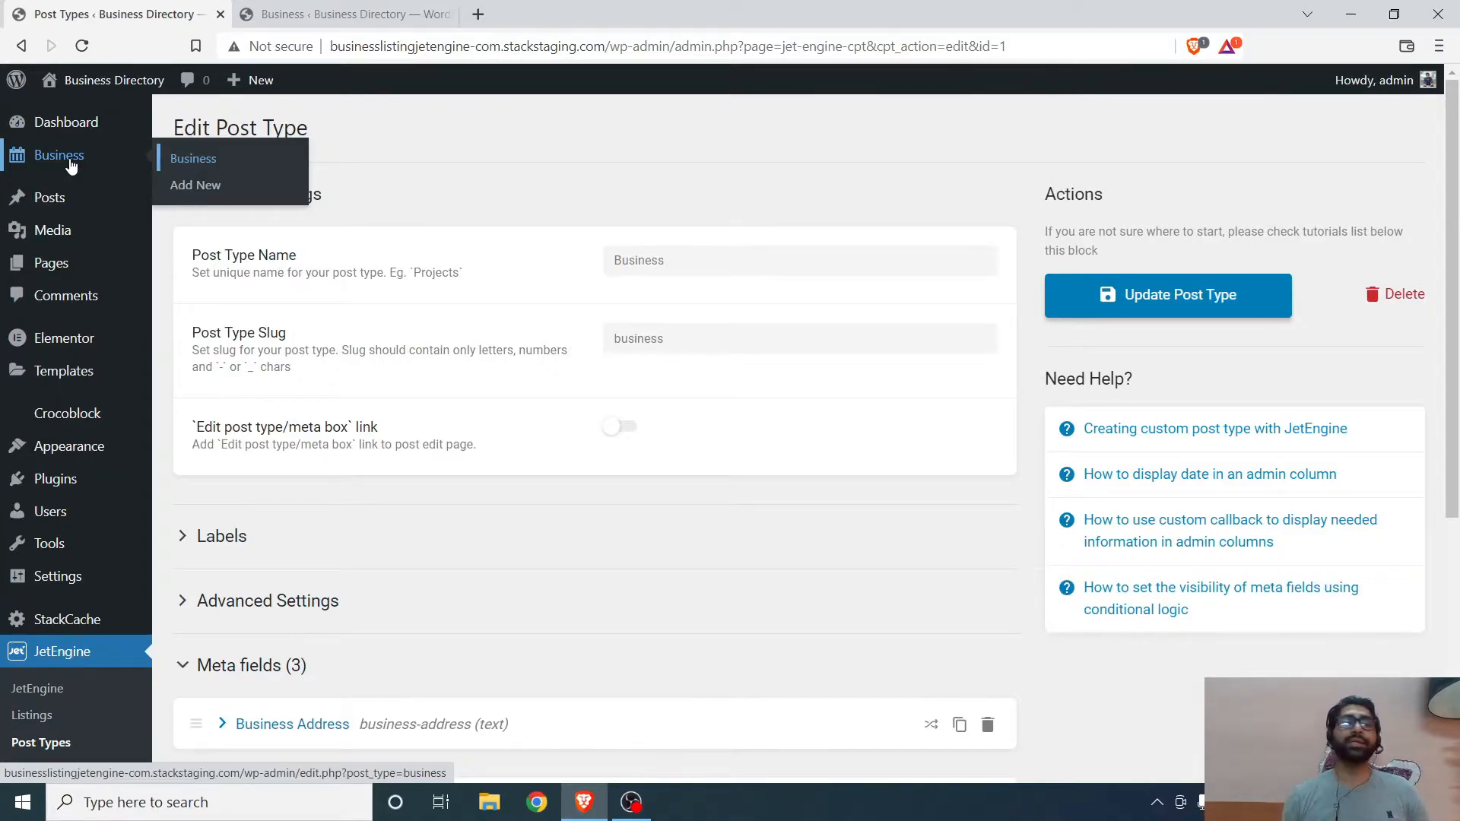
pyautogui.scroll(-5, 111, 472)
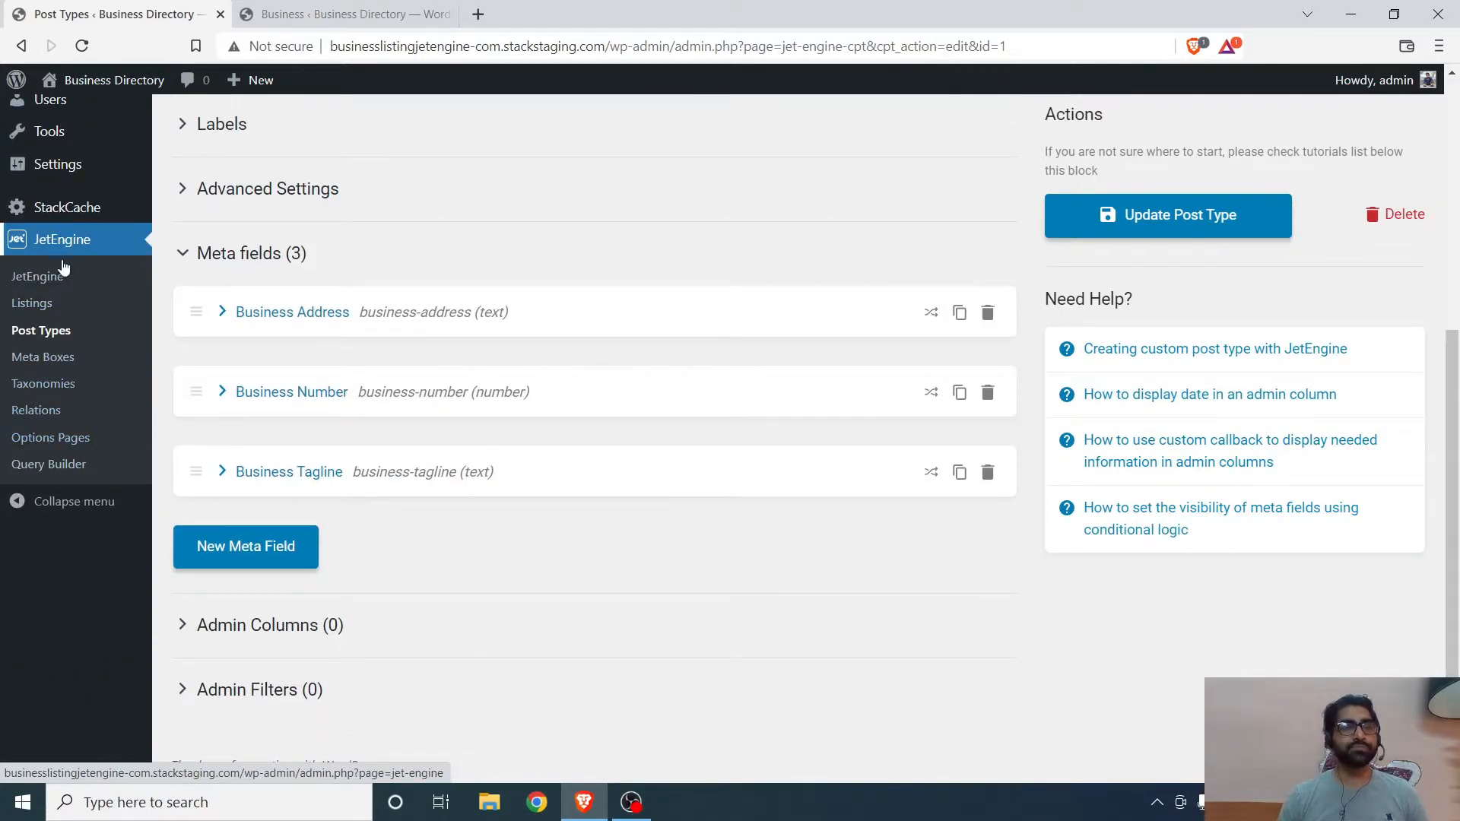
# - Add a new JetEngine taxonomy named Business Type
pyautogui.click(45, 383)
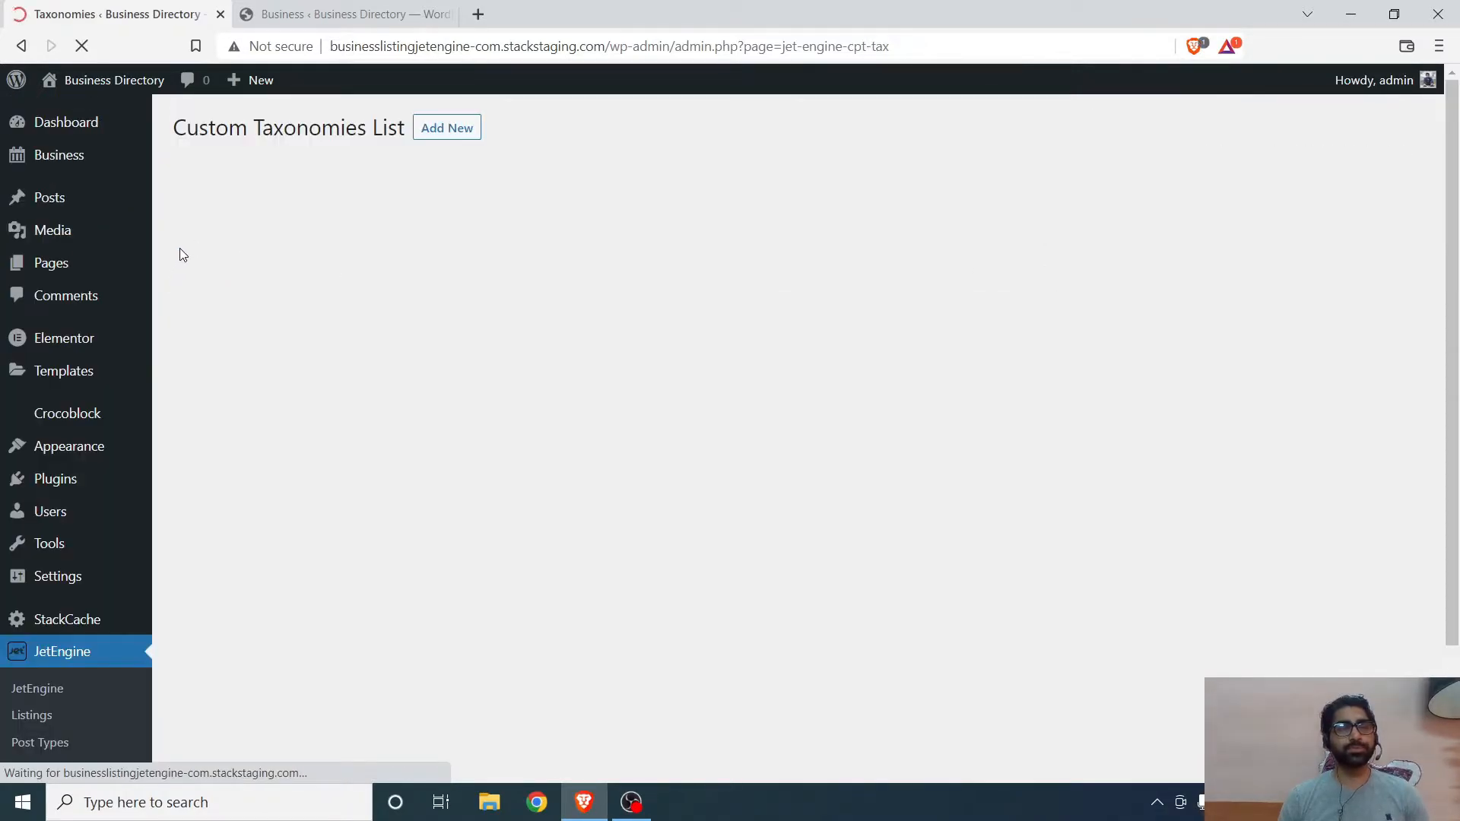
pyautogui.click(440, 127)
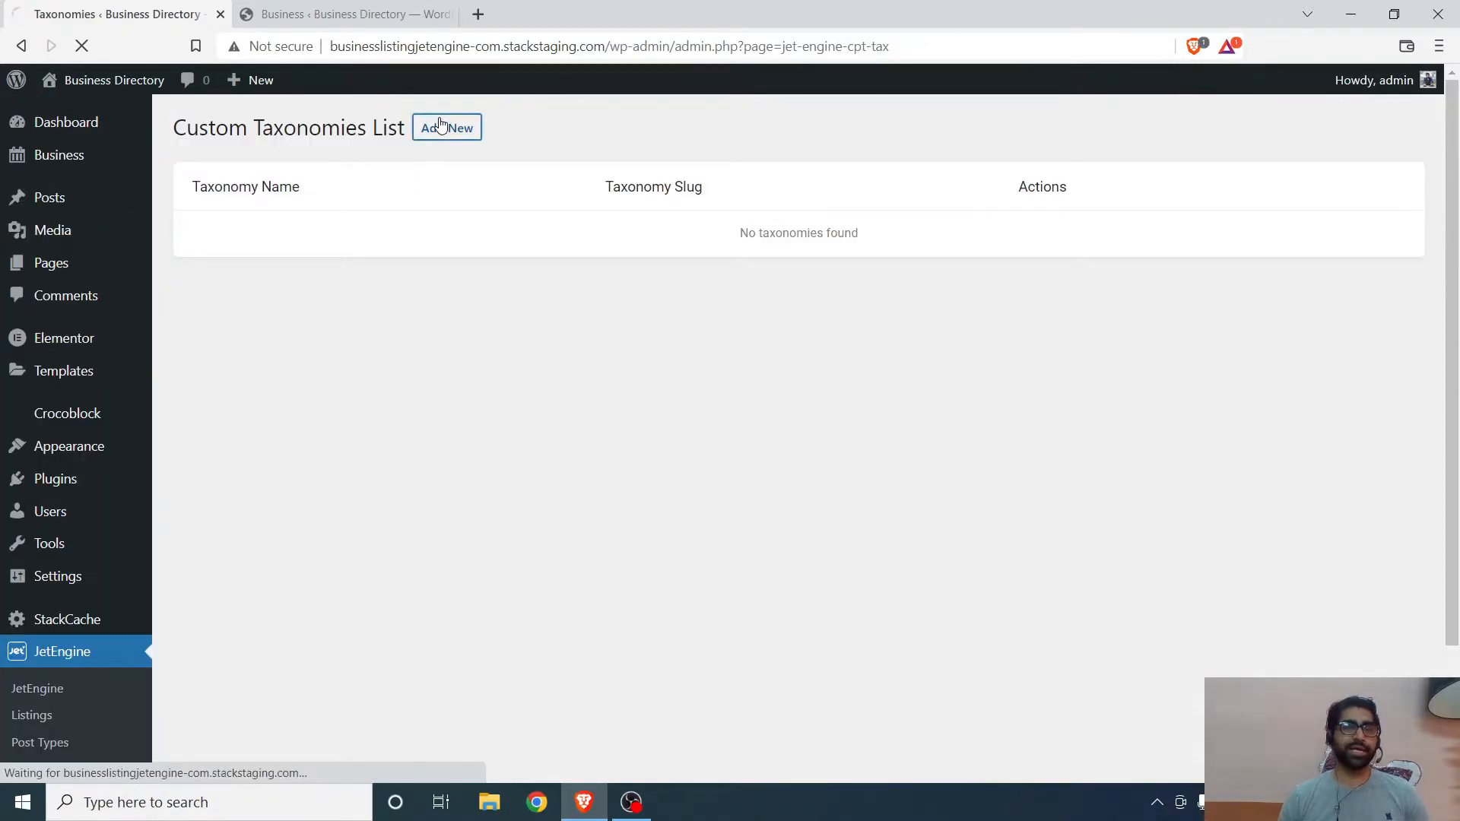
pyautogui.click(686, 262)
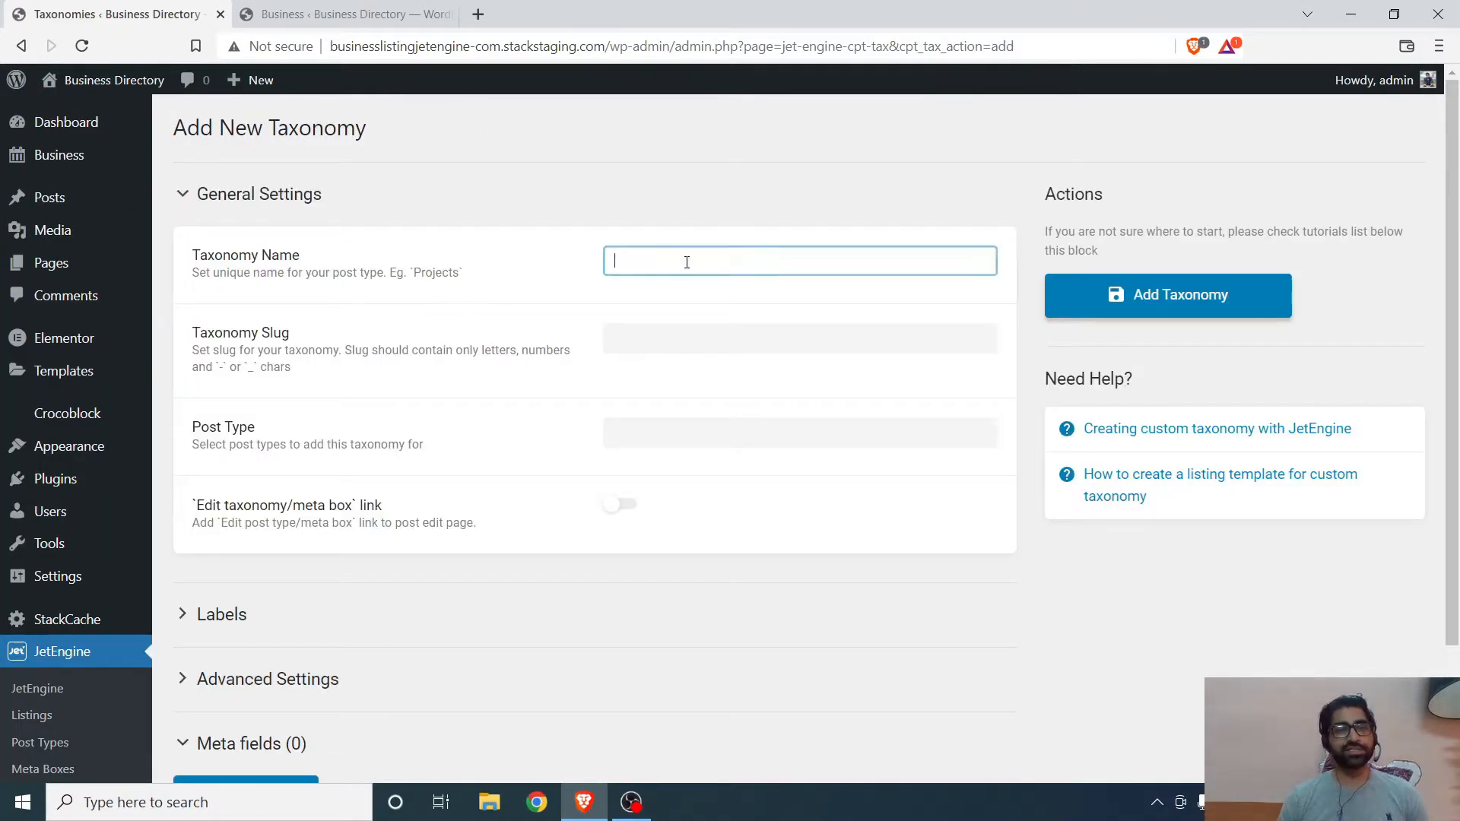
pyautogui.write('Bu')
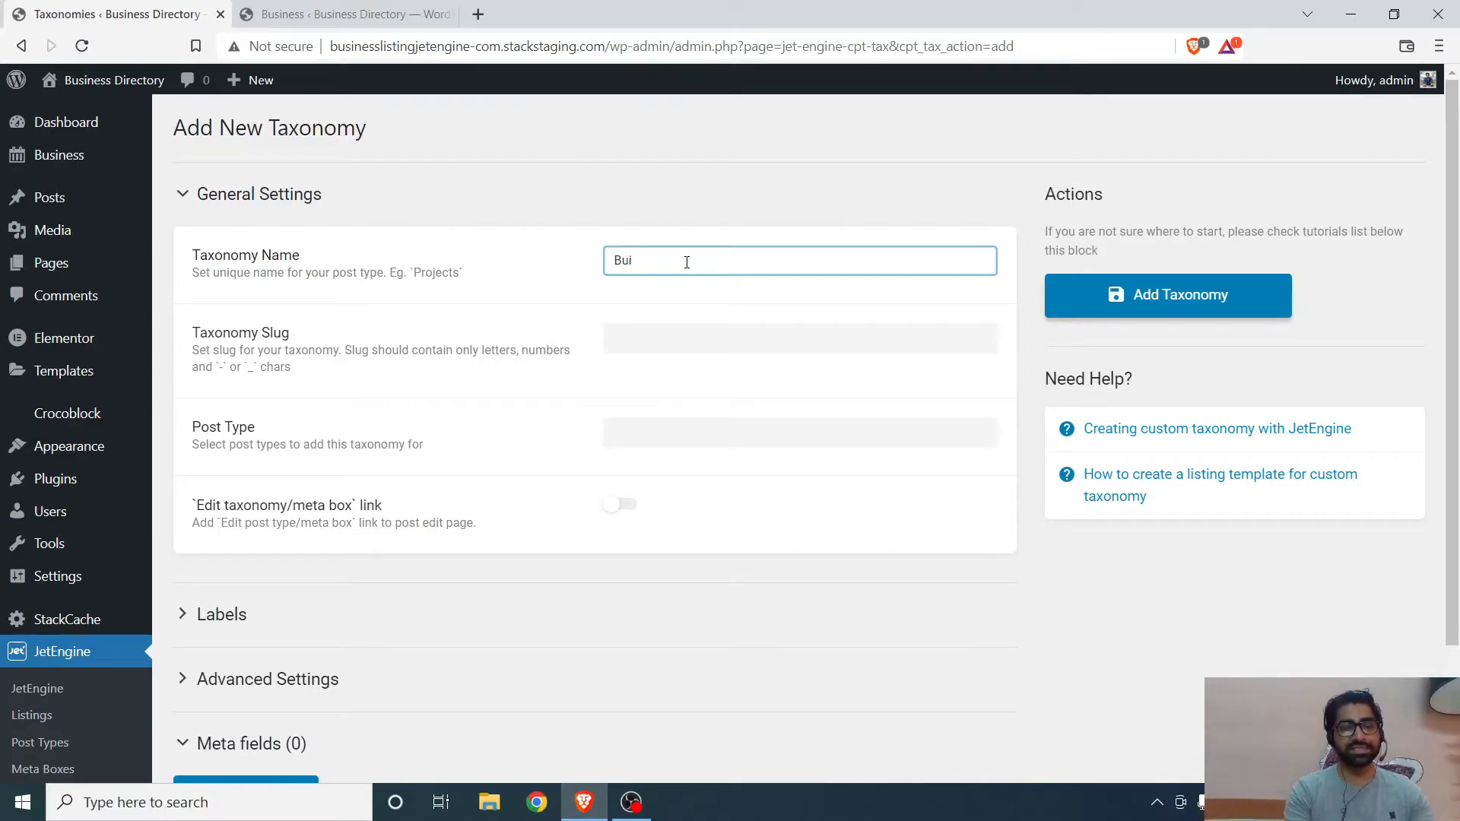
pyautogui.write('siness')
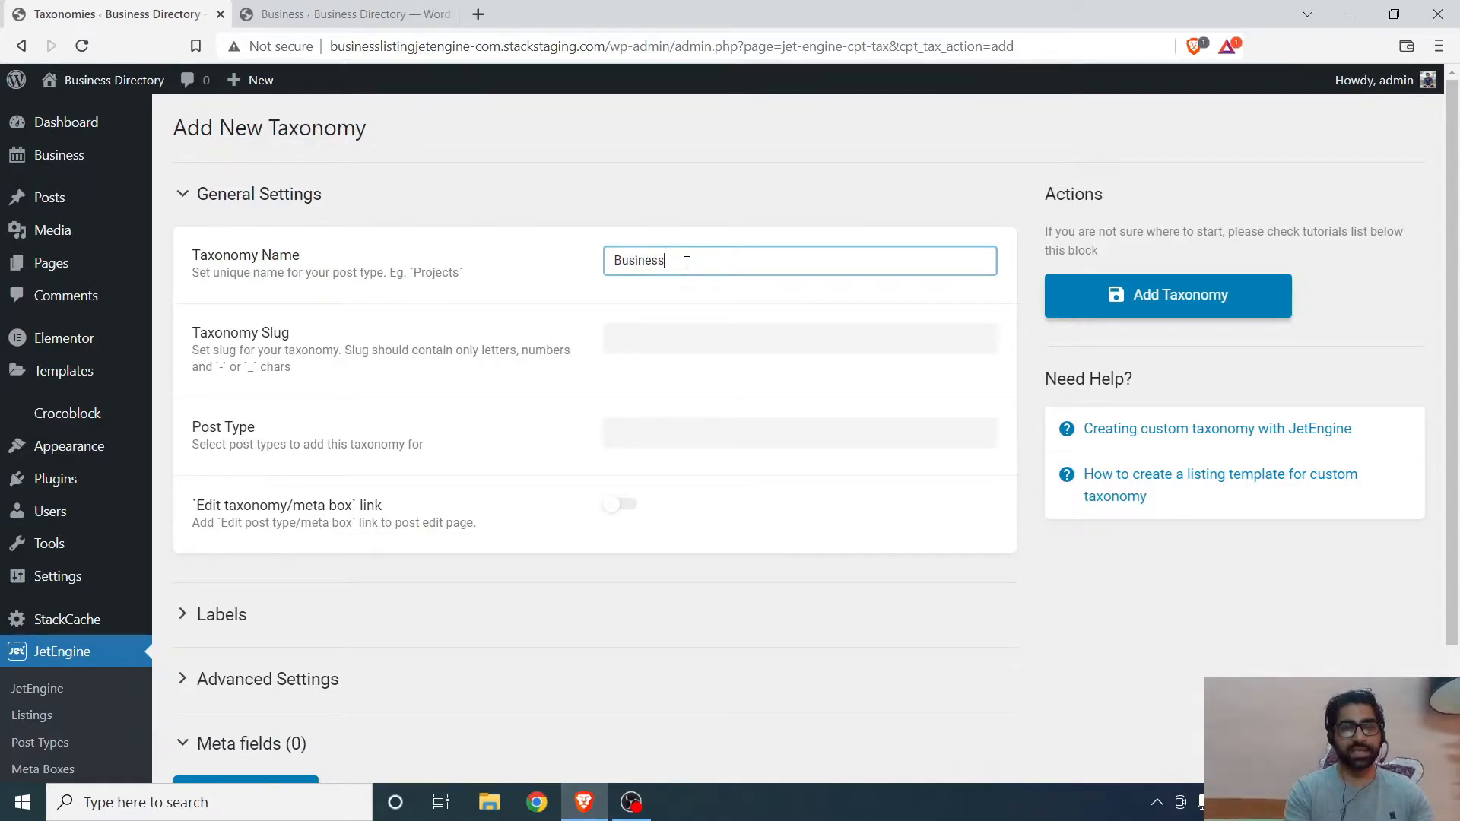
pyautogui.write(' Type')
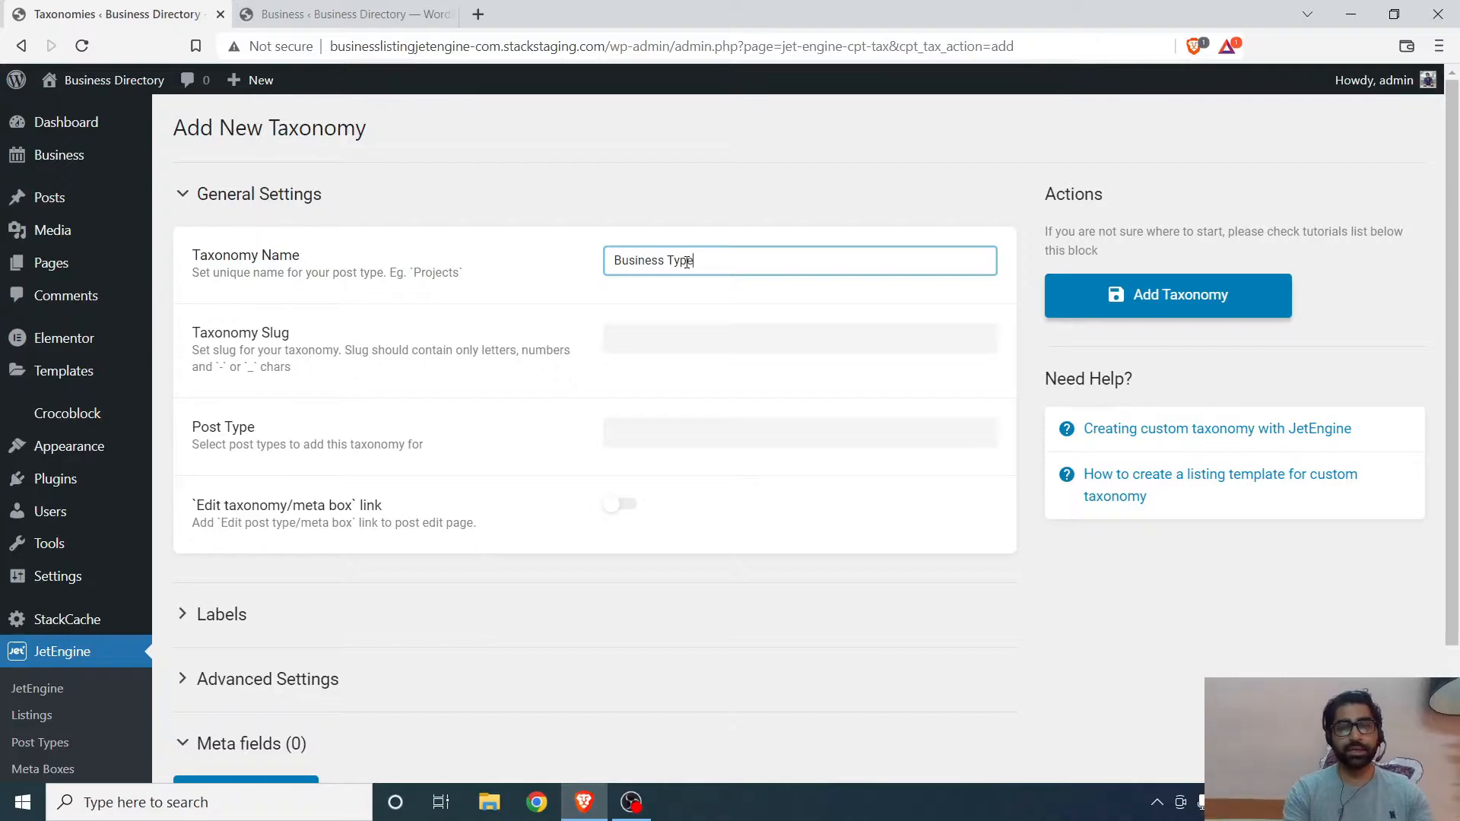
pyautogui.click(658, 338)
# - Assign the Business Type taxonomy to the Business post type
pyautogui.scroll(-2, 571, 434)
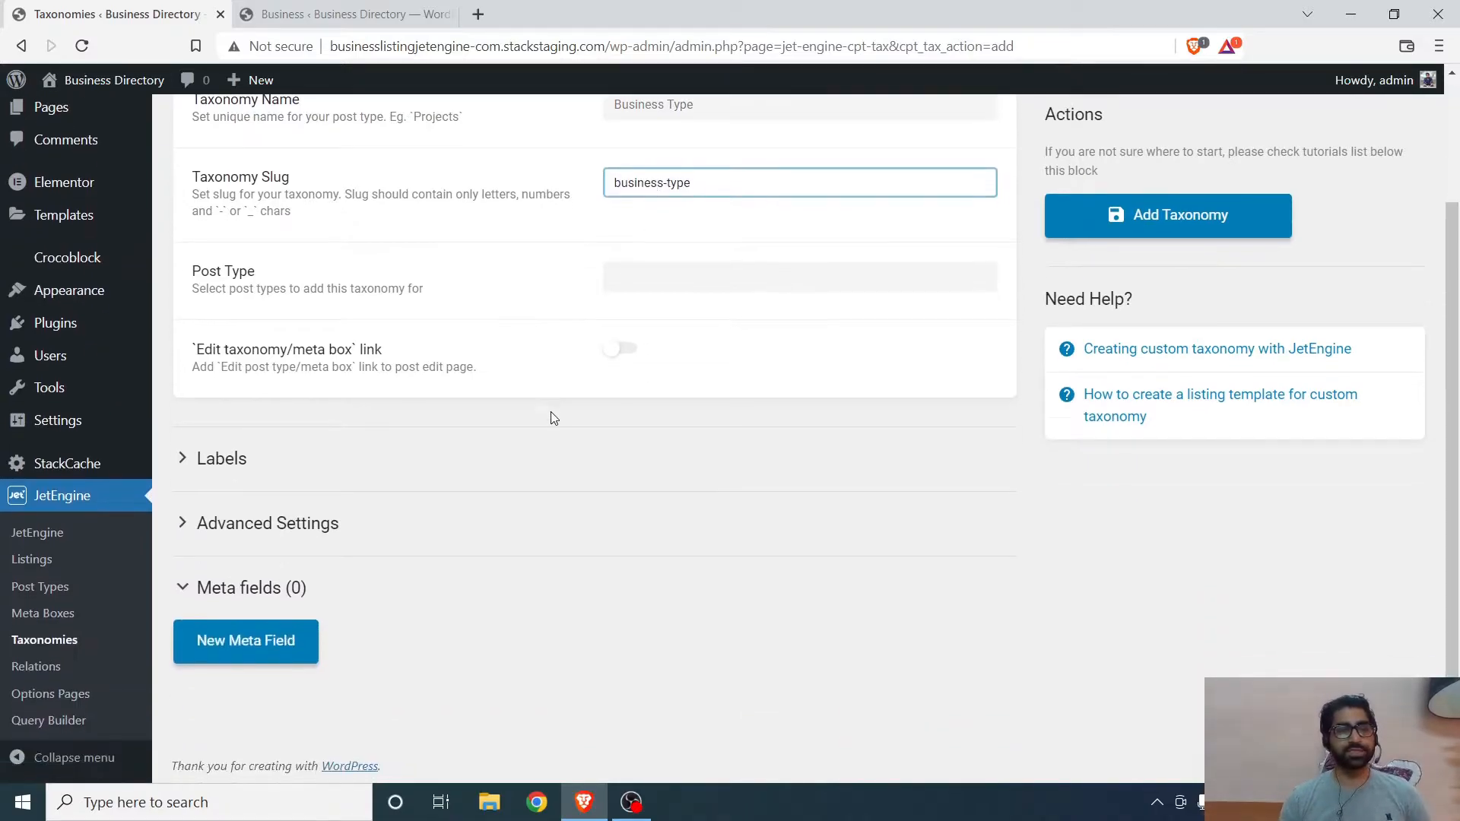
pyautogui.click(639, 276)
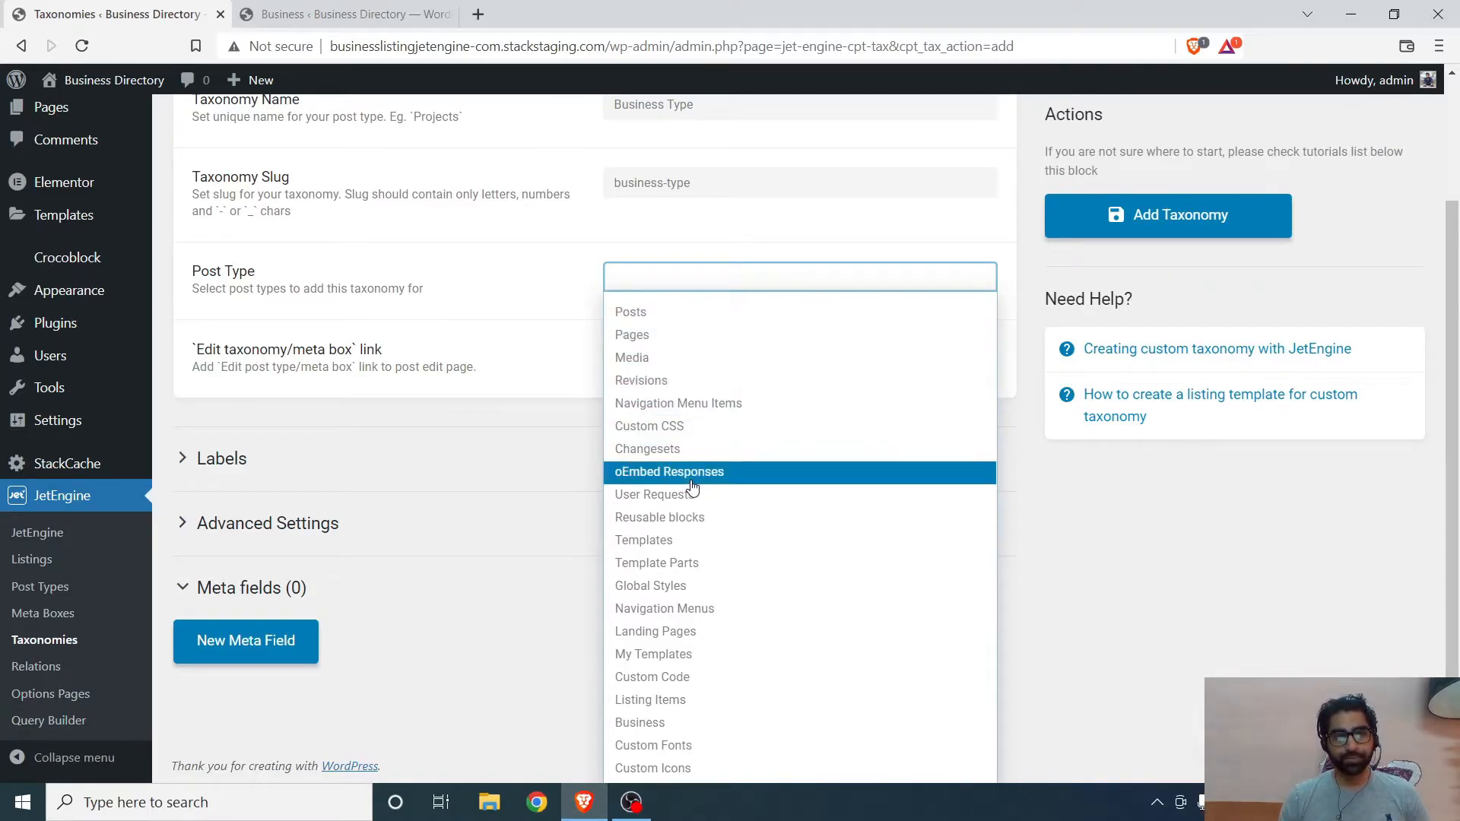
pyautogui.click(645, 724)
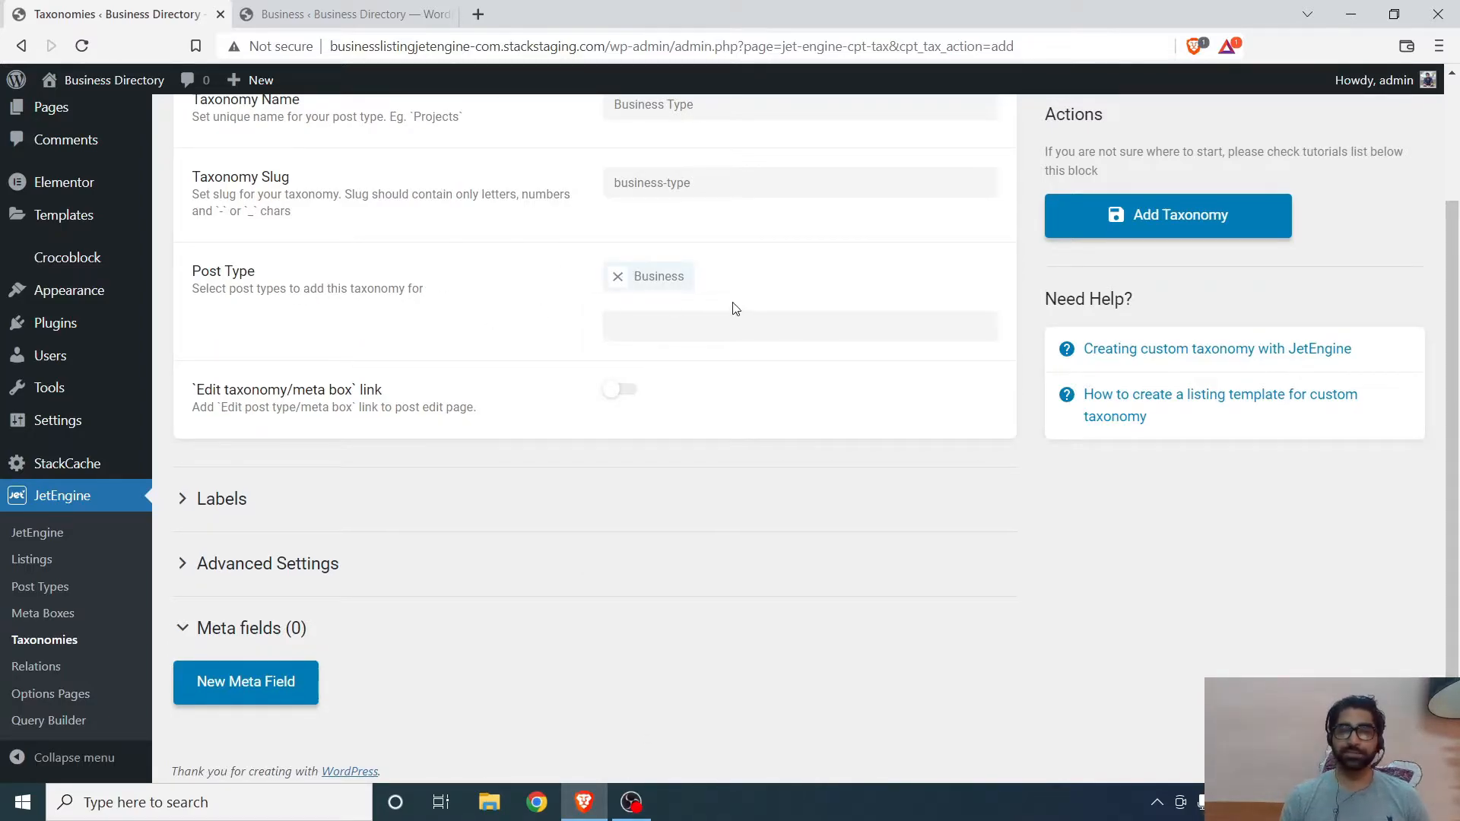
# - Turn on the Hierarchical option in the taxonomy's advanced settings
pyautogui.click(197, 508)
pyautogui.scroll(-6, 414, 439)
pyautogui.scroll(5, 691, 251)
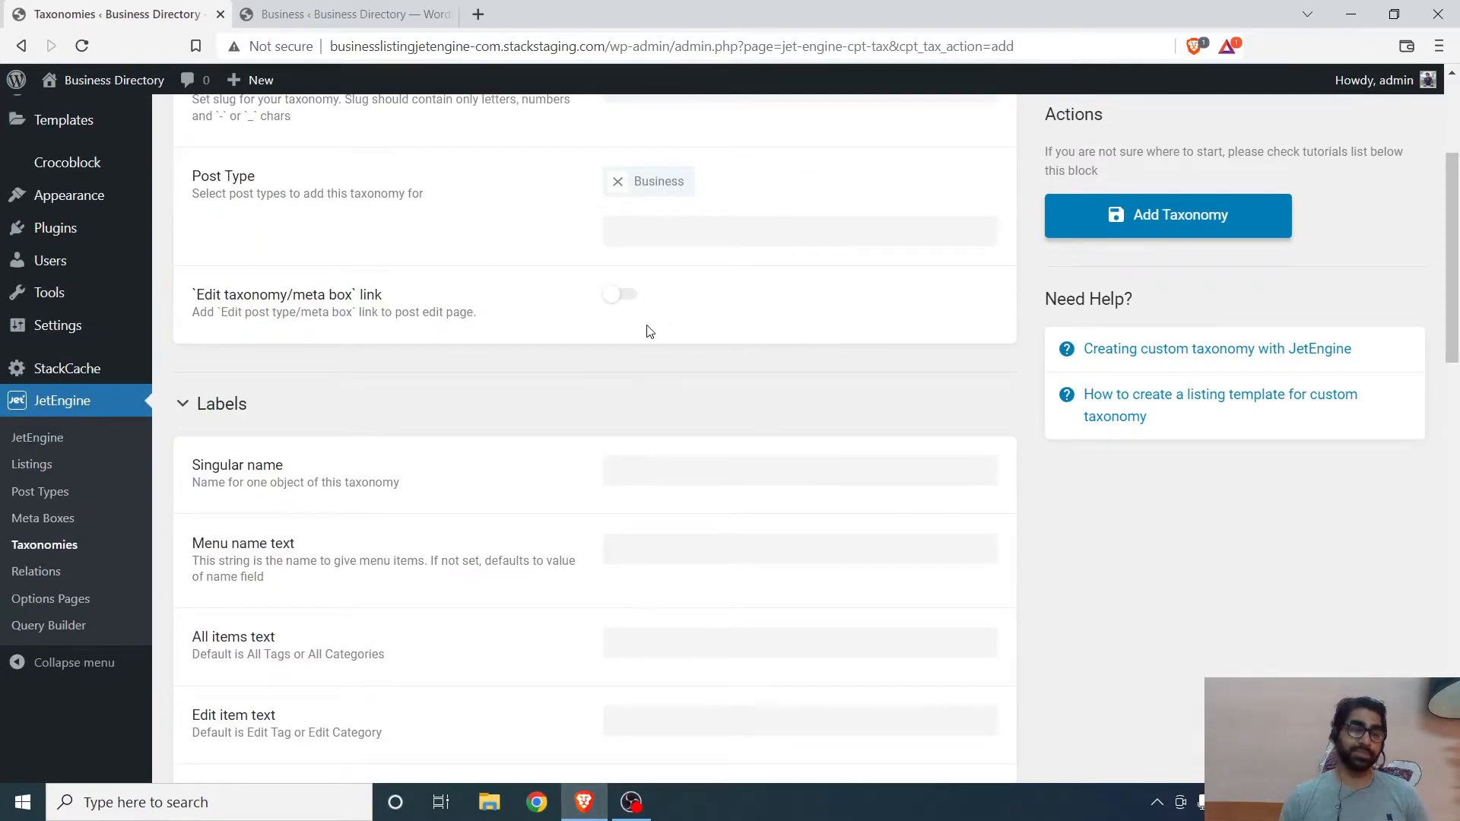
pyautogui.scroll(-9, 650, 332)
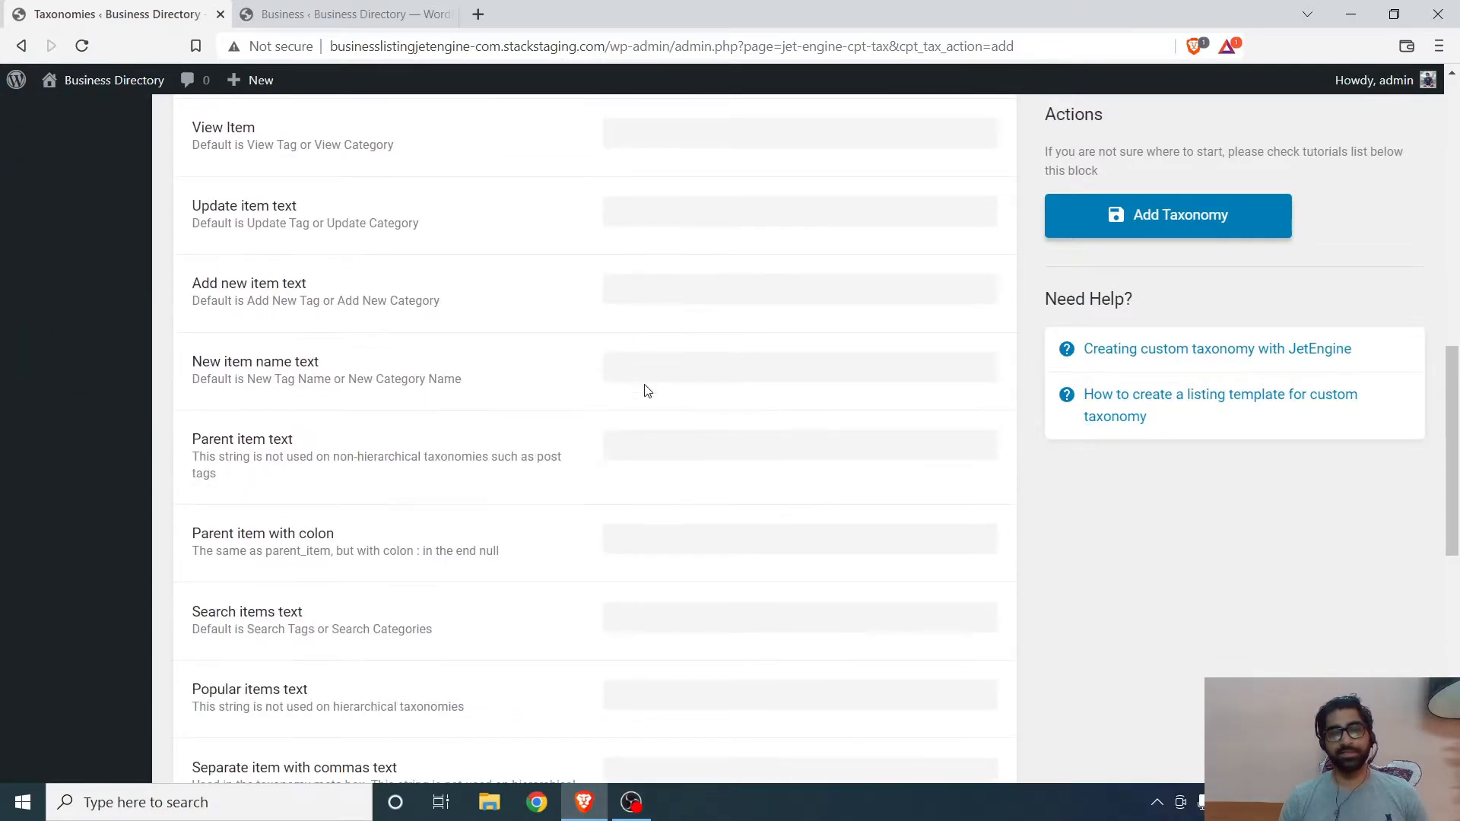
pyautogui.scroll(-8, 646, 390)
pyautogui.click(222, 564)
pyautogui.scroll(-4, 459, 445)
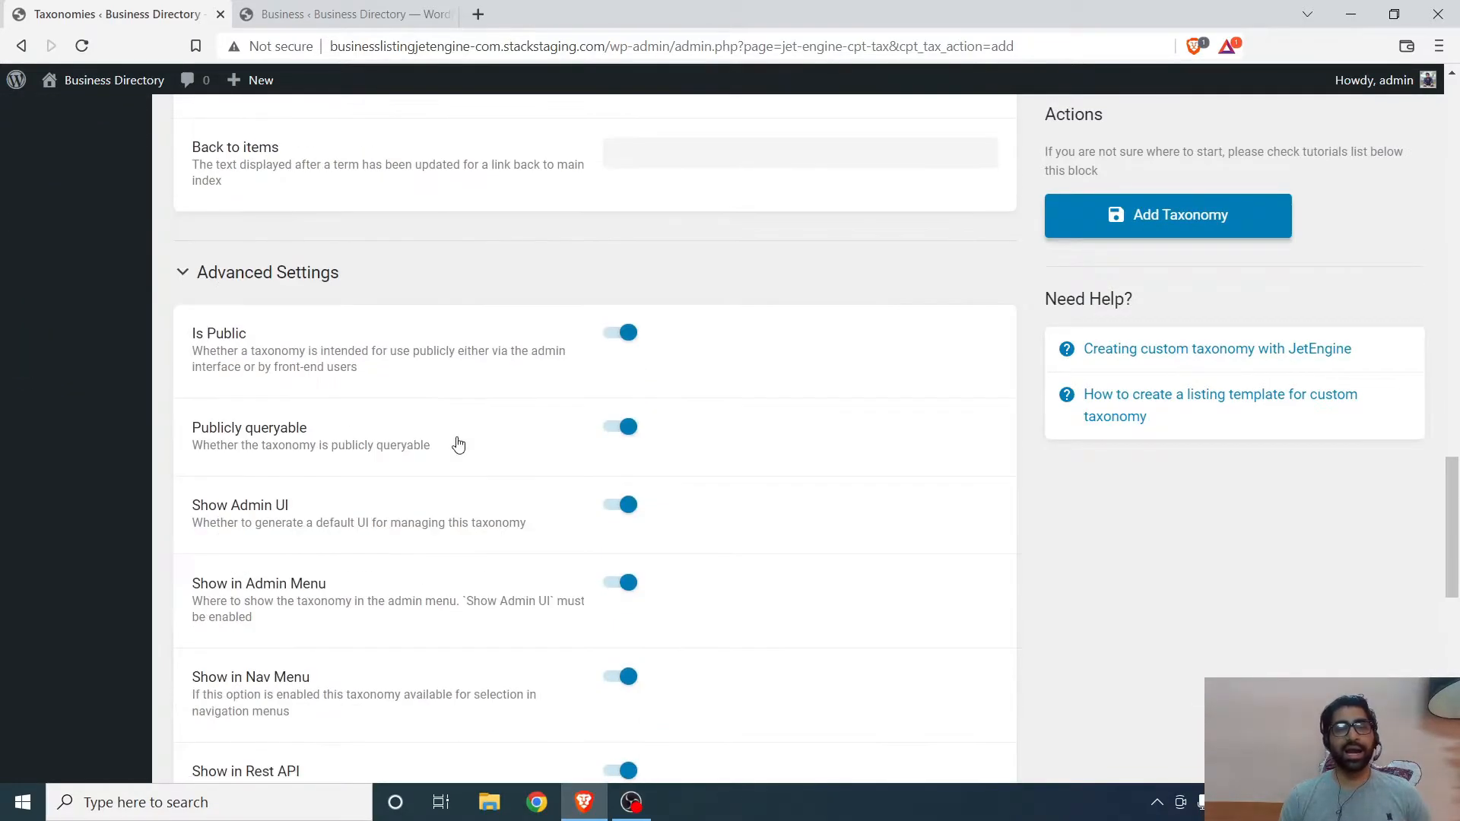
pyautogui.scroll(-9, 458, 445)
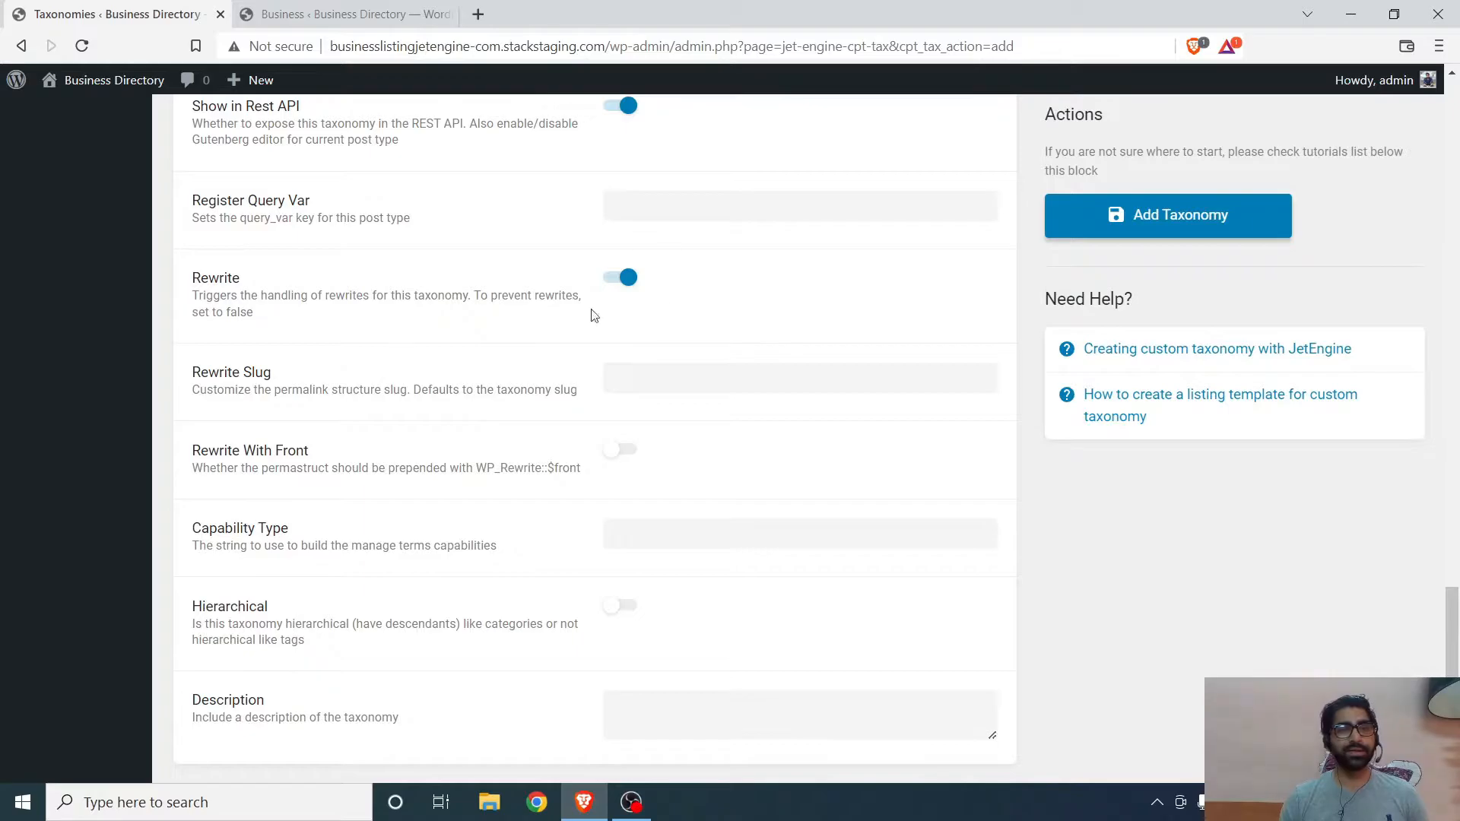
pyautogui.scroll(-3, 531, 362)
pyautogui.click(622, 415)
# - Open the default post Categories page in the second tab to compare with the new taxonomy
pyautogui.scroll(1, 384, 420)
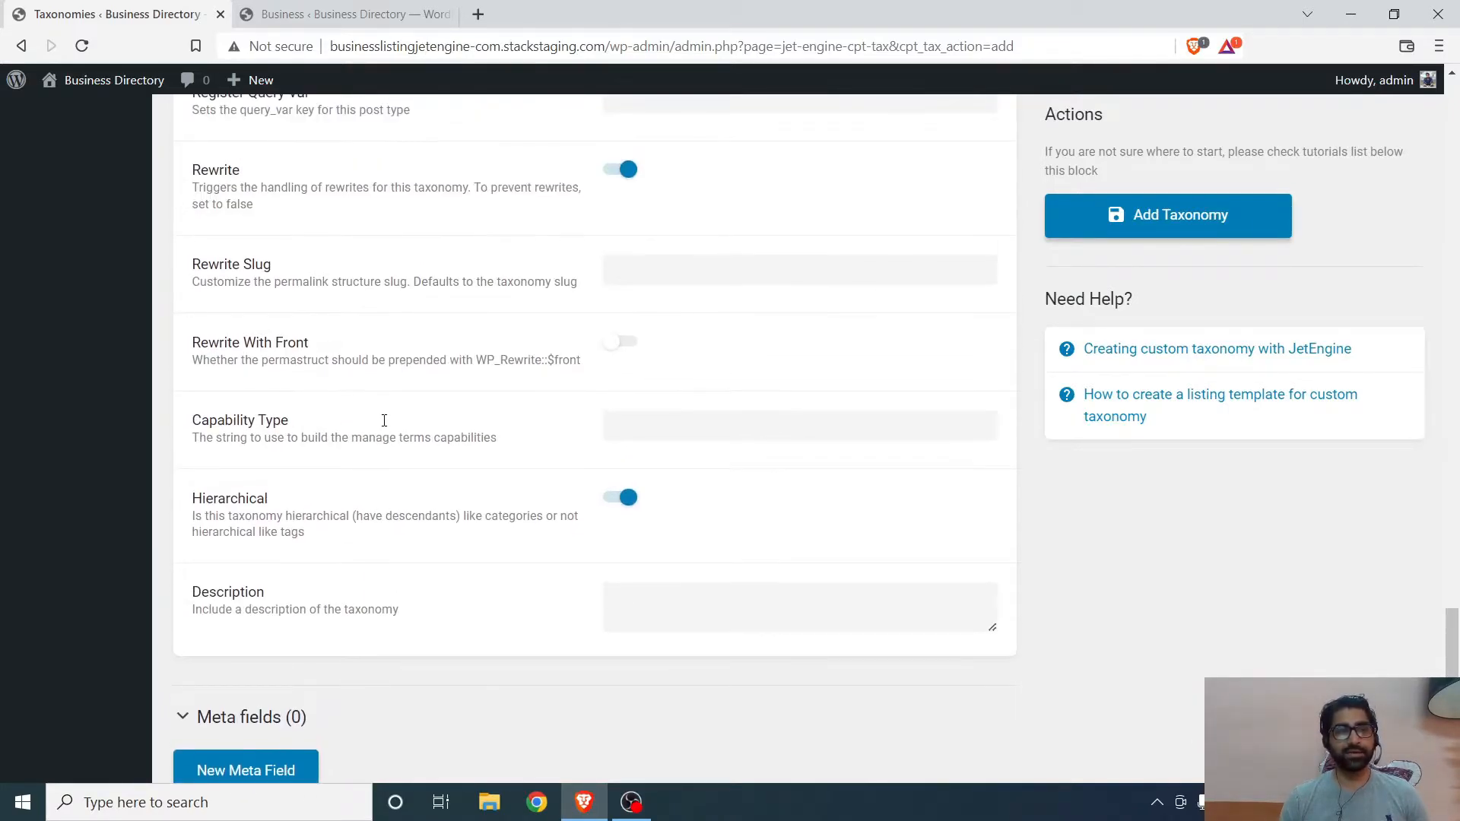
pyautogui.scroll(3, 384, 421)
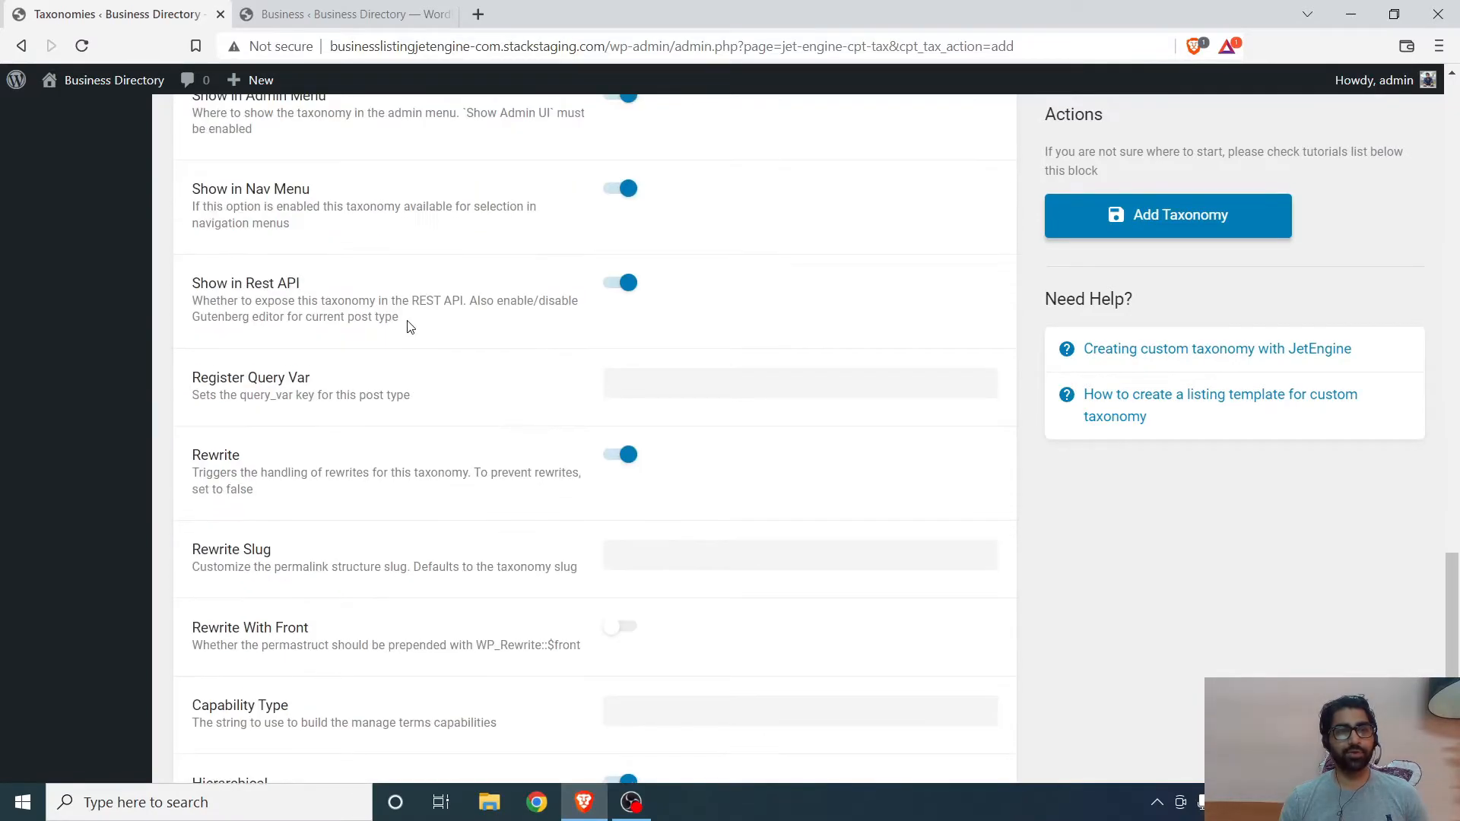
pyautogui.scroll(-4, 411, 327)
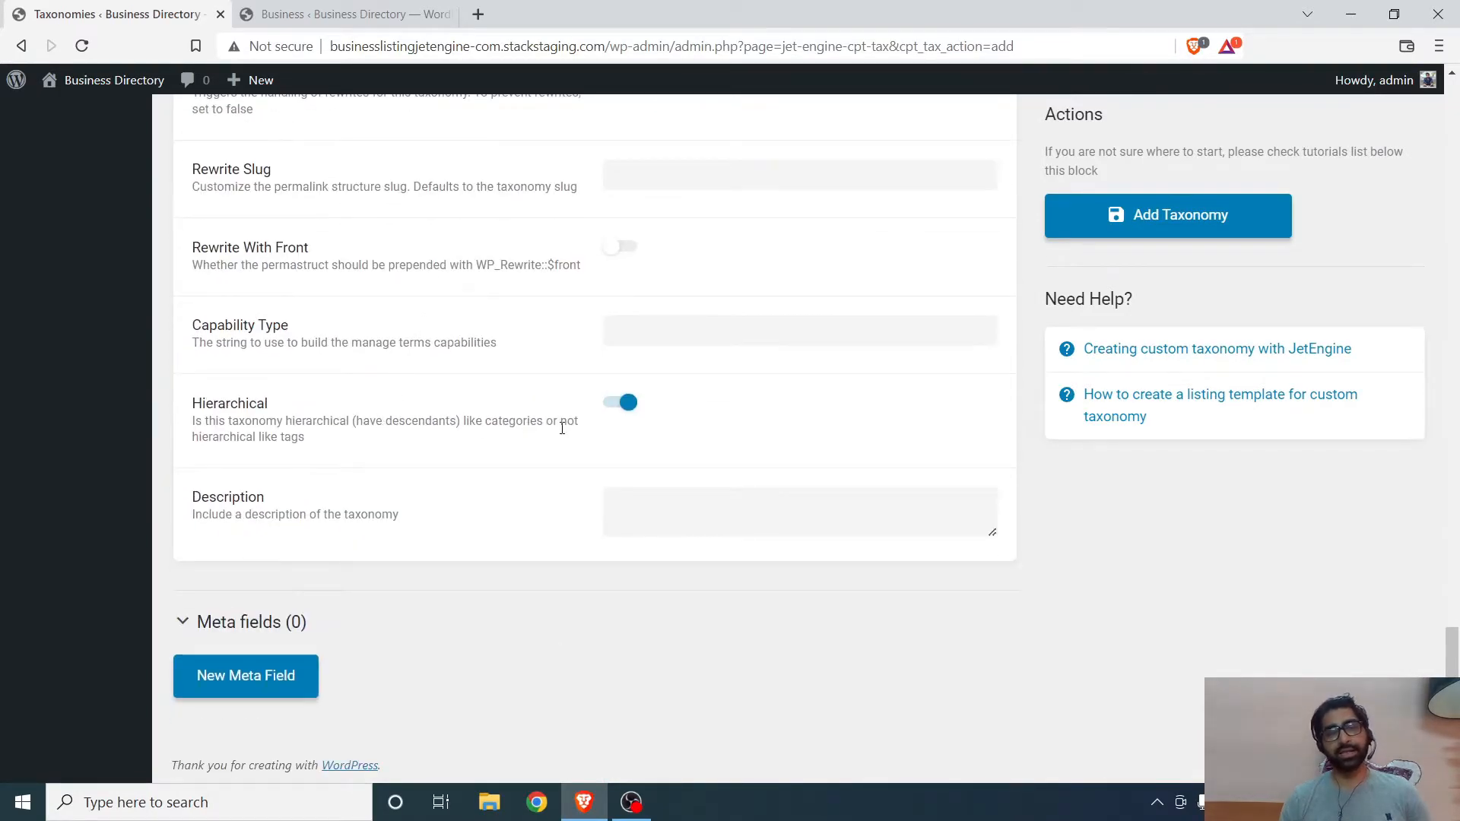
pyautogui.scroll(7, 563, 428)
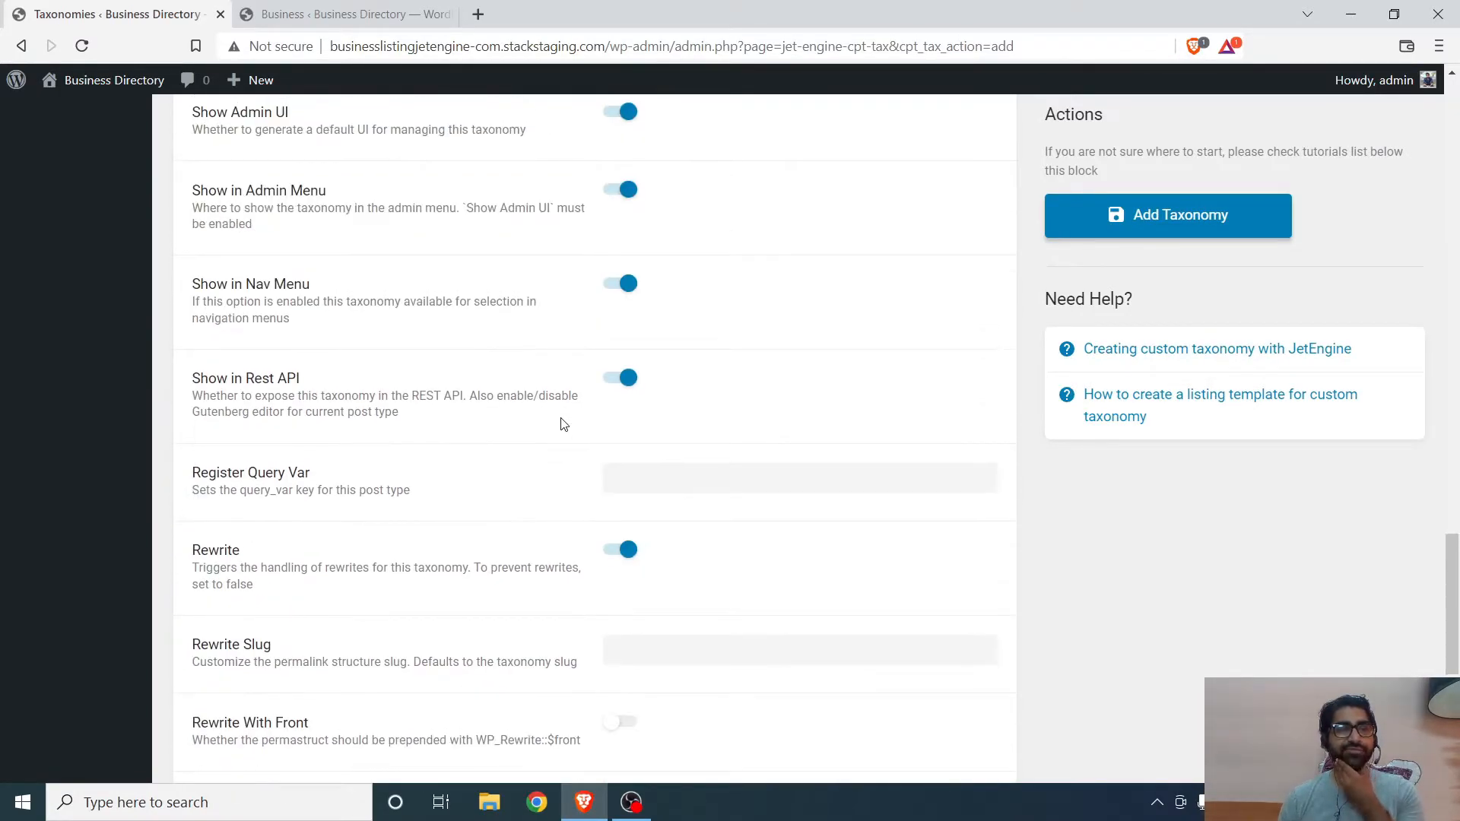
pyautogui.scroll(-7, 563, 423)
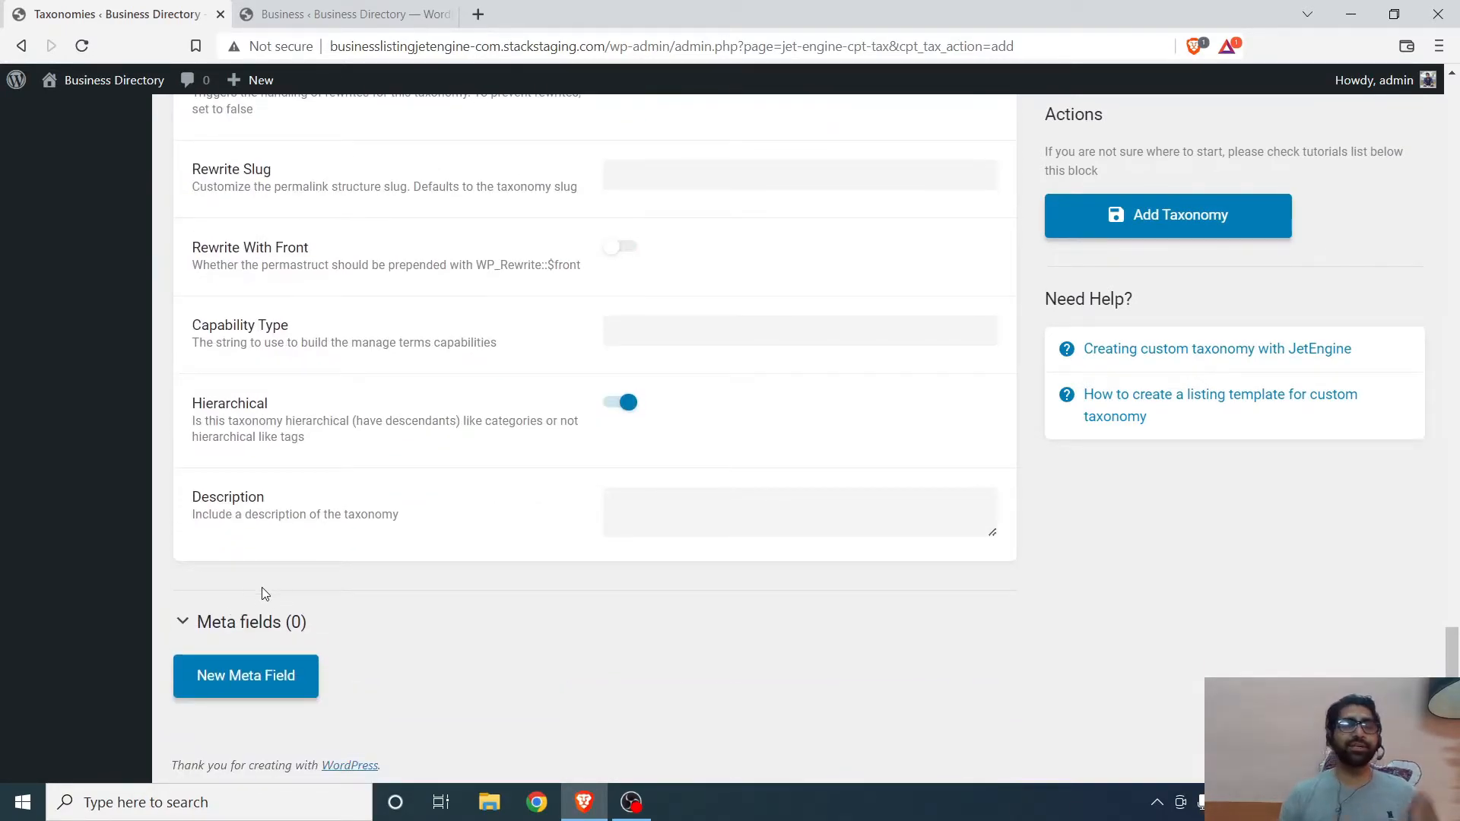
pyautogui.click(315, 6)
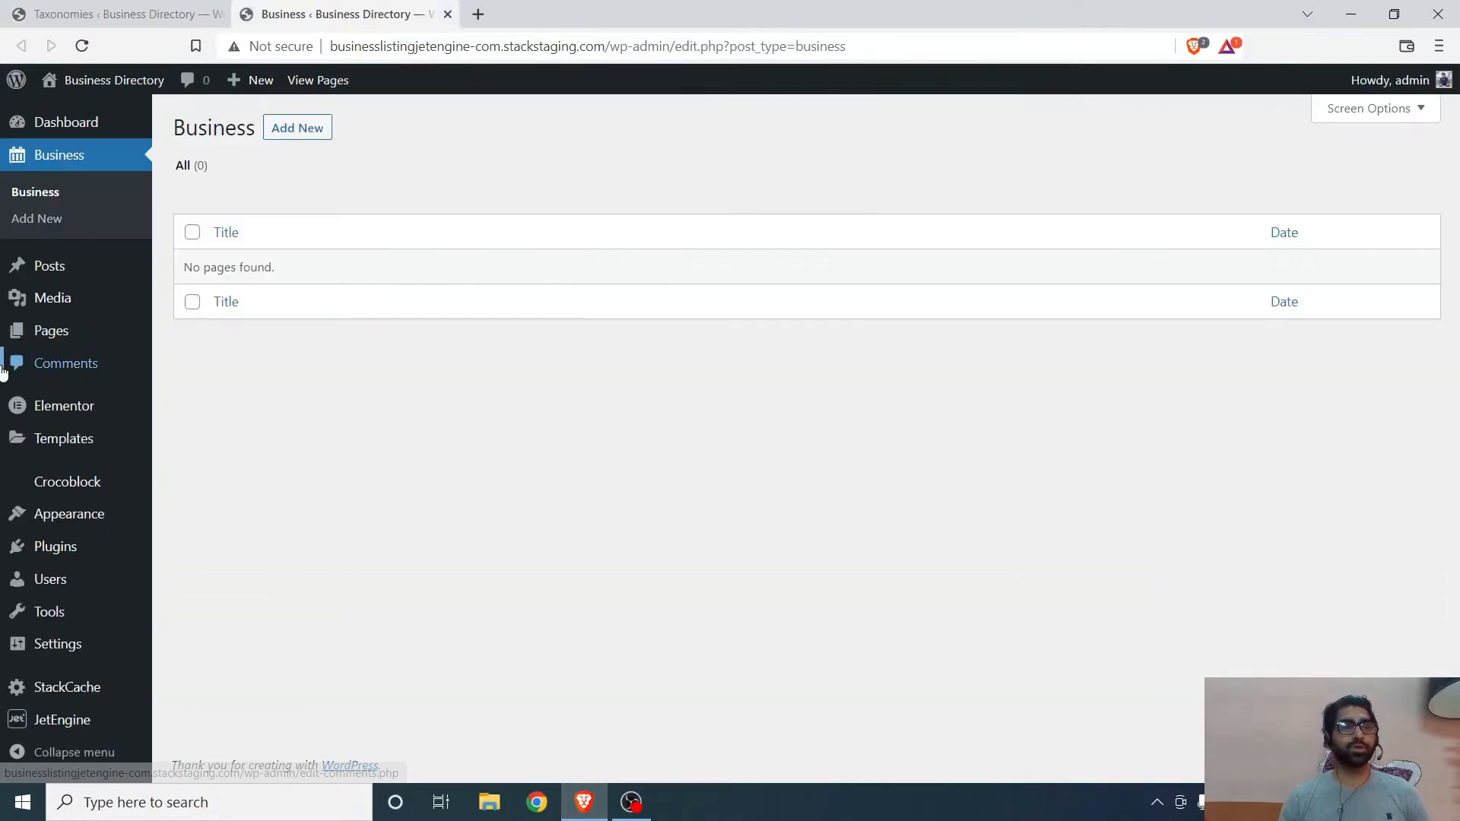
pyautogui.moveTo(82, 268)
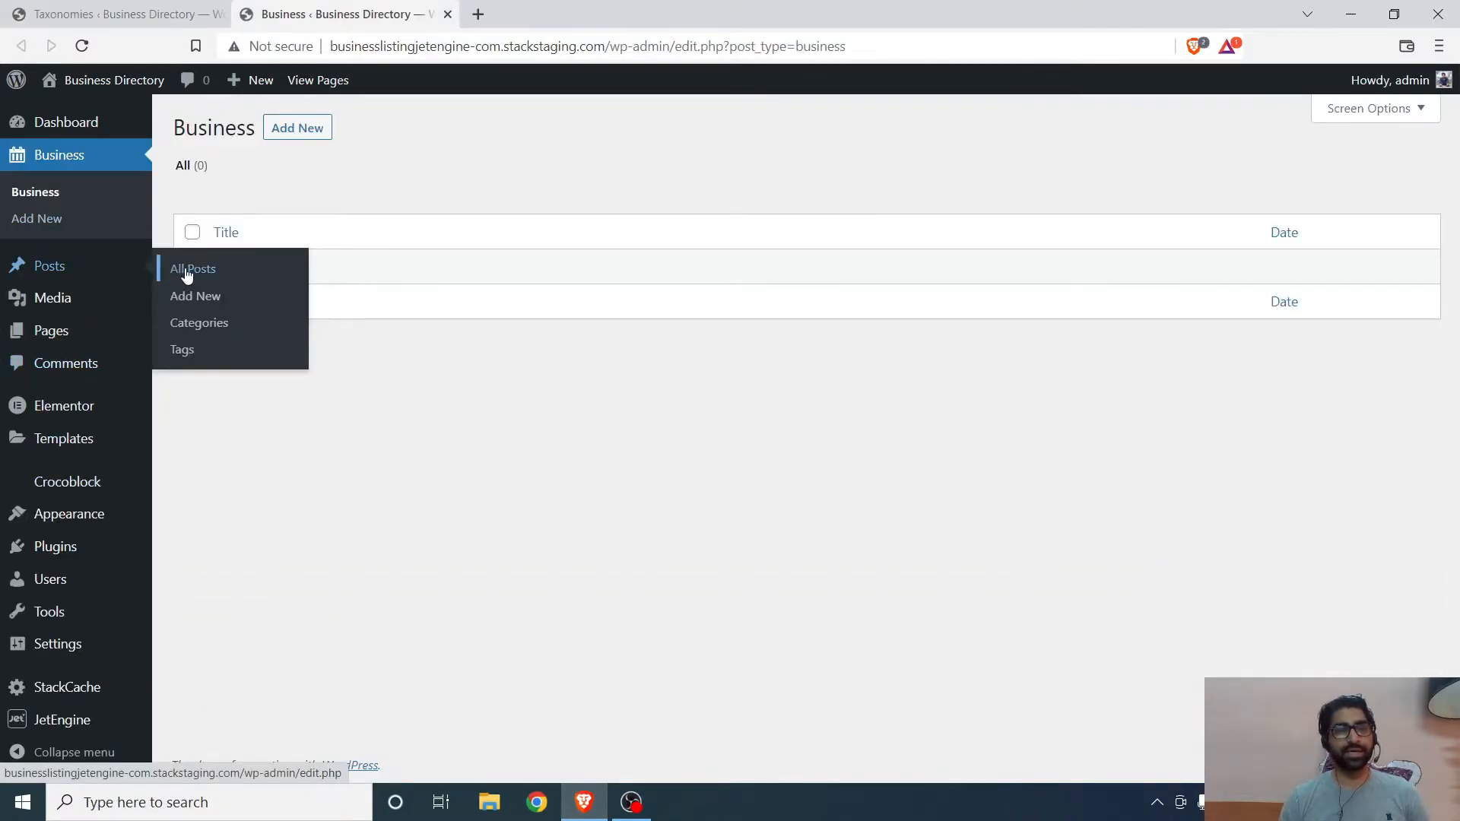
pyautogui.click(199, 326)
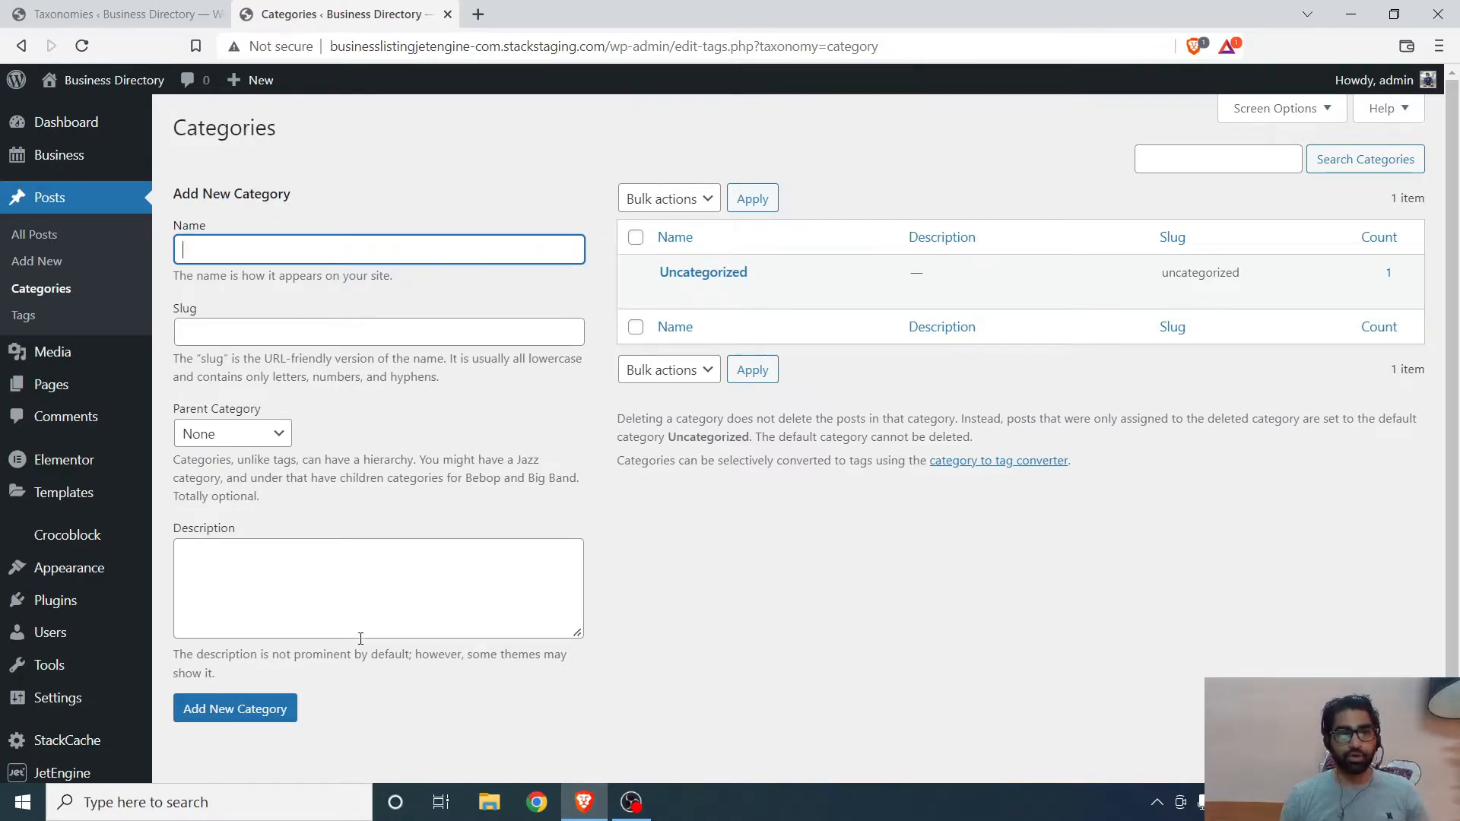
pyautogui.moveTo(84, 172)
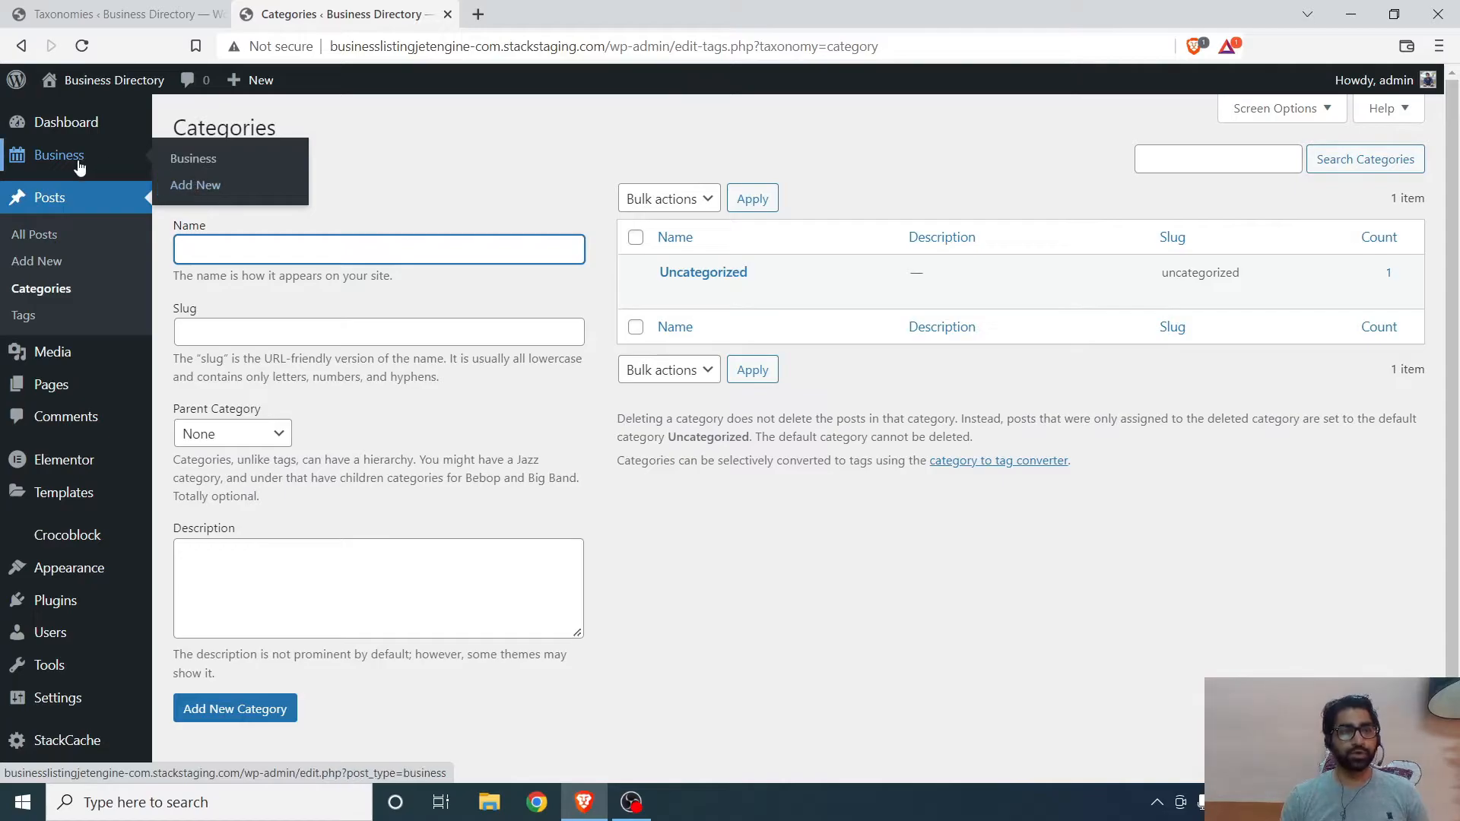
# - Return to the taxonomy editor and save the new Business Type taxonomy
pyautogui.click(118, 14)
pyautogui.scroll(3, 1148, 228)
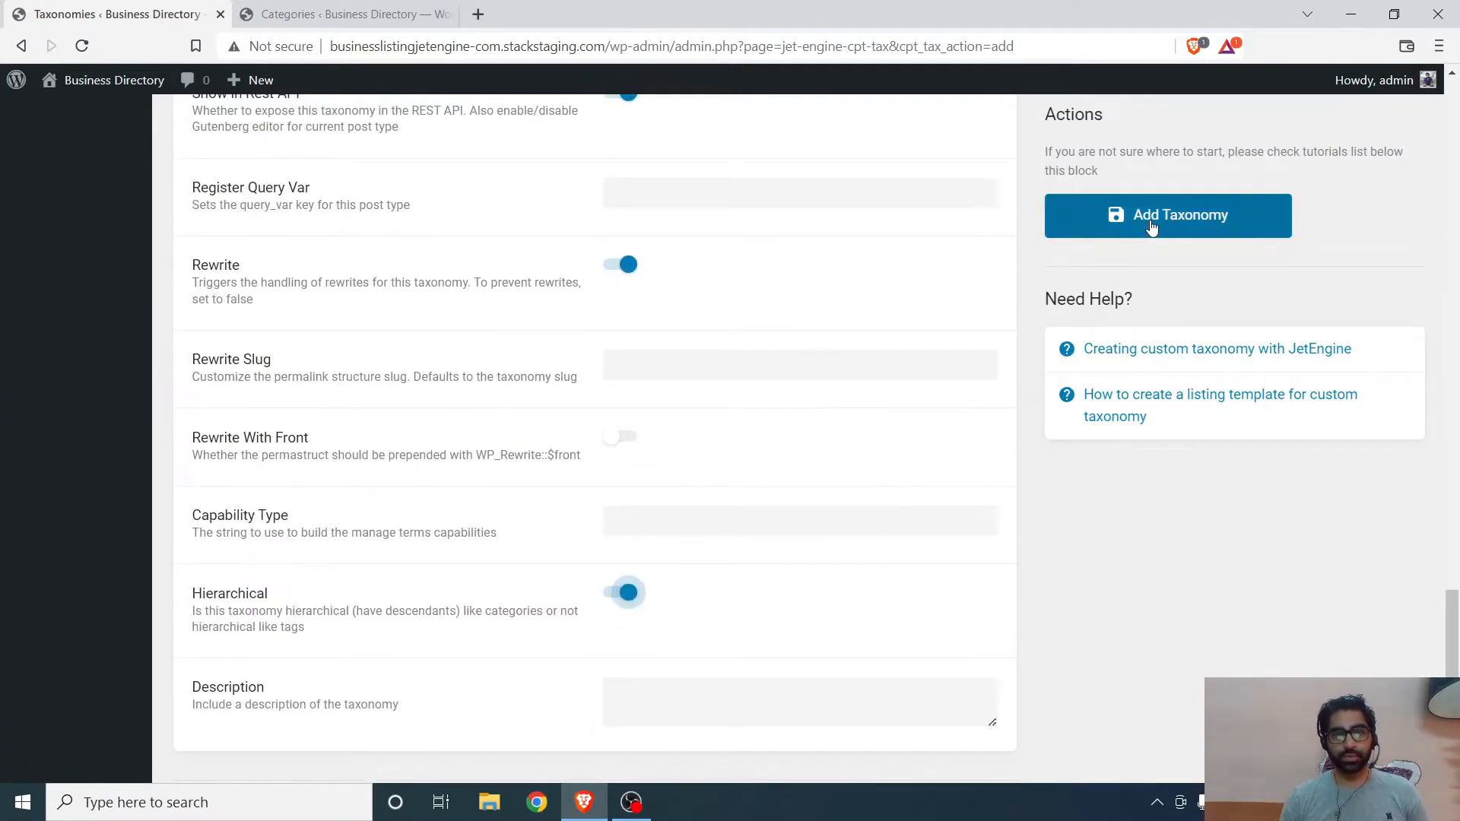
pyautogui.click(1151, 221)
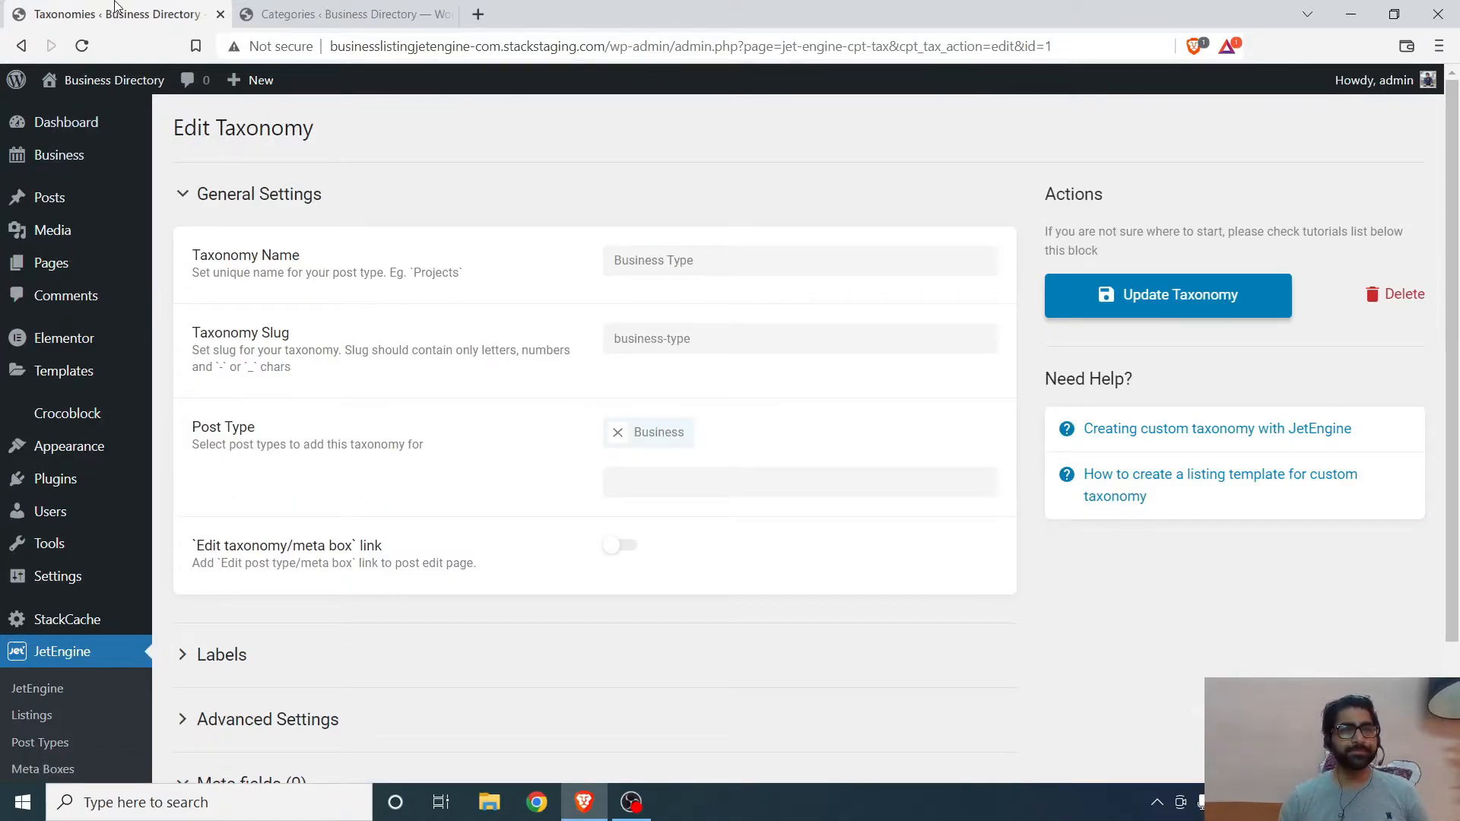
# - Open the Business Type terms page under the Business menu in the second tab
pyautogui.click(357, 14)
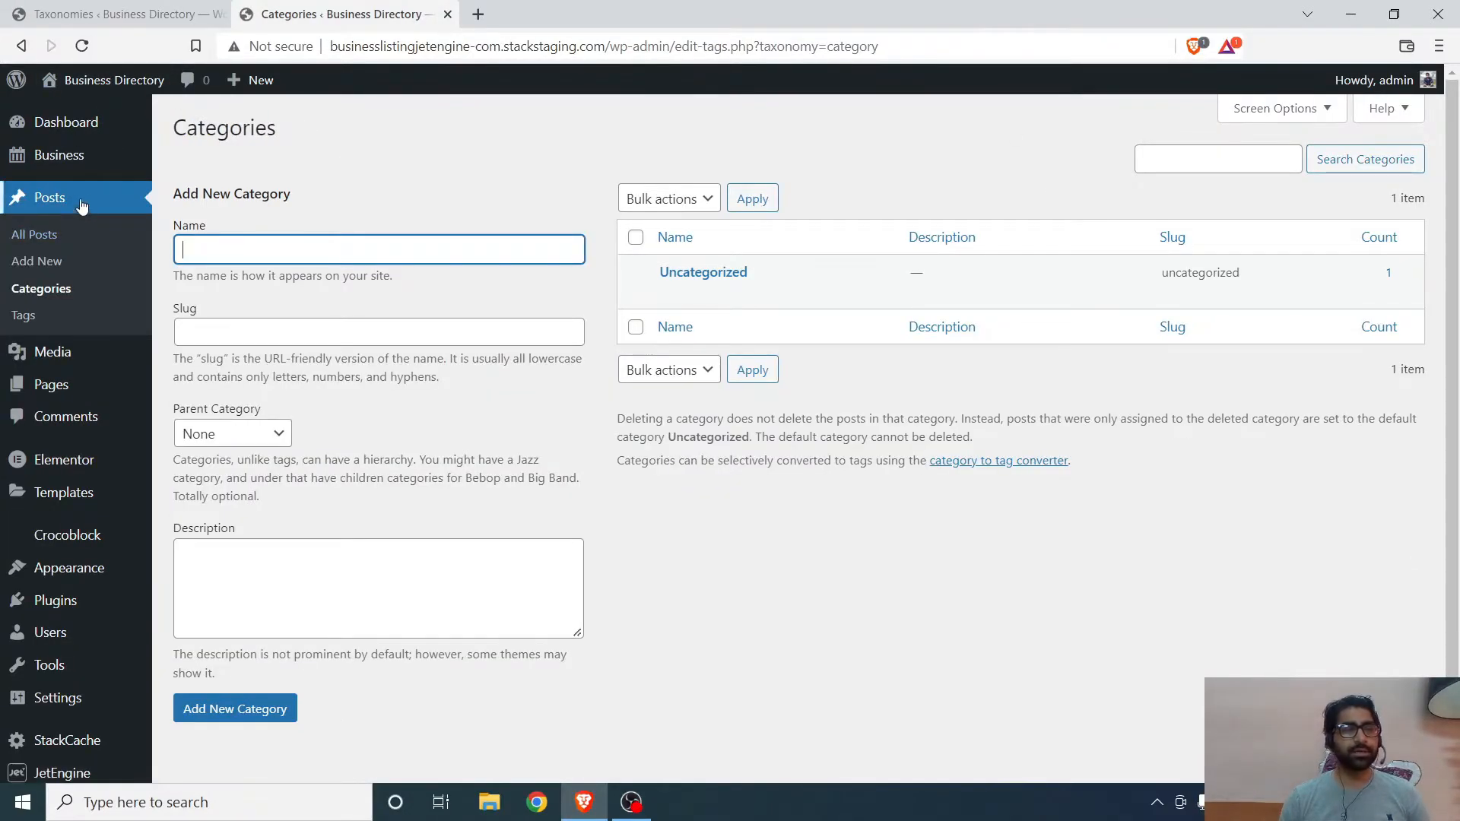
pyautogui.moveTo(86, 161)
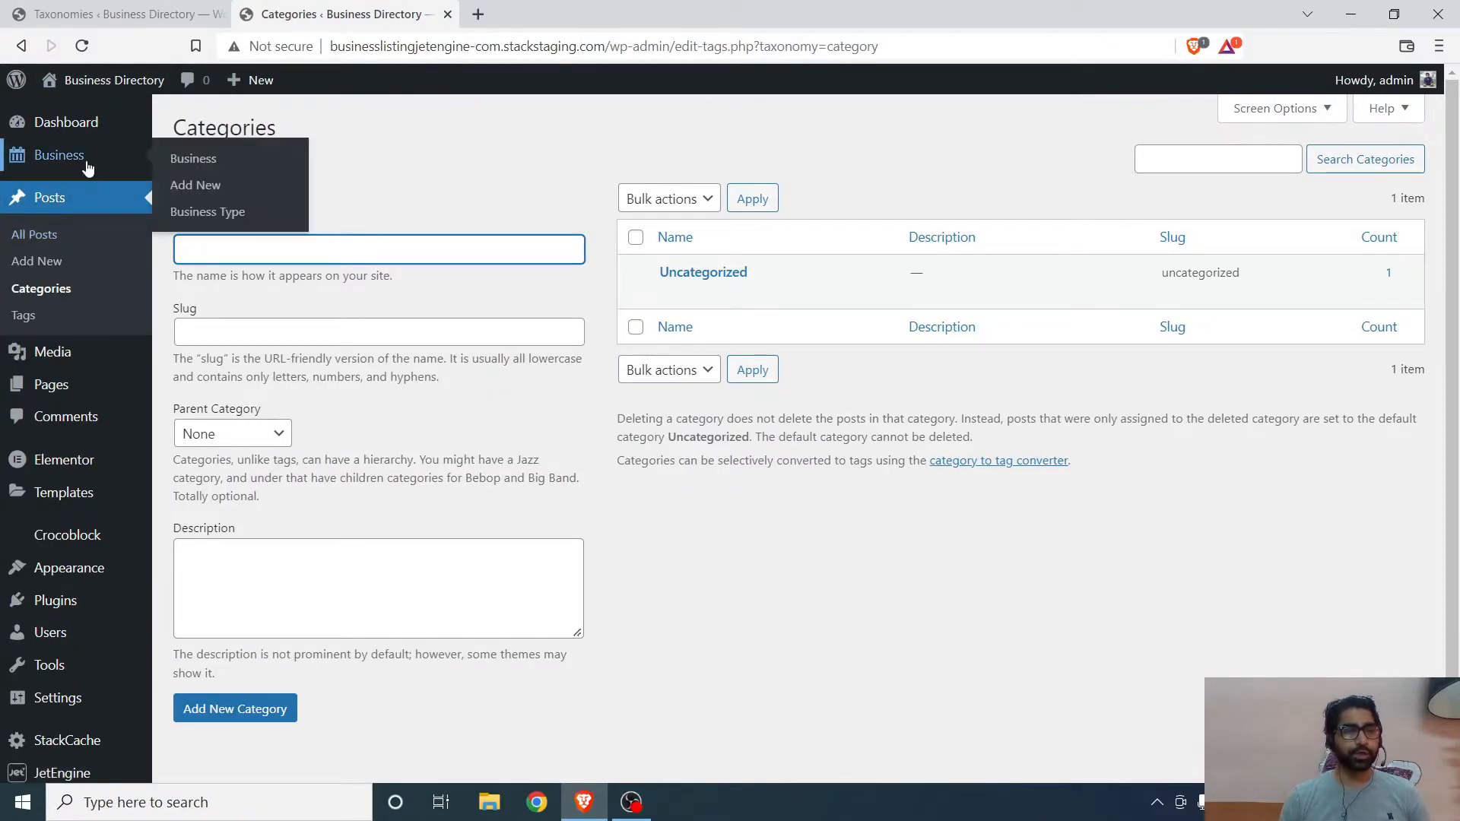
pyautogui.click(199, 216)
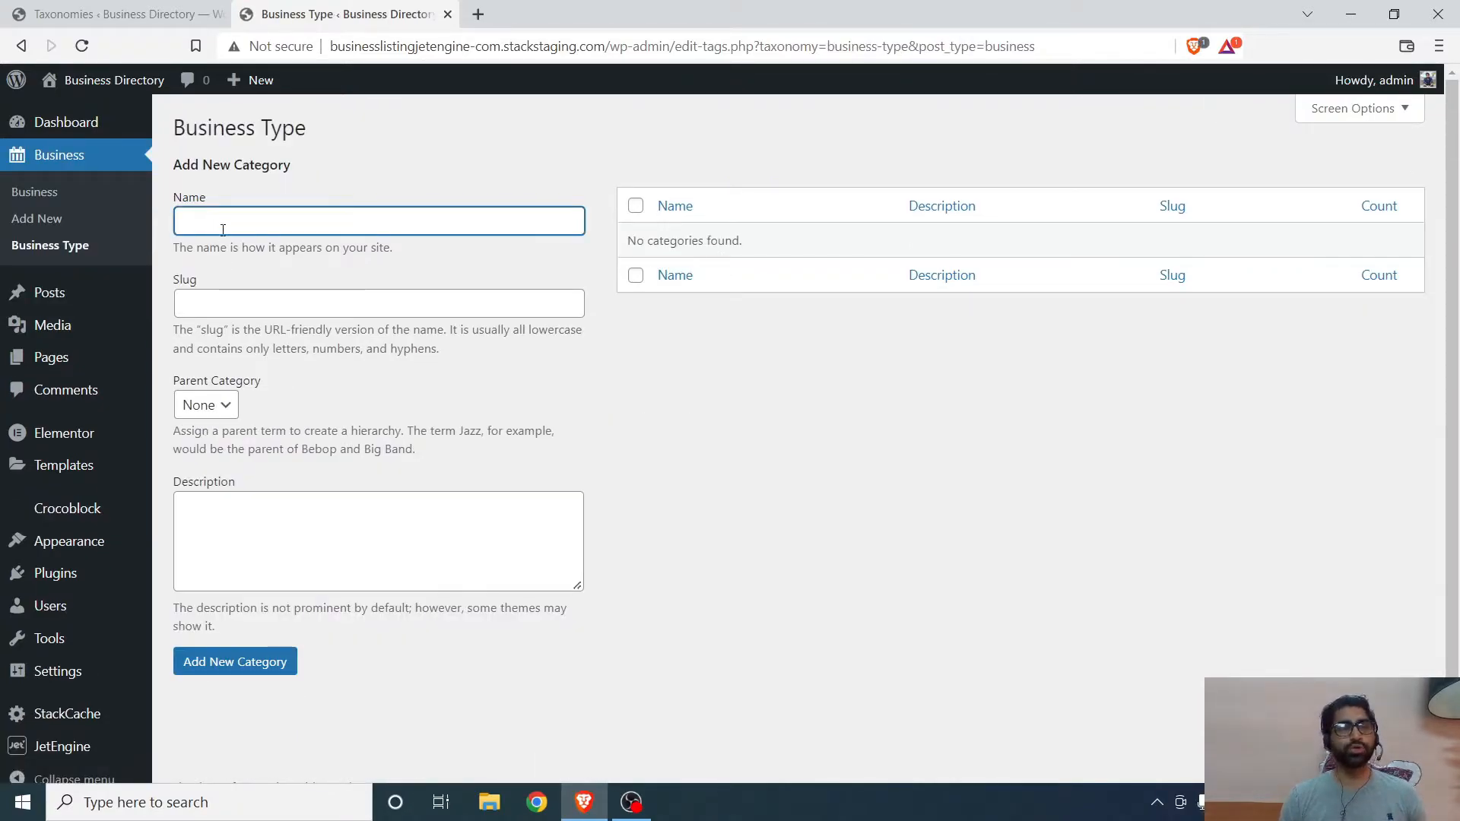
pyautogui.click(262, 305)
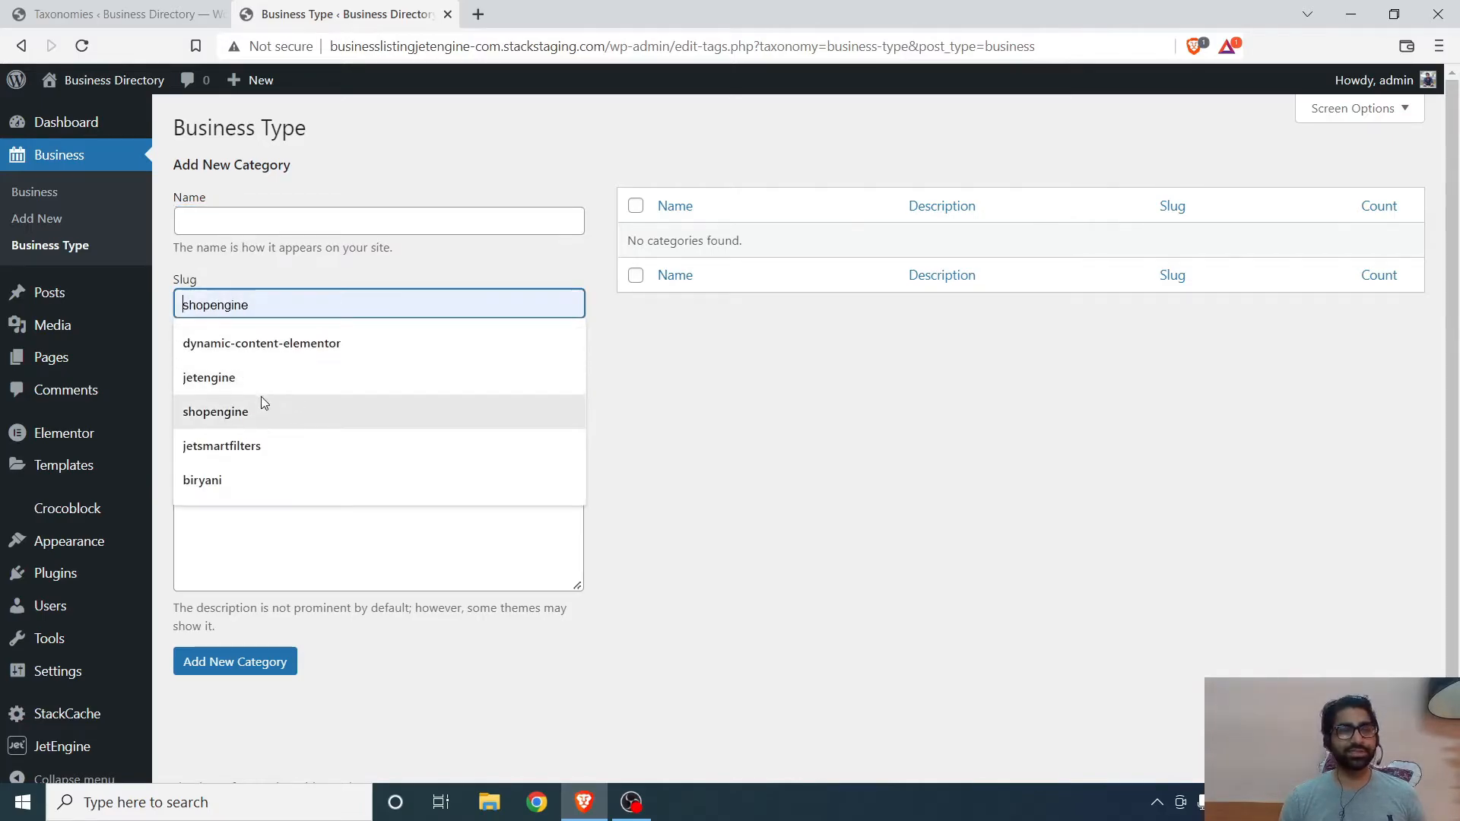
pyautogui.click(851, 448)
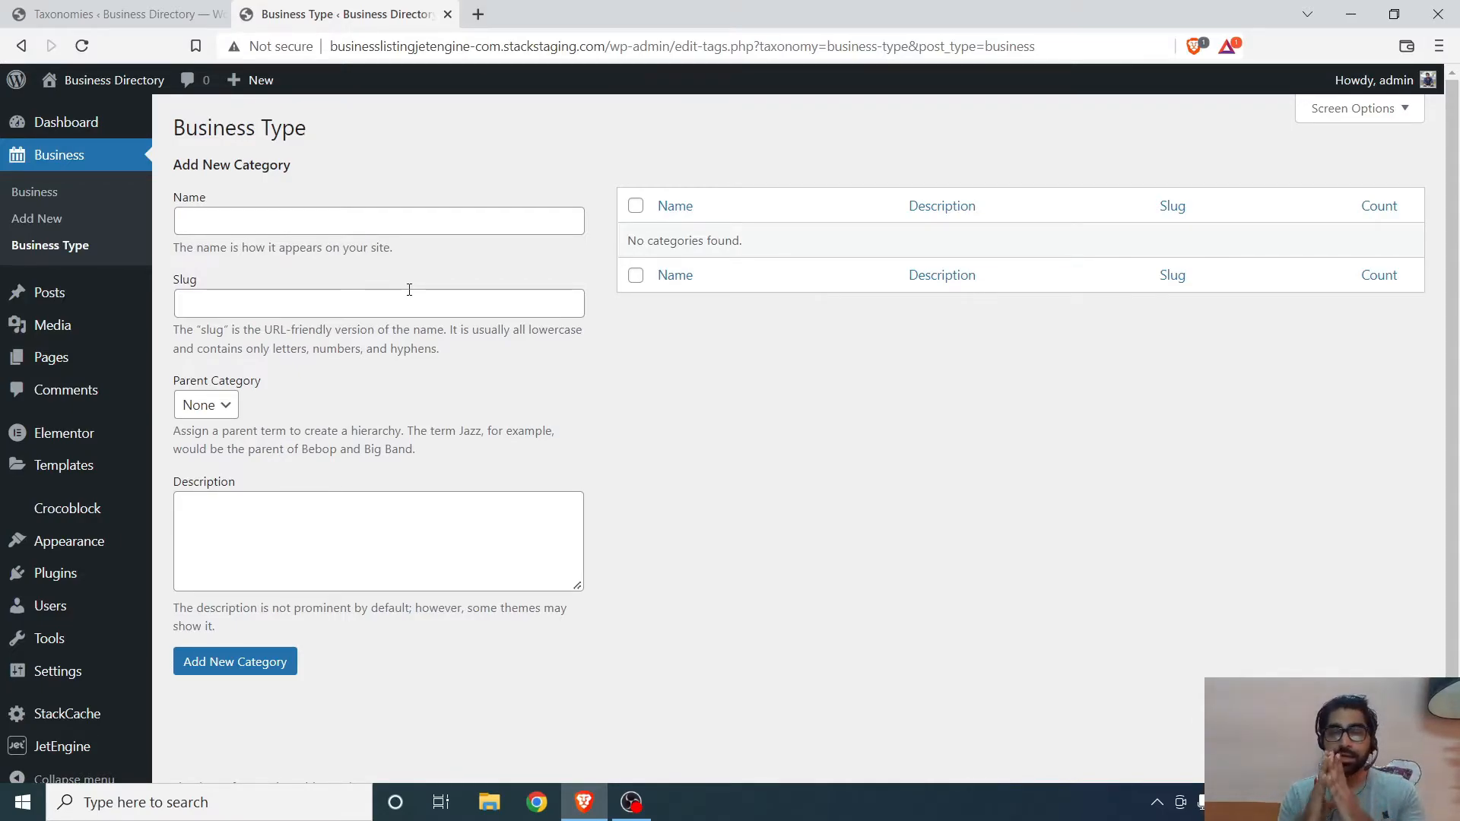
# - Add a new meta field to the Business Type taxonomy labelled Header Image, with the name header-image
pyautogui.click(118, 14)
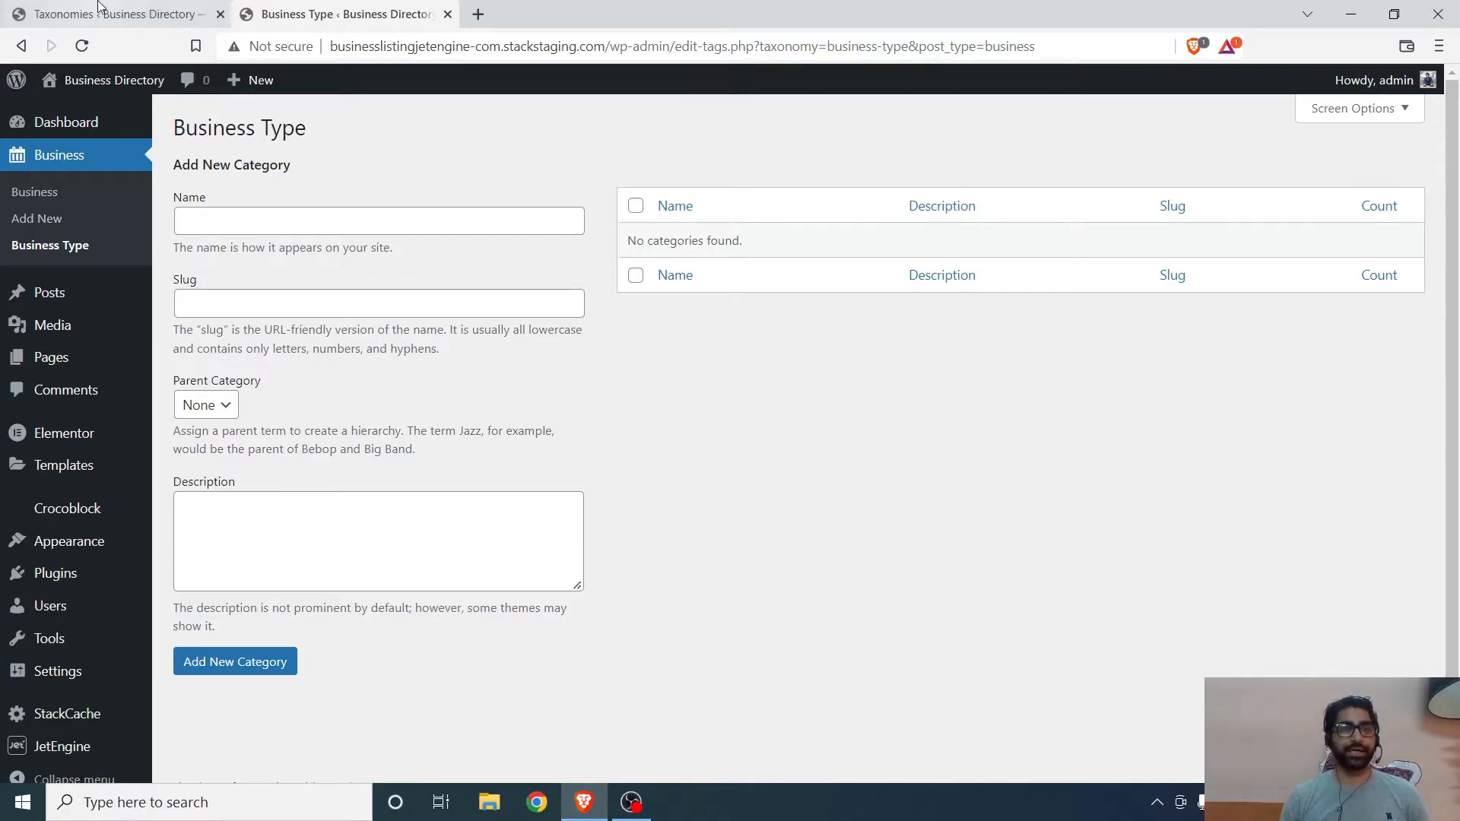
pyautogui.scroll(-3, 305, 520)
pyautogui.click(231, 630)
pyautogui.click(232, 631)
pyautogui.click(271, 674)
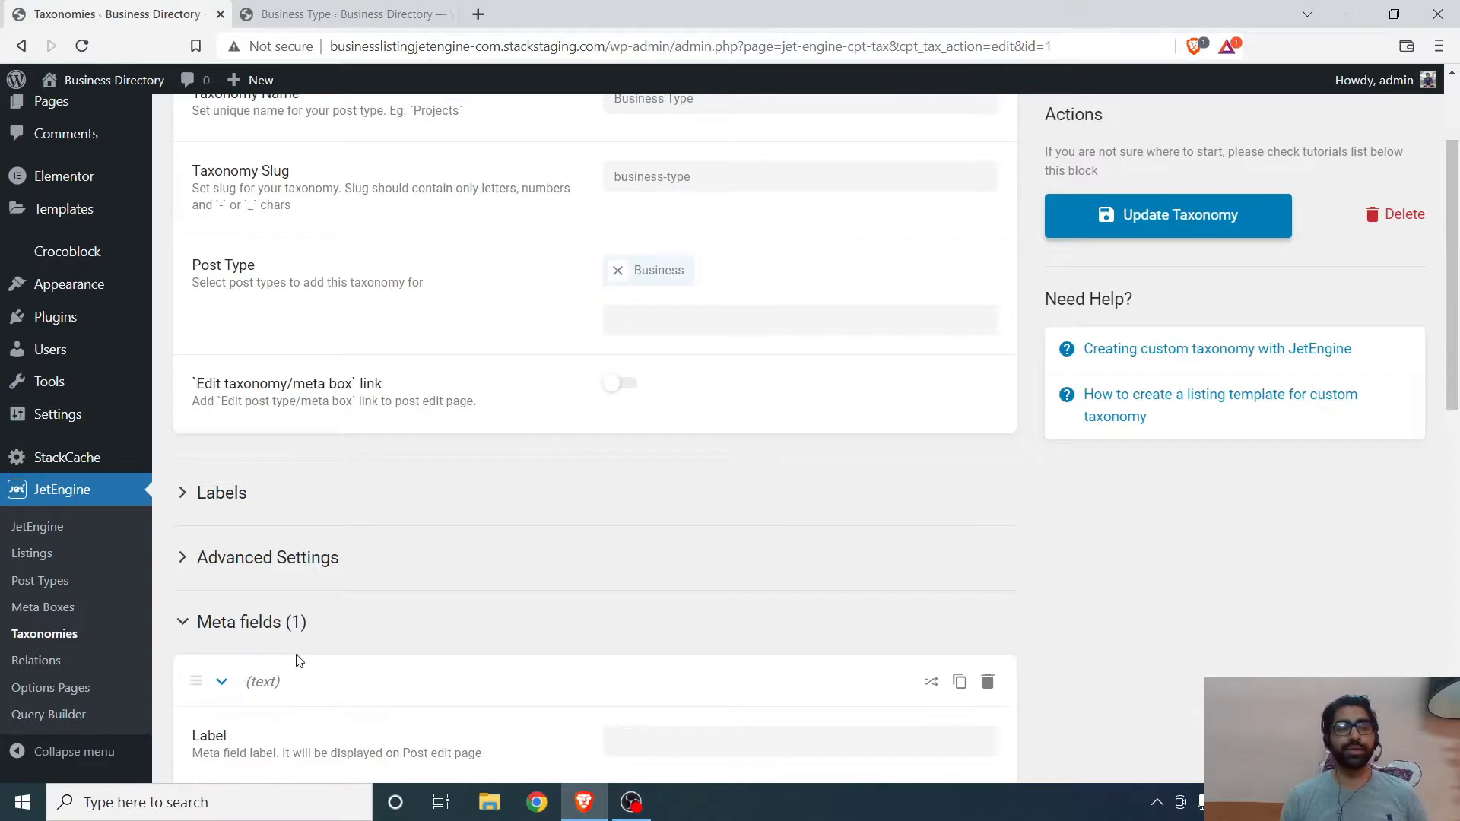
pyautogui.scroll(-4, 274, 669)
pyautogui.click(666, 460)
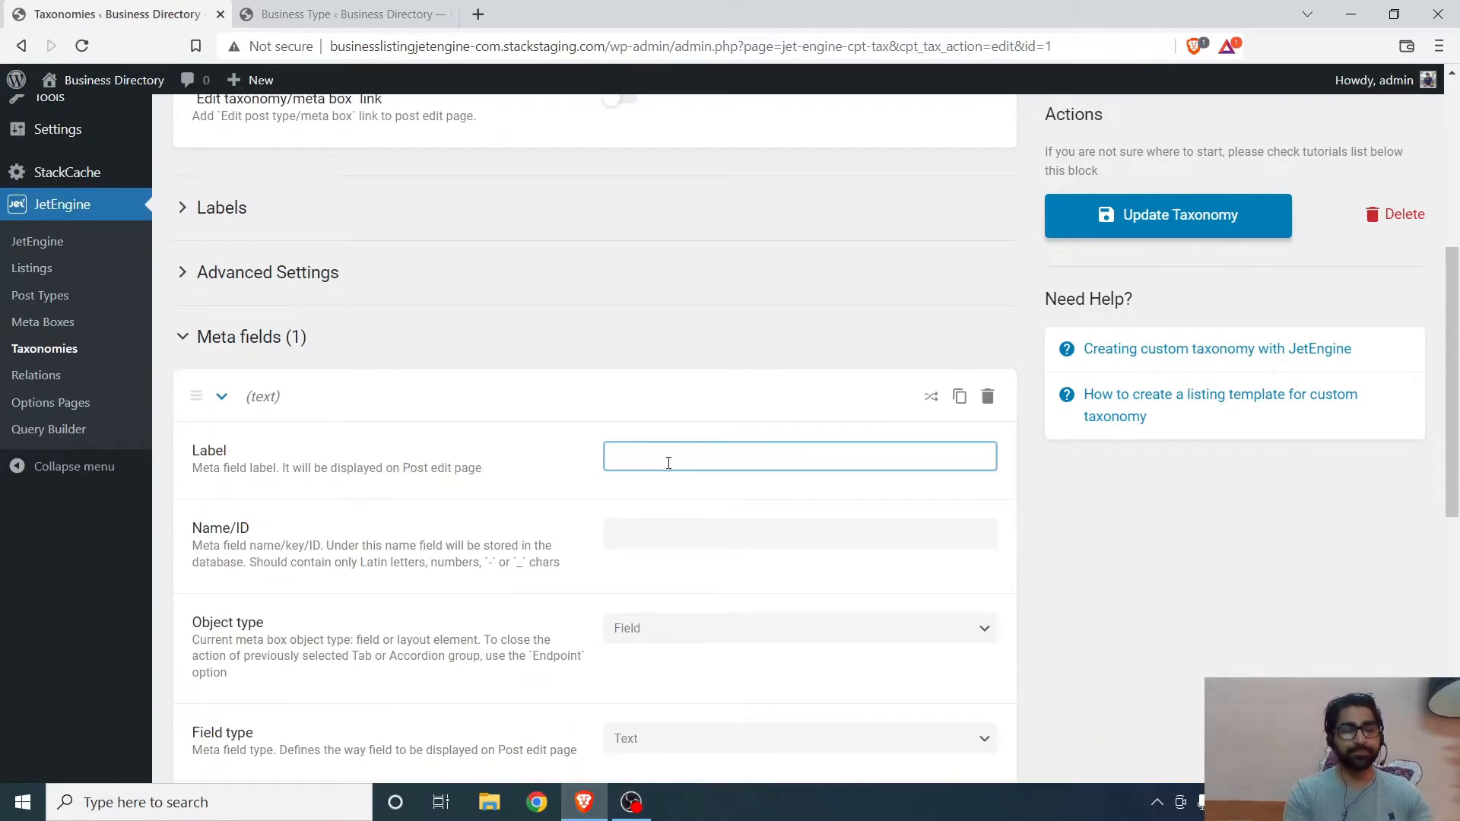
pyautogui.write('Header Image')
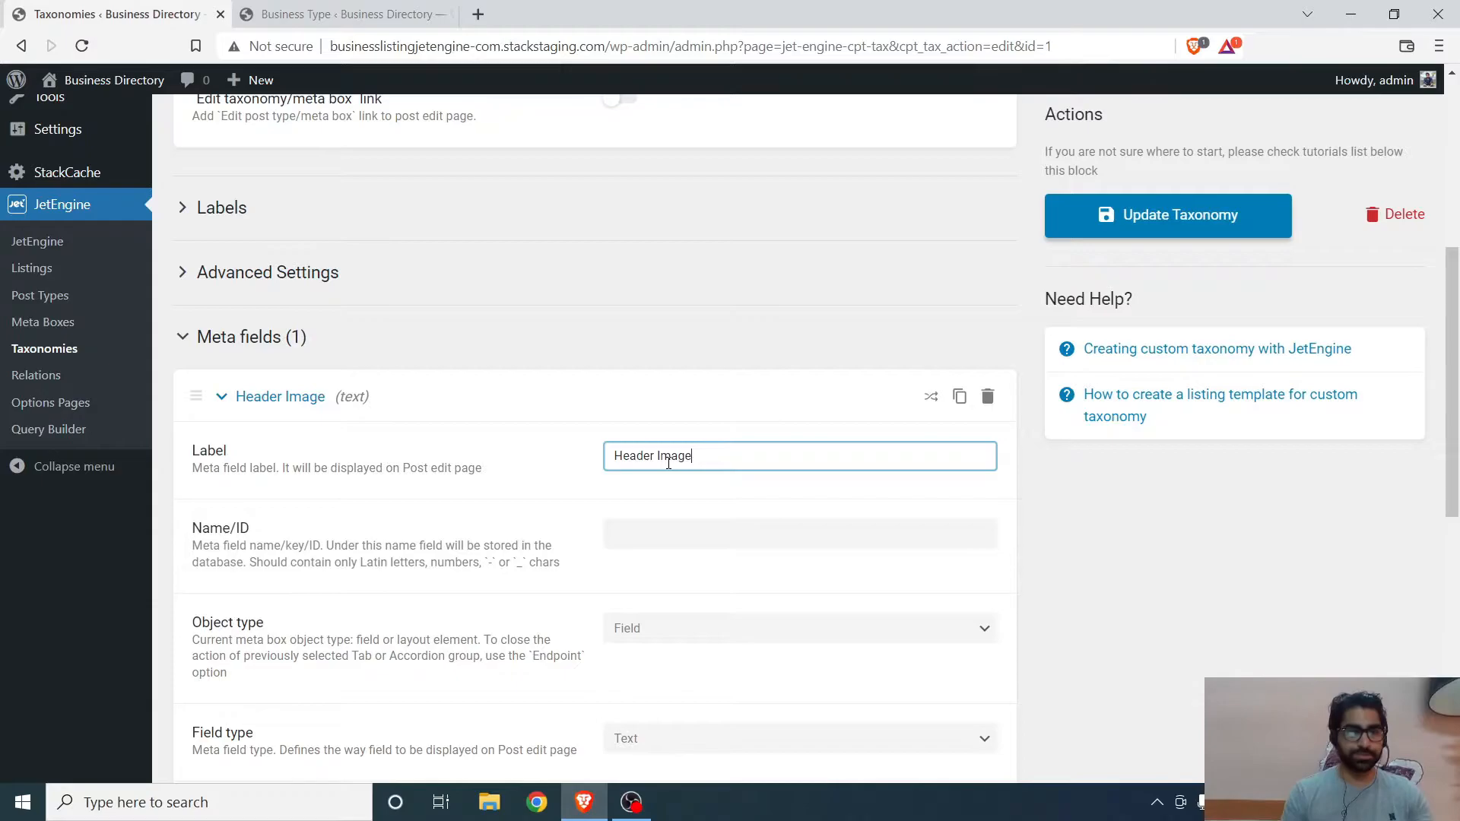
pyautogui.click(646, 508)
# - Set the Header Image field type to Media and update the taxonomy
pyautogui.scroll(-5, 624, 550)
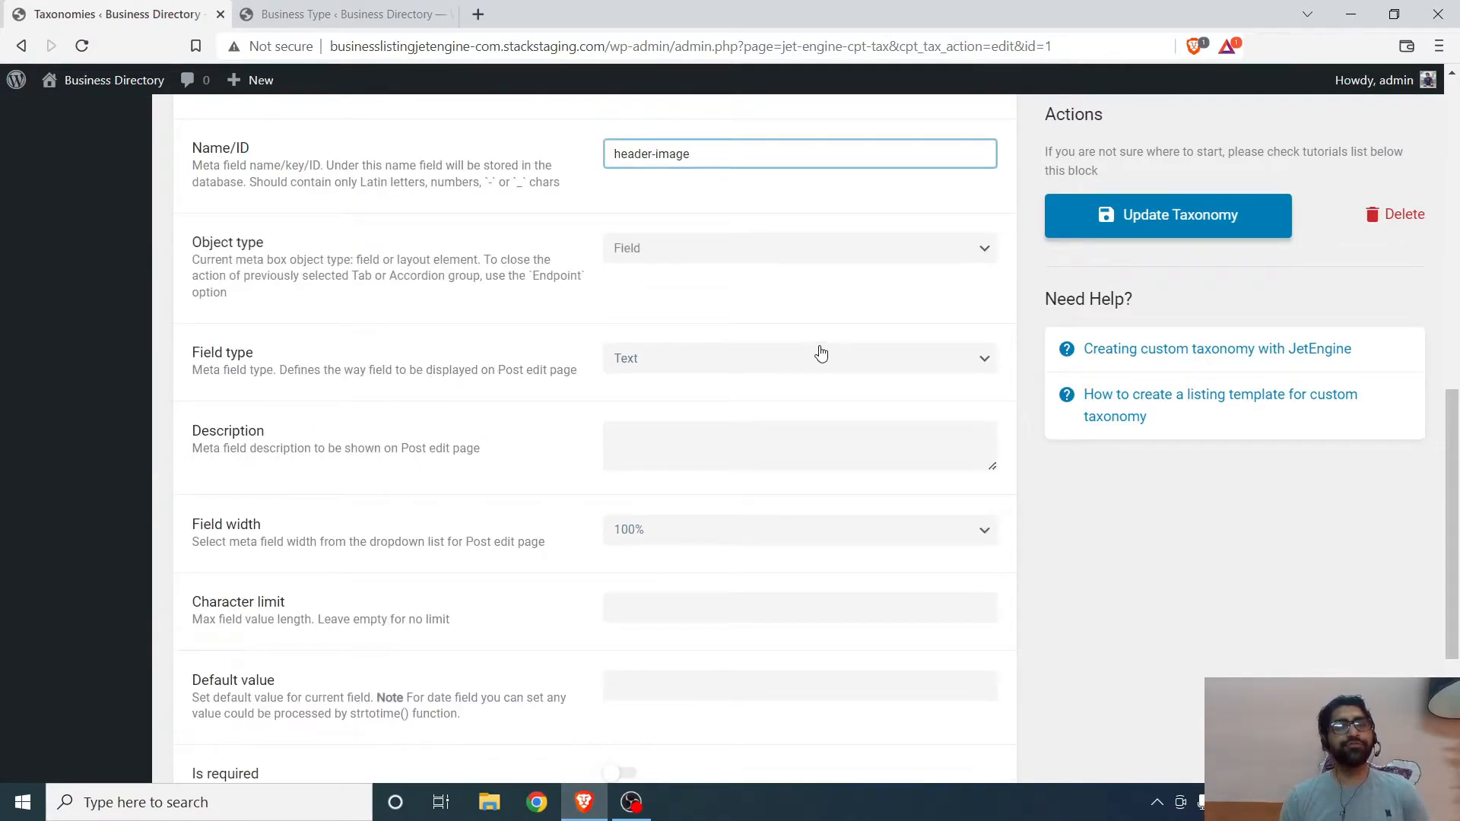
pyautogui.click(707, 369)
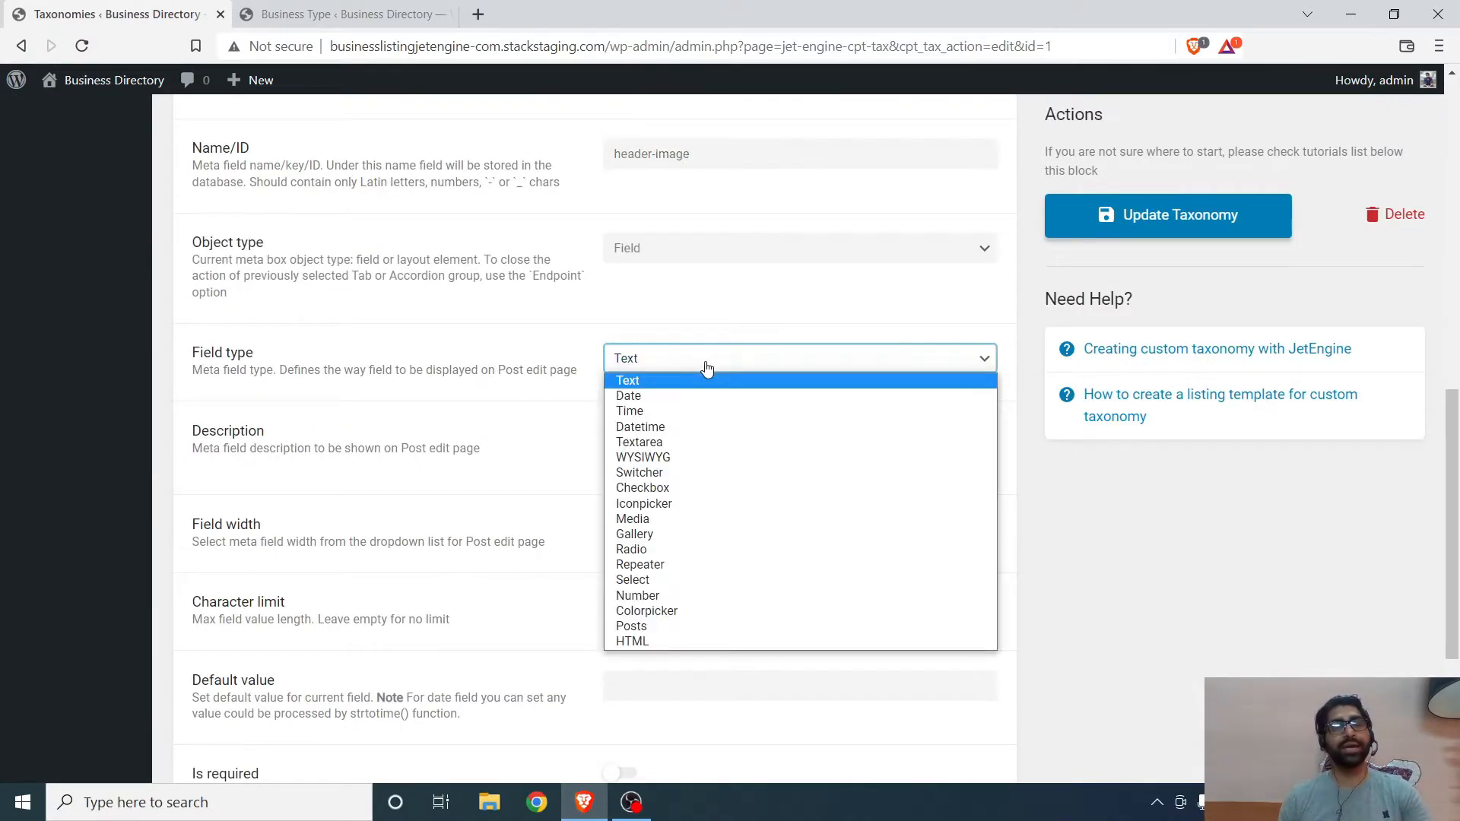
pyautogui.click(665, 515)
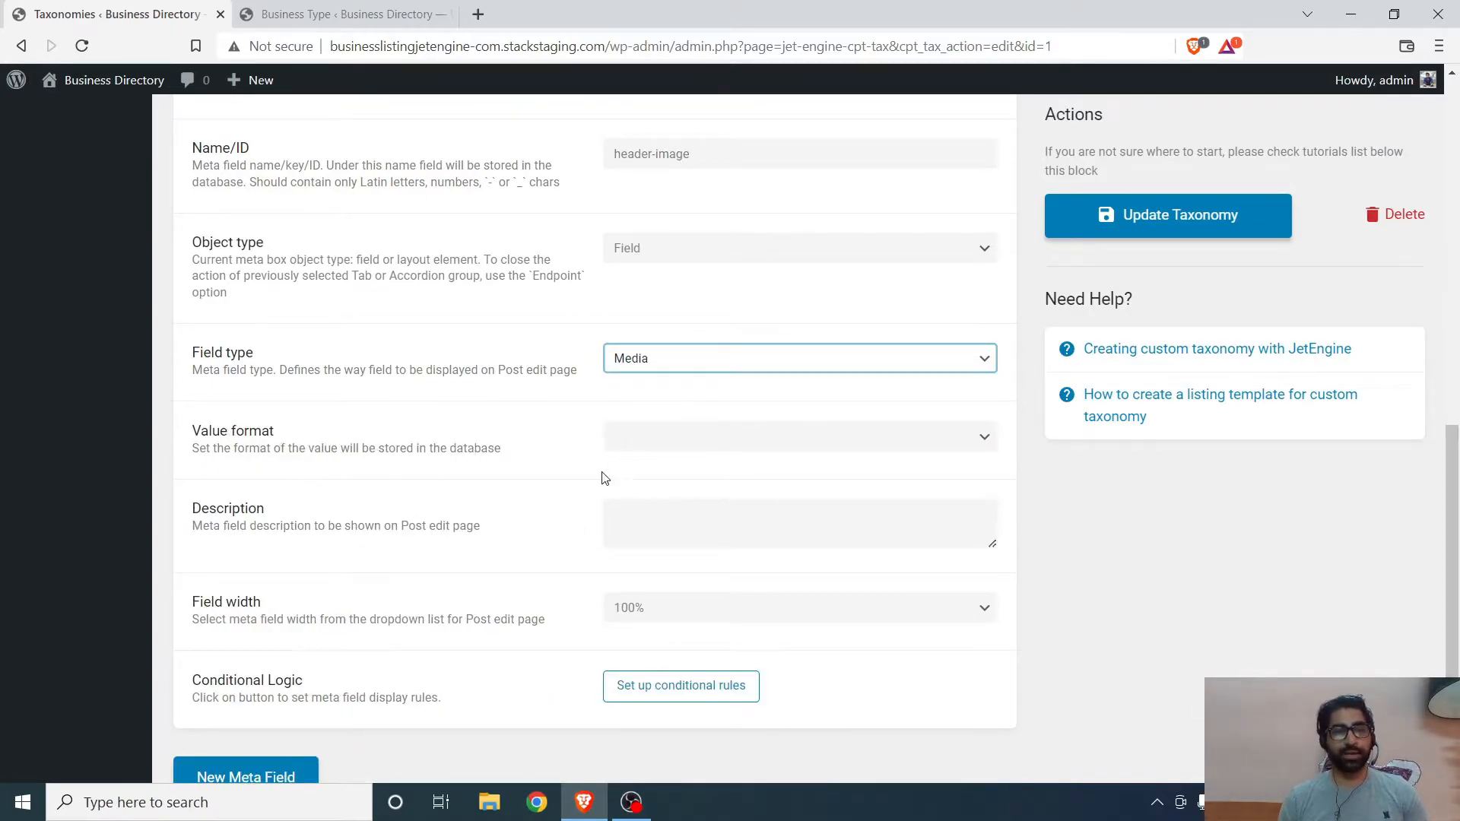
pyautogui.scroll(-2, 608, 478)
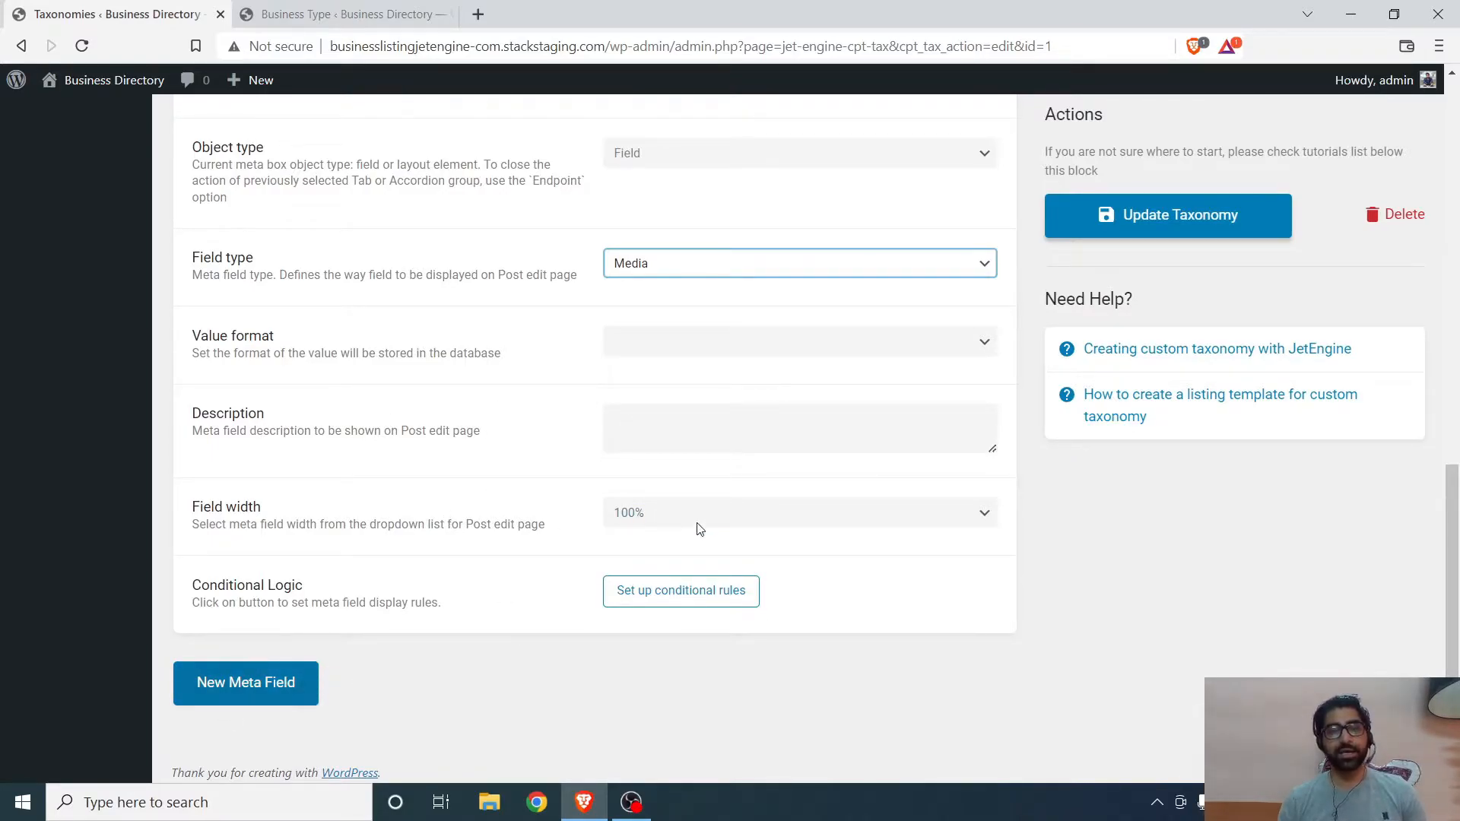
pyautogui.scroll(3, 605, 569)
pyautogui.click(1179, 221)
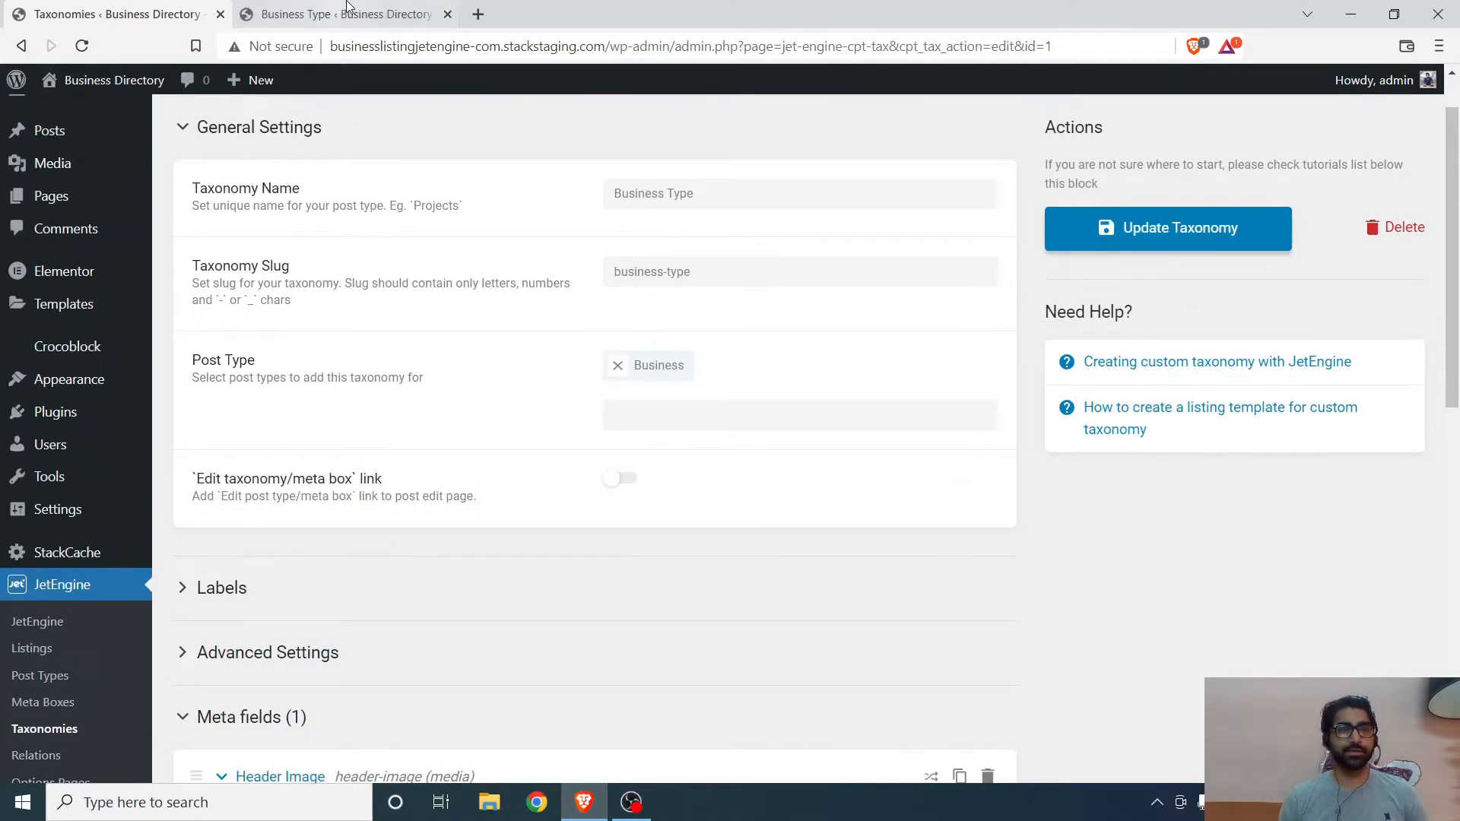
# - Reload the Business Type terms page and preview the Header Image media chooser and its media library
pyautogui.click(340, 4)
pyautogui.click(83, 46)
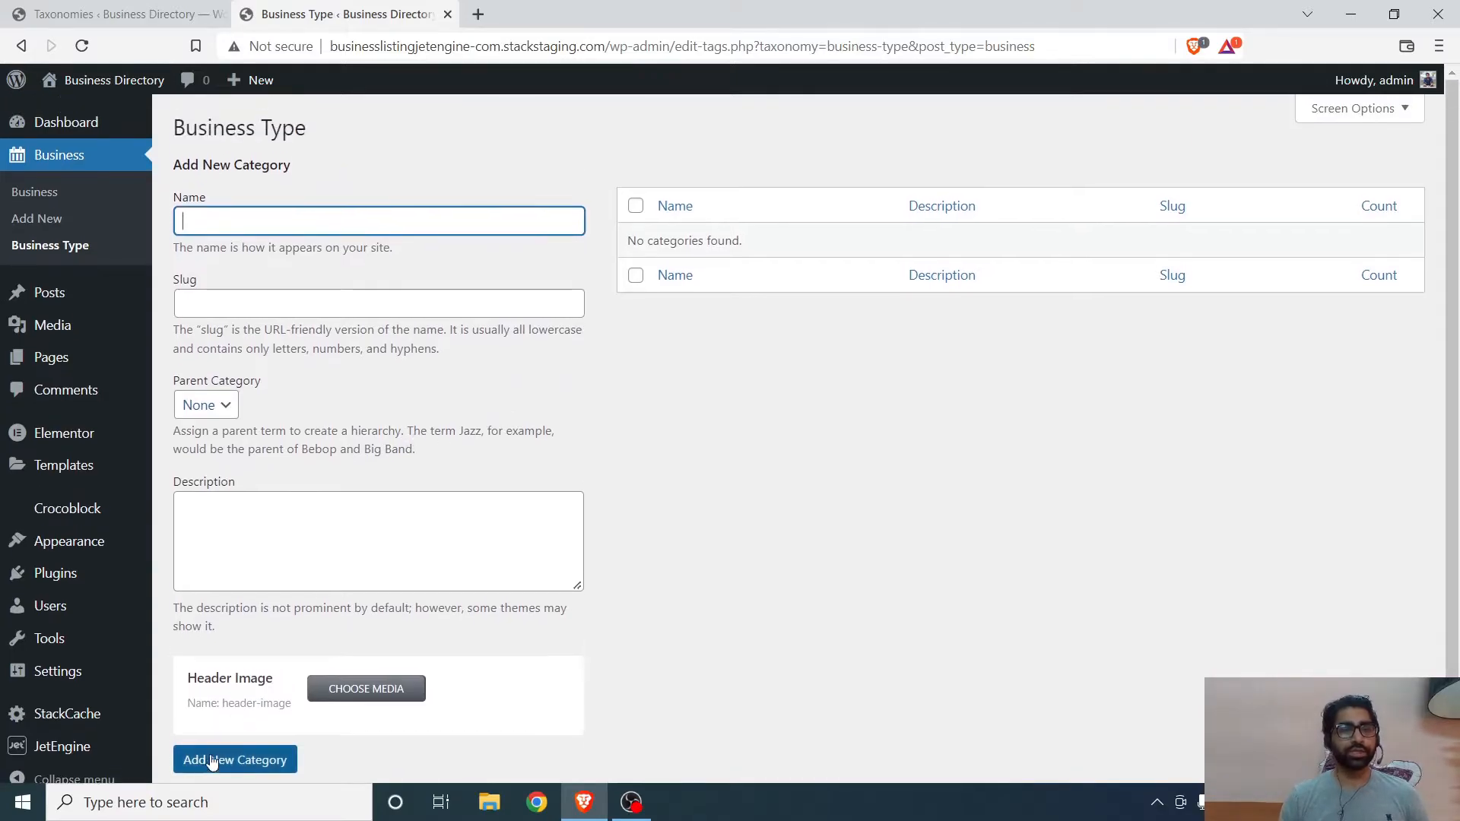
pyautogui.click(388, 692)
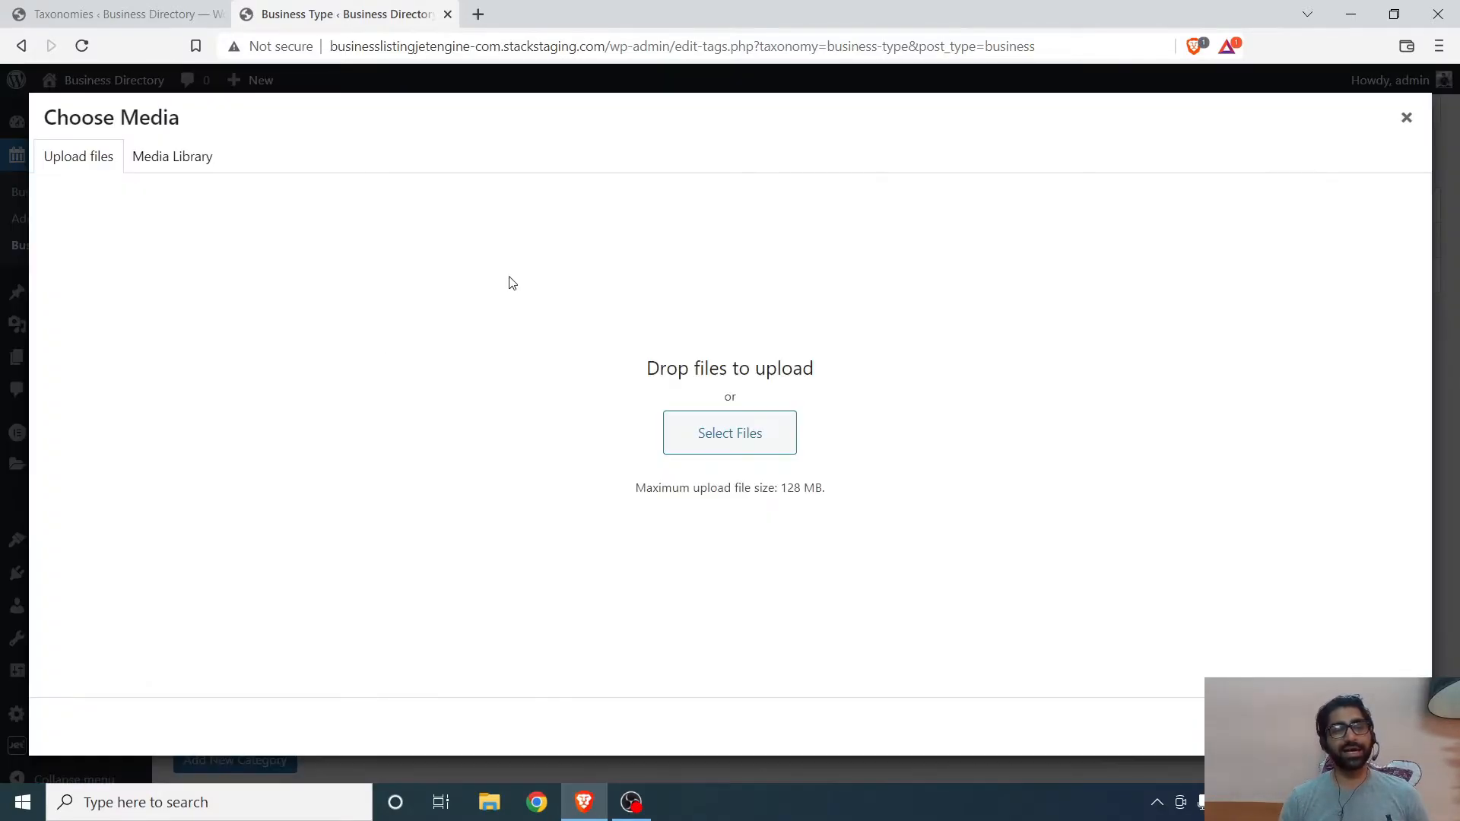
pyautogui.click(174, 165)
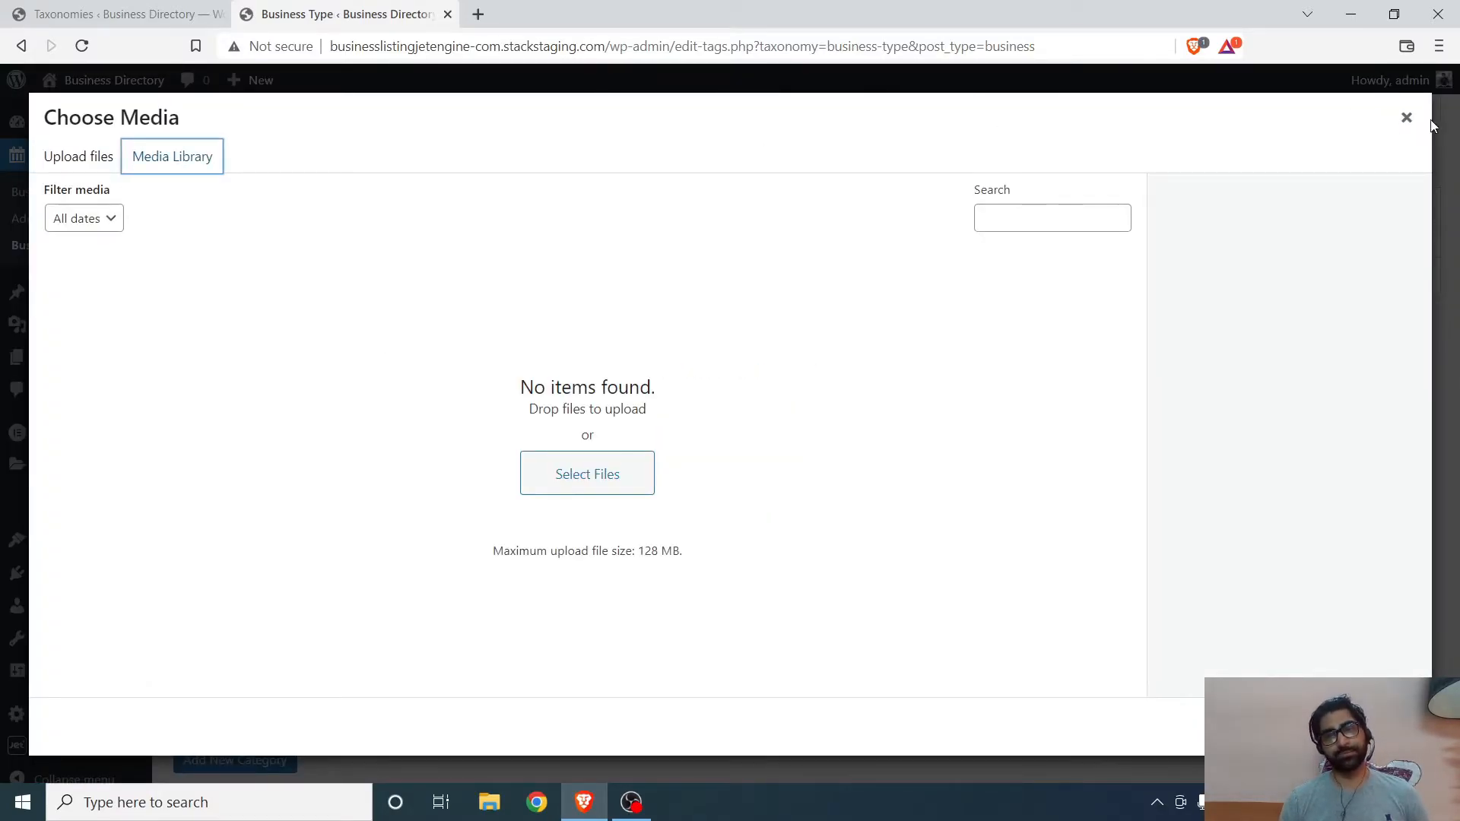
pyautogui.click(1405, 119)
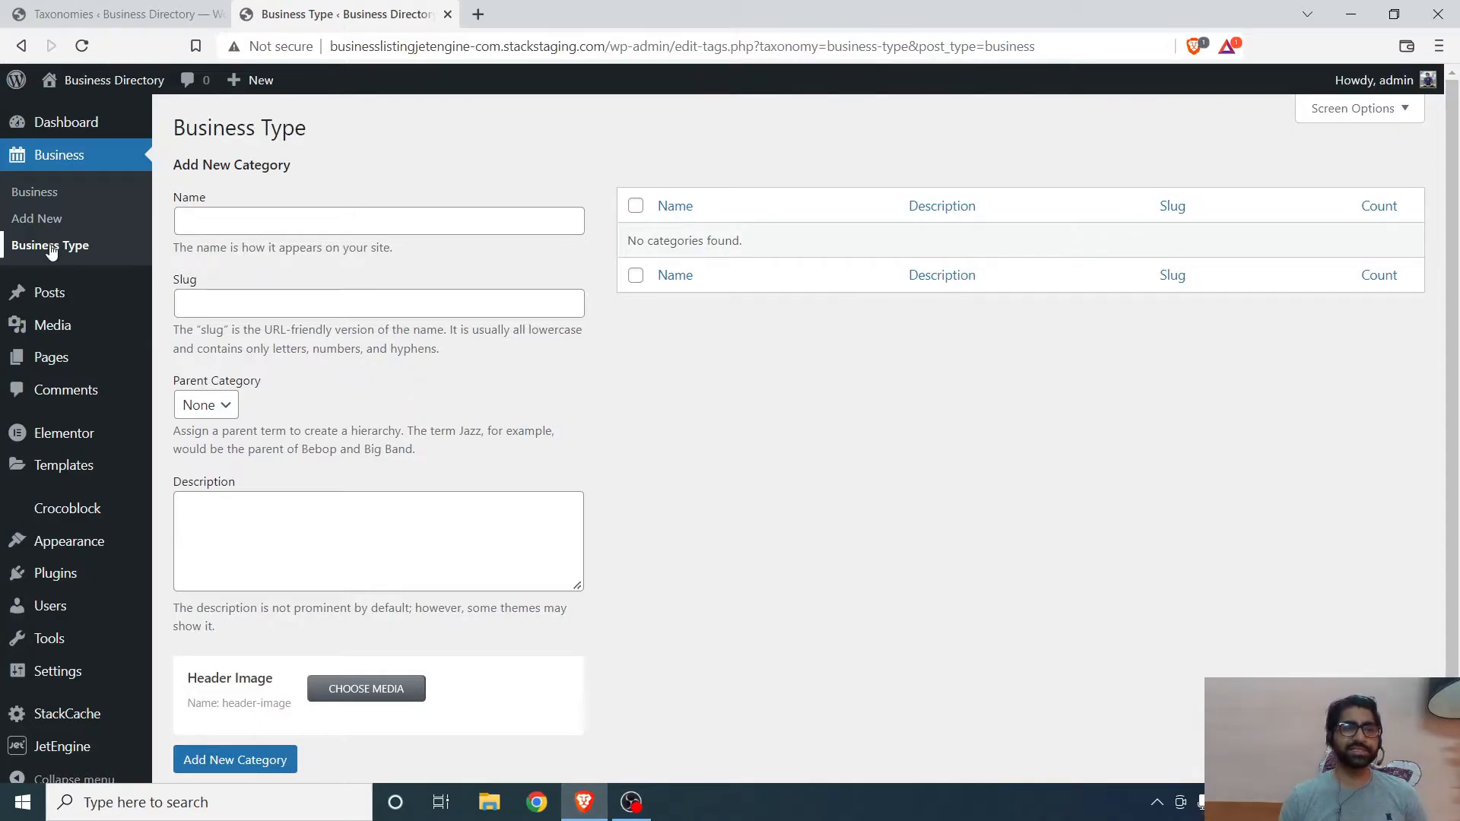
# - Open the Business post type and add a new meta field labelled Business Gallery, named business-gallery
pyautogui.hotkey('ctrl', 'shift', 'Tab')
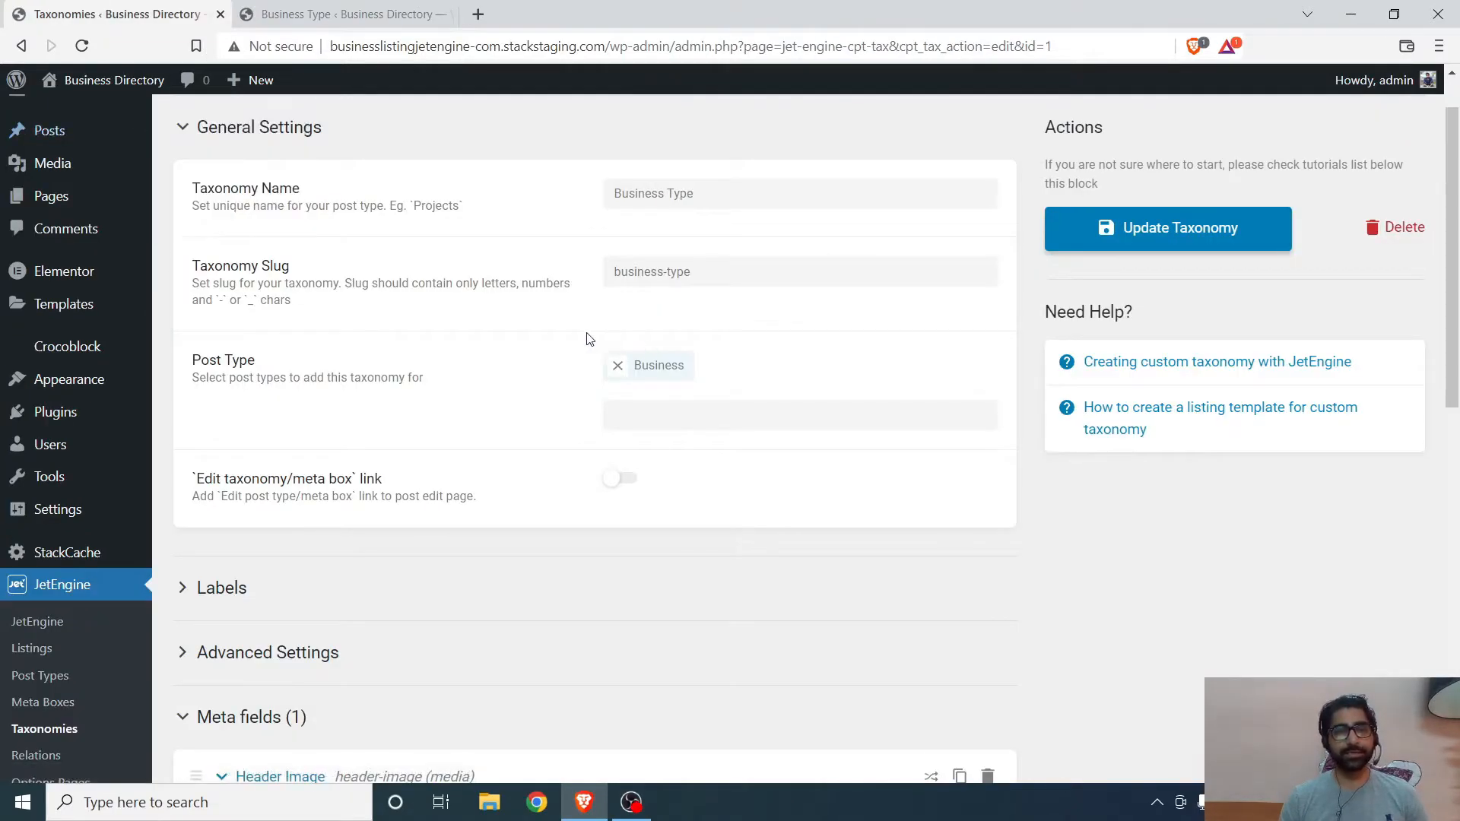
pyautogui.hotkey('ctrl', 'Tab')
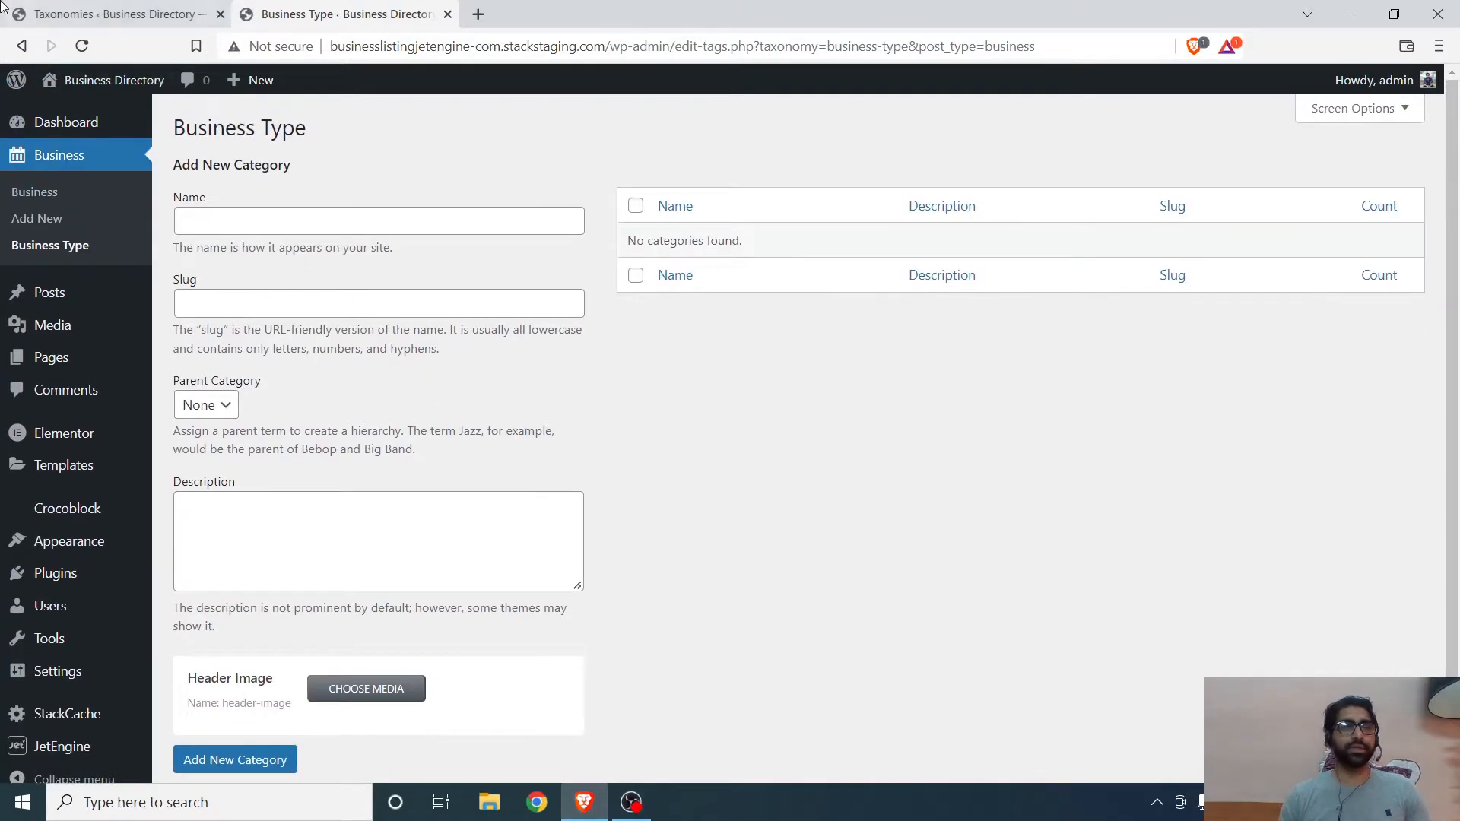
pyautogui.hotkey('ctrl', 'shift', 'Tab')
pyautogui.scroll(-5, 58, 577)
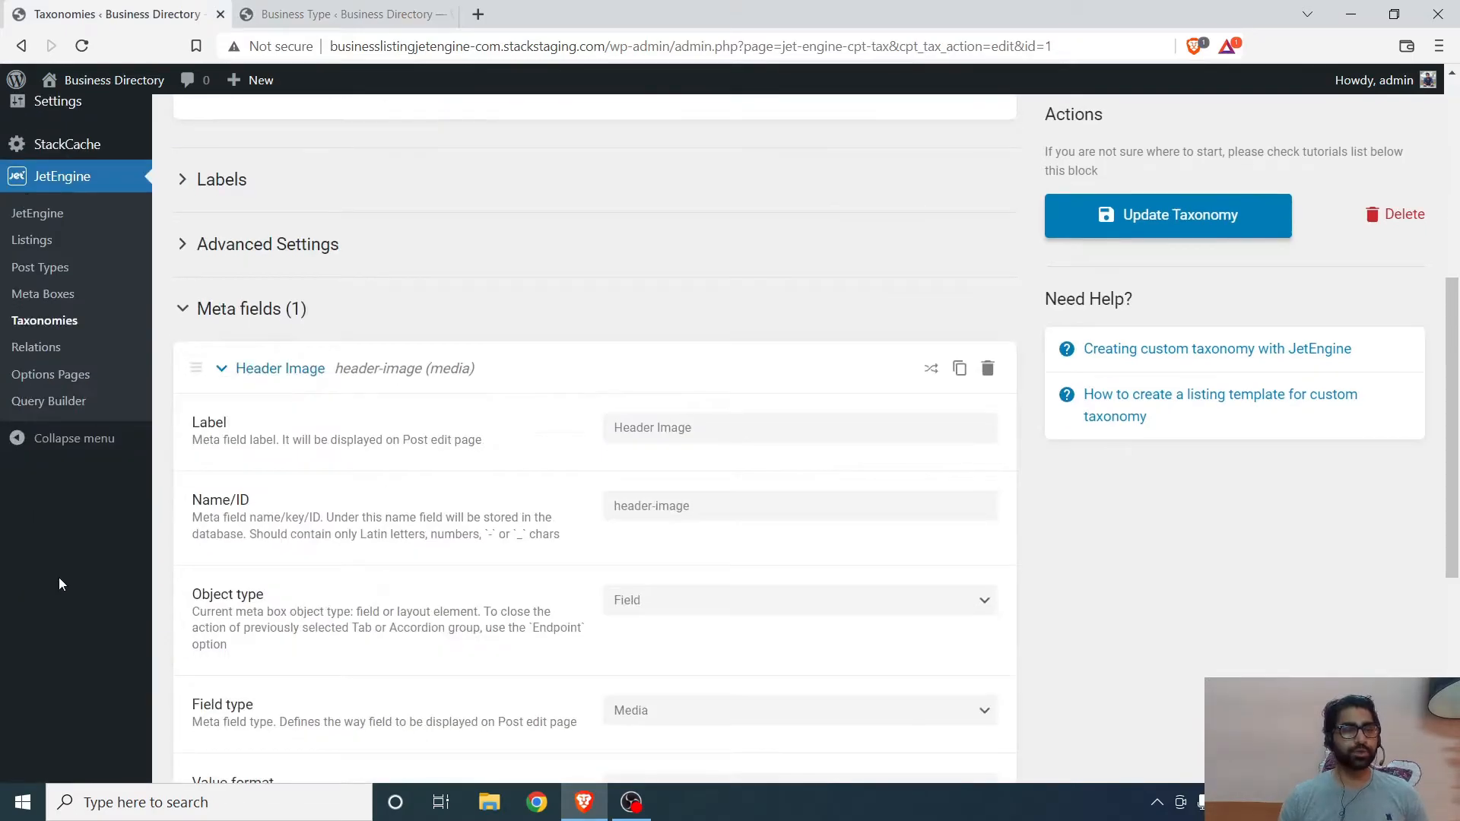
pyautogui.click(47, 267)
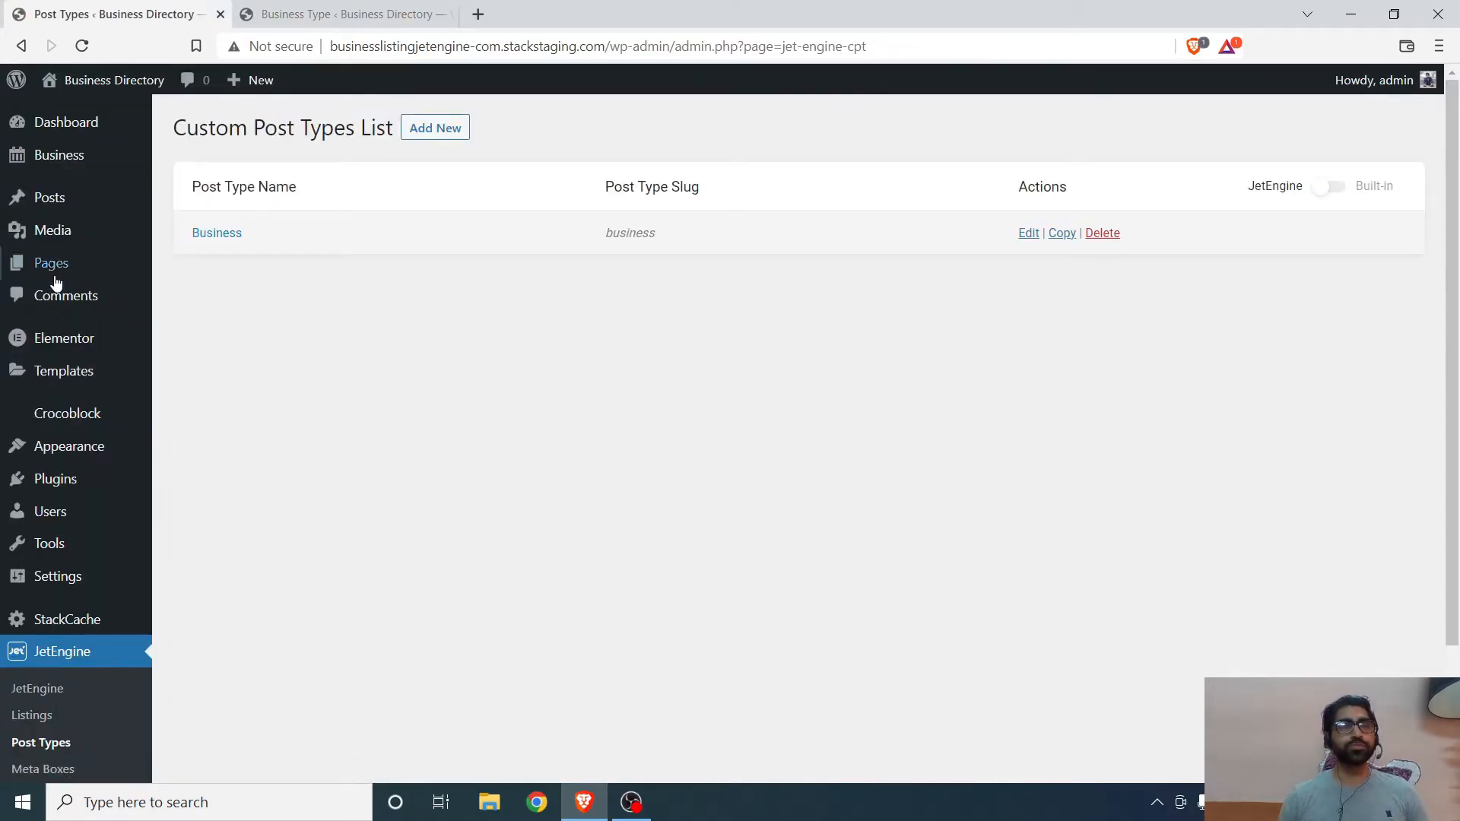
pyautogui.click(228, 233)
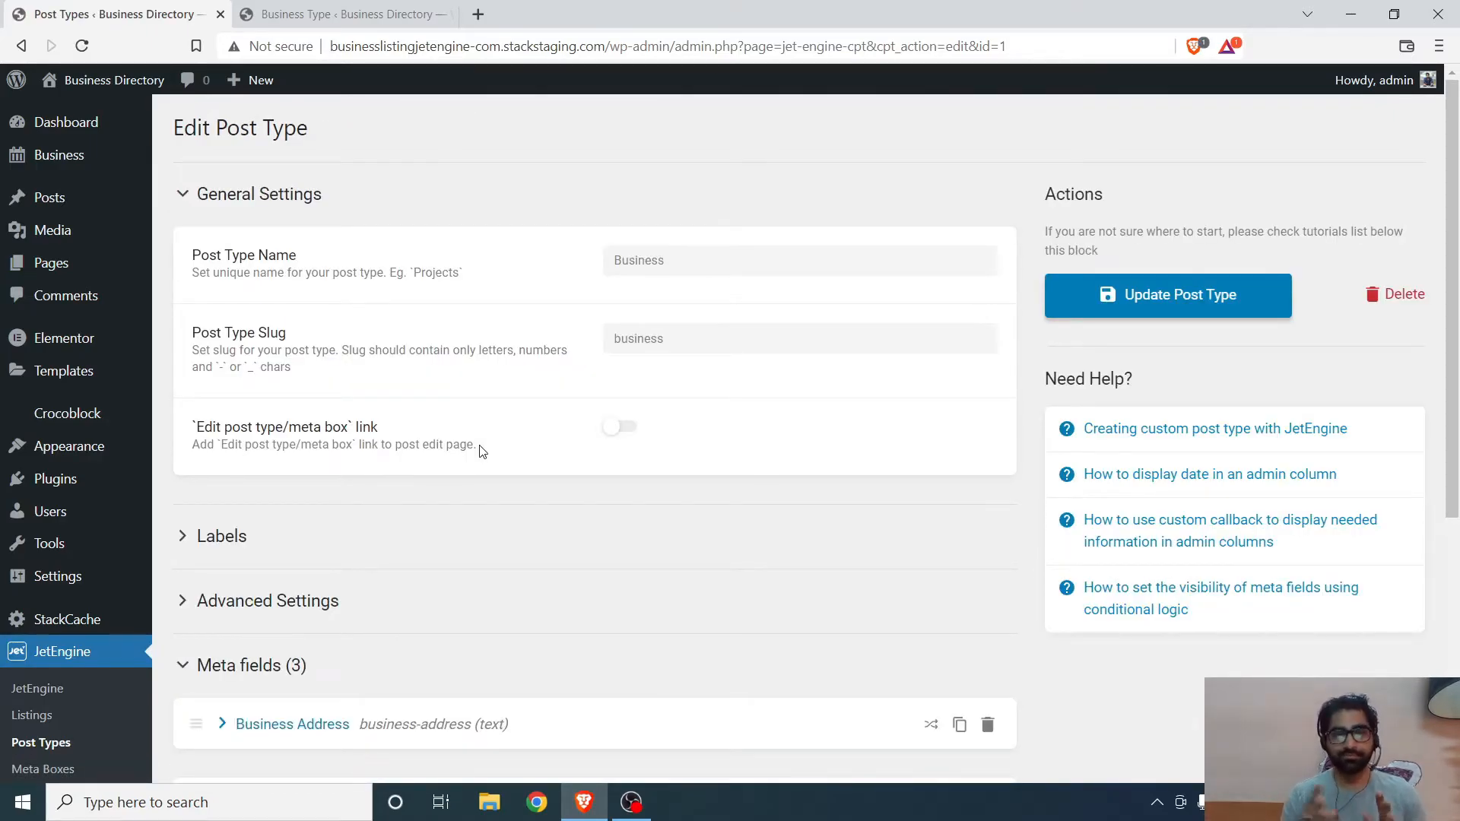
pyautogui.scroll(-3, 332, 395)
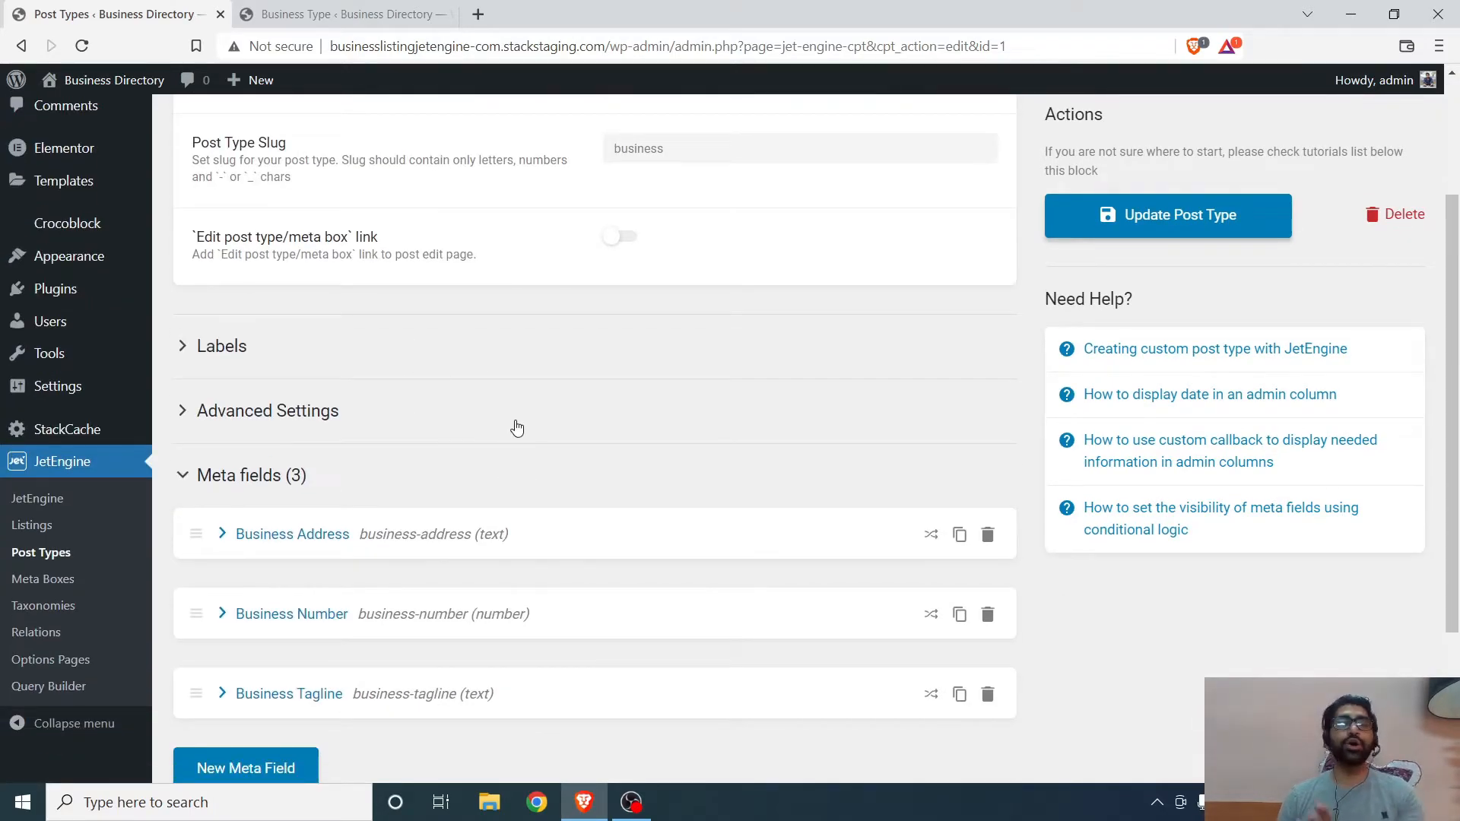
pyautogui.scroll(-3, 518, 423)
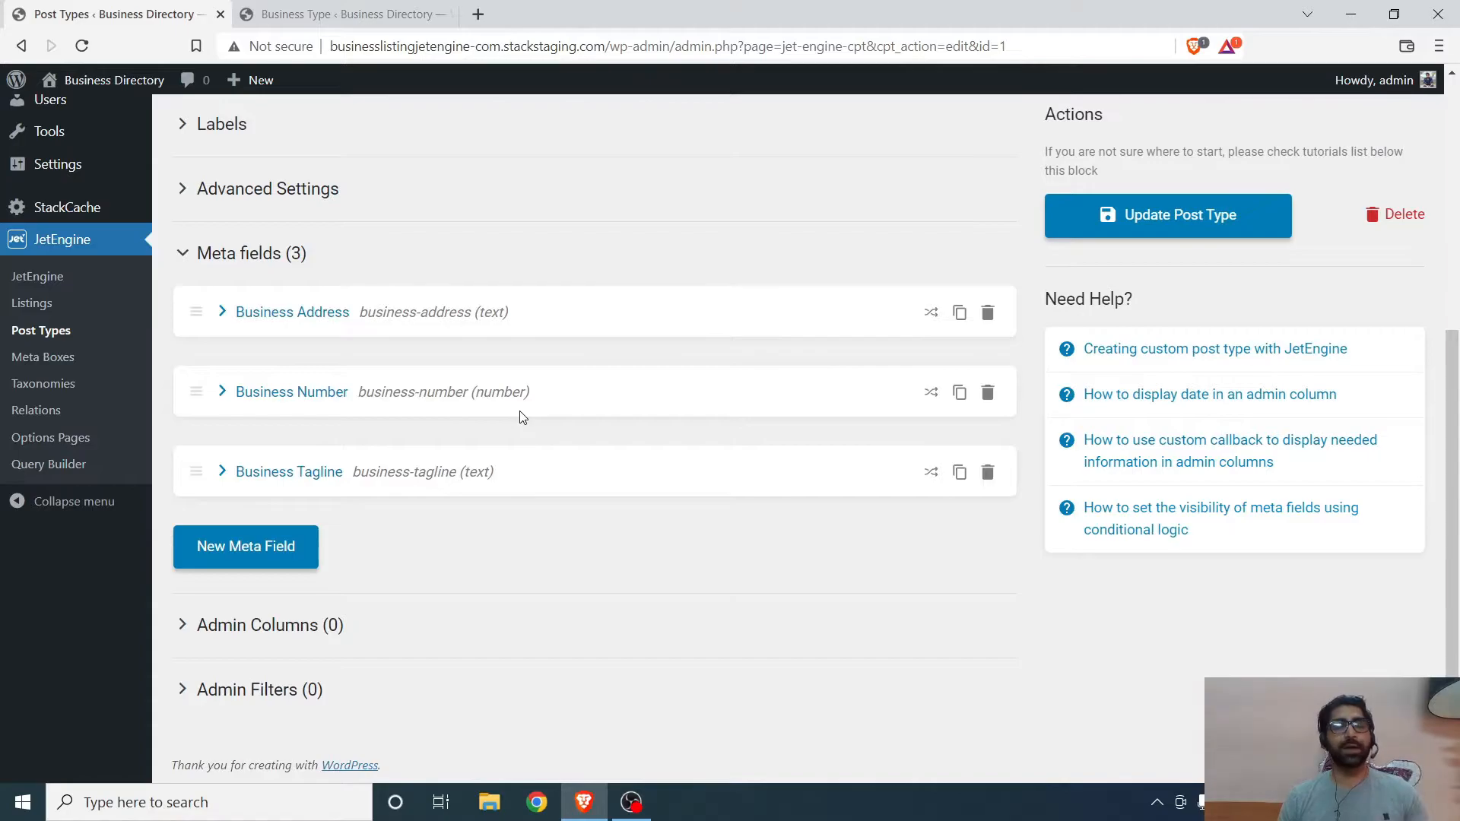
pyautogui.click(246, 547)
pyautogui.scroll(-4, 441, 503)
pyautogui.click(699, 327)
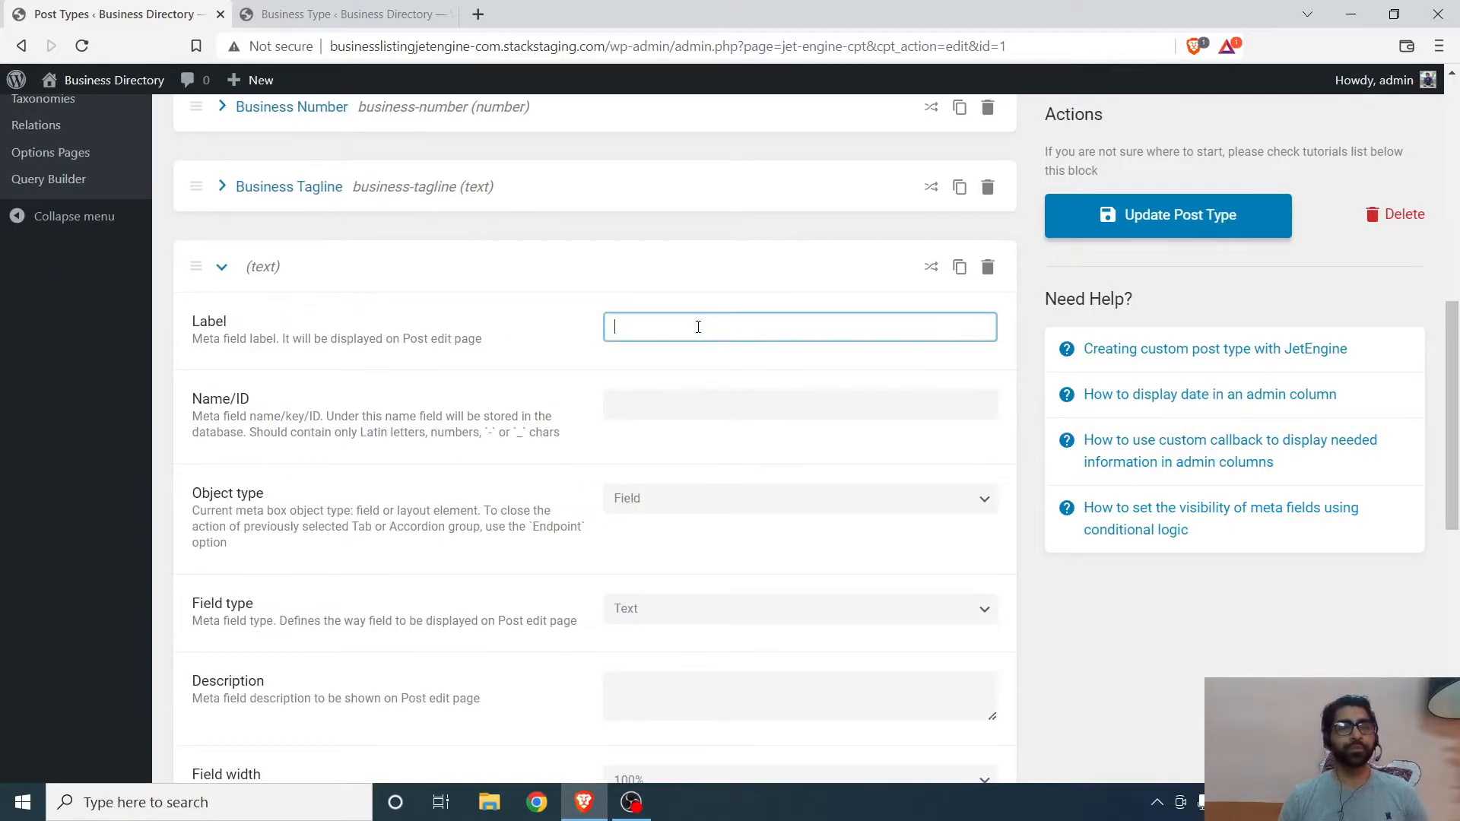
pyautogui.write('Busi')
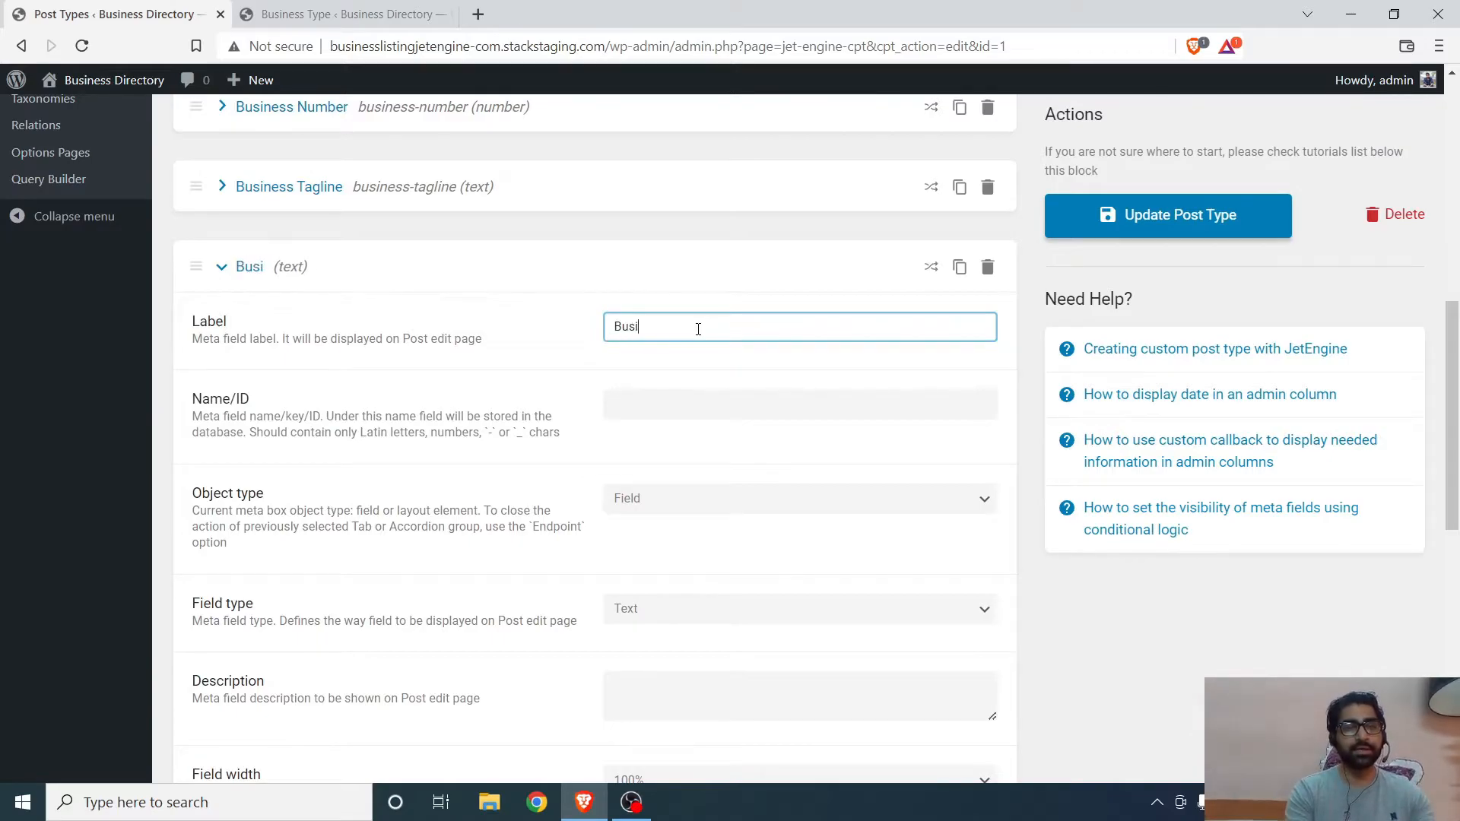
pyautogui.write('ness Gallery')
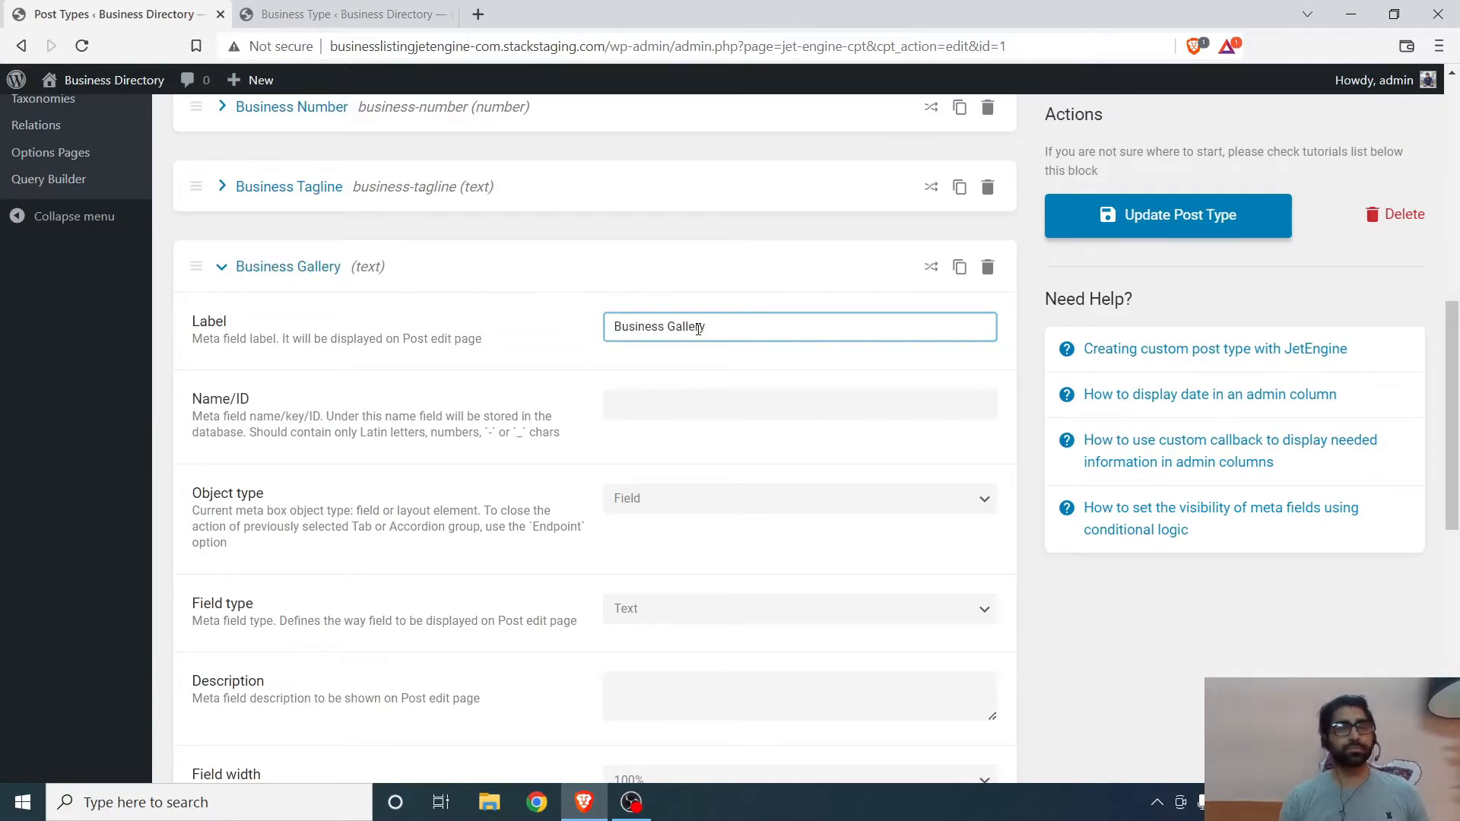
pyautogui.scroll(1, 668, 365)
pyautogui.click(620, 486)
# - Set the Business Gallery field type to Gallery and update the post type
pyautogui.scroll(-5, 525, 432)
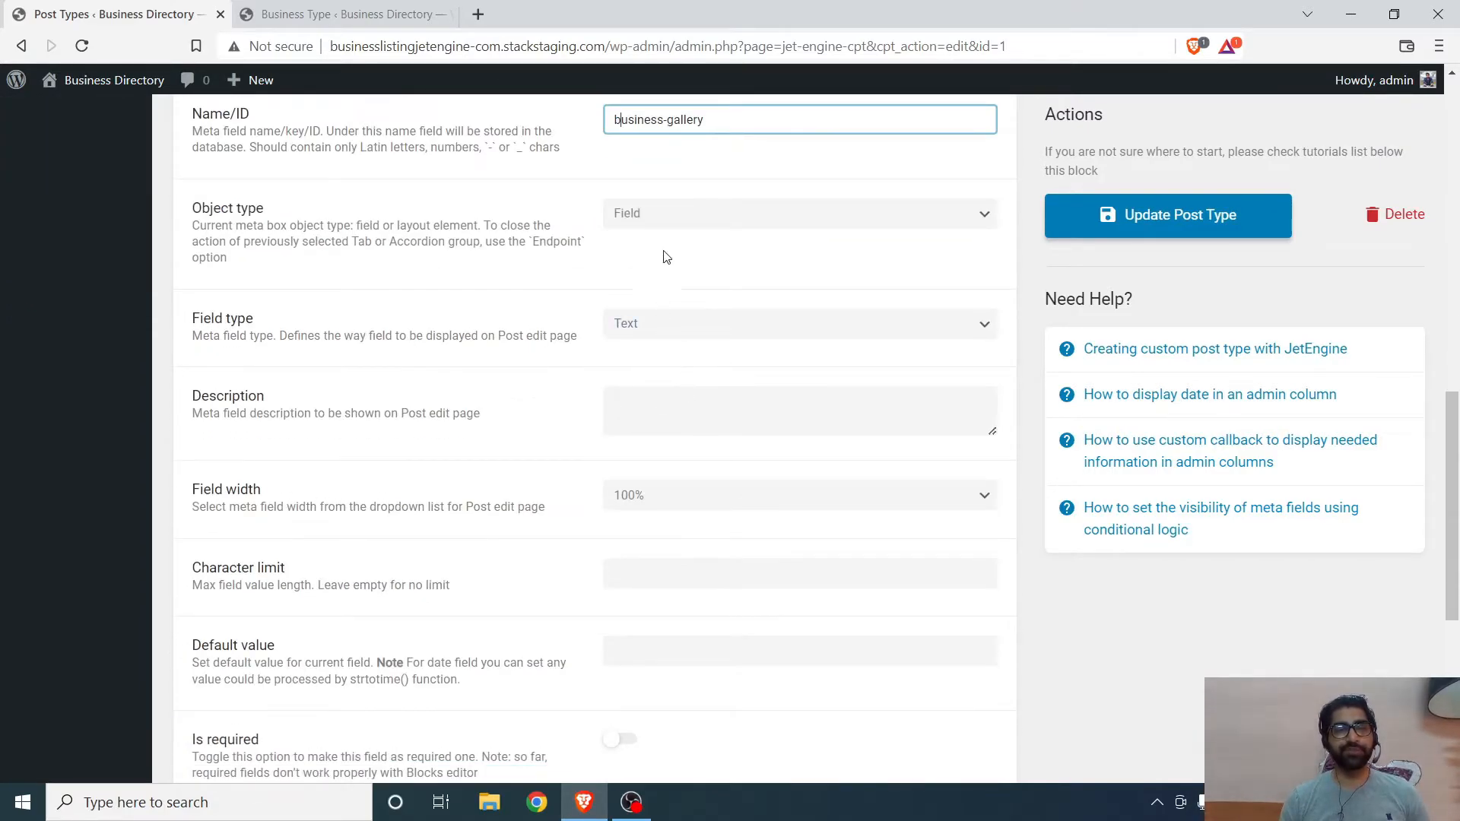
pyautogui.click(670, 334)
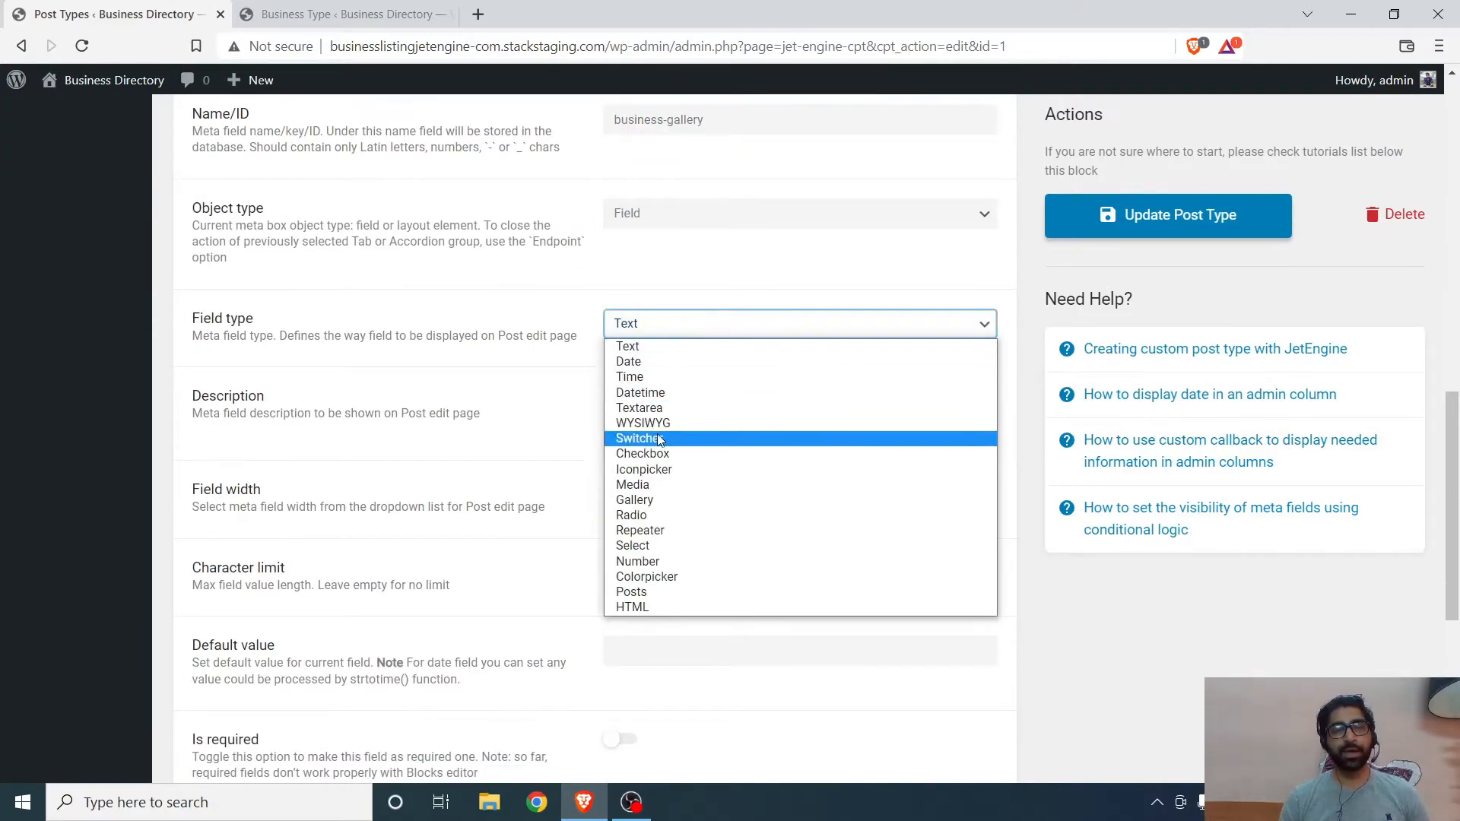
pyautogui.click(647, 501)
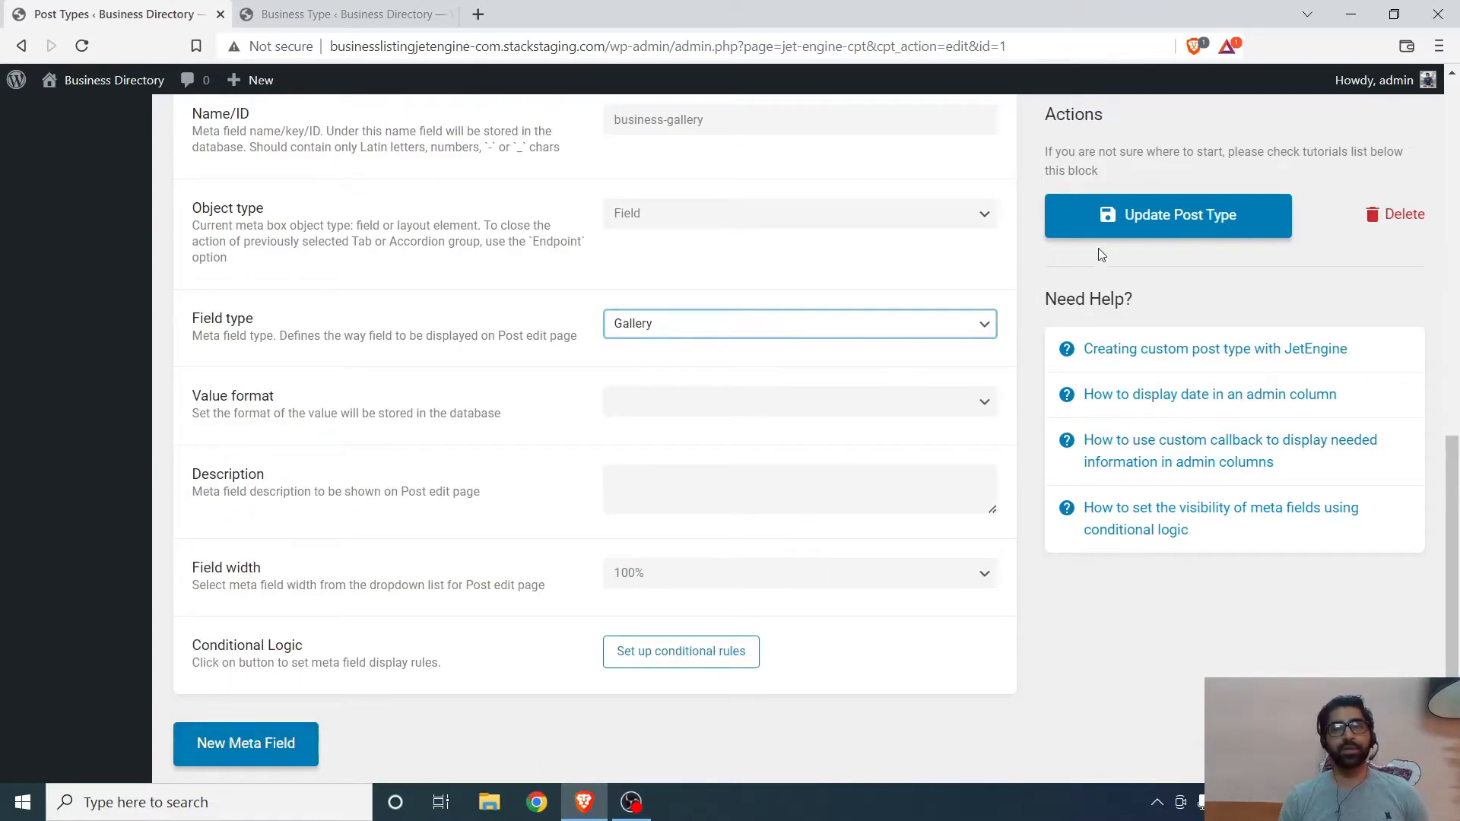
pyautogui.click(1151, 217)
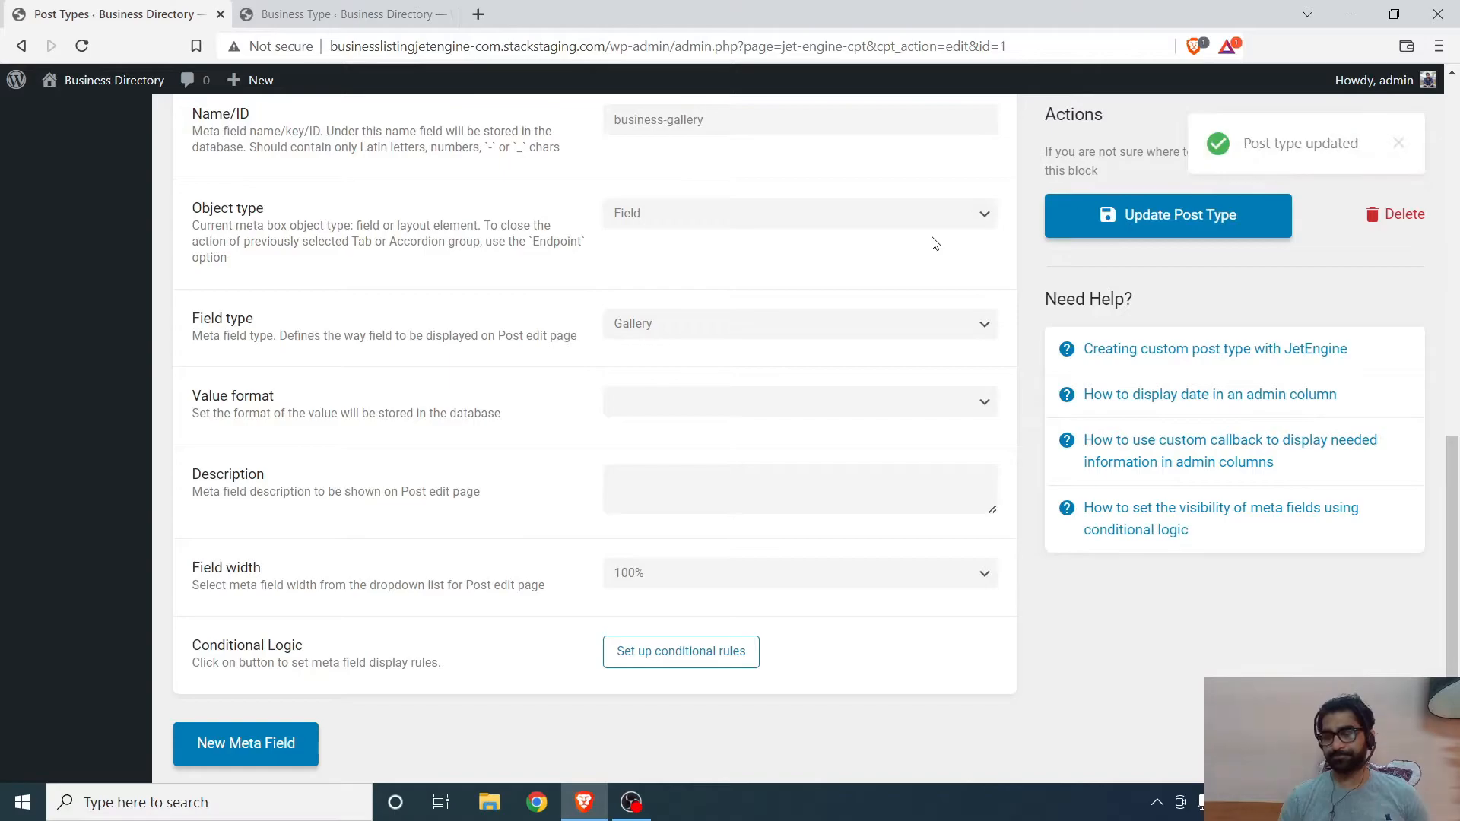
# - Open a new Business post in the second tab and dismiss the block editor welcome dialog
pyautogui.scroll(15, 336, 107)
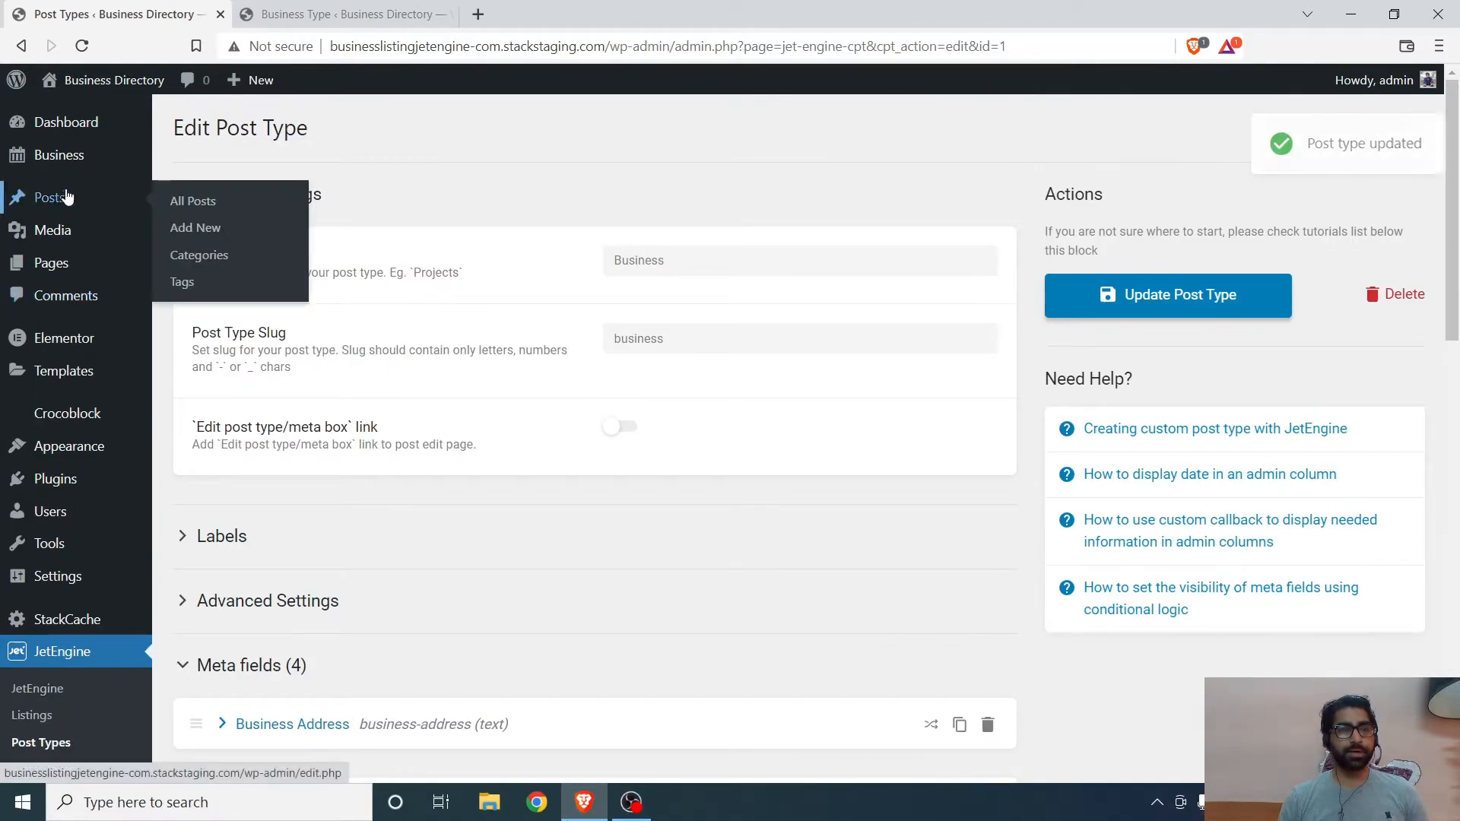
pyautogui.click(340, 12)
pyautogui.click(53, 195)
pyautogui.click(71, 221)
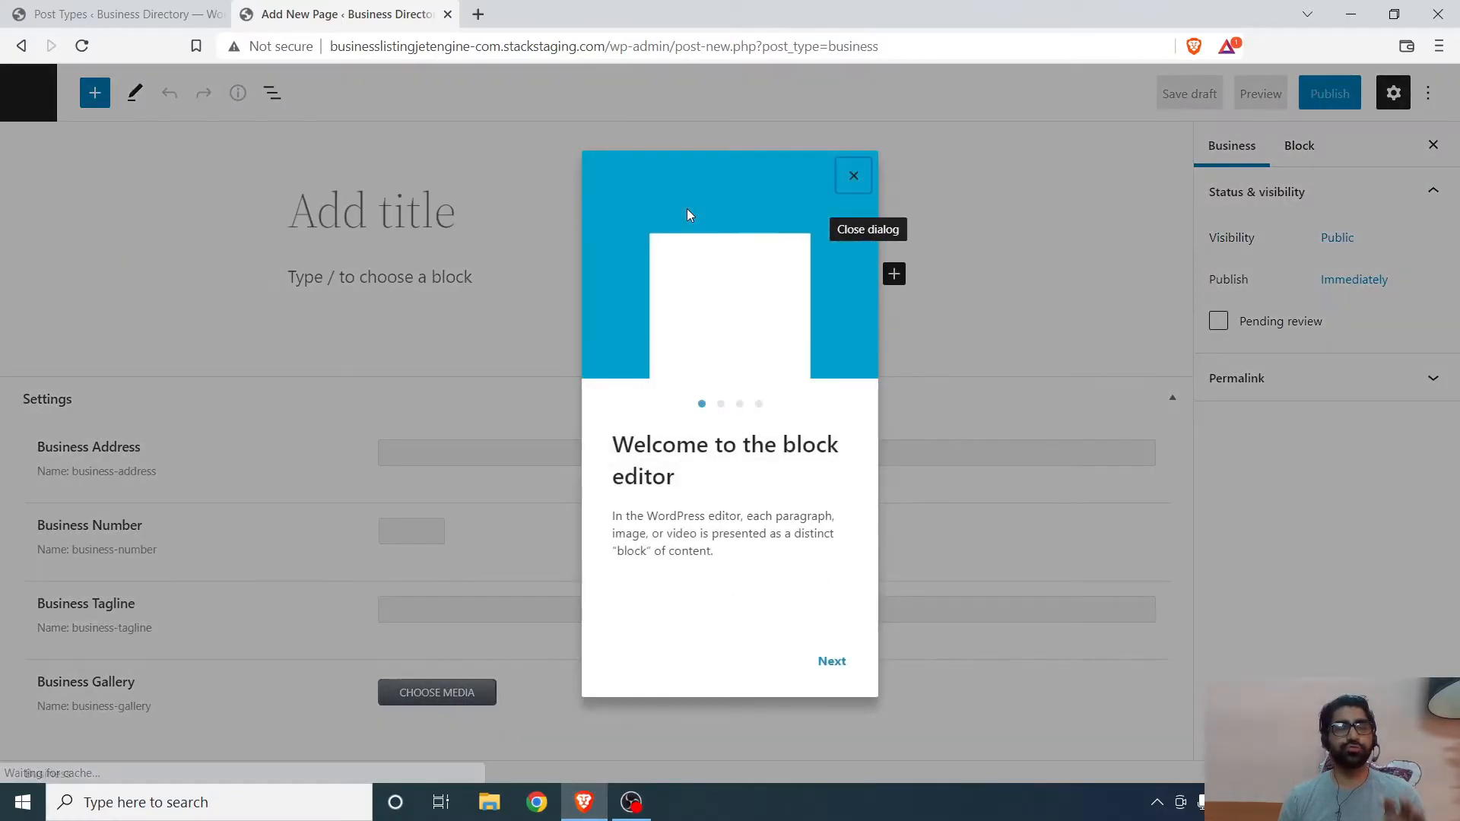
pyautogui.click(854, 177)
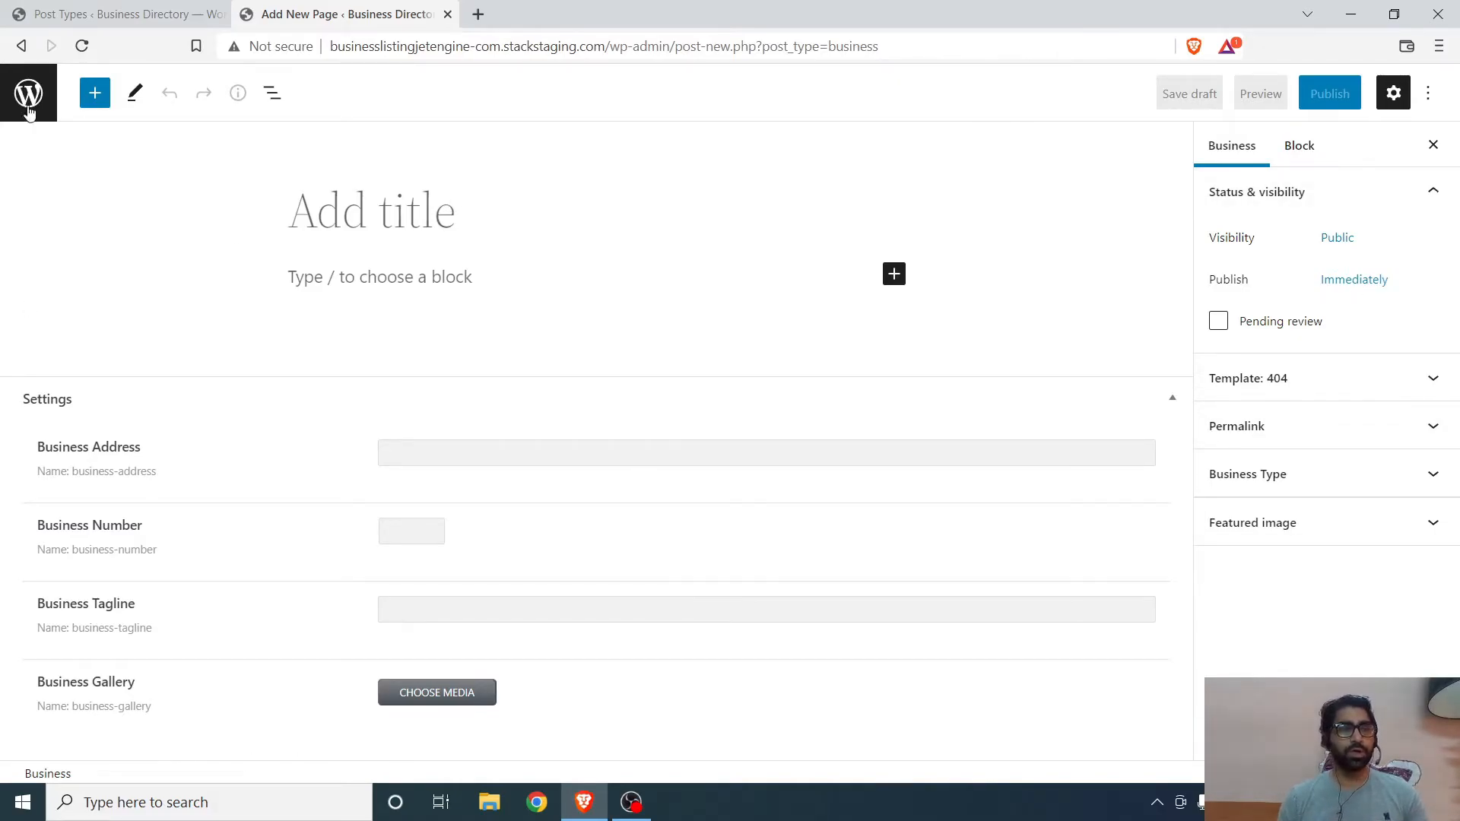
pyautogui.click(110, 11)
pyautogui.click(320, 11)
pyautogui.click(45, 10)
pyautogui.scroll(-5, 79, 444)
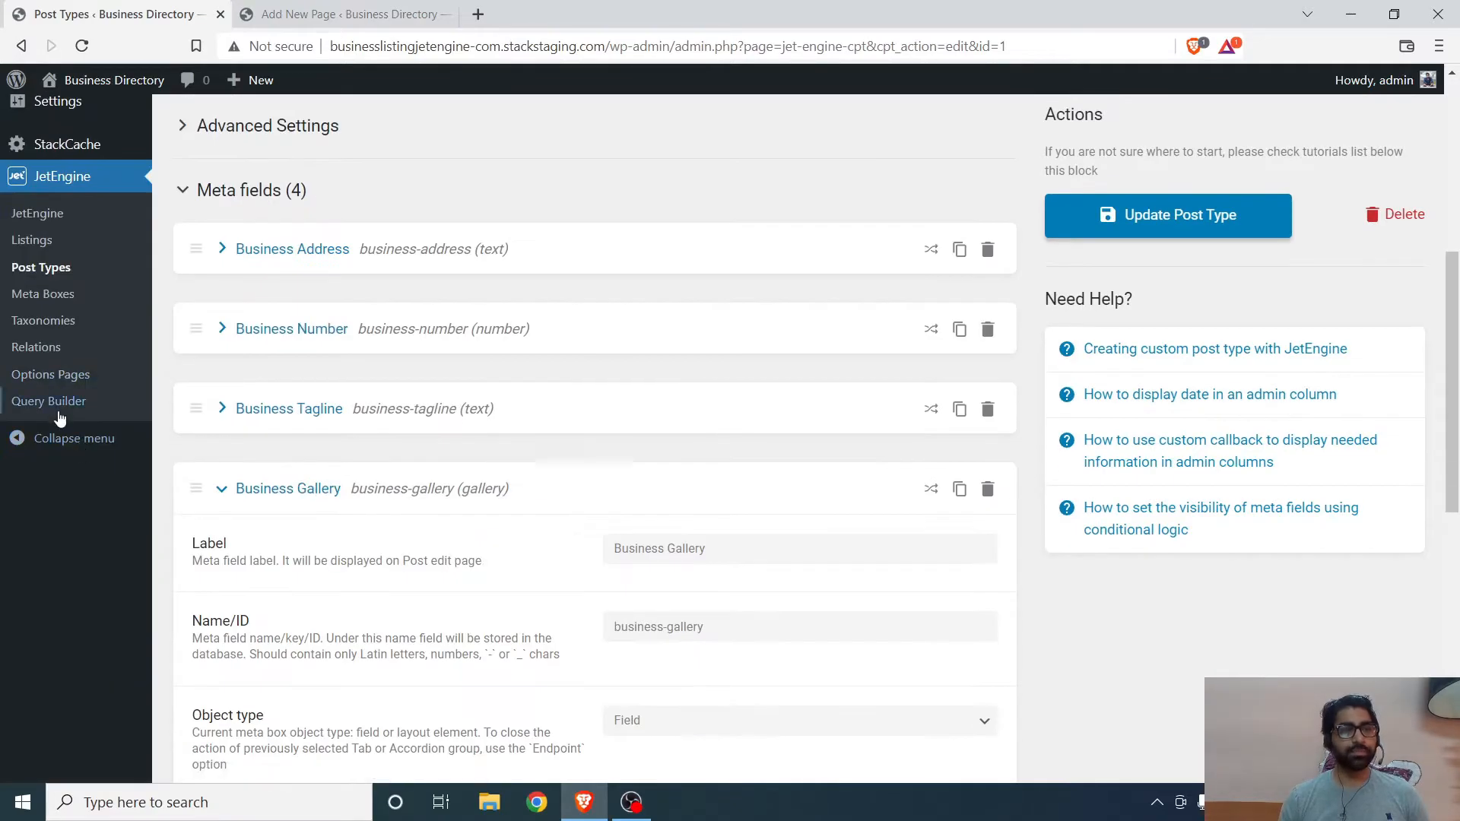
pyautogui.scroll(4, 79, 426)
# - Open the Add New Plugins page in a new tab and return to the new Business post
pyautogui.rightClick(79, 286)
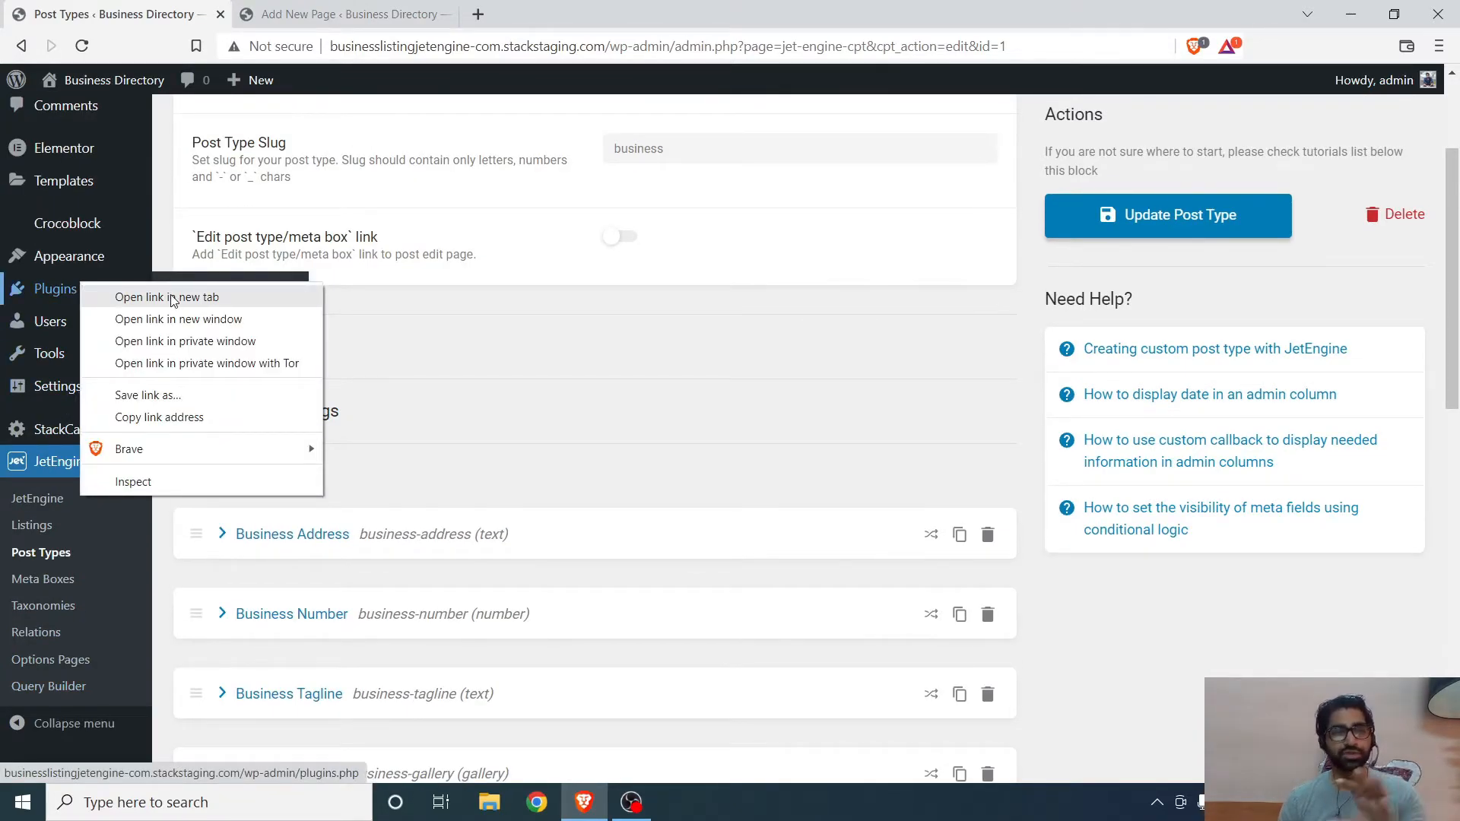
pyautogui.click(169, 303)
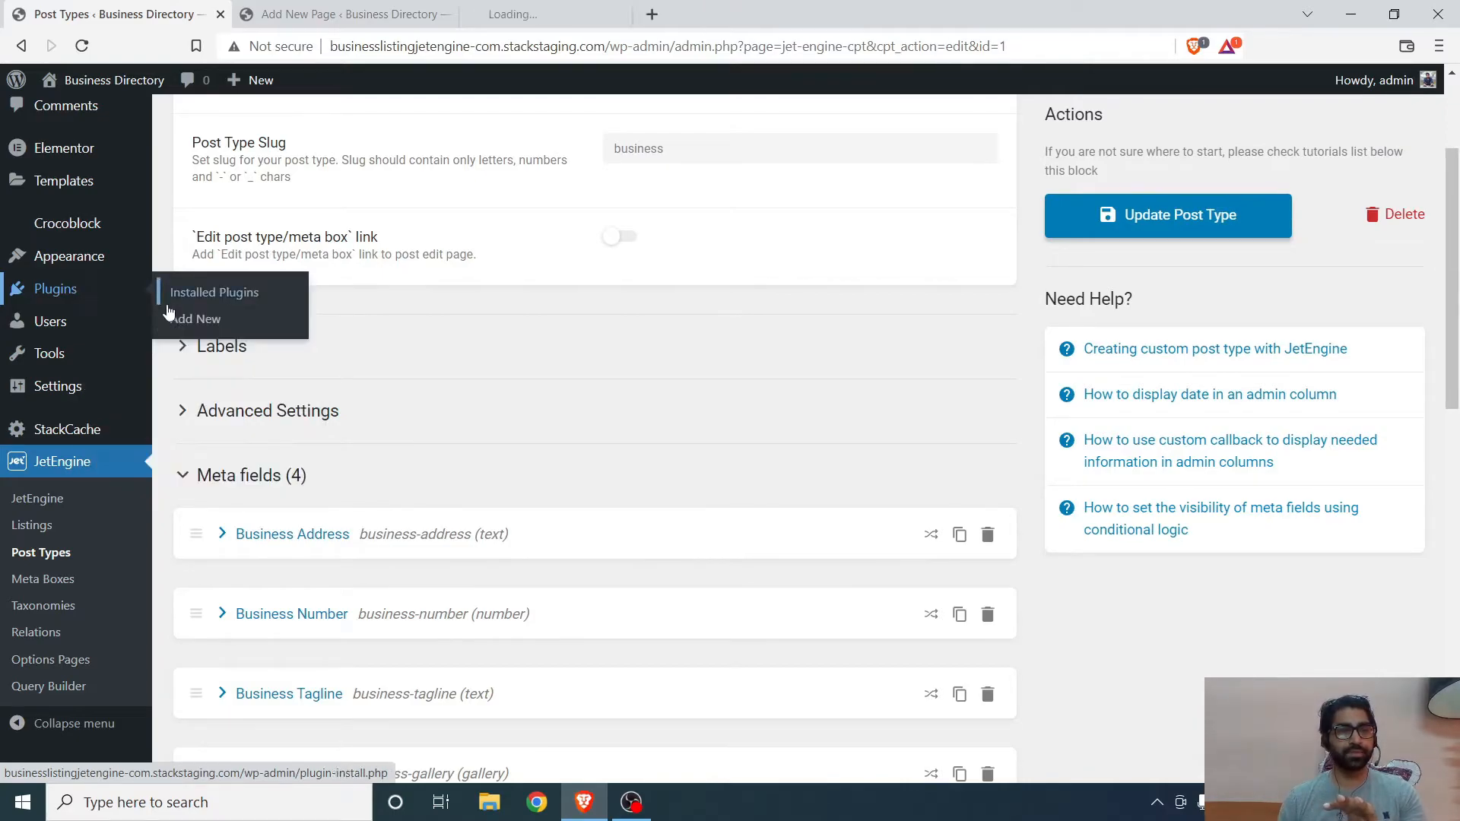
pyautogui.click(617, 9)
pyautogui.click(285, 128)
pyautogui.hotkey('ctrl', 'shift', 'Tab')
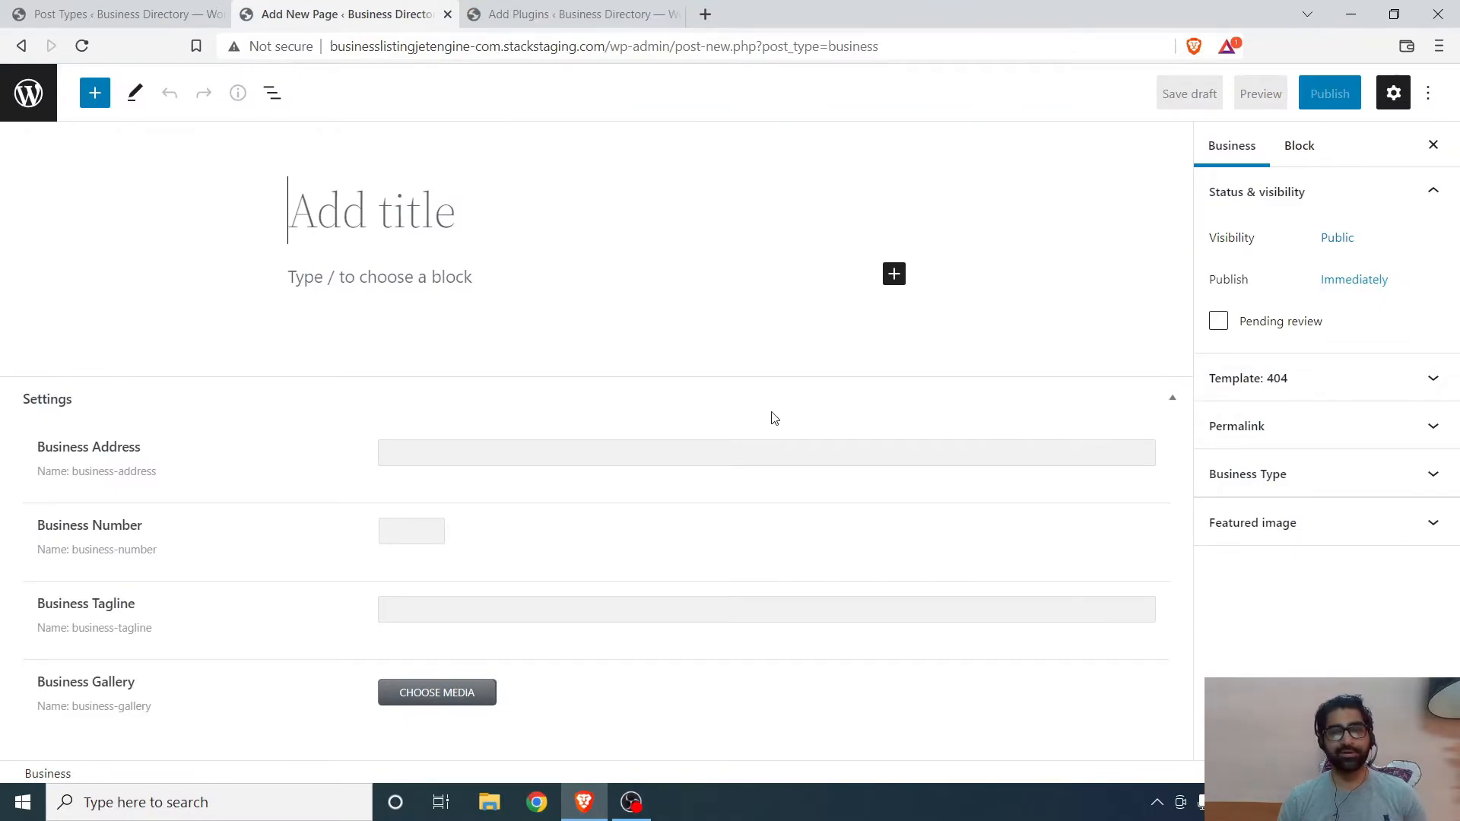
# - Review the new Business post's sidebar panels, meta fields and the gallery media chooser, then close the chooser
pyautogui.click(384, 278)
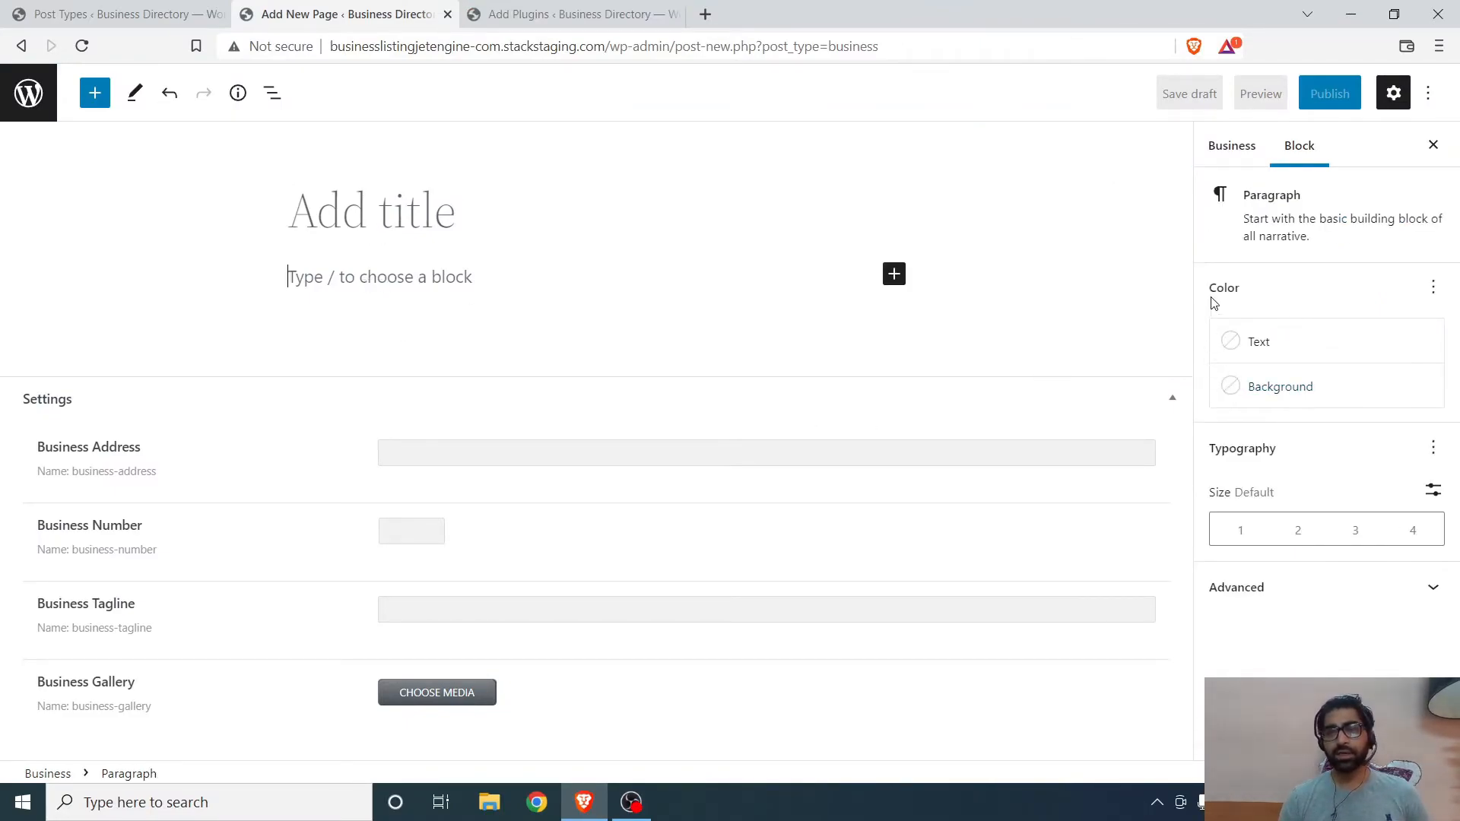
pyautogui.click(1237, 147)
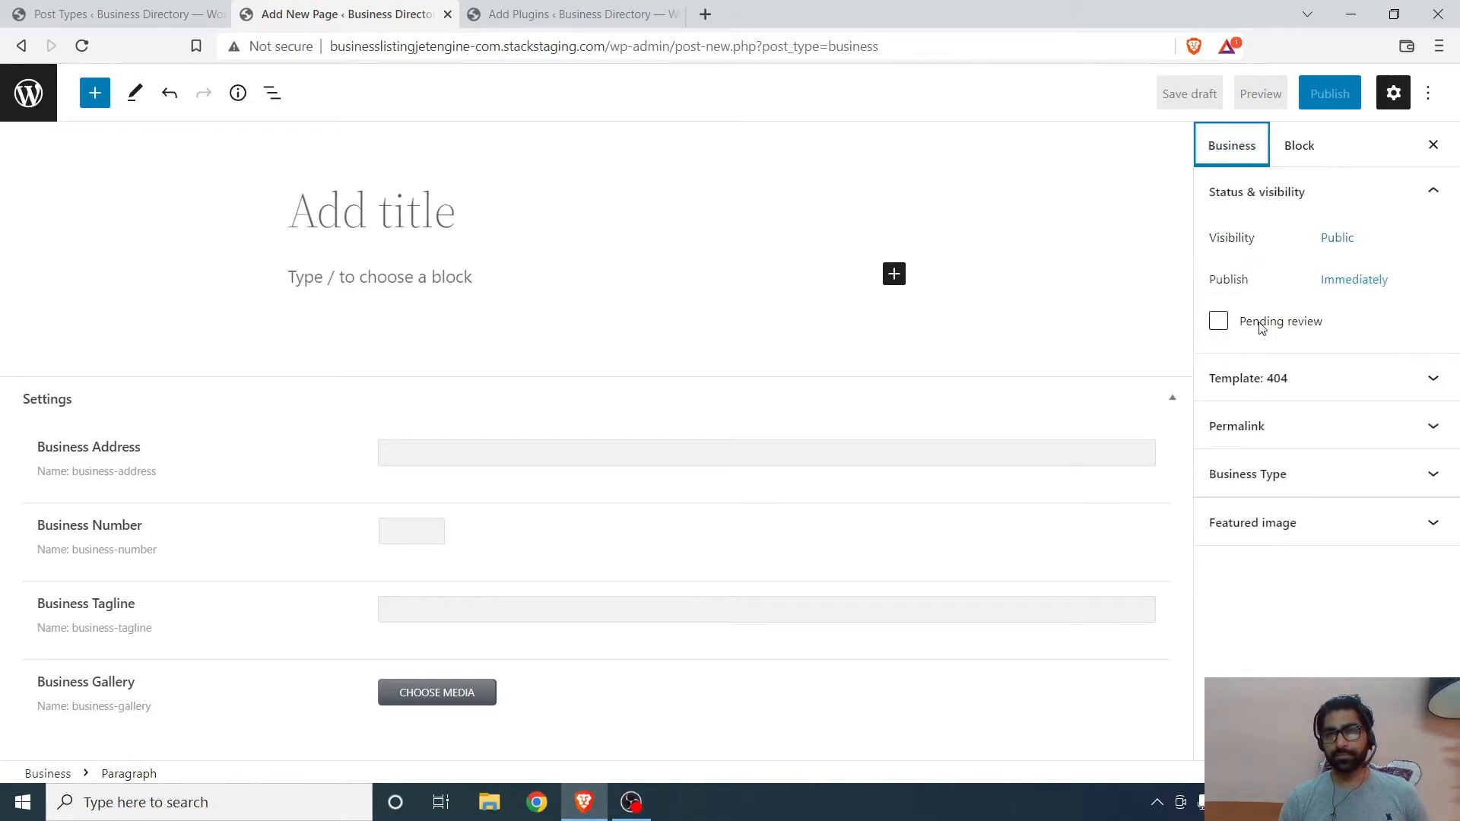
pyautogui.click(1300, 535)
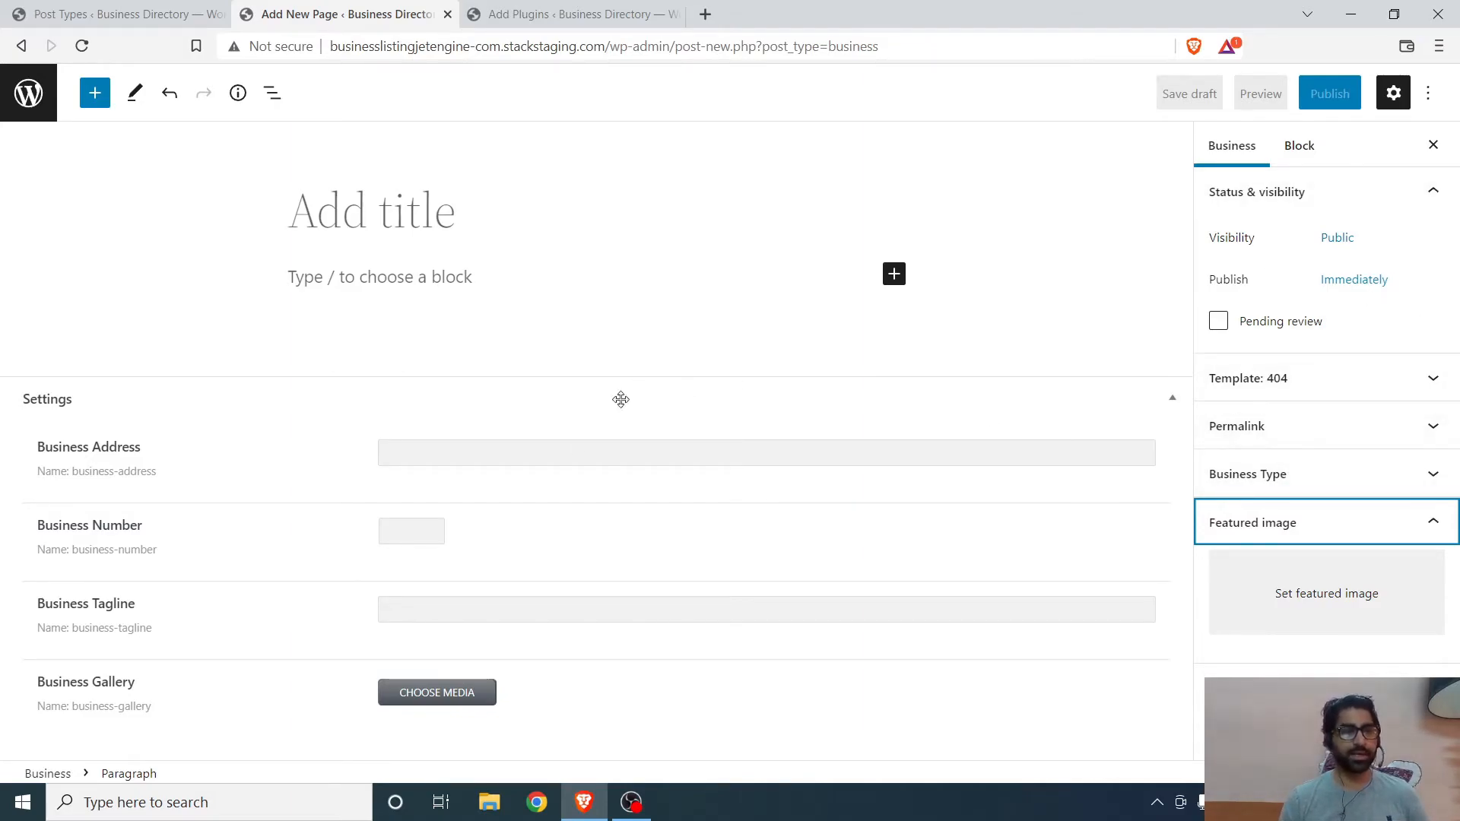
pyautogui.click(455, 442)
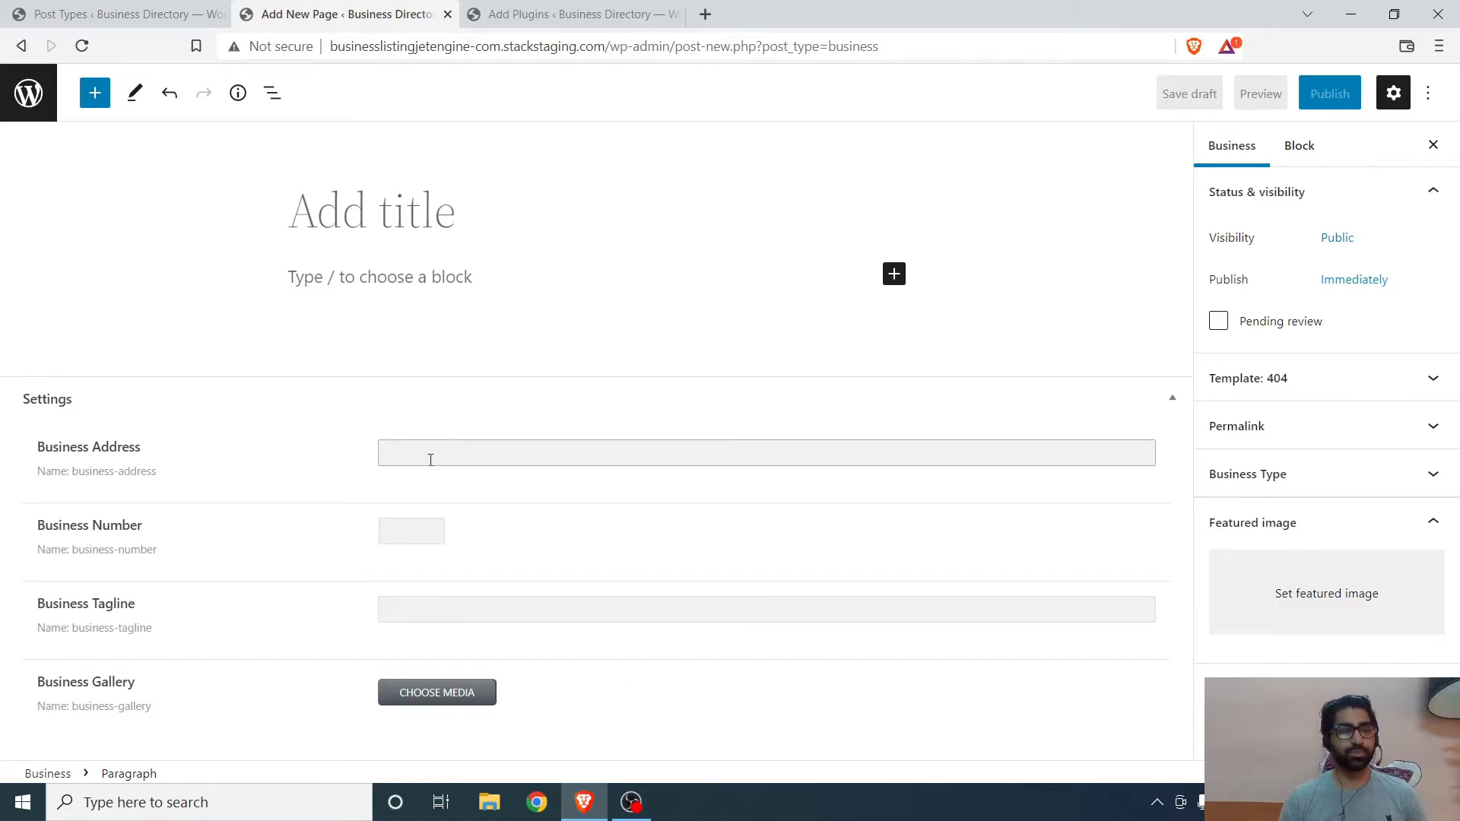
pyautogui.click(415, 535)
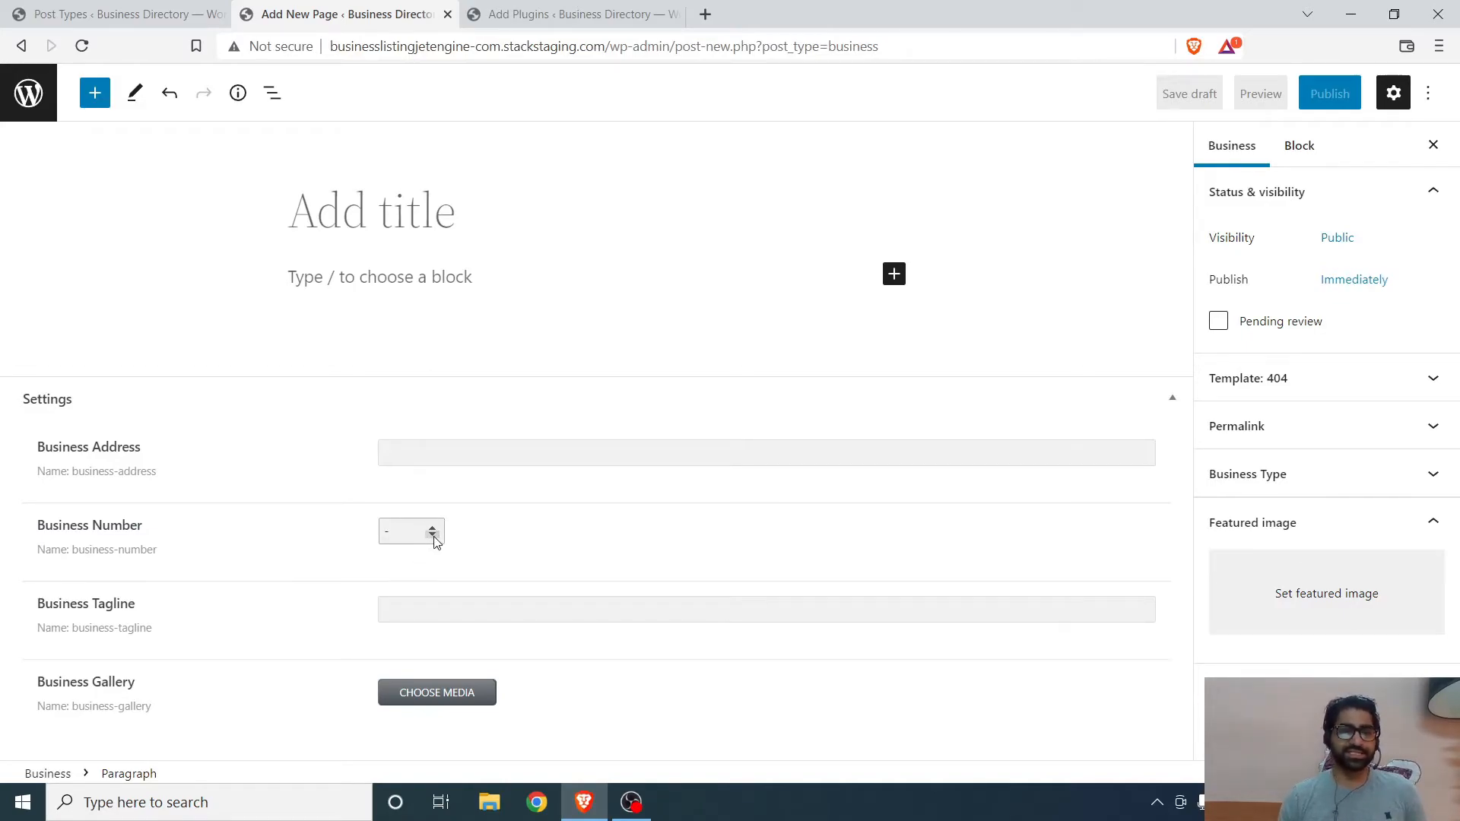
pyautogui.click(451, 613)
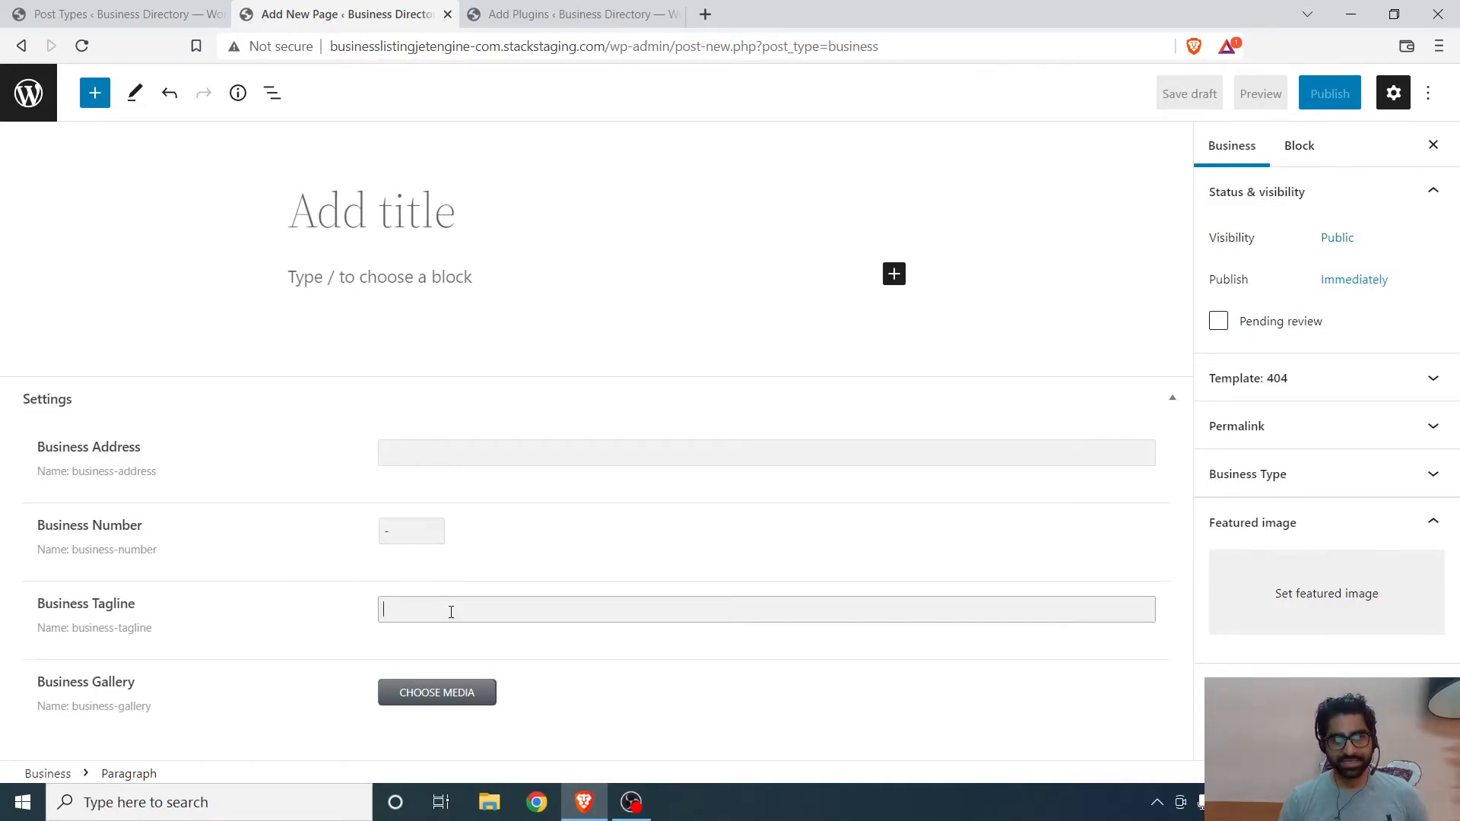
pyautogui.click(444, 702)
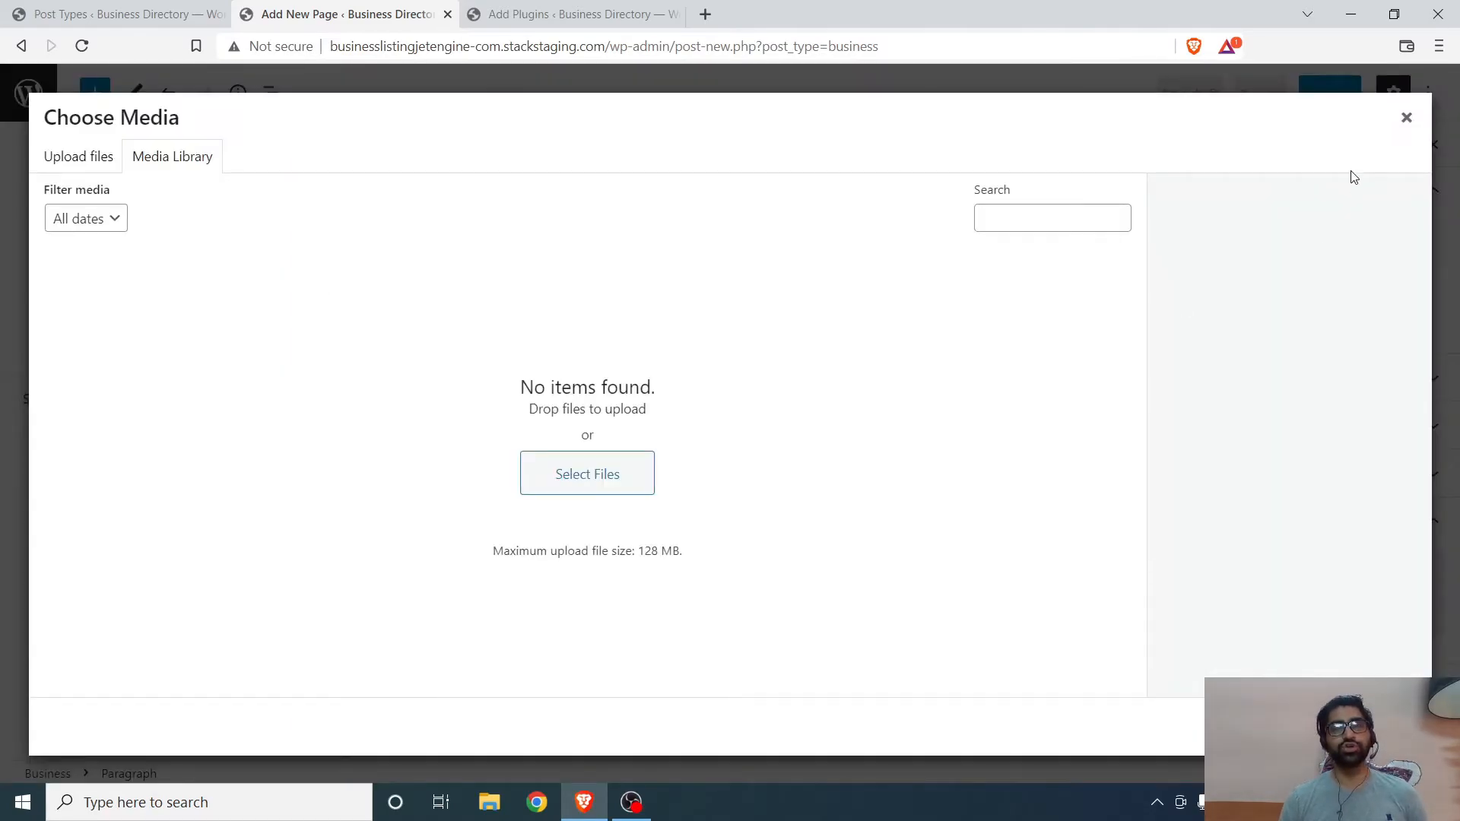
pyautogui.click(1402, 124)
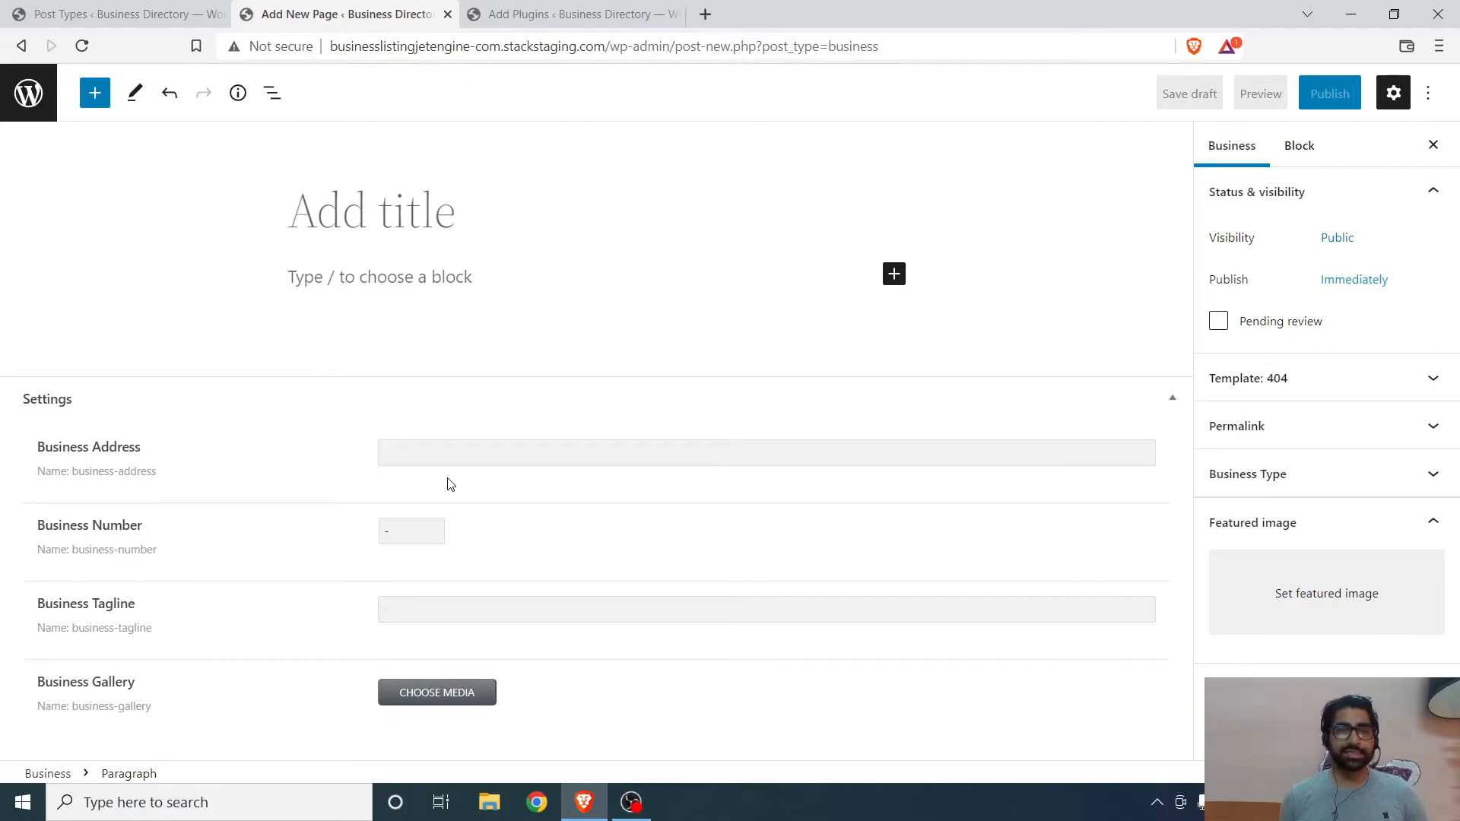
# - Install and activate the Classic Editor plugin
pyautogui.click(596, 9)
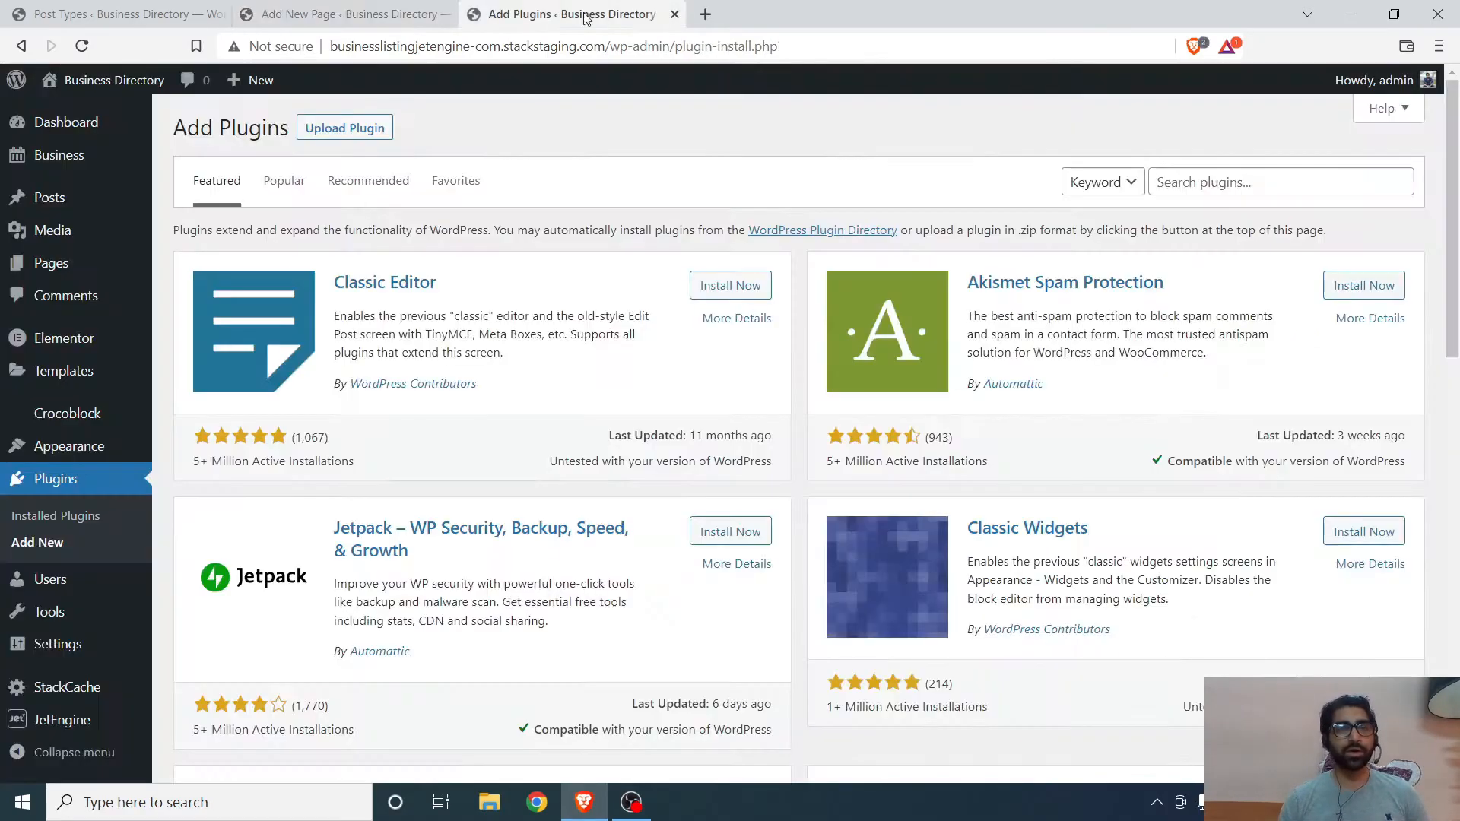
pyautogui.click(755, 290)
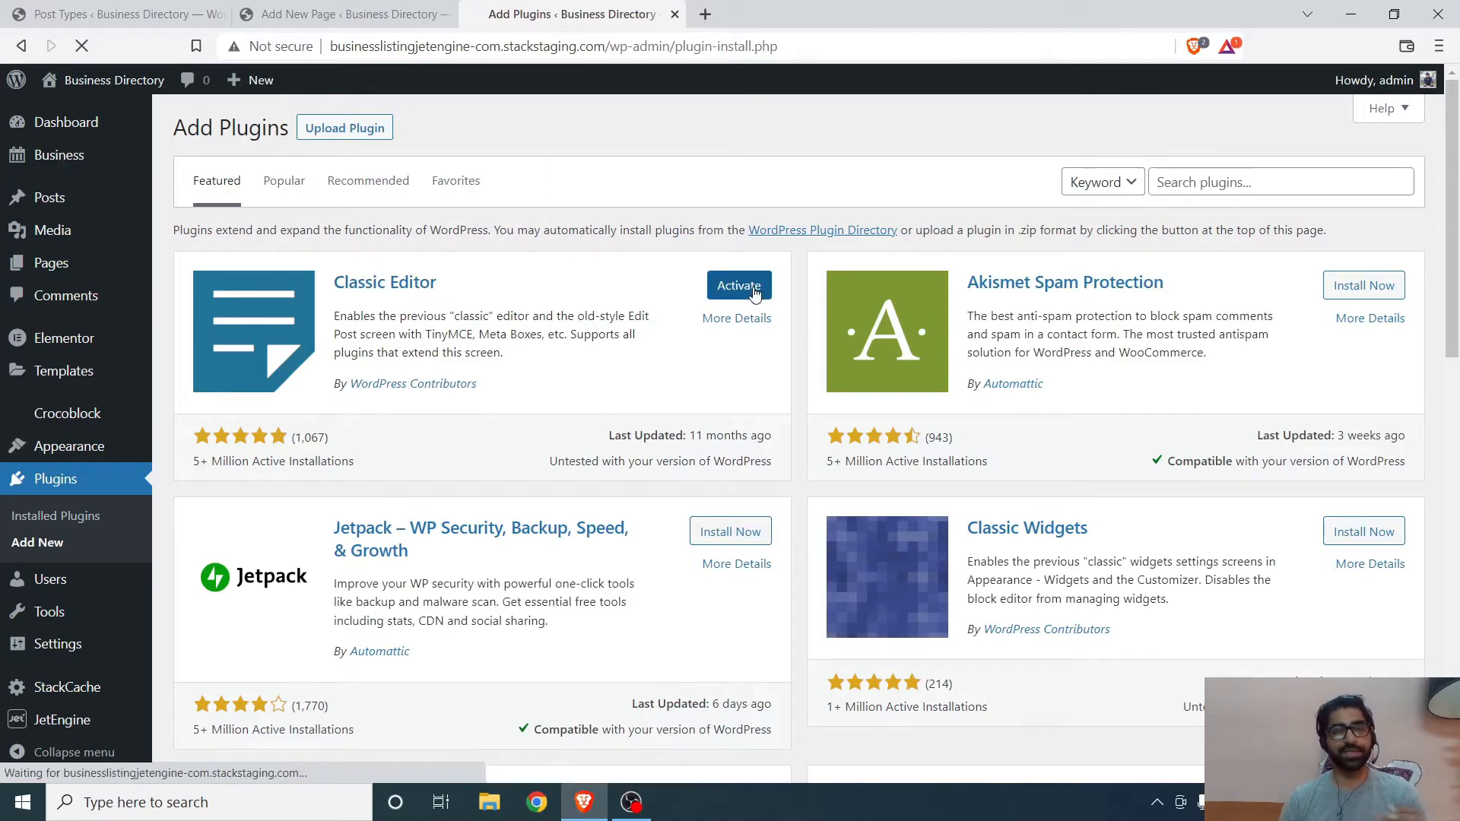
pyautogui.click(335, 17)
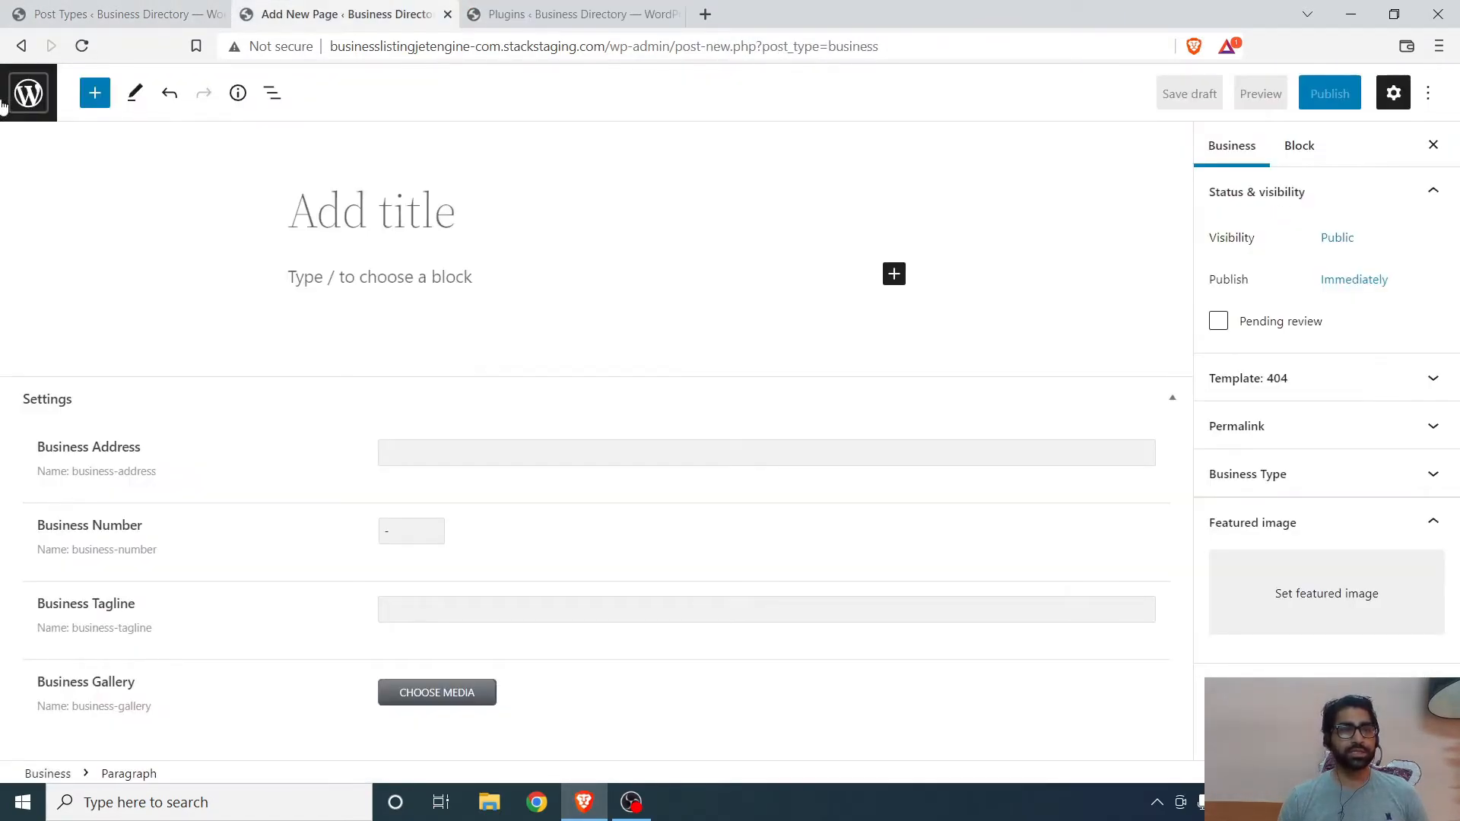
# - Reload the new Business post and review its classic editor layout and meta fields
pyautogui.click(82, 46)
pyautogui.click(821, 155)
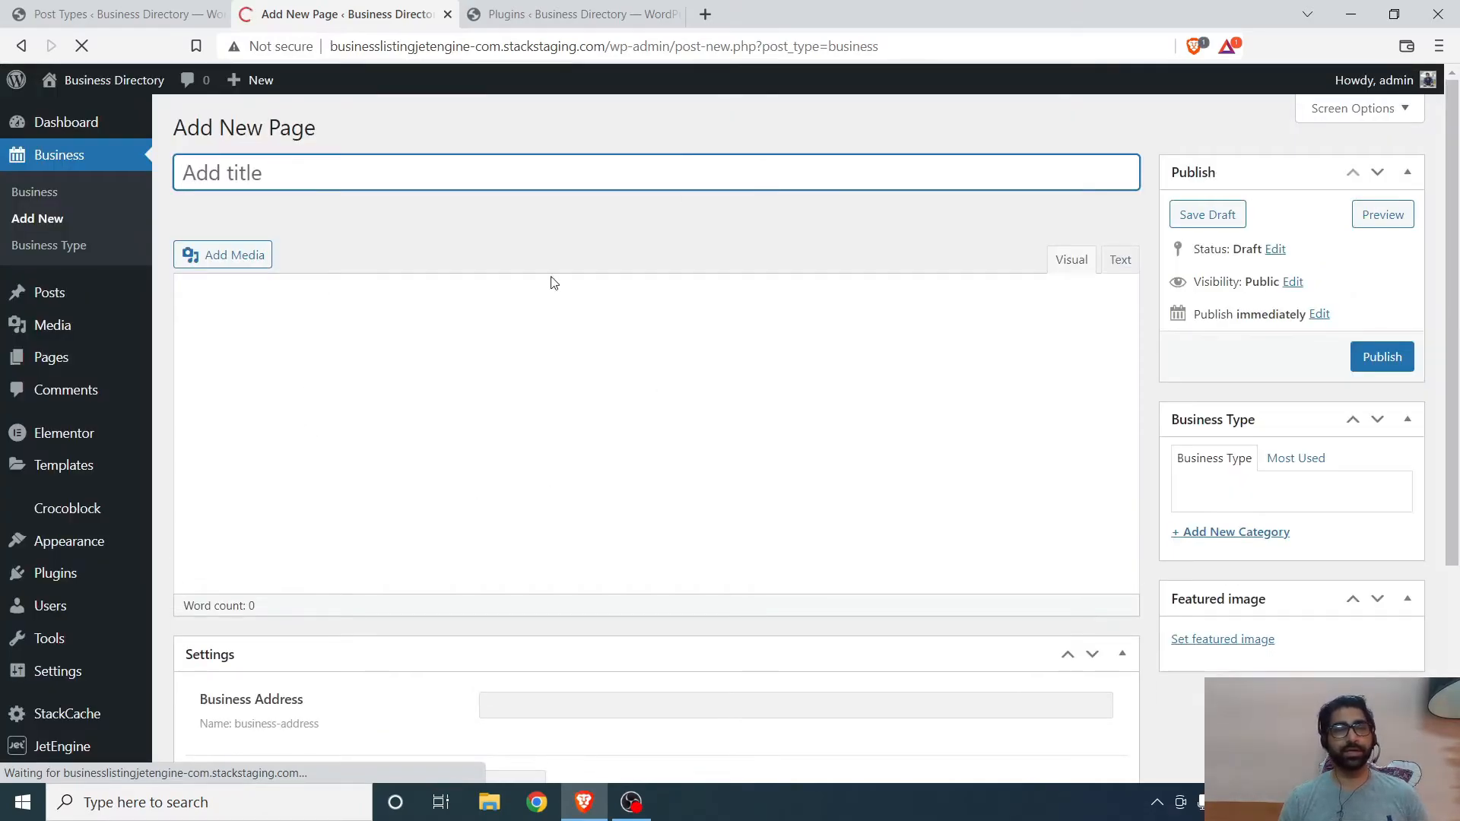
pyautogui.scroll(-4, 461, 162)
pyautogui.scroll(4, 426, 244)
pyautogui.click(356, 348)
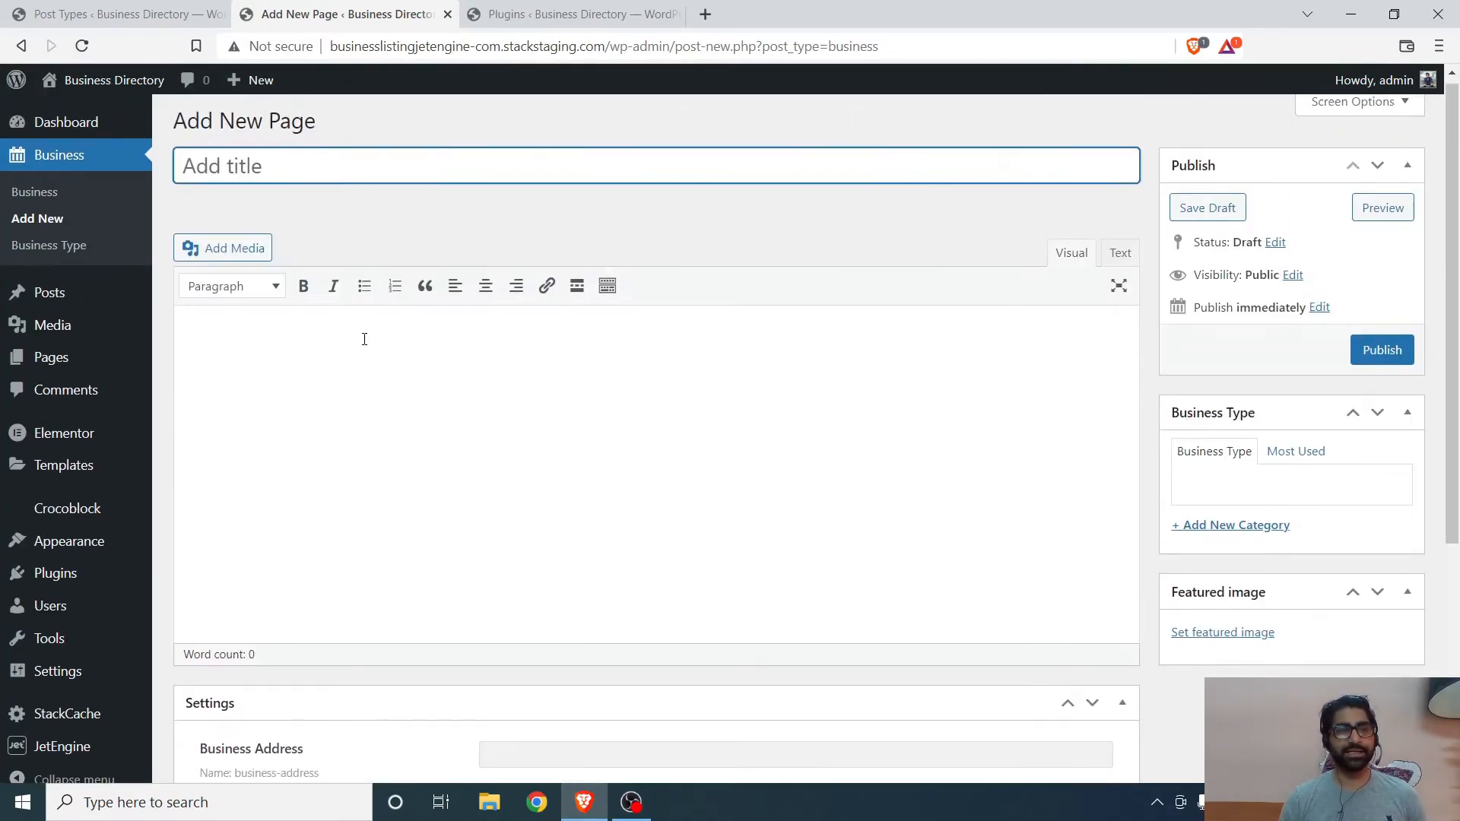
pyautogui.scroll(-5, 365, 349)
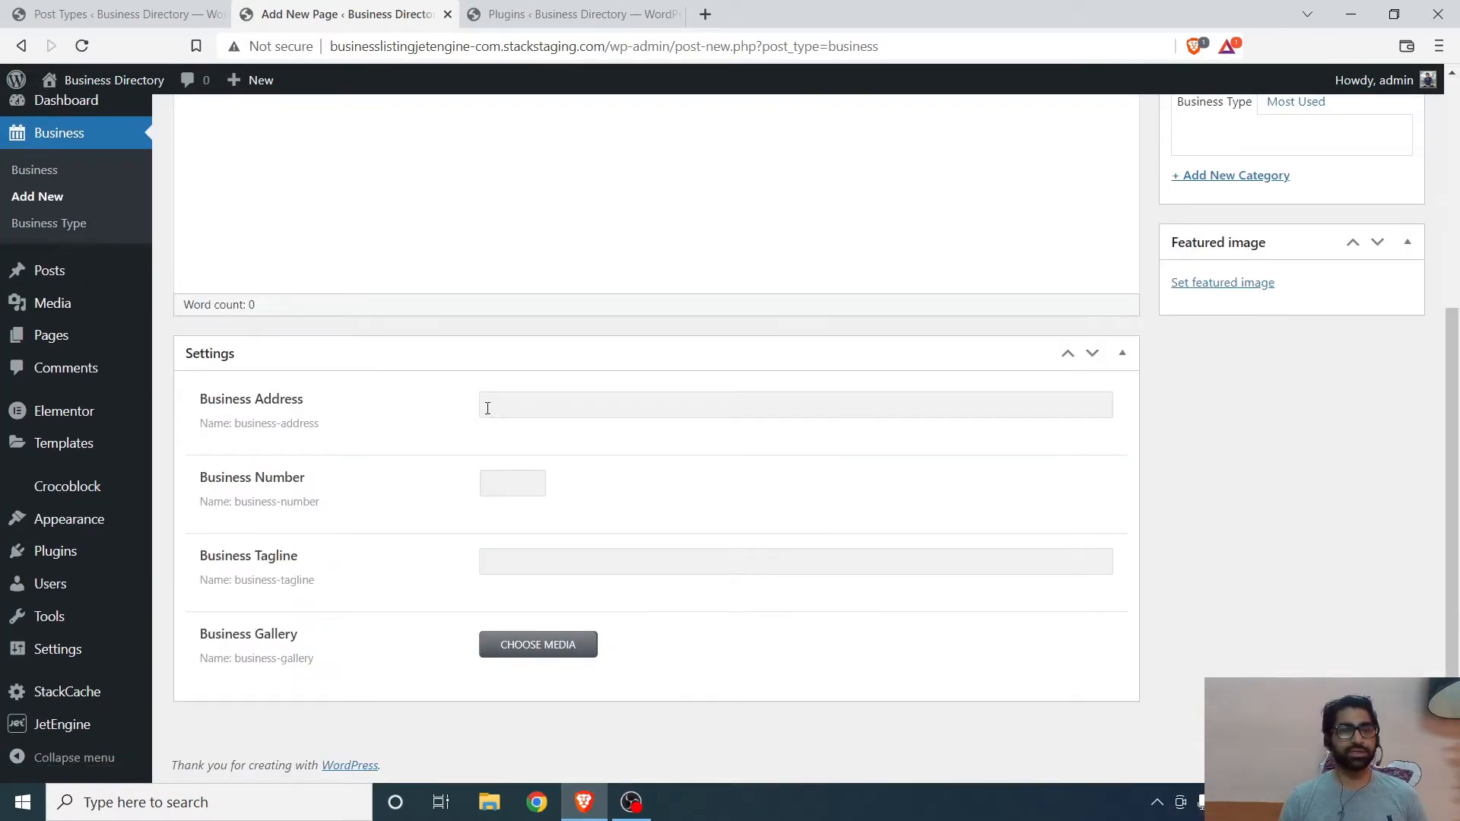
pyautogui.scroll(5, 490, 583)
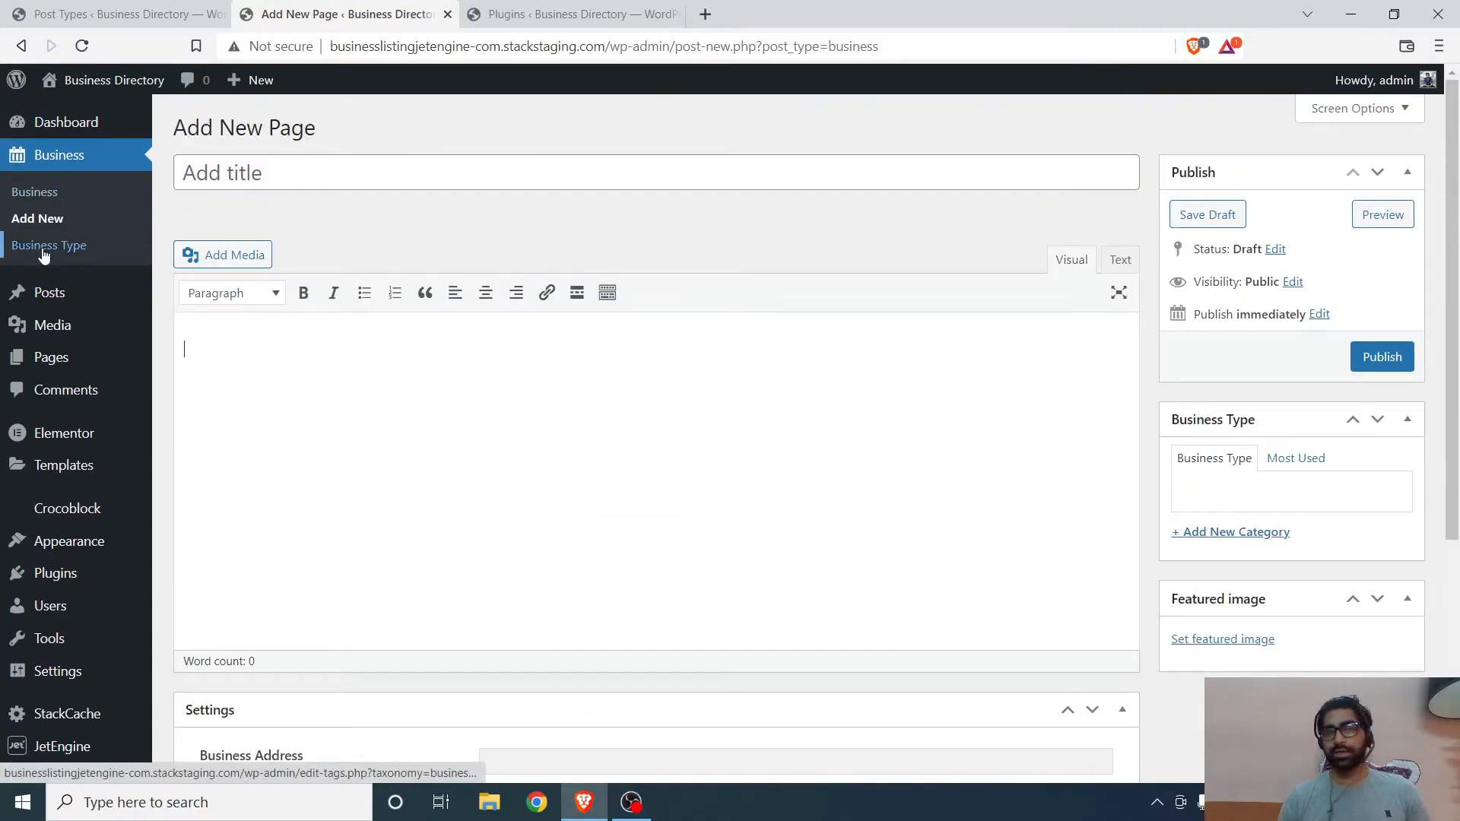
# - Start a new JetEngine taxonomy named Business City with the slug business-city
pyautogui.hotkey('ctrl', 'shift', 'Tab')
pyautogui.scroll(-1, 36, 548)
pyautogui.click(47, 522)
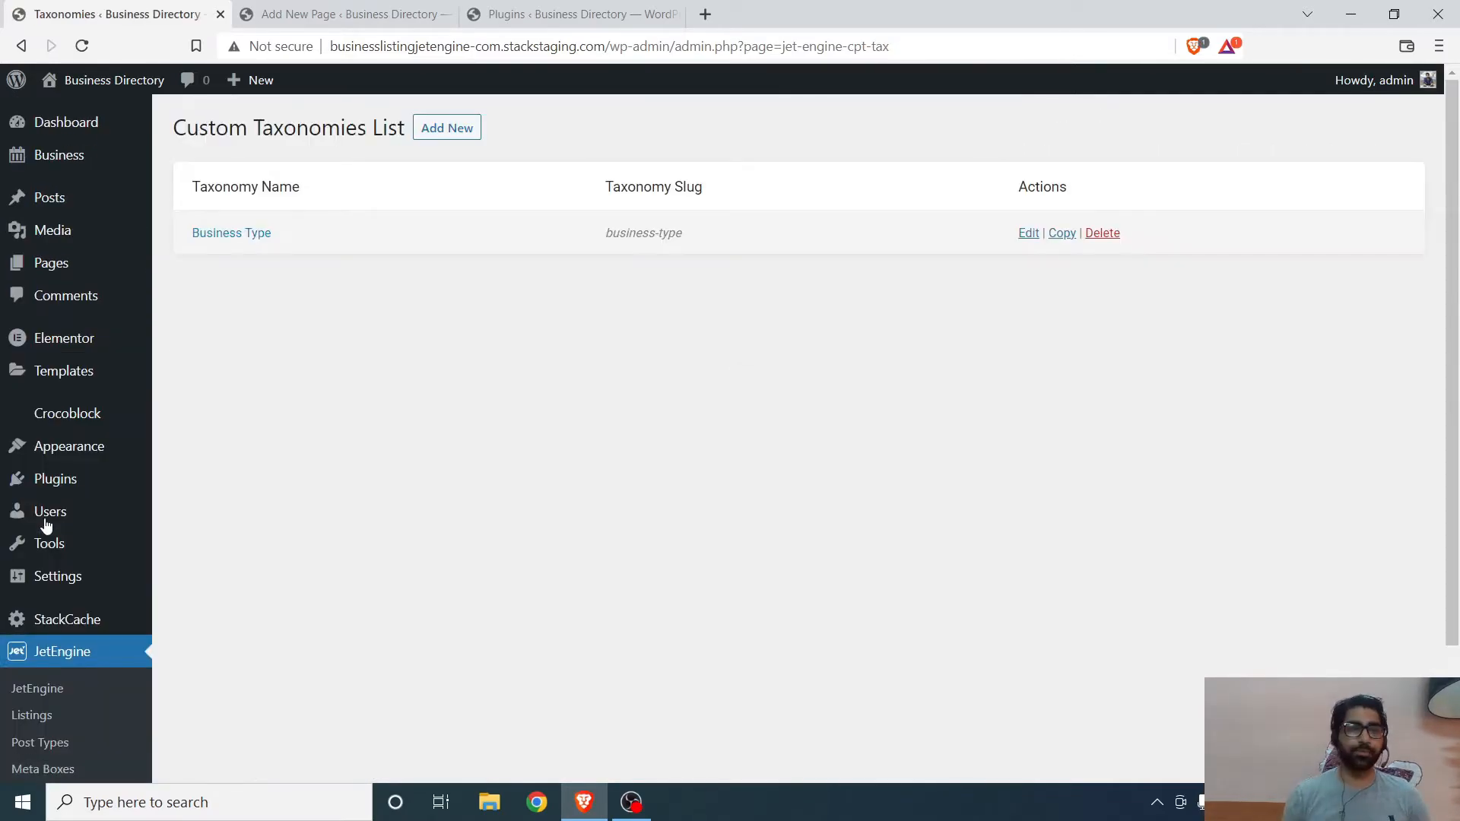
pyautogui.click(440, 131)
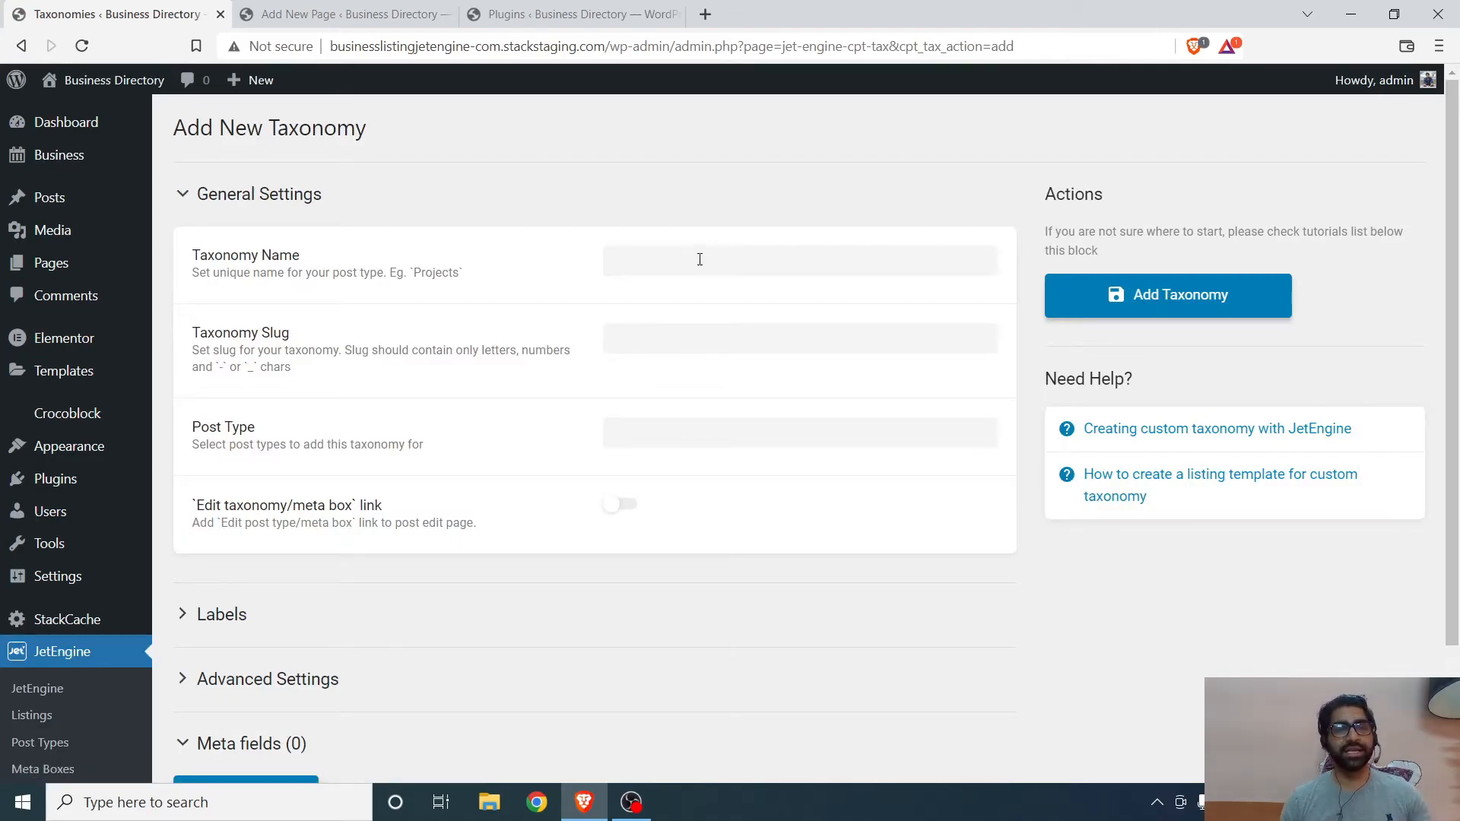
pyautogui.click(700, 260)
pyautogui.write('Business City')
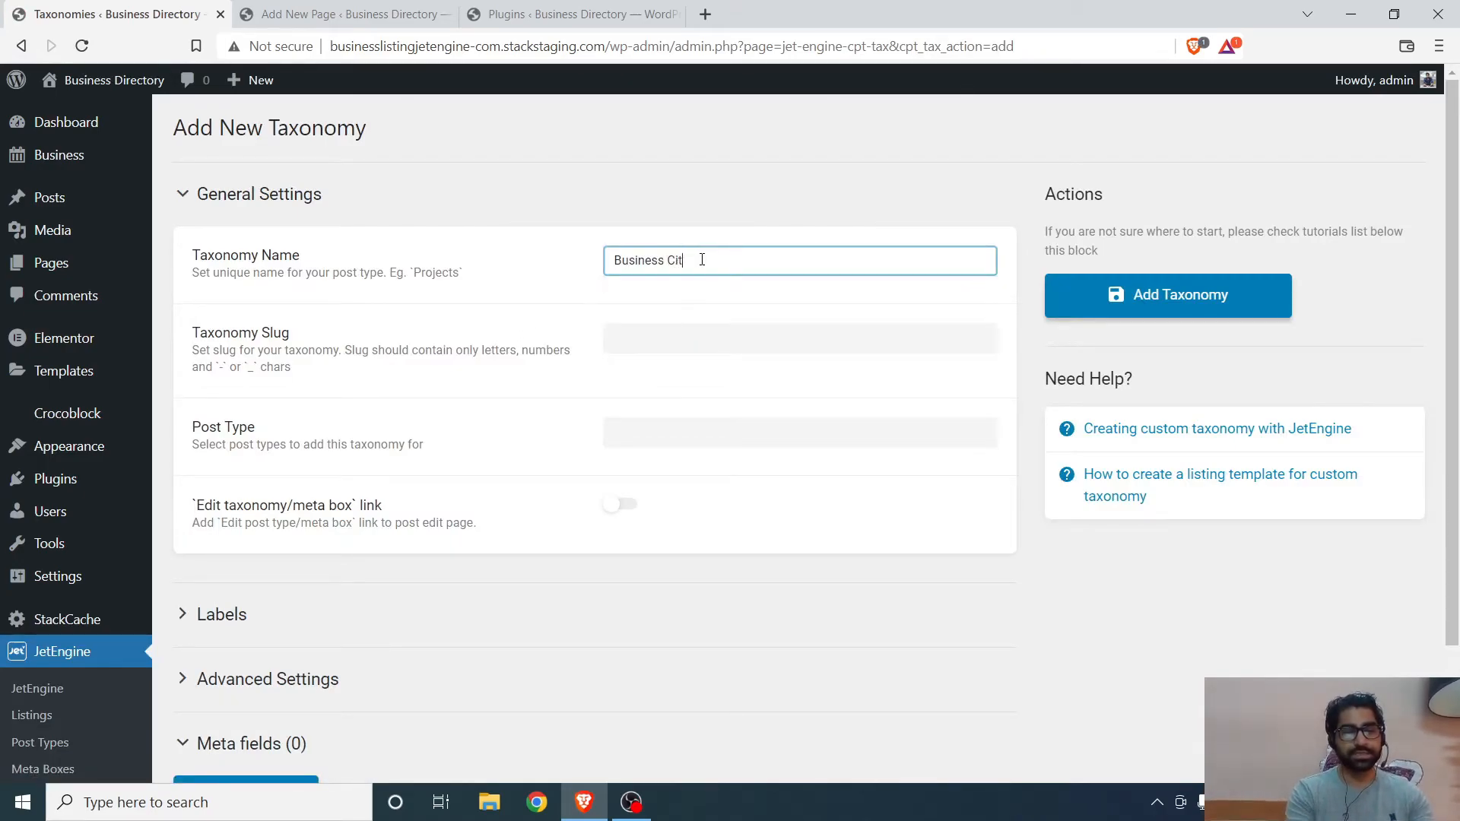
pyautogui.click(643, 340)
# - Expand the taxonomy's labels and advanced settings and turn on Hierarchical
pyautogui.scroll(-2, 608, 372)
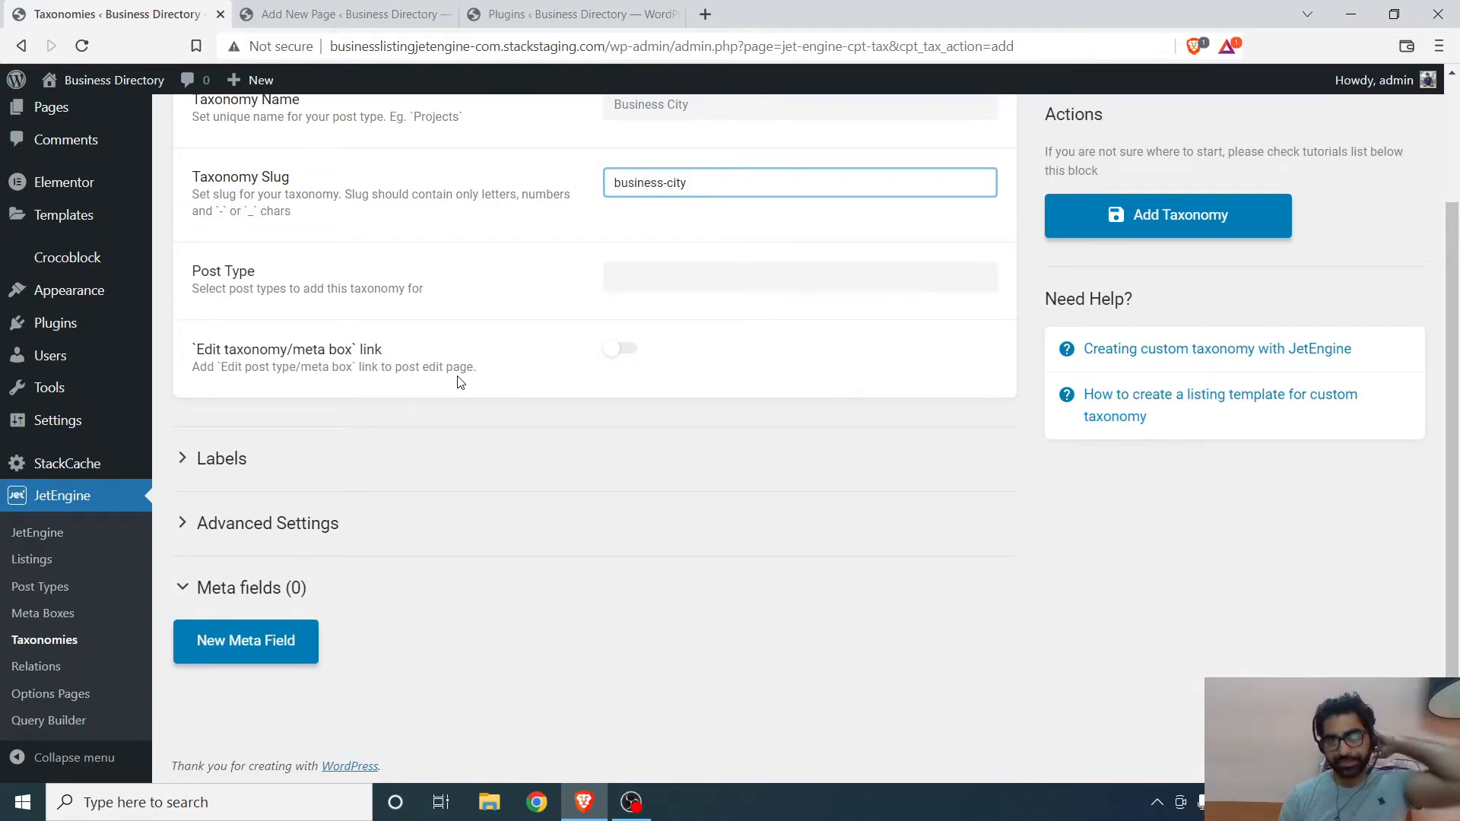
pyautogui.scroll(2, 458, 376)
pyautogui.scroll(-1, 456, 378)
pyautogui.click(272, 531)
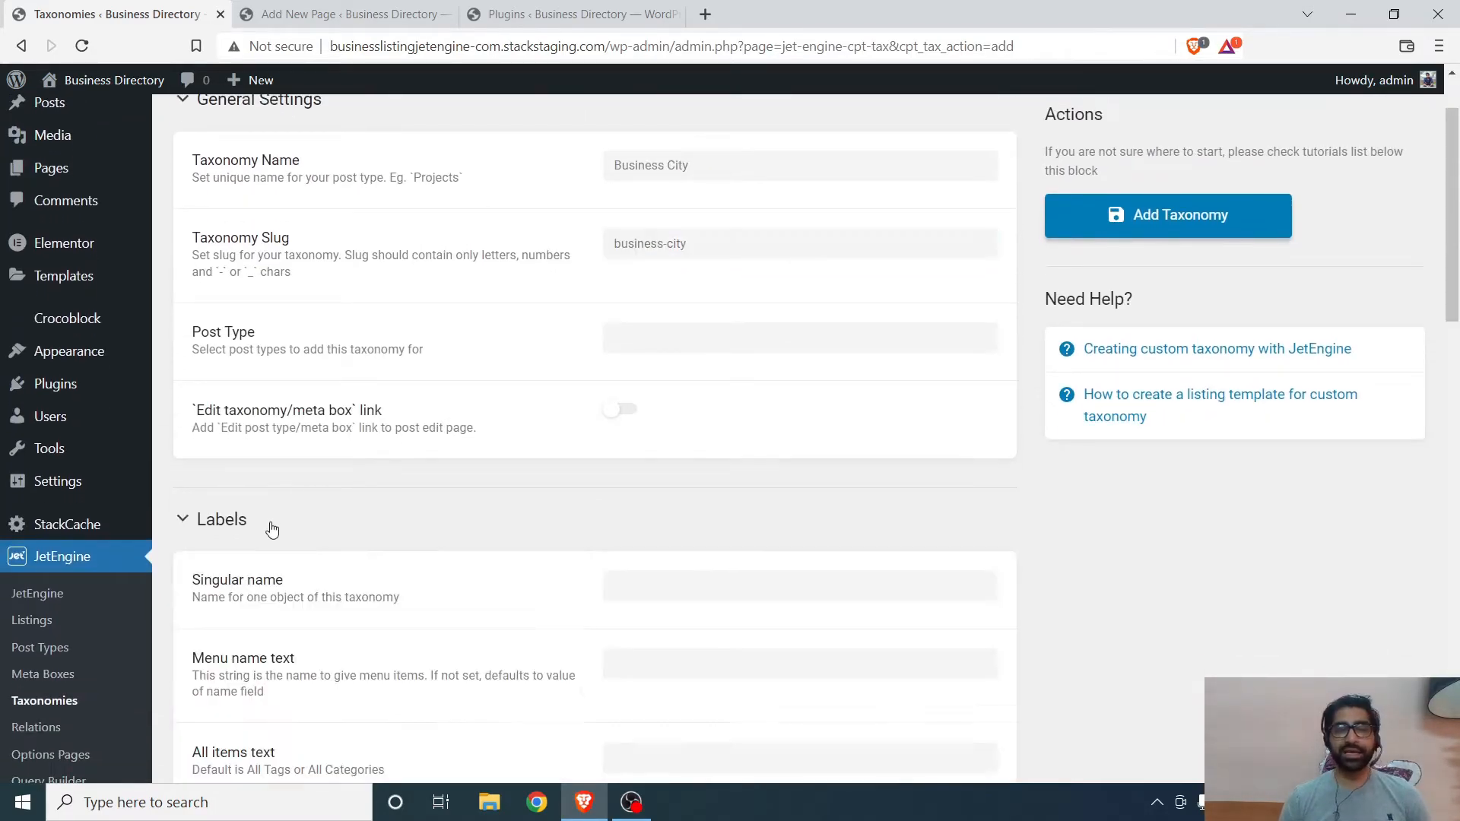
pyautogui.scroll(-15, 375, 512)
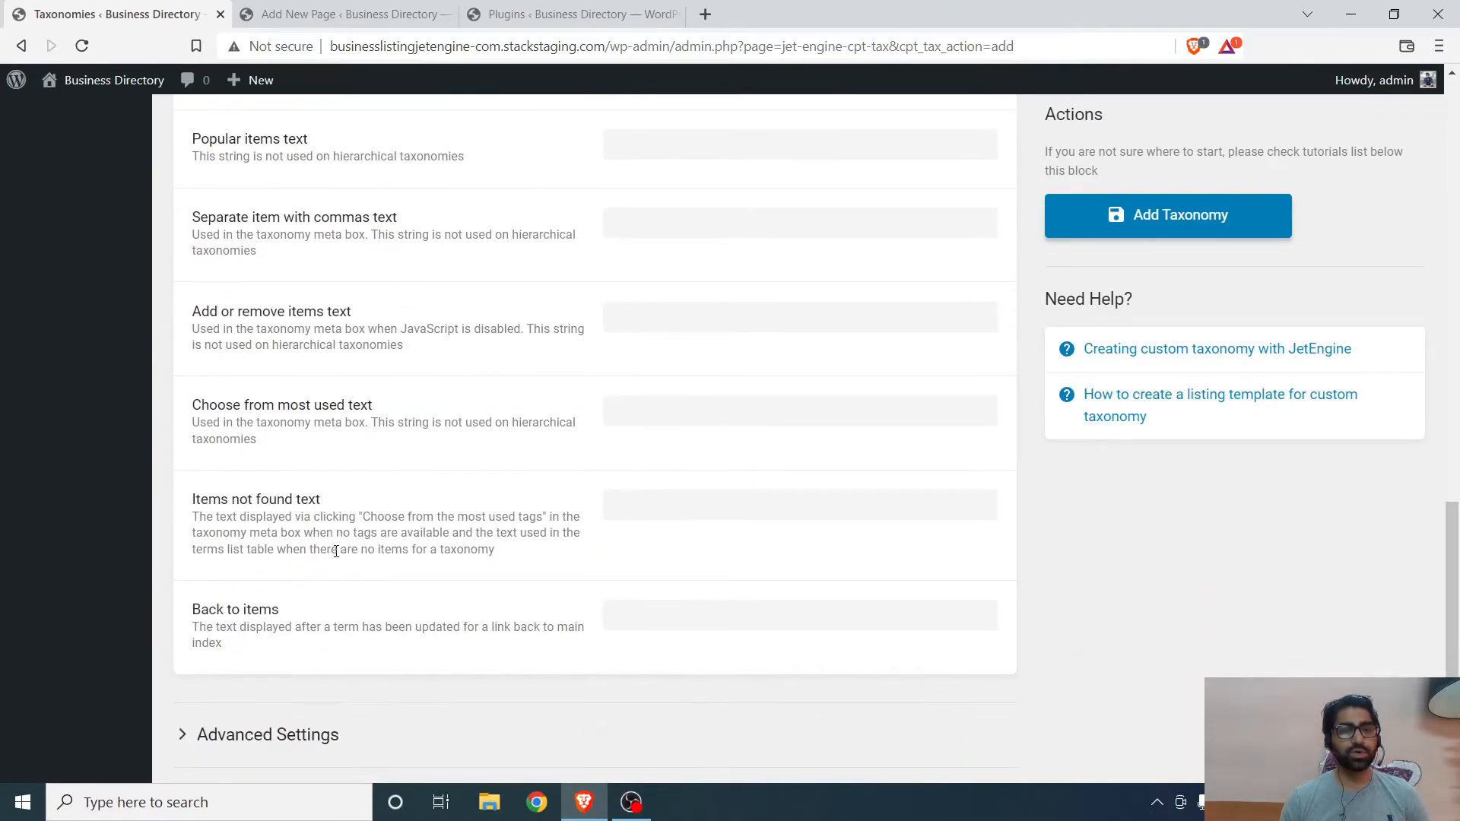
pyautogui.scroll(-2, 335, 551)
pyautogui.click(304, 560)
pyautogui.scroll(-2, 426, 530)
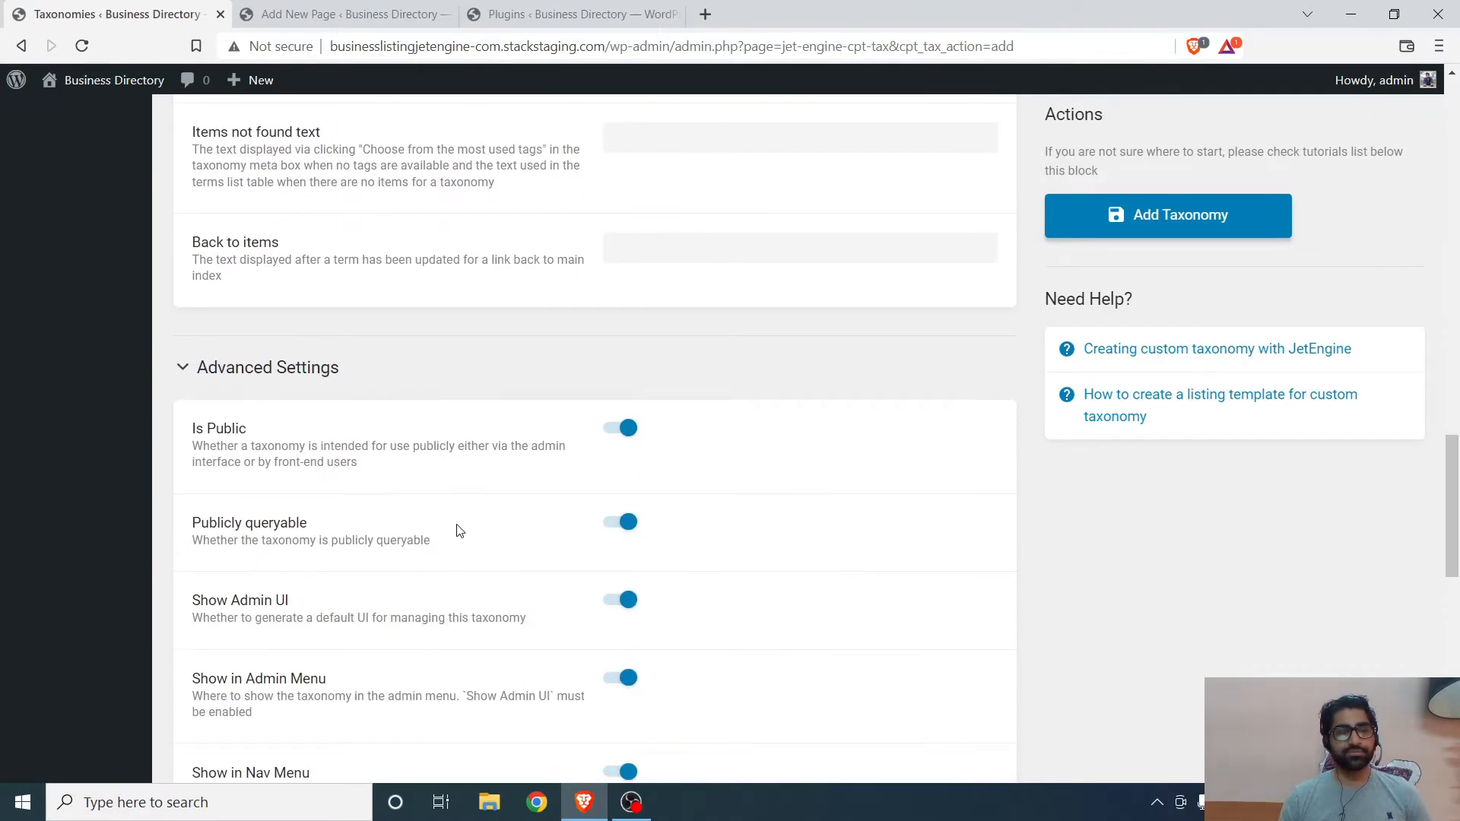
pyautogui.scroll(-9, 584, 454)
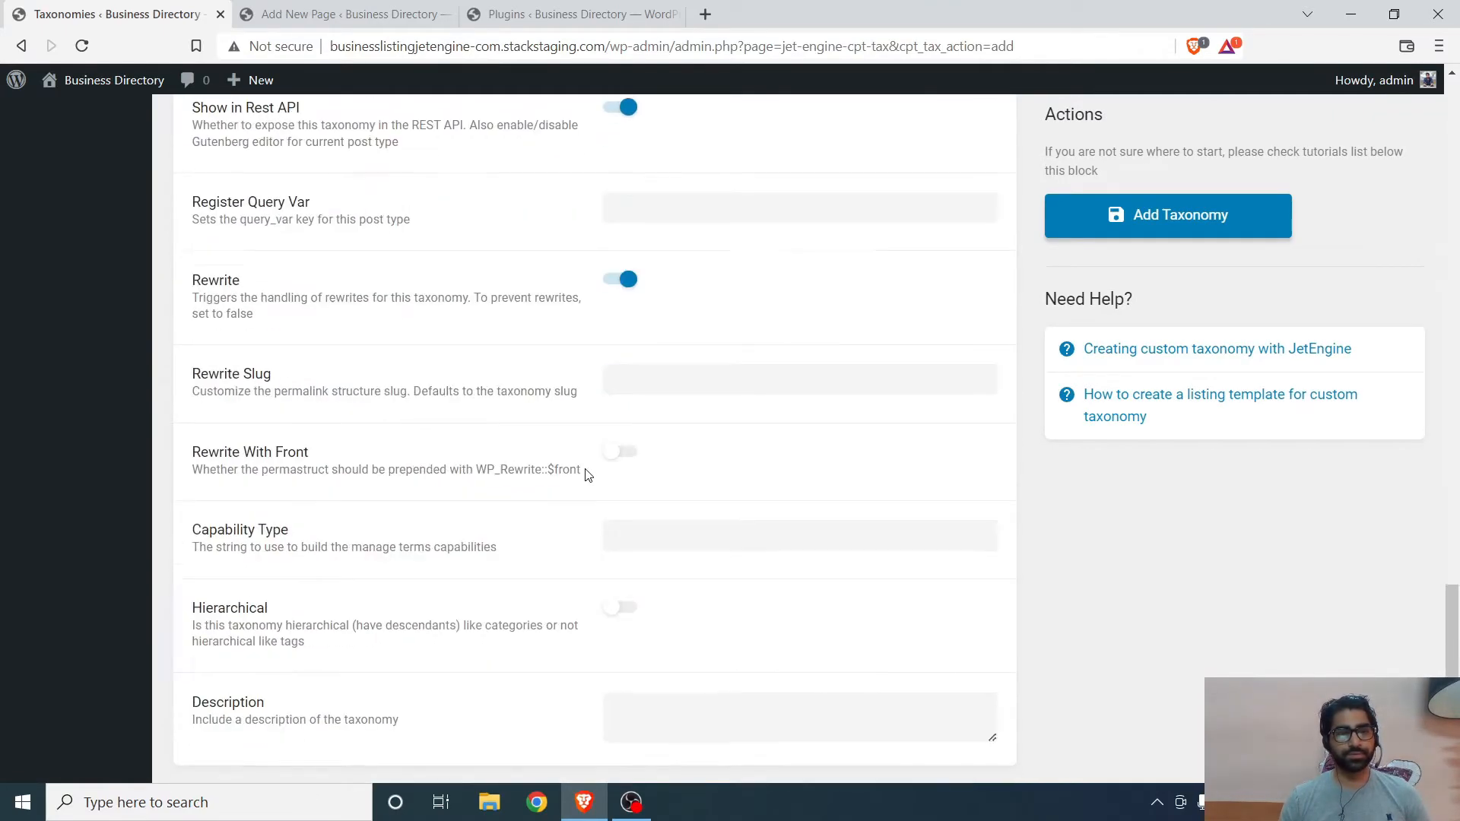
pyautogui.scroll(-1, 596, 495)
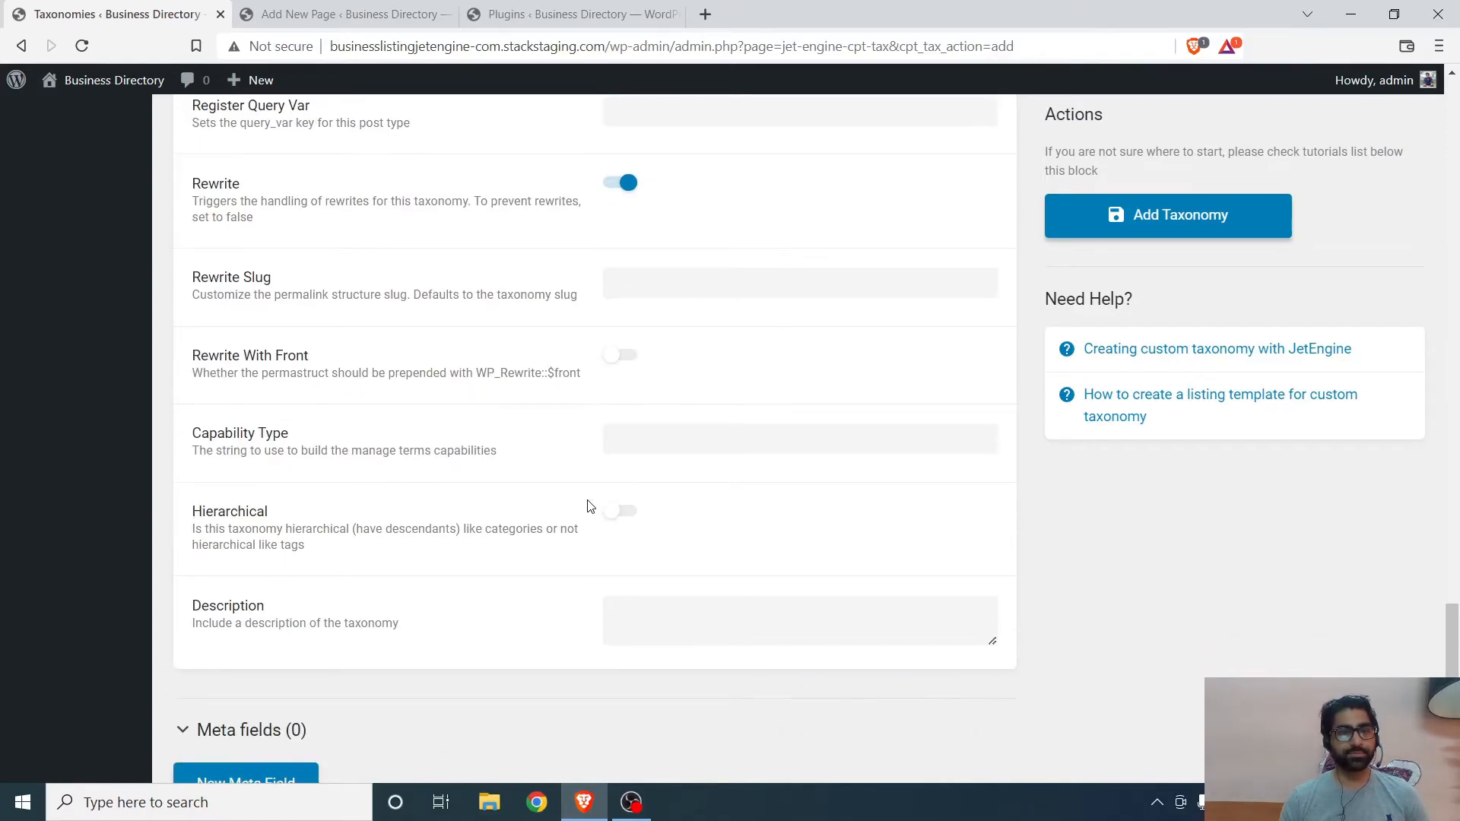
pyautogui.click(621, 511)
# - Try to add the taxonomy without choosing a post type
pyautogui.scroll(-1, 244, 662)
pyautogui.scroll(3, 1080, 325)
pyautogui.click(1167, 219)
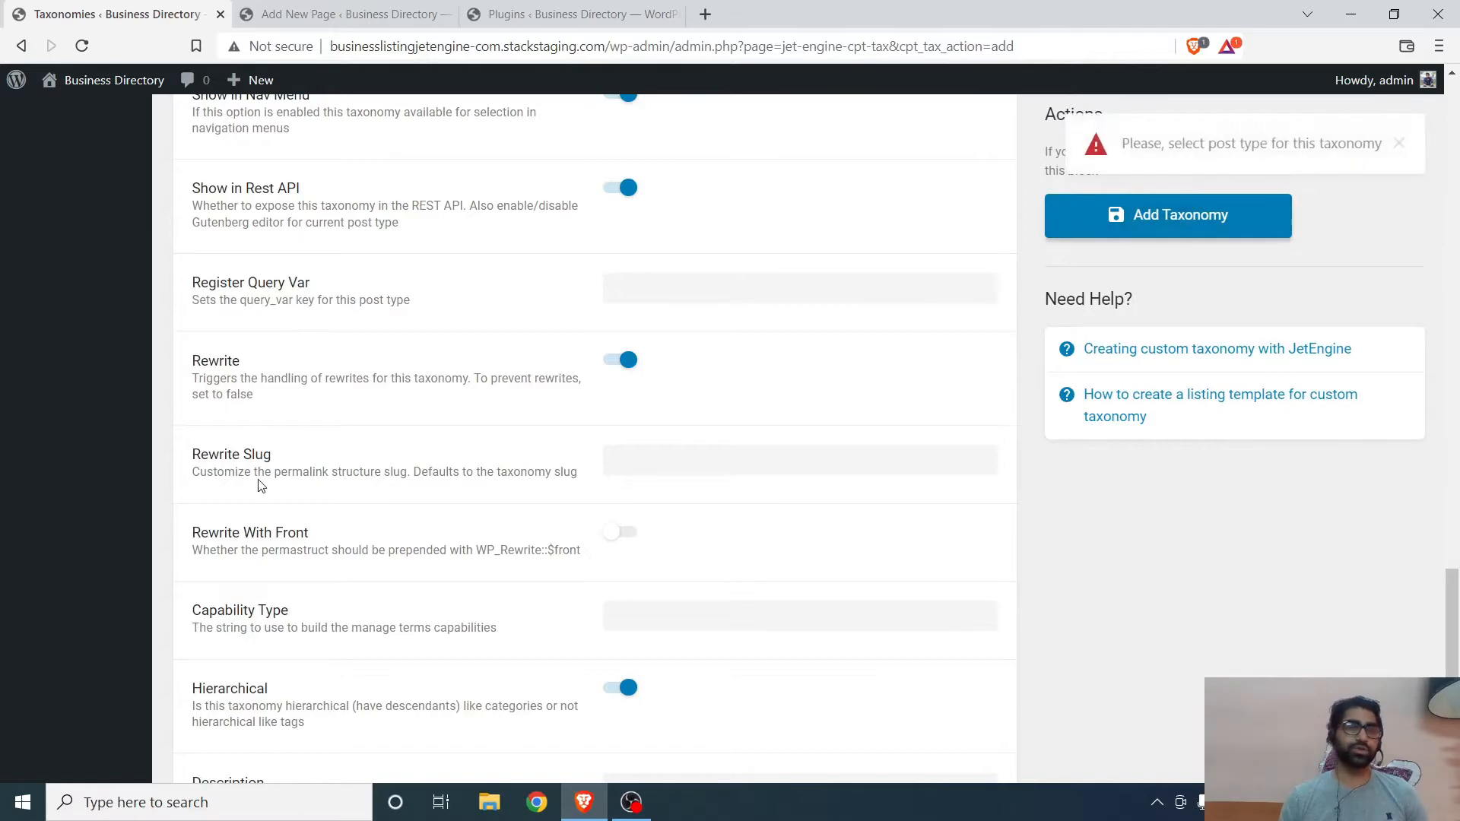
pyautogui.scroll(1, 136, 347)
pyautogui.scroll(2, 137, 350)
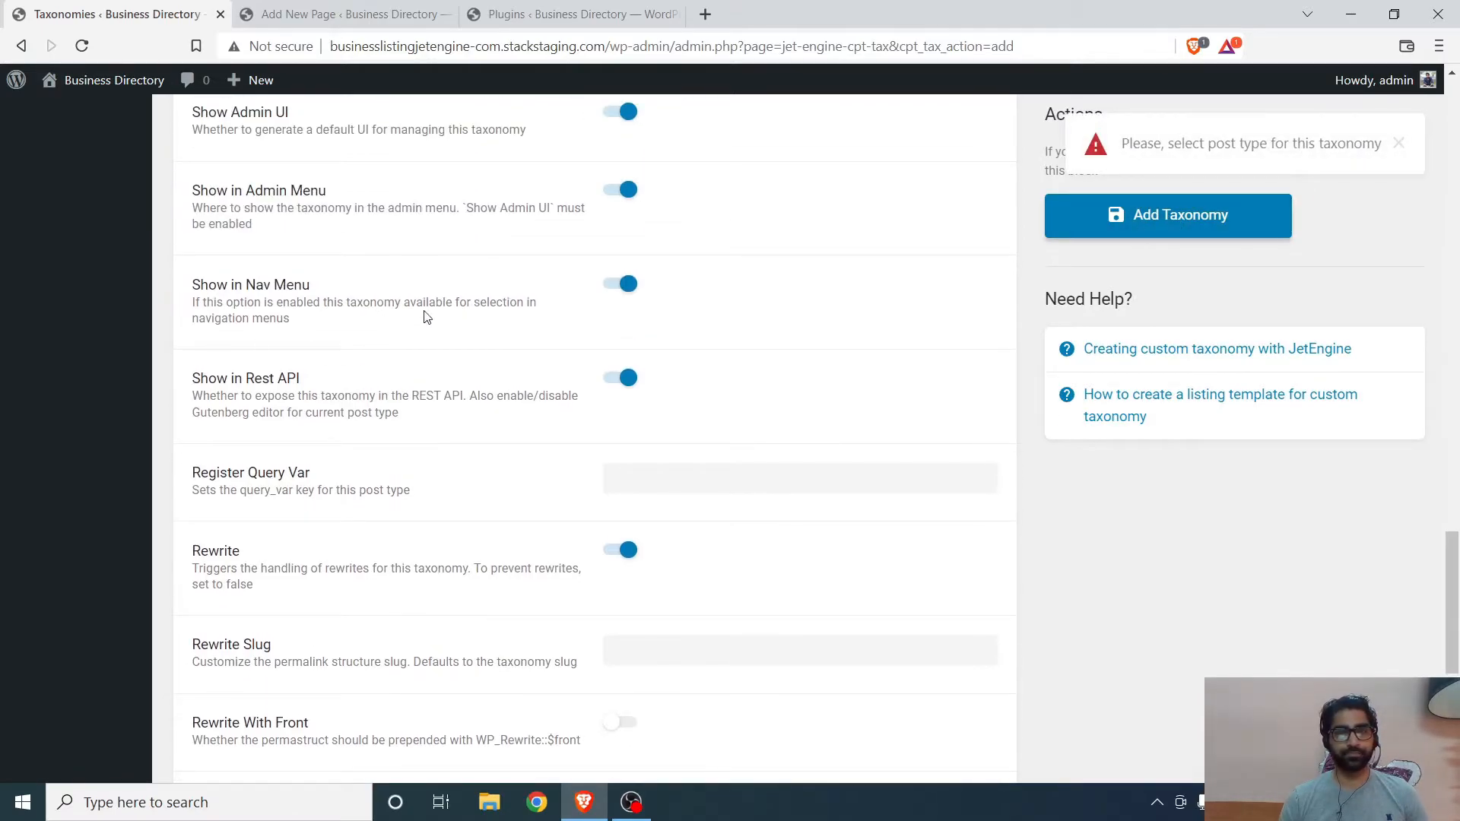
pyautogui.scroll(15, 457, 400)
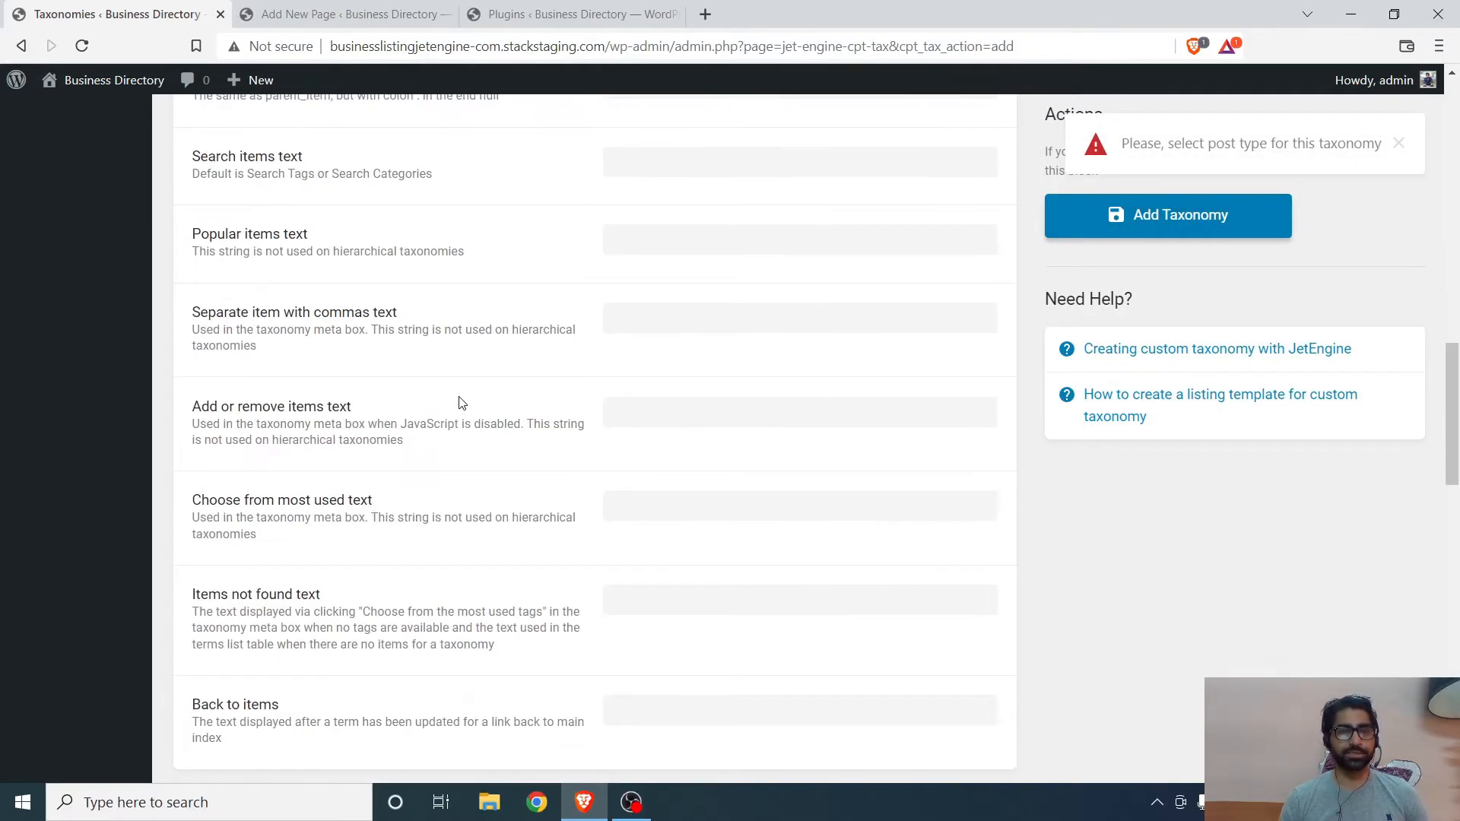
pyautogui.scroll(10, 456, 391)
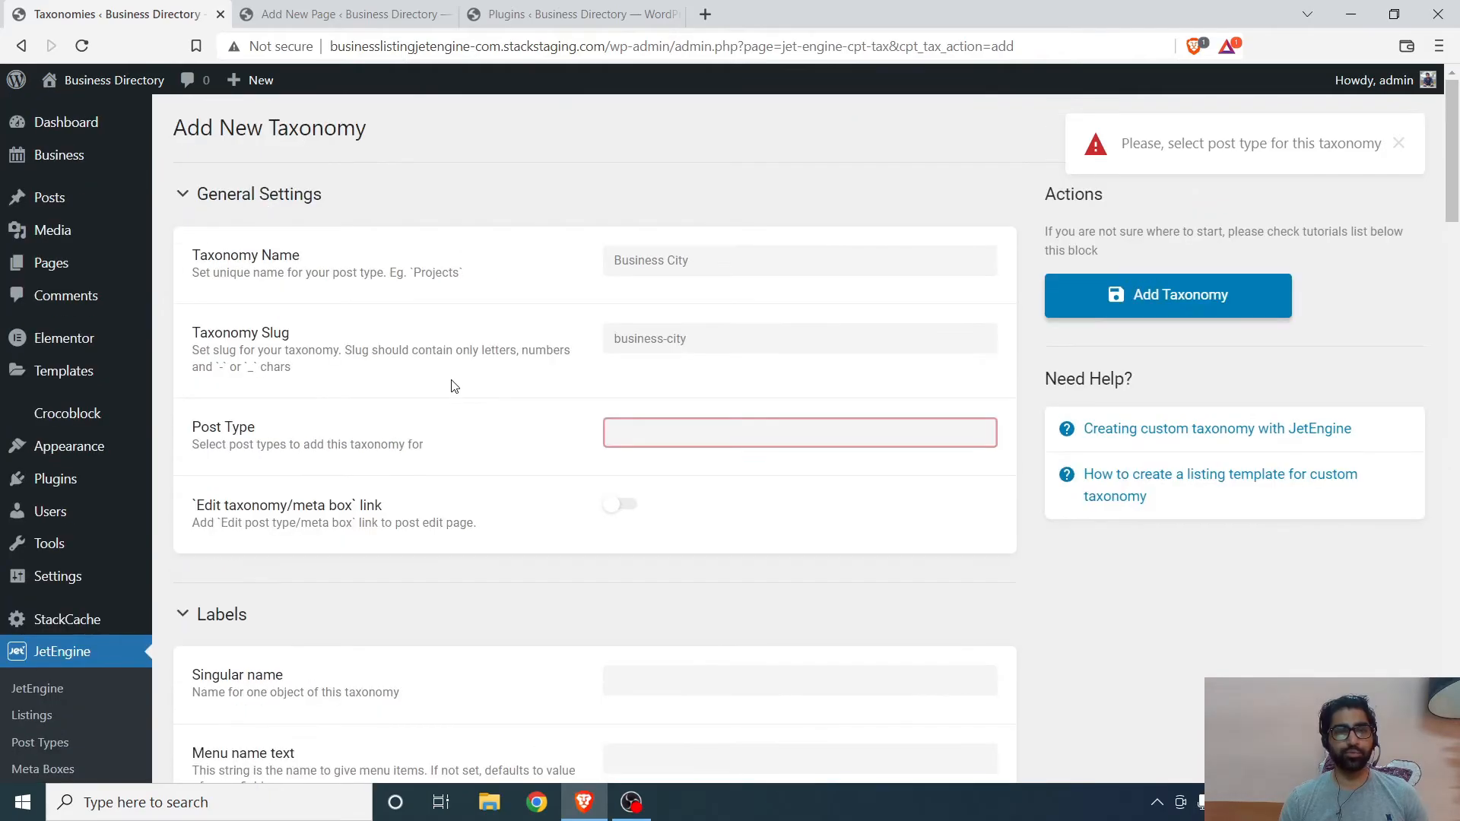
# - Assign the Business post type to the taxonomy and add it
pyautogui.click(749, 421)
pyautogui.scroll(-2, 776, 441)
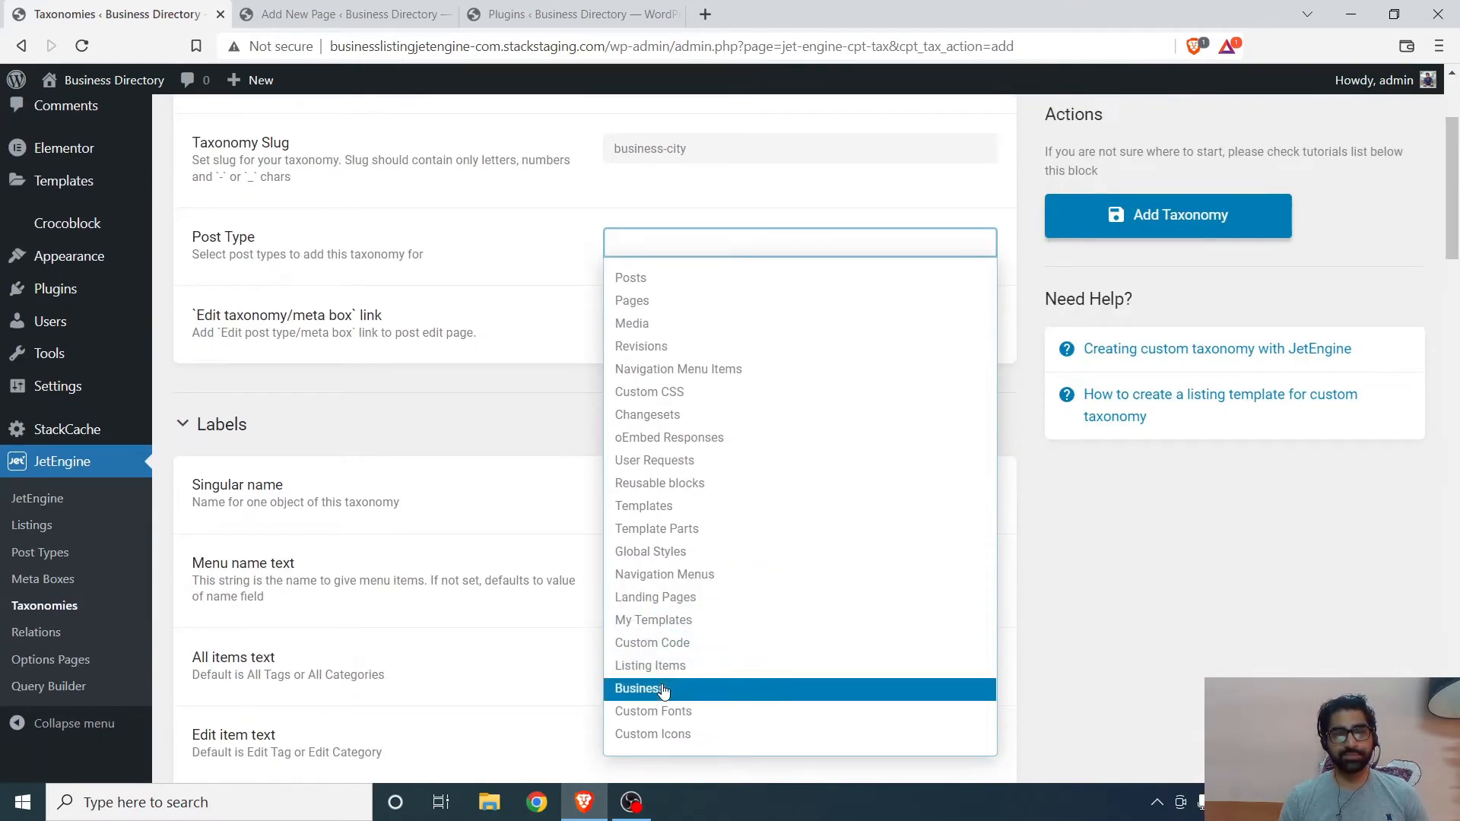
pyautogui.click(664, 690)
pyautogui.click(1168, 216)
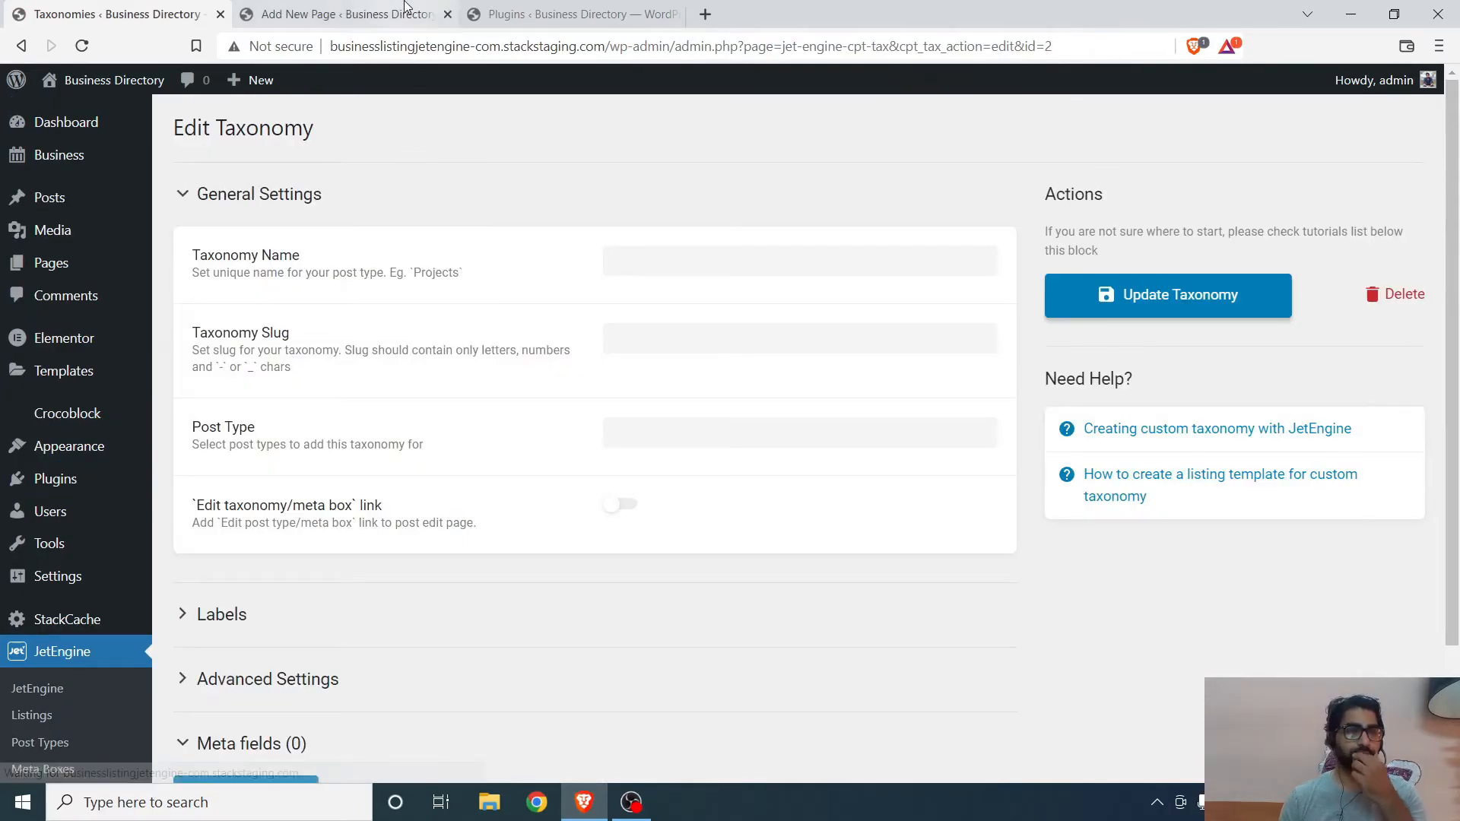
# - Switch to the plugins tab and reload the installed plugins list
pyautogui.click(406, 6)
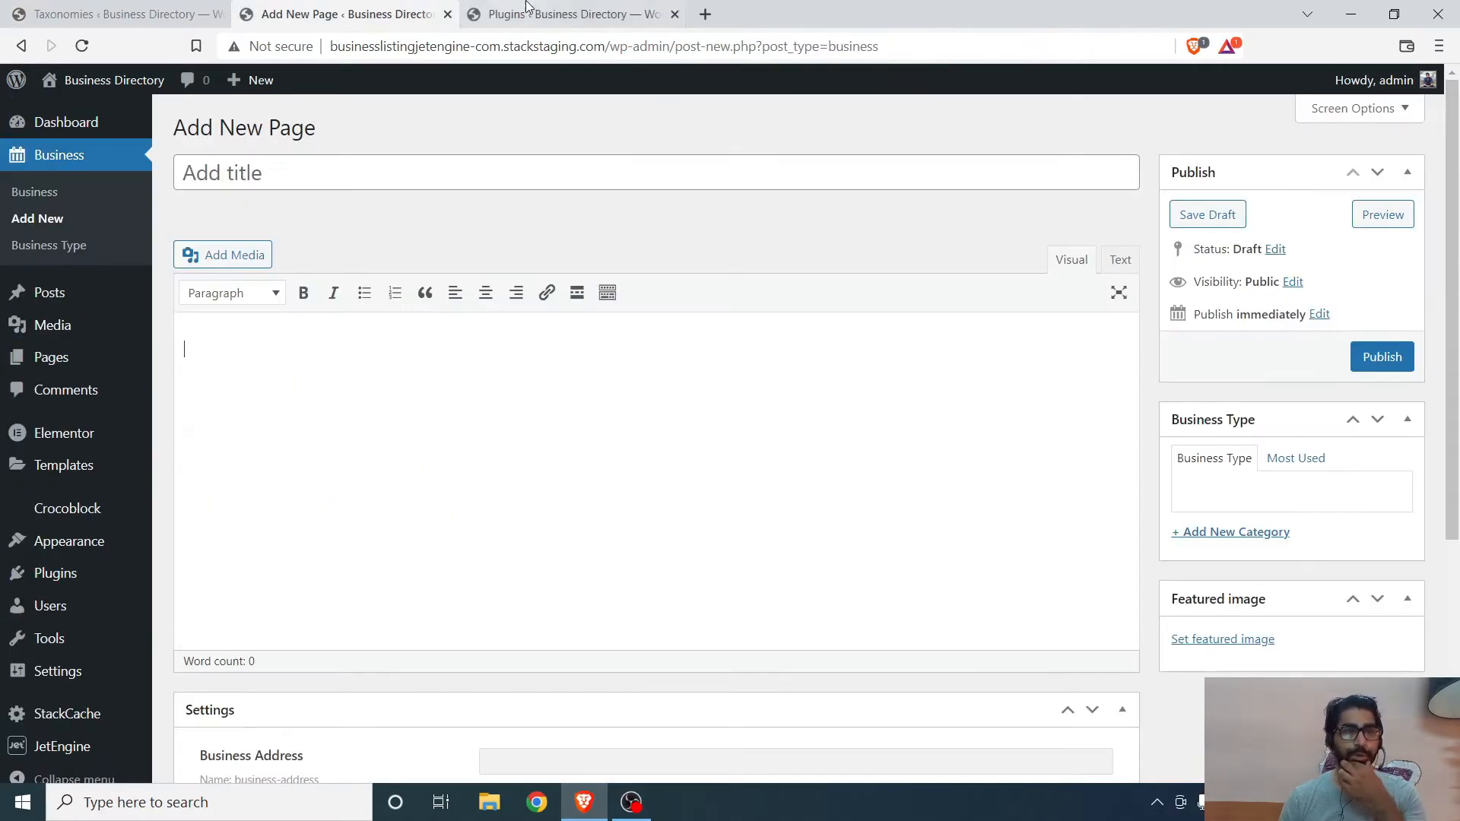
pyautogui.click(502, 14)
pyautogui.click(79, 49)
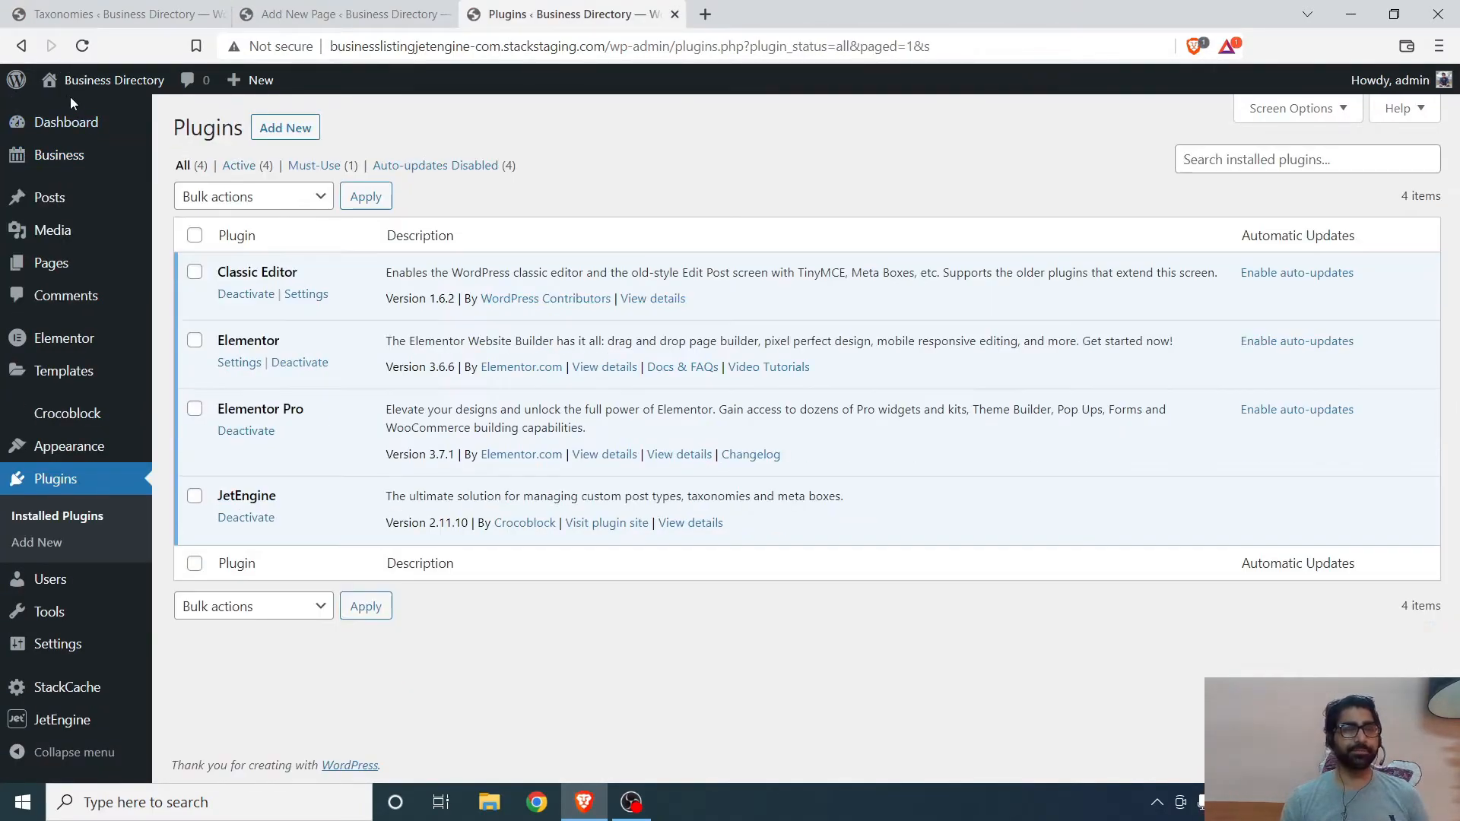
# - Check the Business menu and the new business screen for the two new taxonomies
pyautogui.moveTo(76, 160)
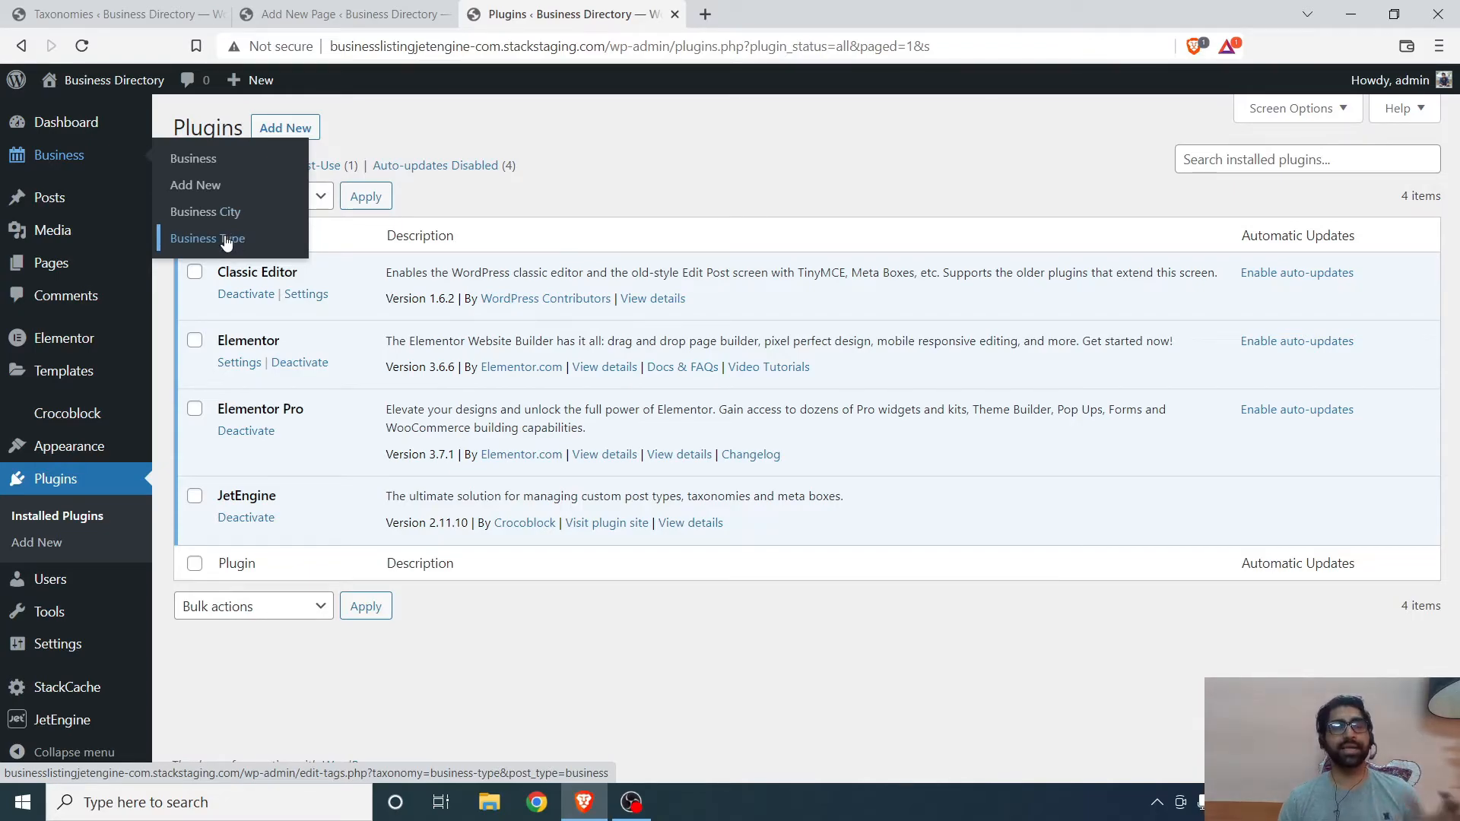
pyautogui.moveTo(45, 198)
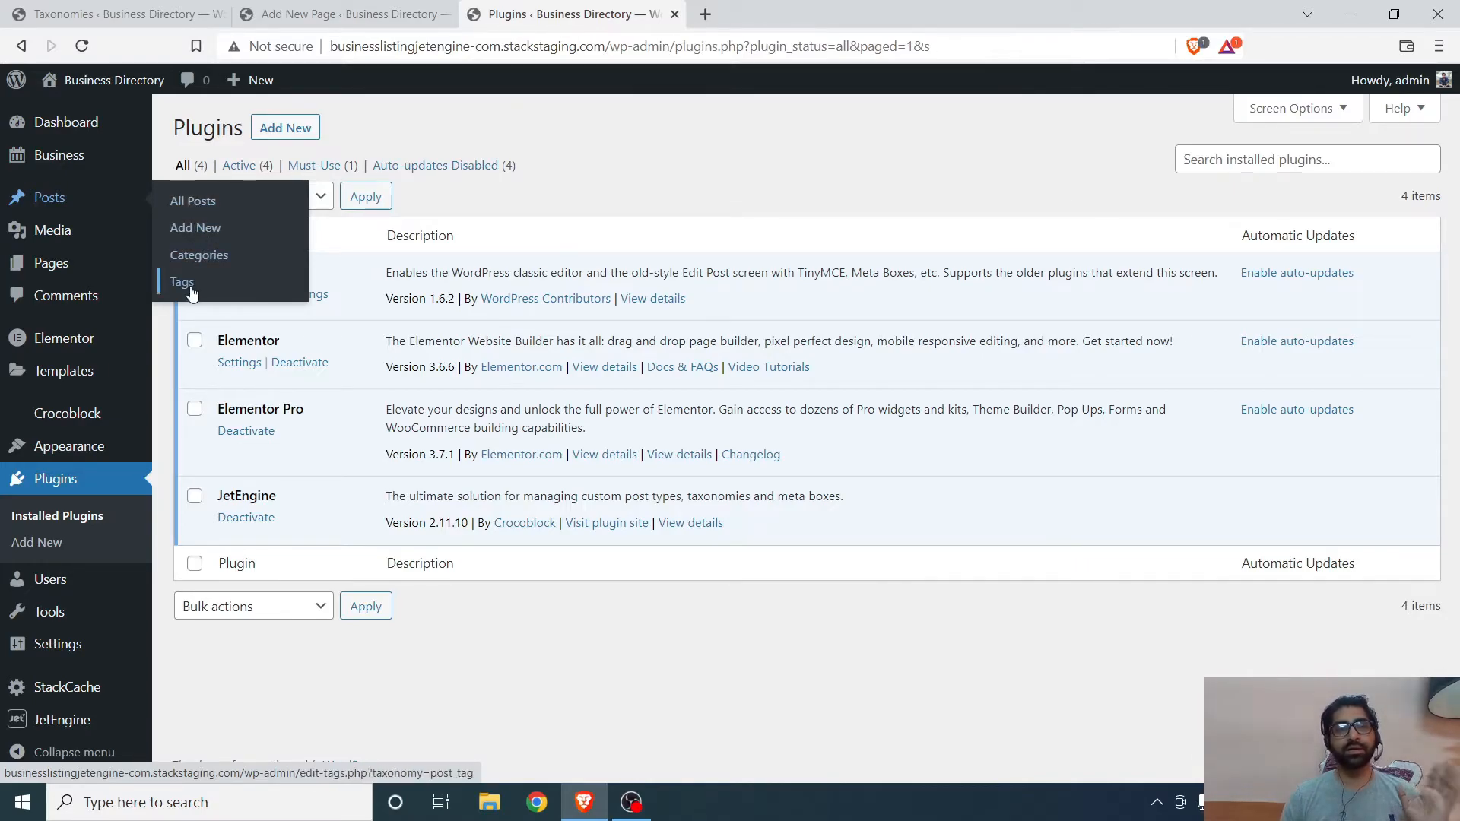
pyautogui.moveTo(128, 163)
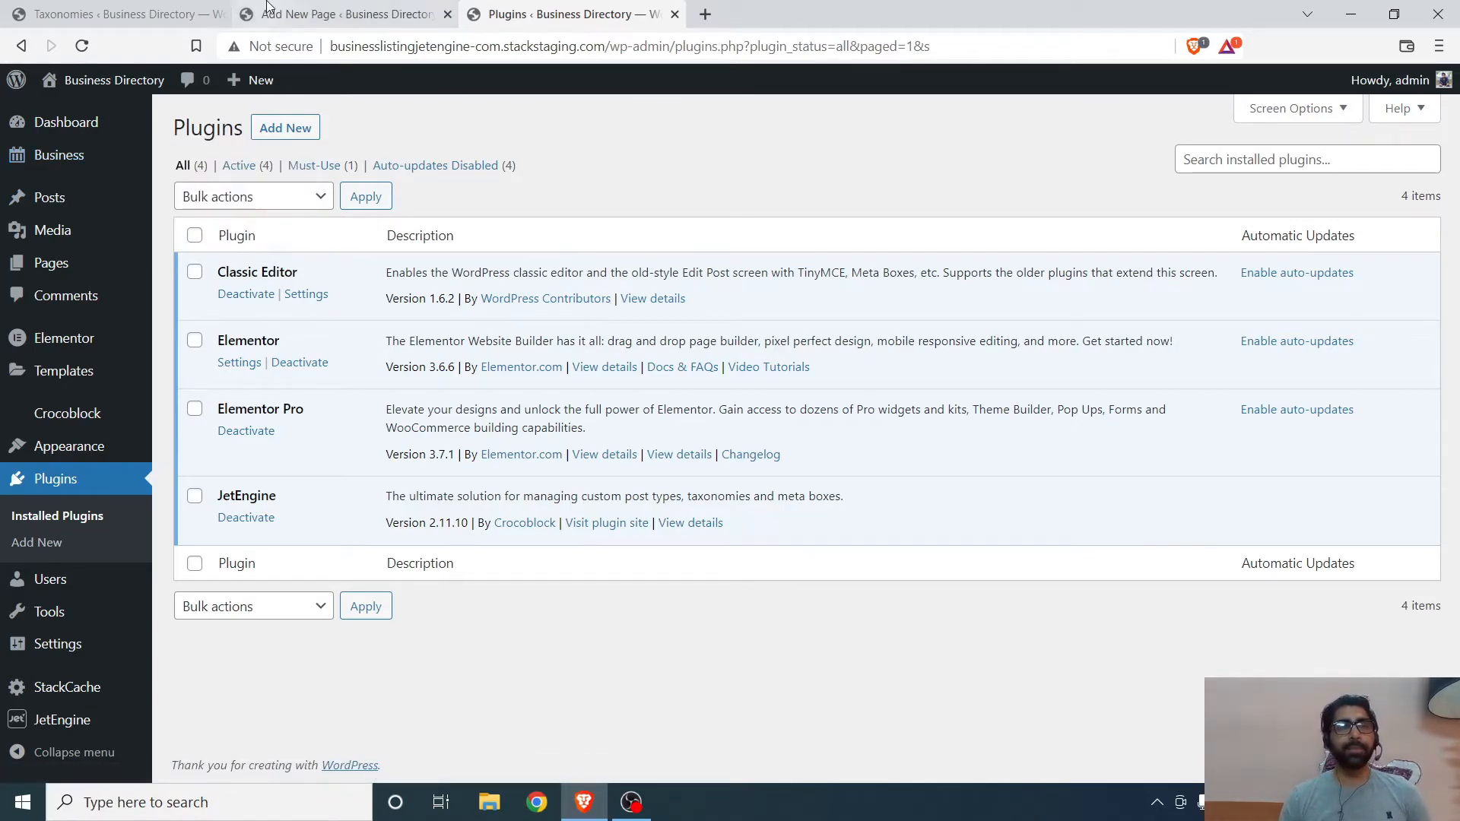
pyautogui.click(289, 13)
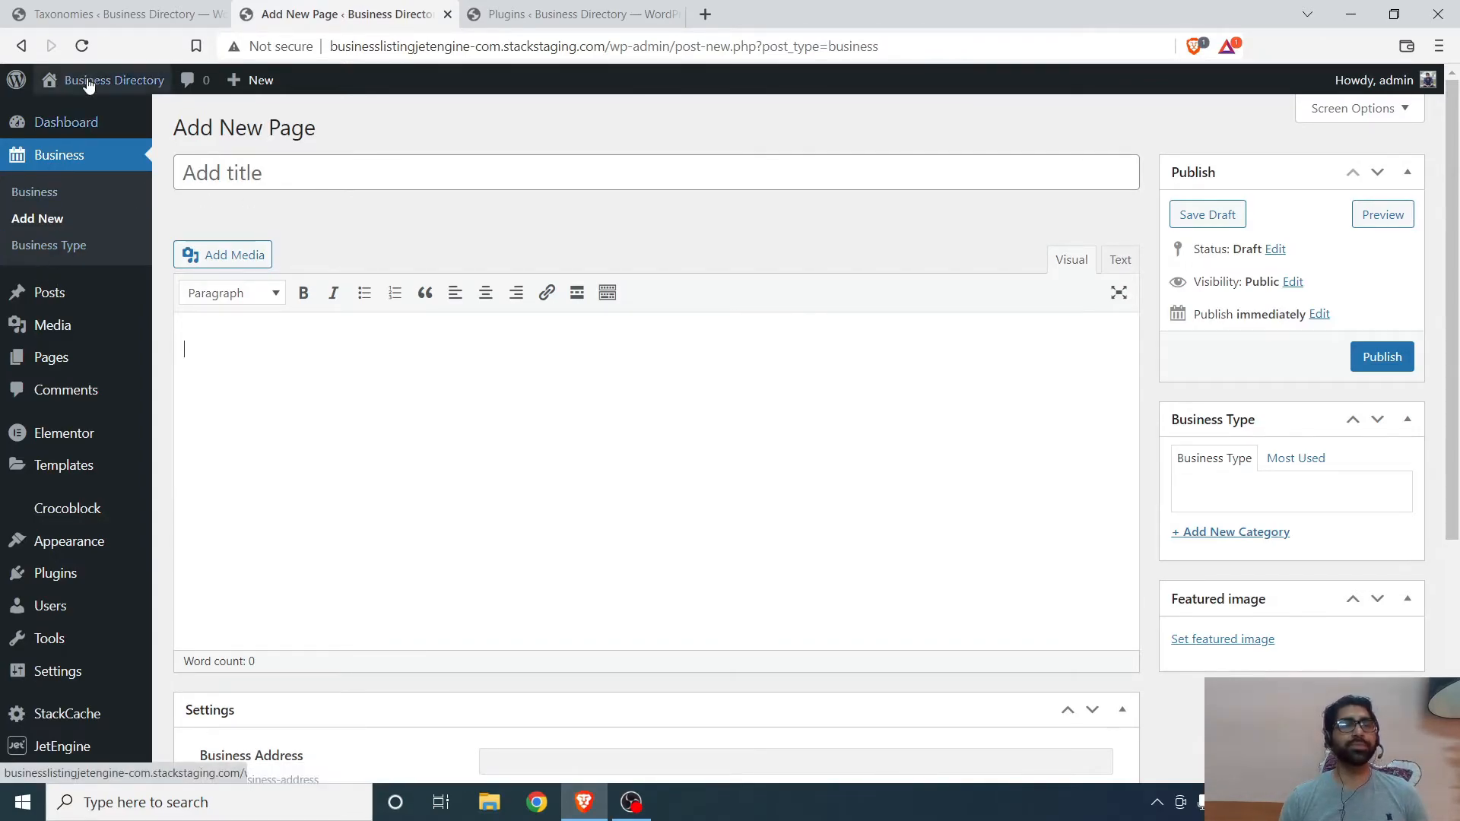
pyautogui.click(88, 14)
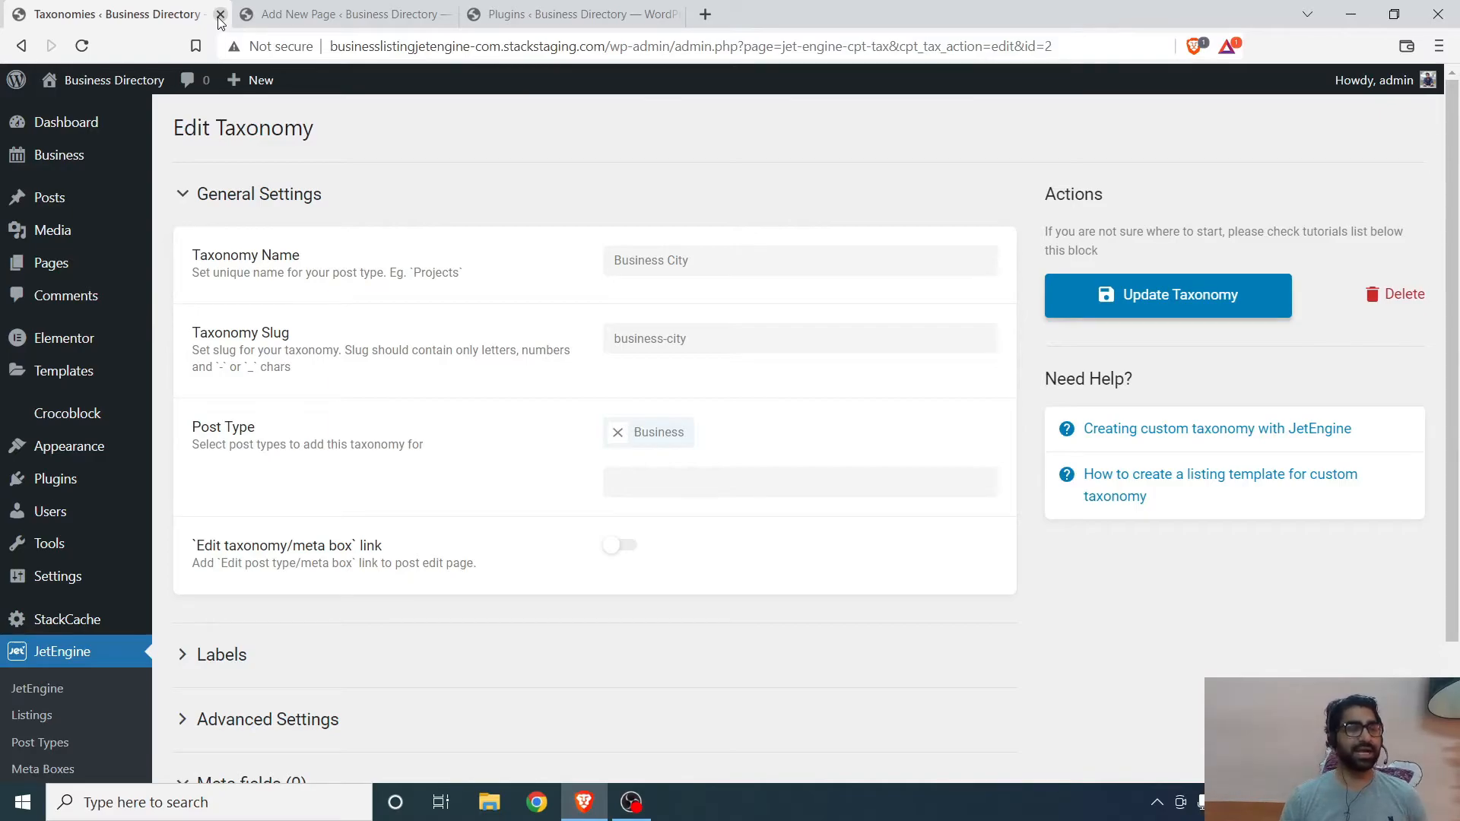
pyautogui.click(343, 17)
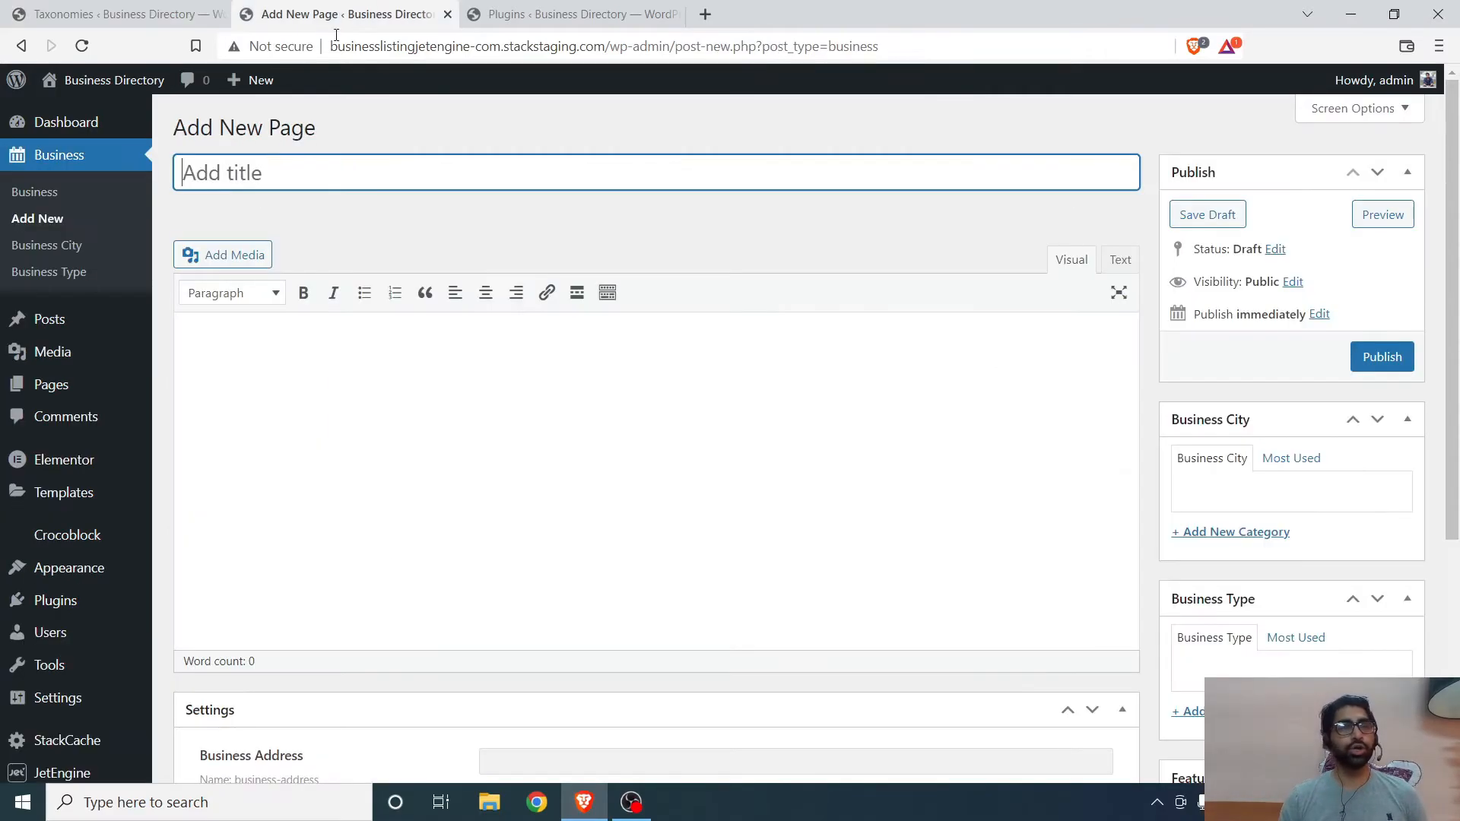
# - Open the Business City terms and add a city named Kolkata
pyautogui.click(74, 251)
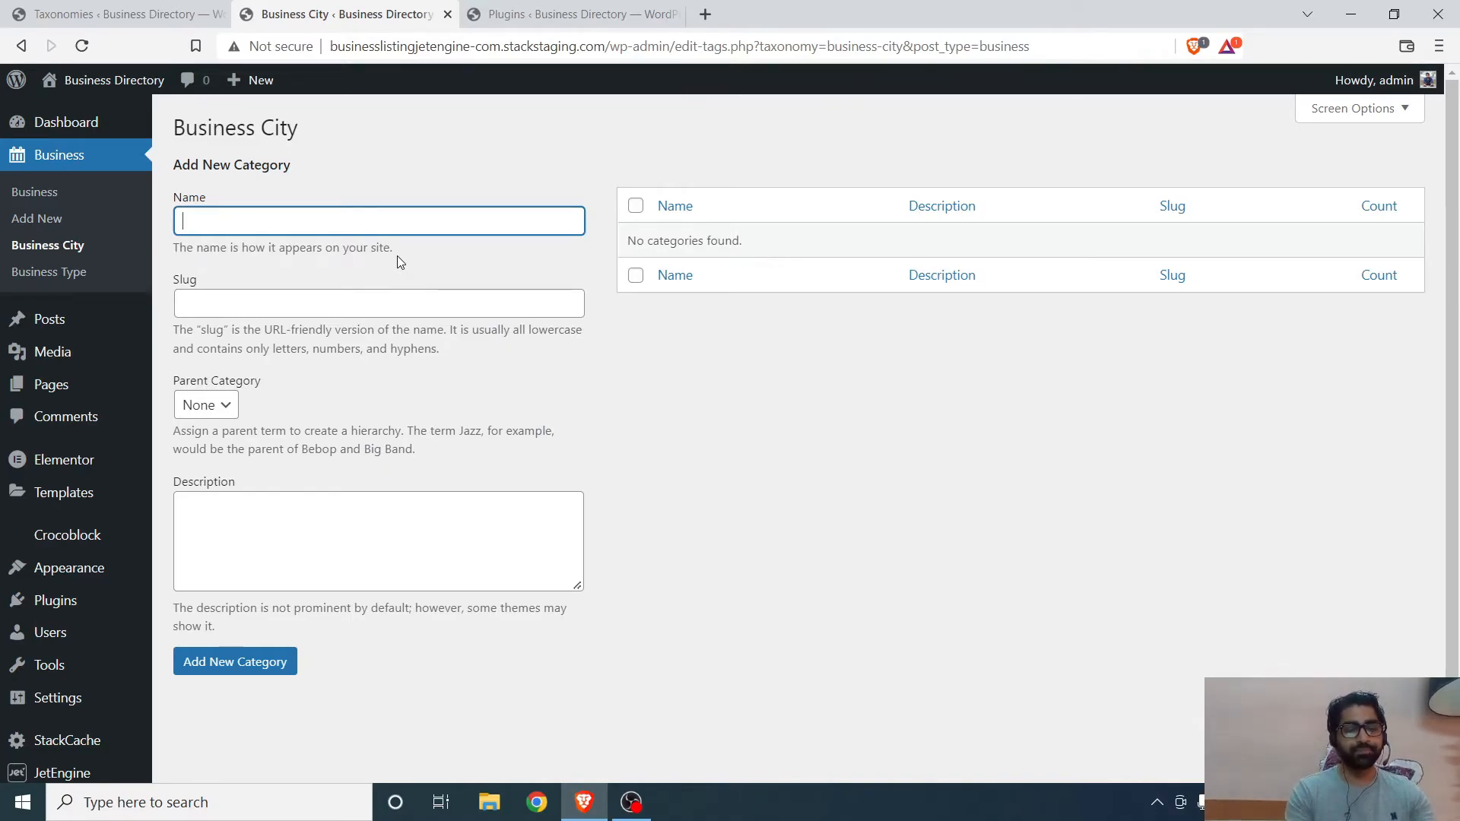
pyautogui.press('BackSpace')
pyautogui.write('olkata')
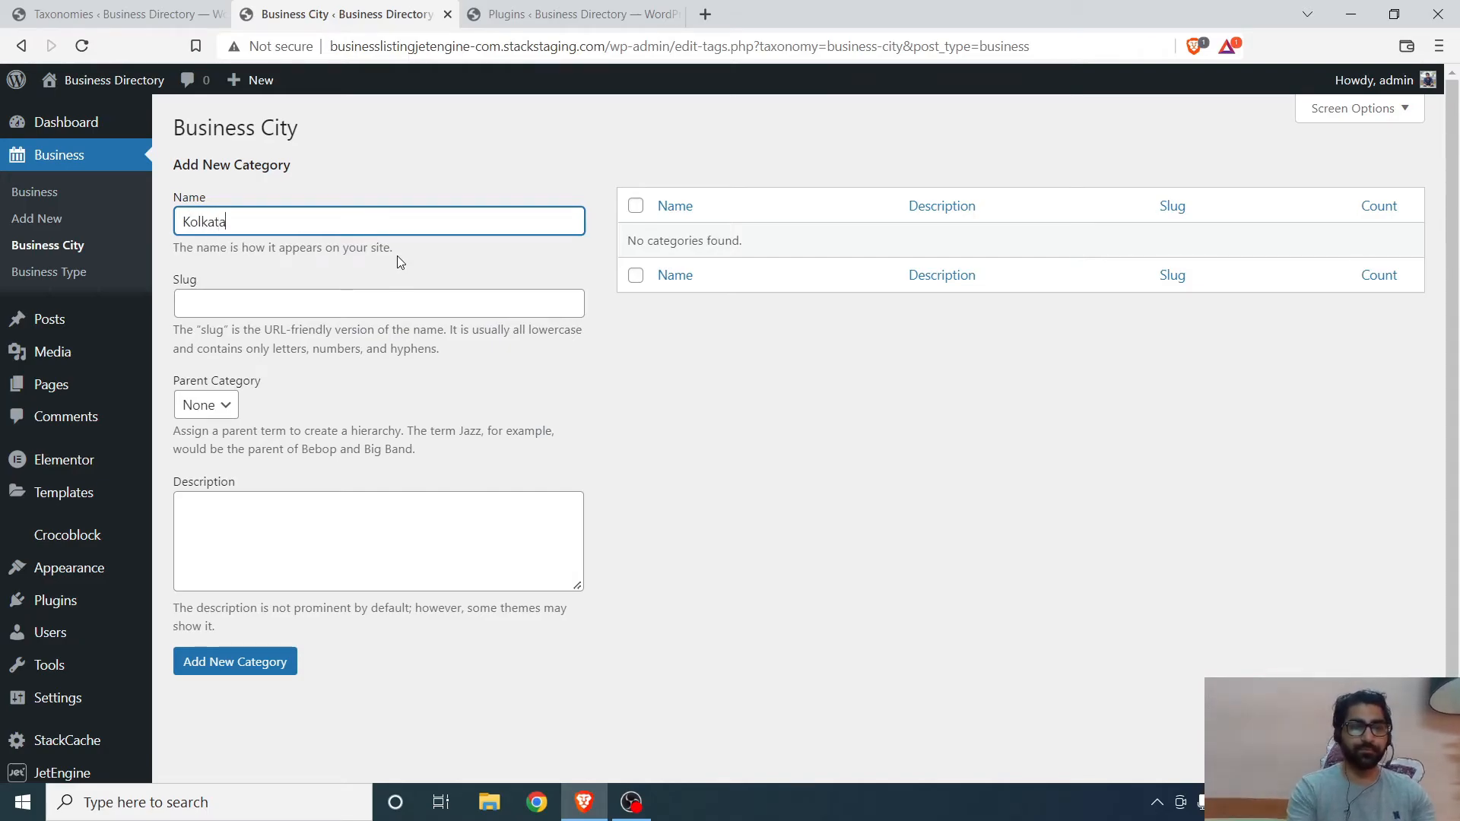
pyautogui.click(217, 674)
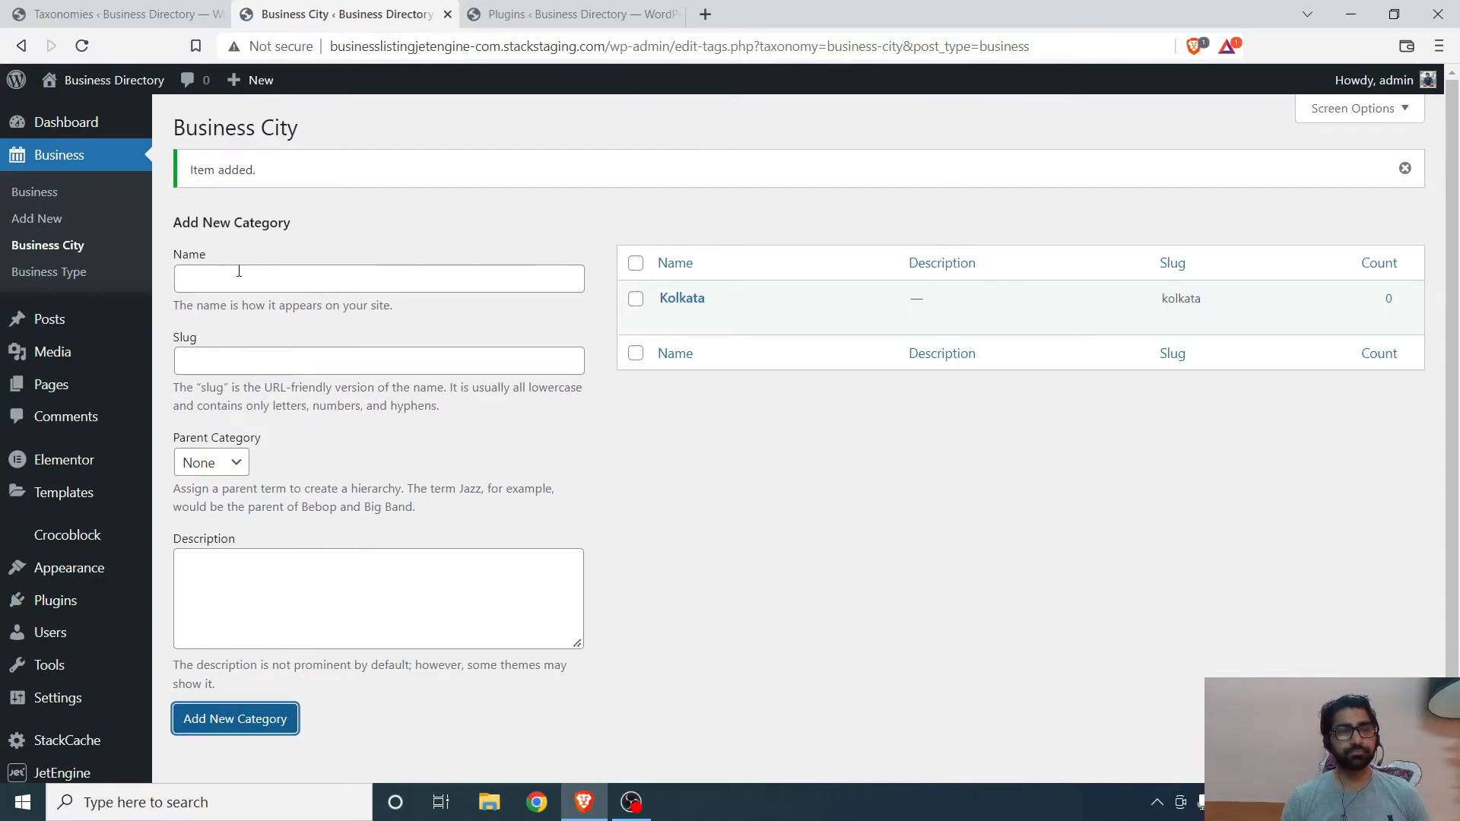
# - Add Delhi and Mumbai as further business cities
pyautogui.click(237, 277)
pyautogui.write('Delhi')
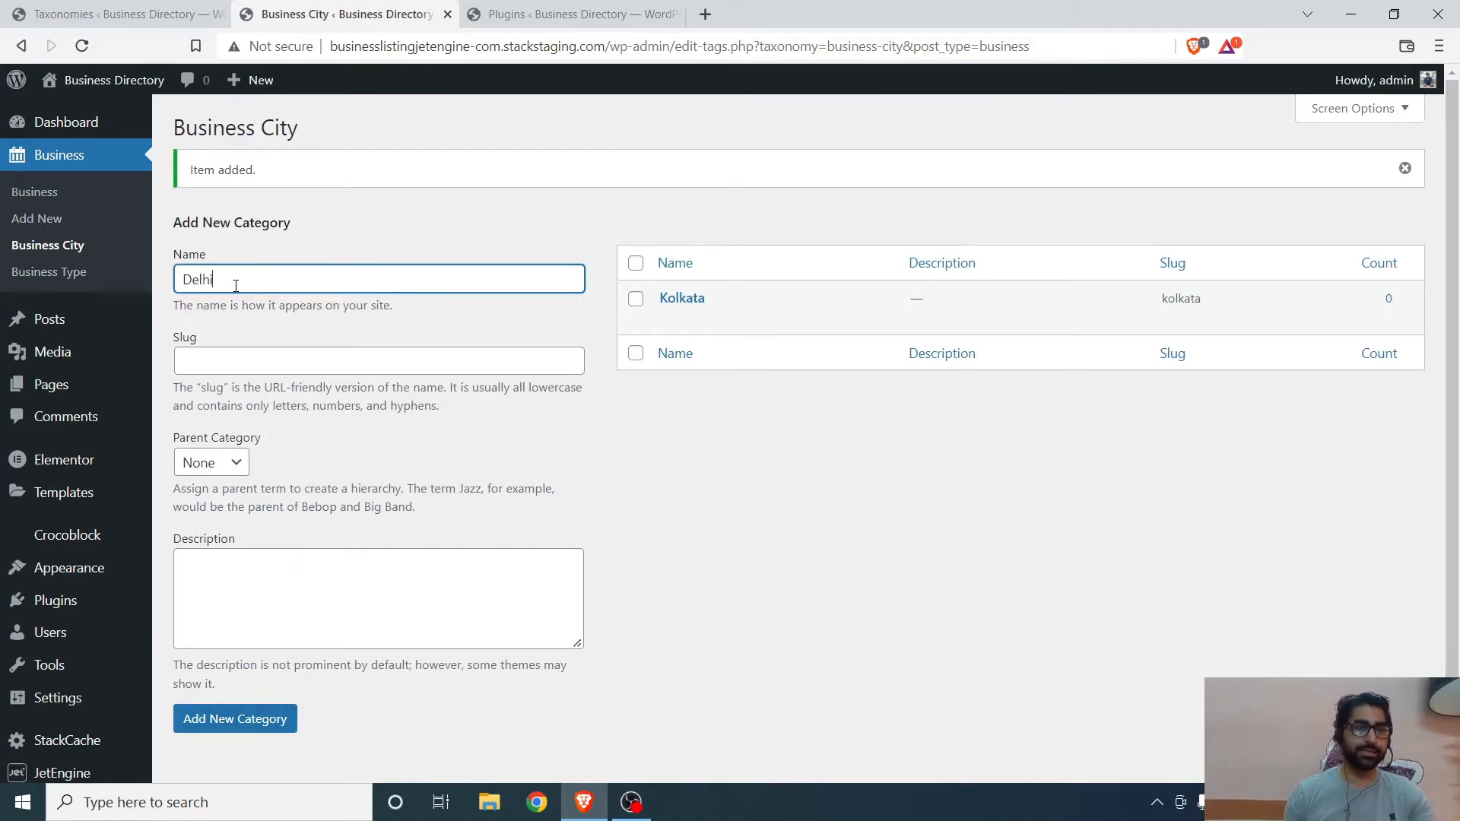
pyautogui.click(206, 718)
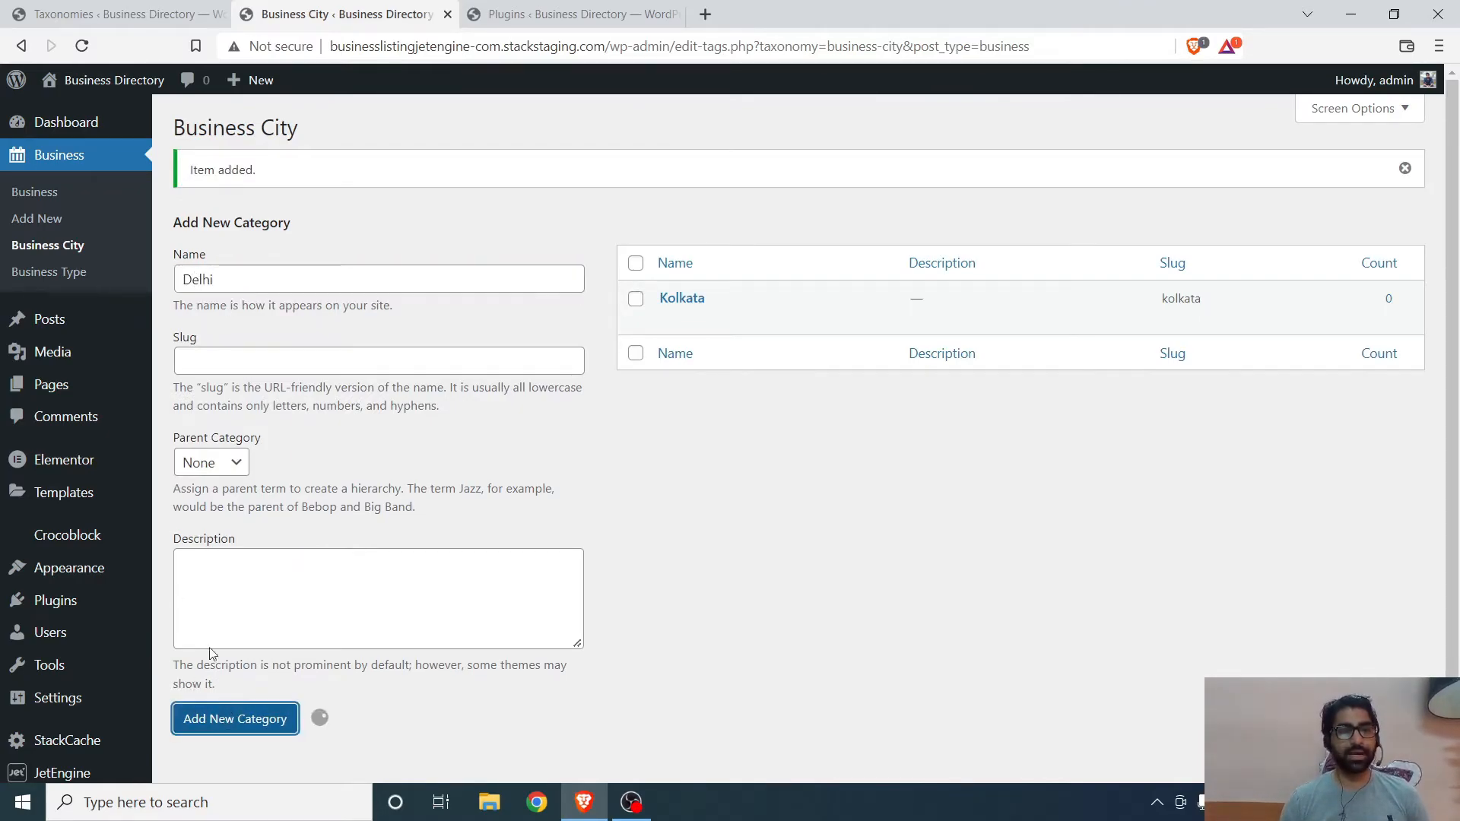
pyautogui.click(207, 288)
pyautogui.write('Mumbai')
pyautogui.click(223, 722)
# - Open the Business Type terms, name a new term Clothes and upload the istockphoto clothing image as its header image
pyautogui.click(48, 272)
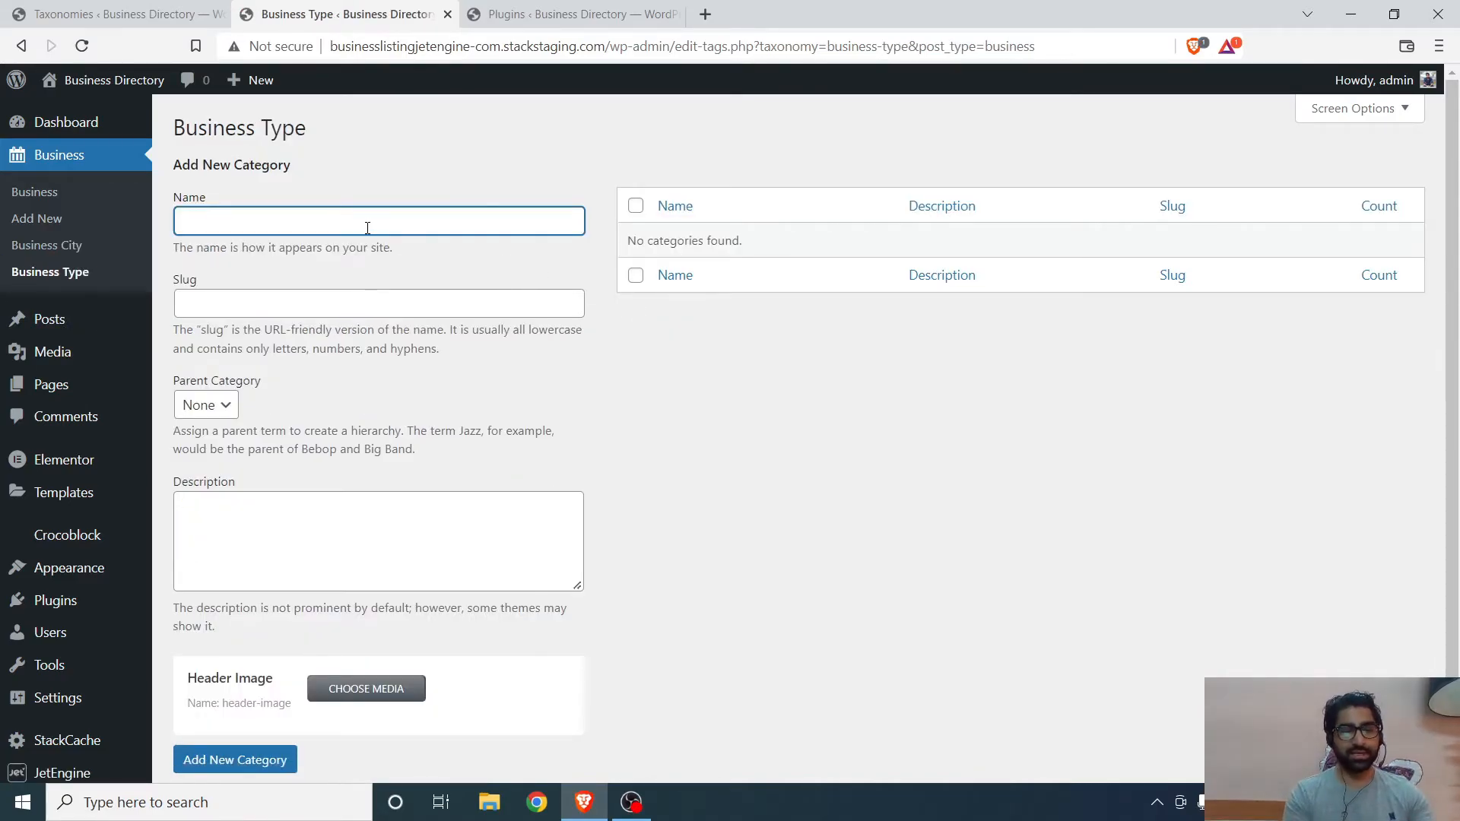
pyautogui.write('Clothes/Te')
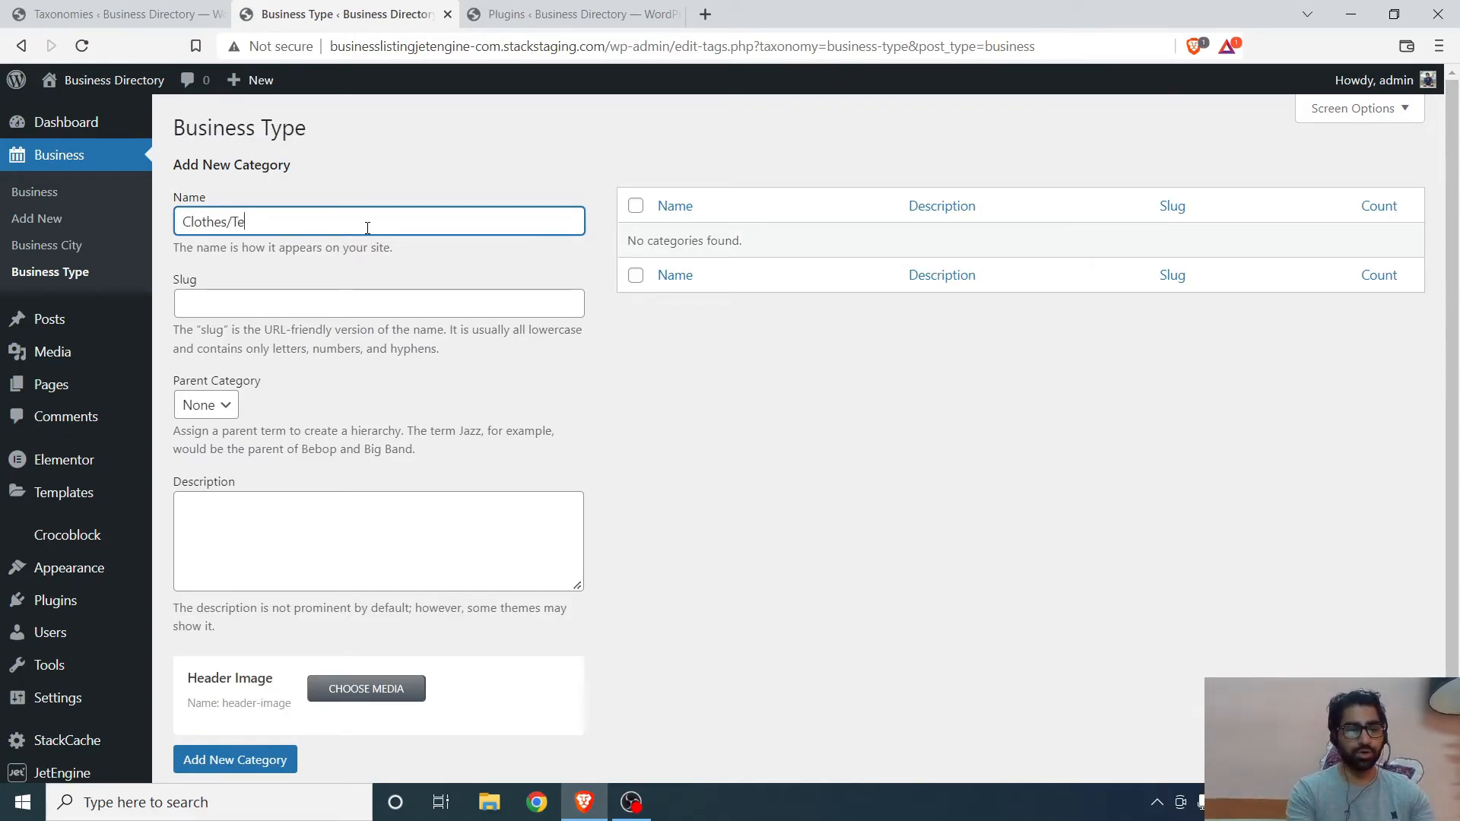
pyautogui.press('BackSpace')
pyautogui.press('BackSpace')
pyautogui.press('BackSpace')
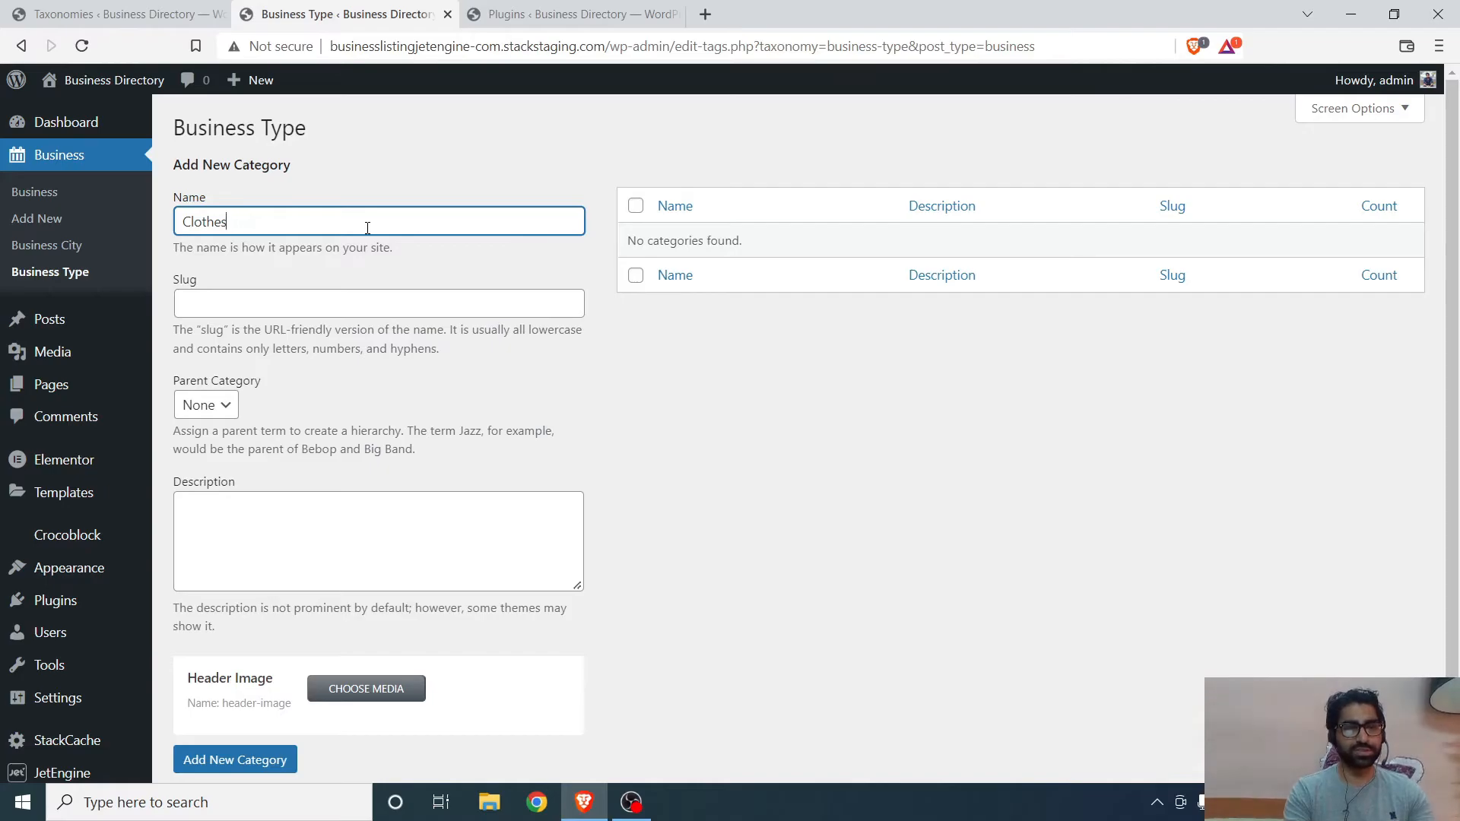
pyautogui.click(339, 678)
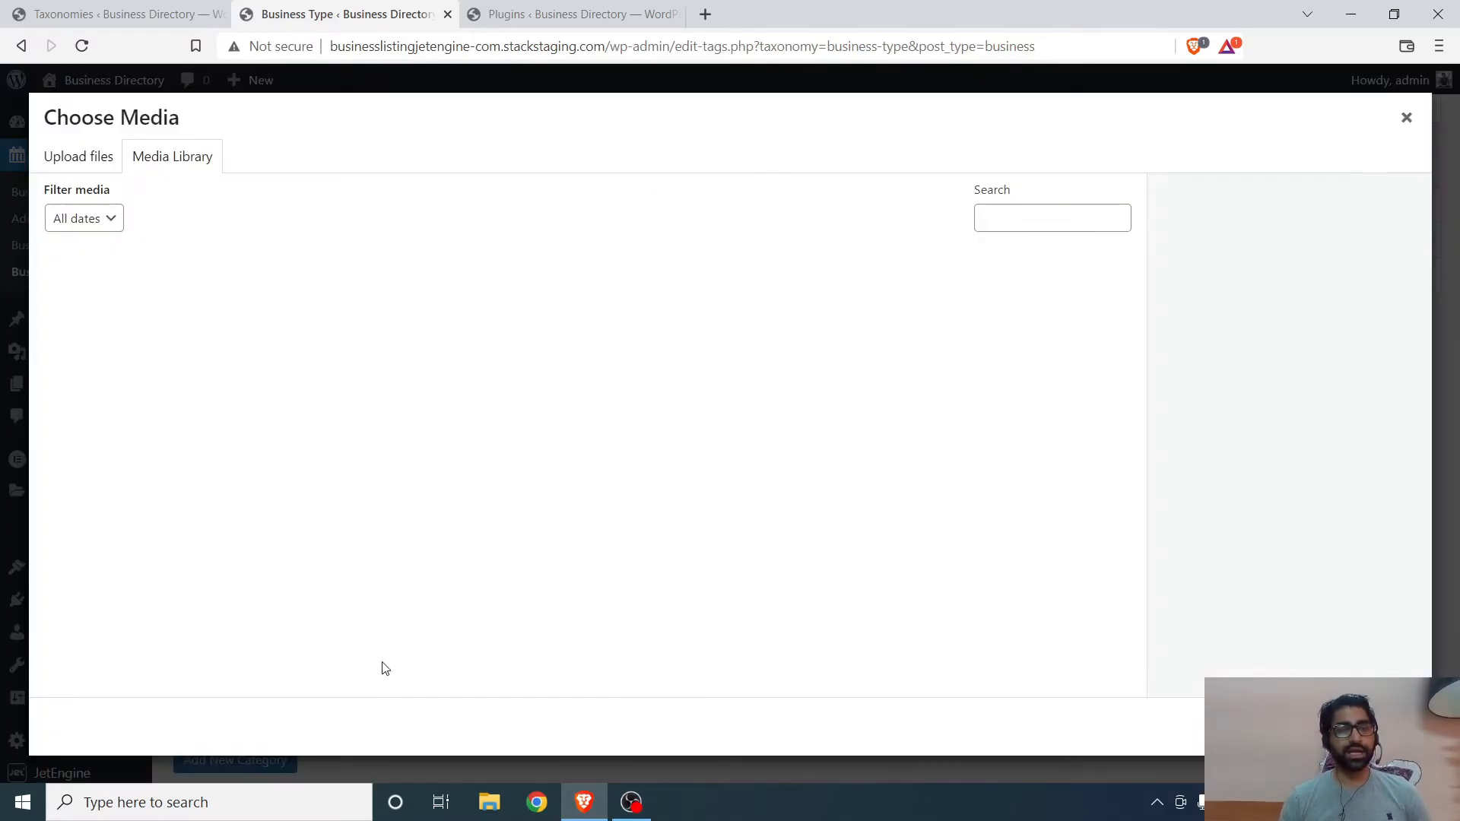
pyautogui.click(621, 479)
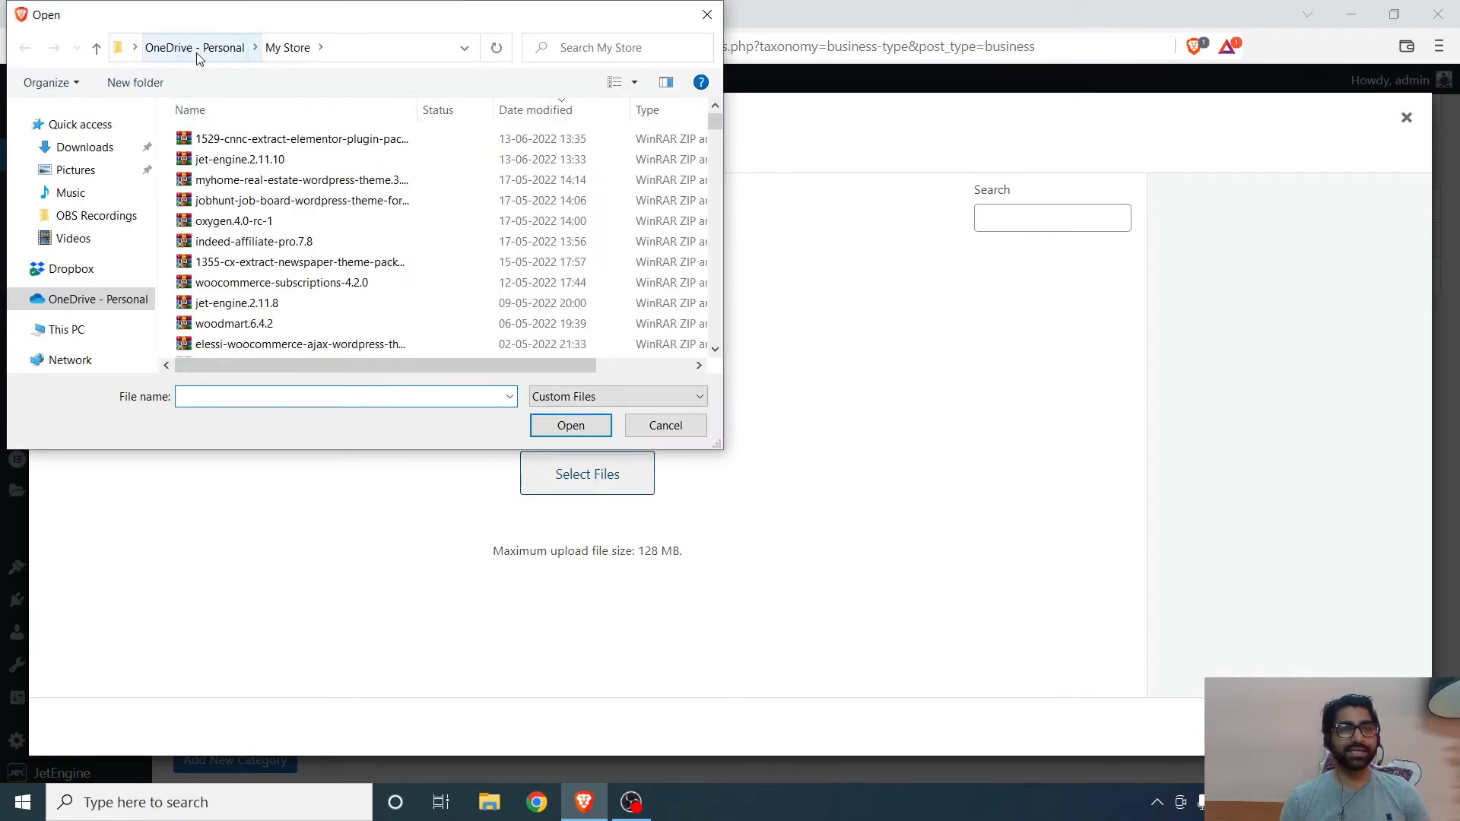
pyautogui.click(99, 170)
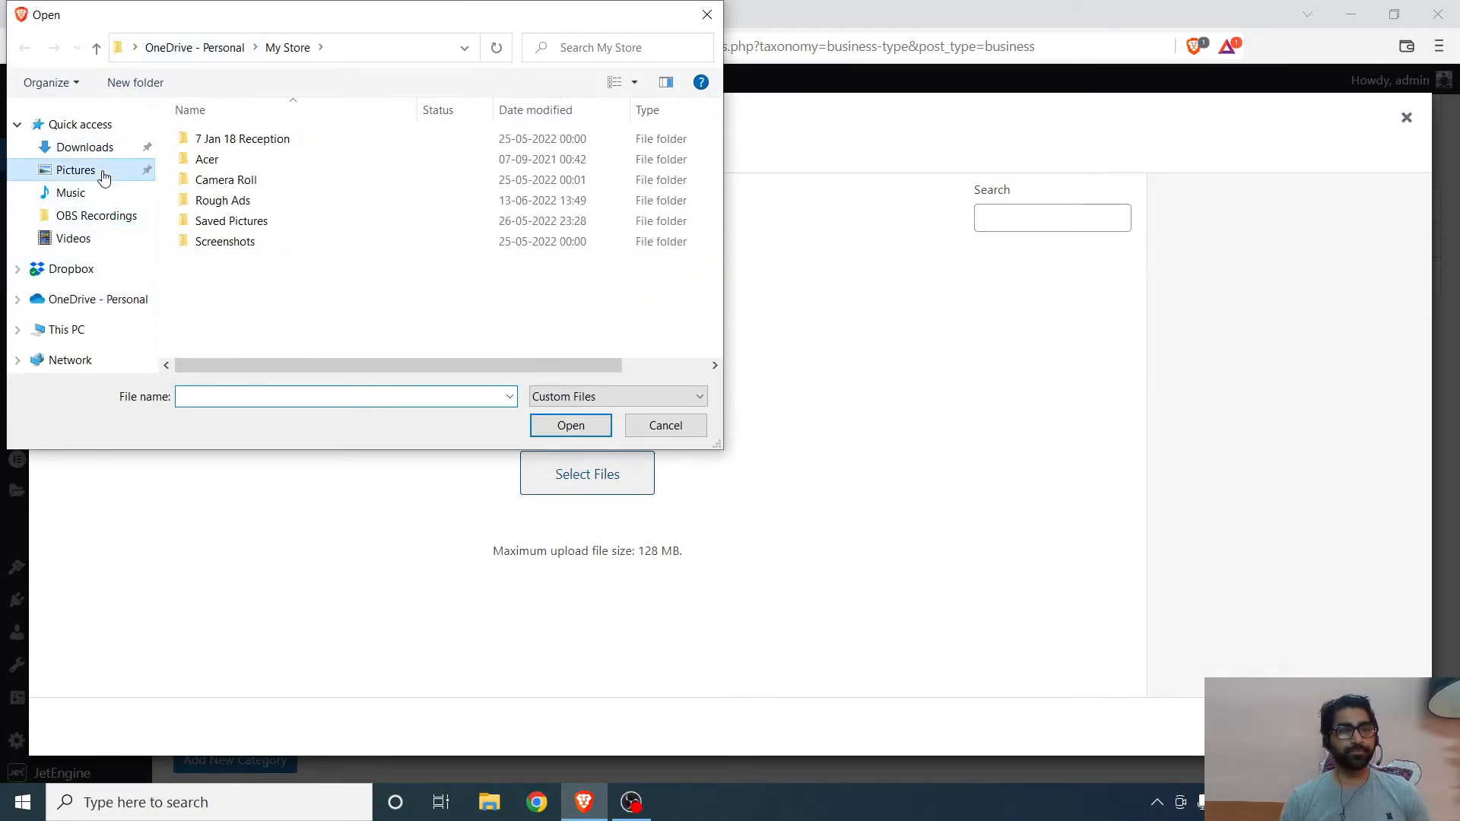
pyautogui.doubleClick(253, 202)
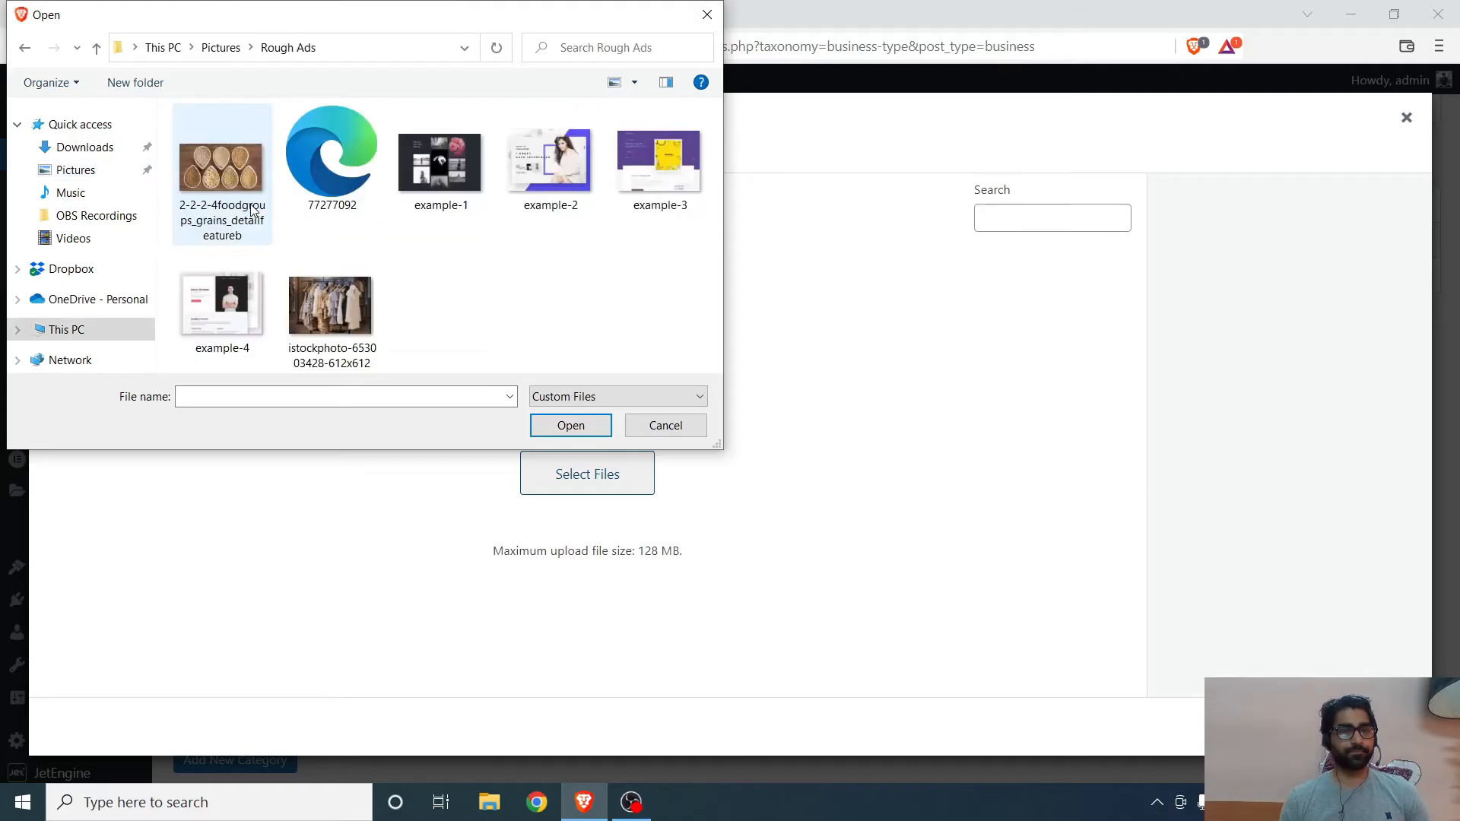
pyautogui.doubleClick(372, 354)
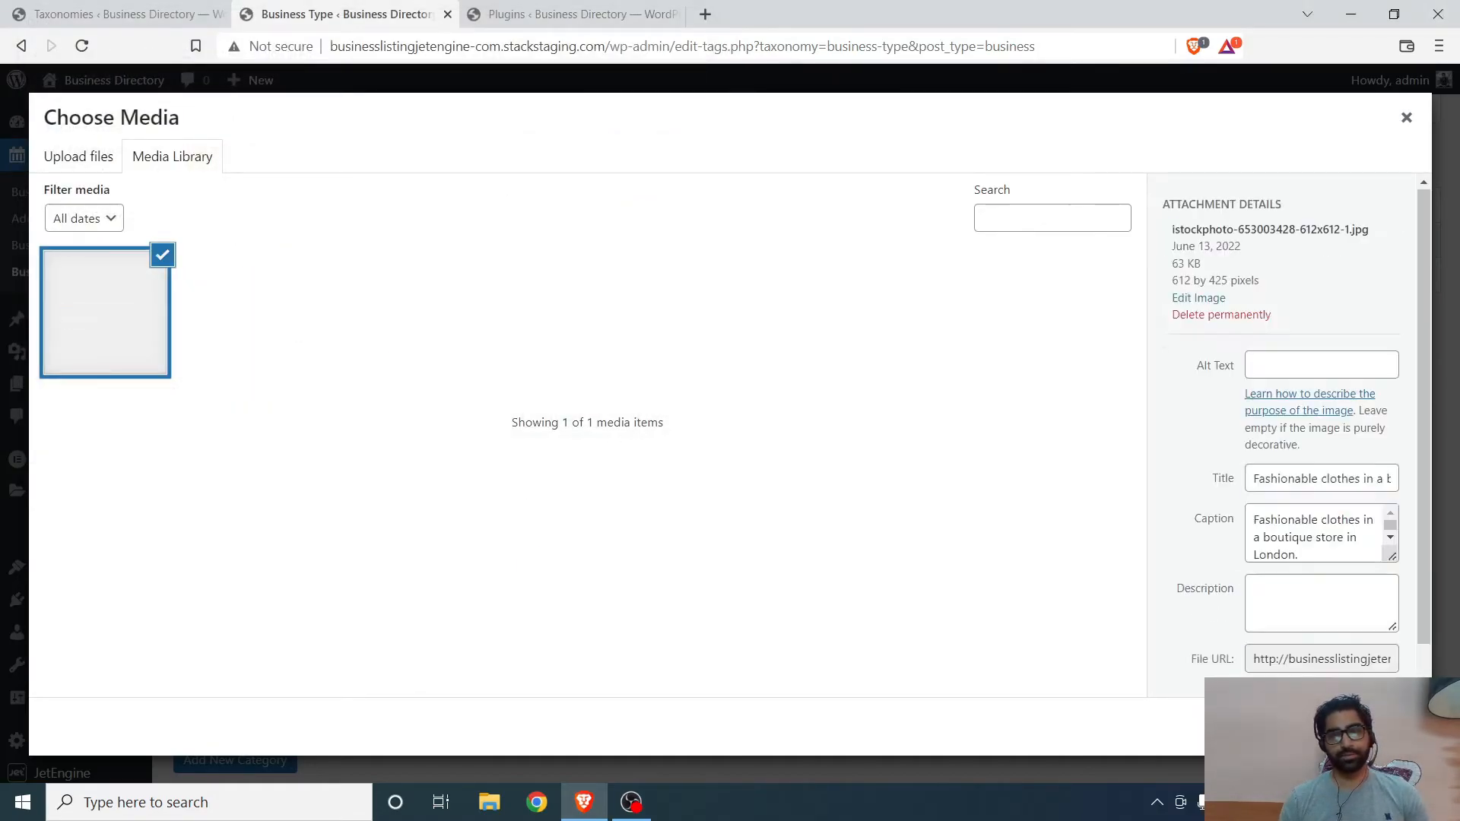
pyautogui.click(1369, 727)
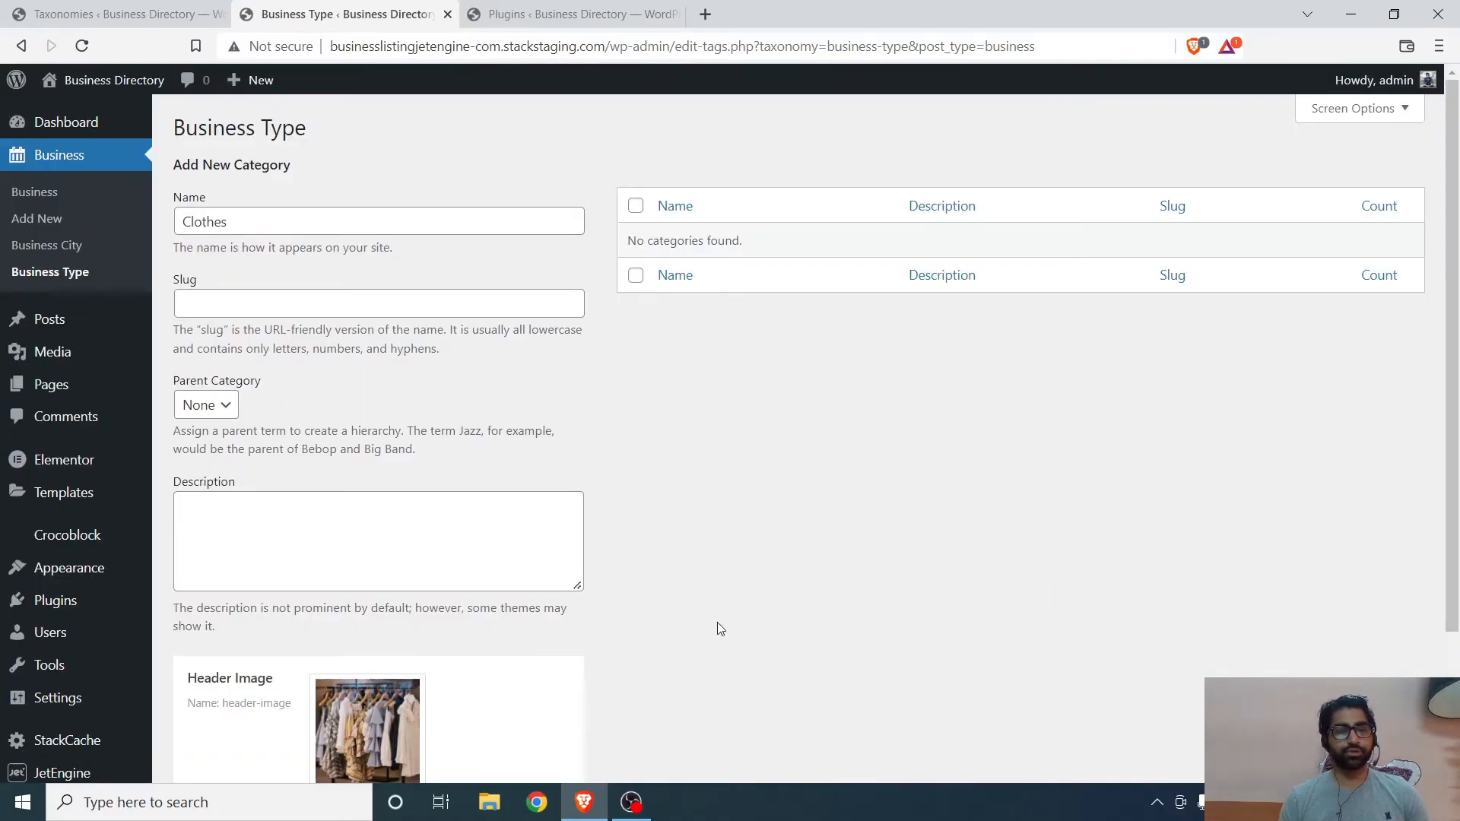
# - Add the Clothes business type
pyautogui.scroll(-3, 533, 593)
pyautogui.scroll(3, 312, 590)
pyautogui.scroll(-3, 349, 466)
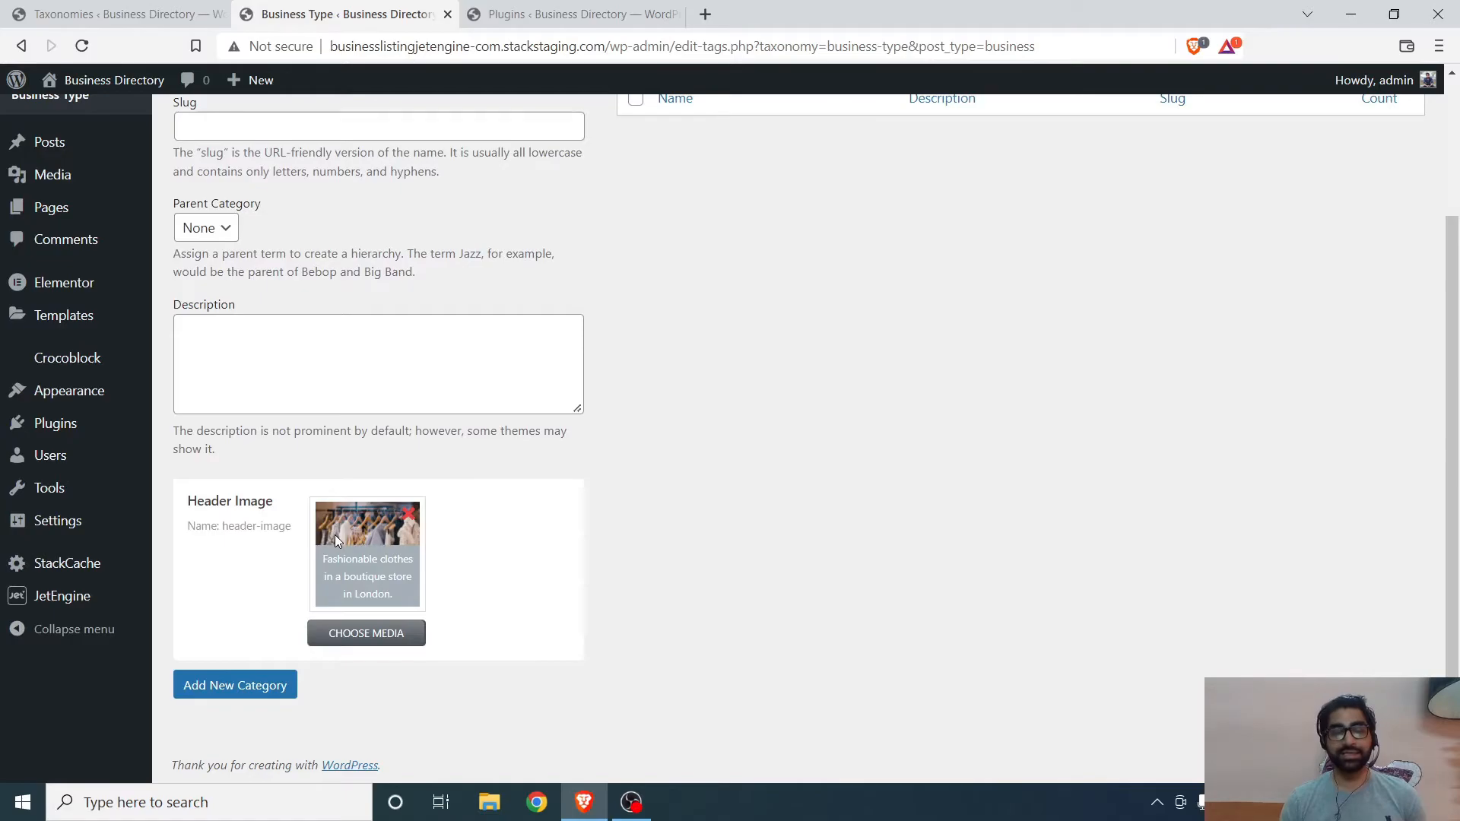
pyautogui.scroll(3, 628, 388)
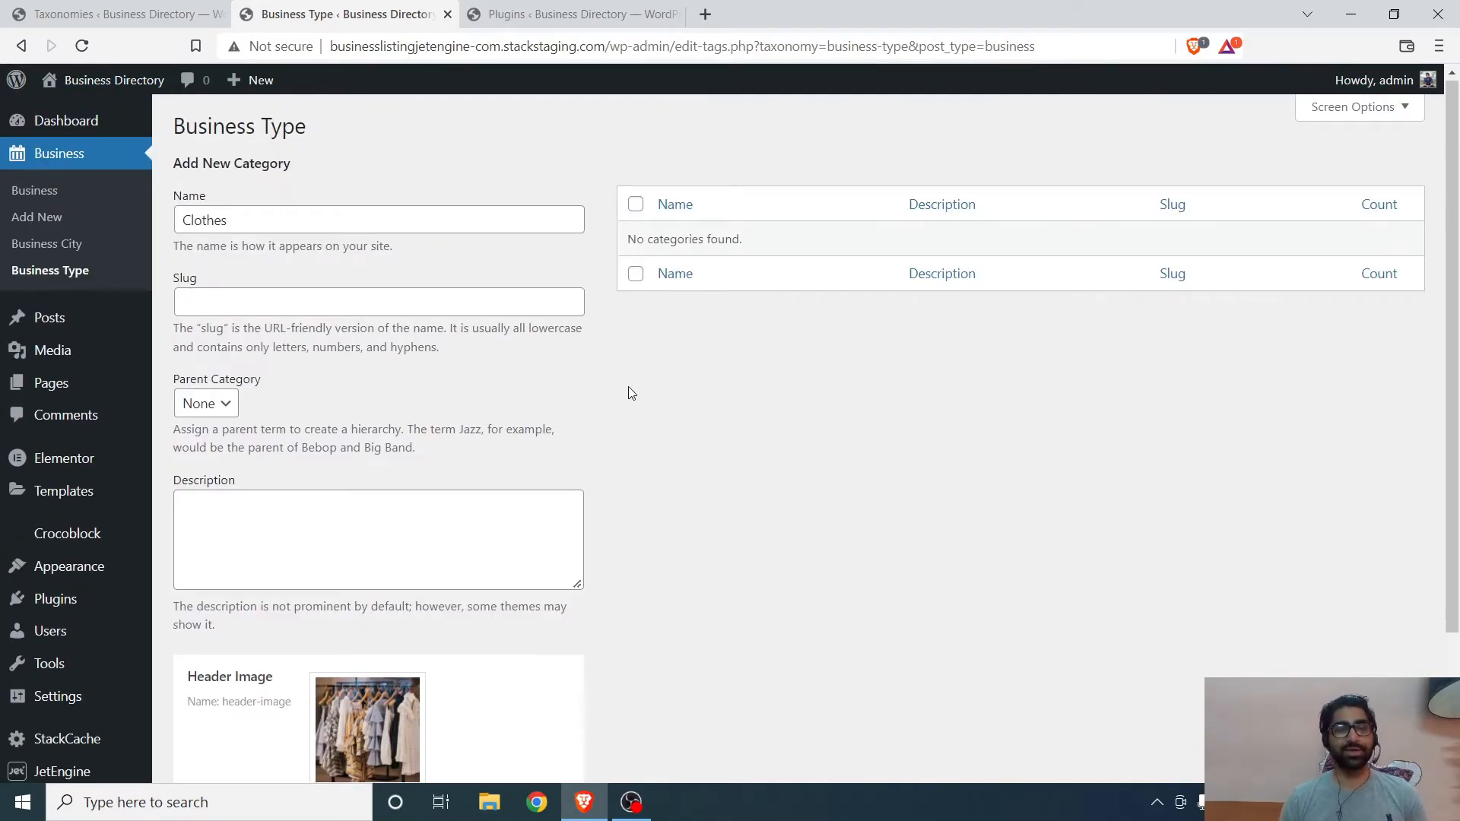
pyautogui.scroll(-3, 628, 387)
pyautogui.click(244, 691)
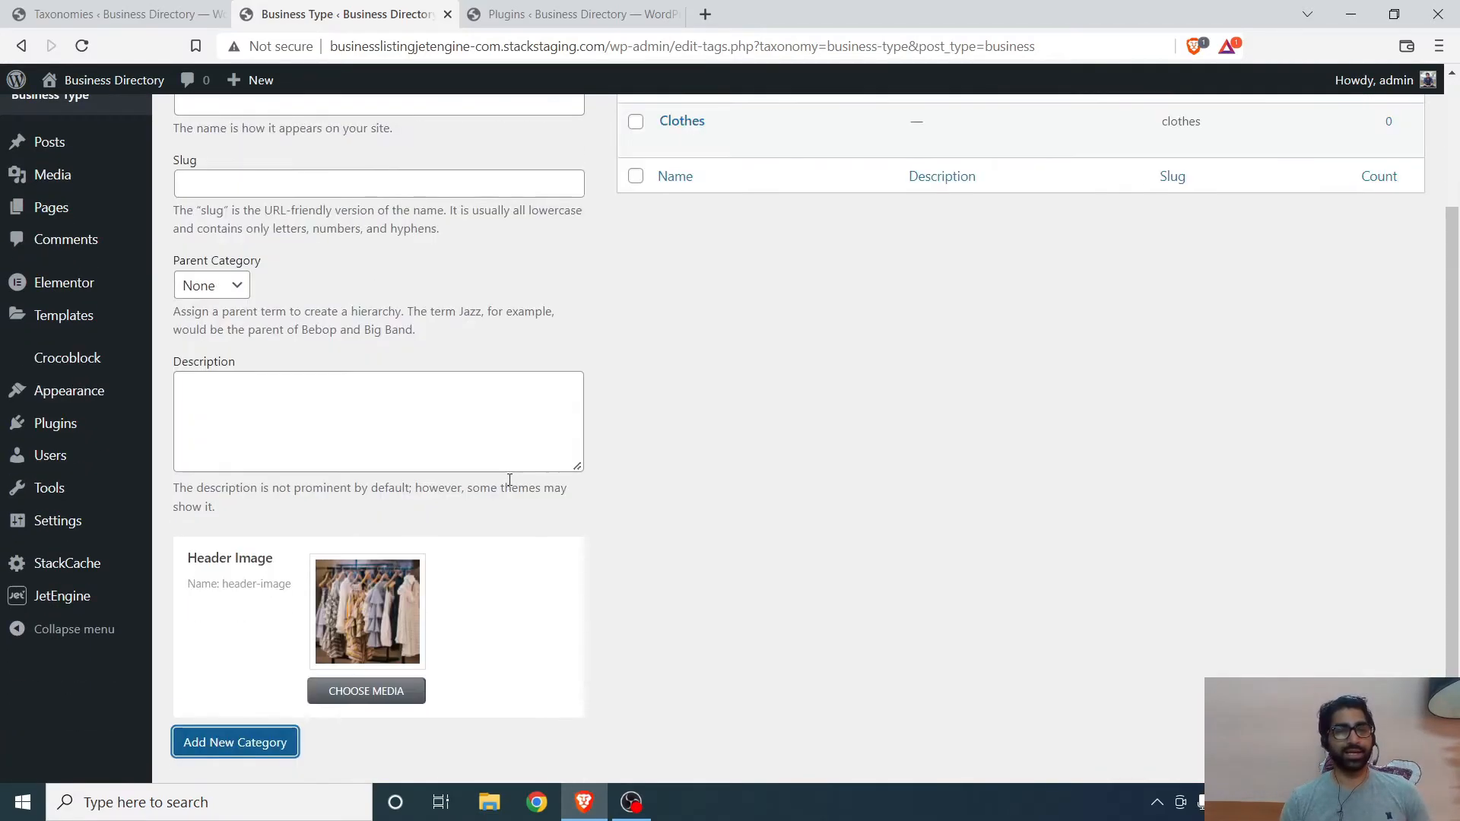
pyautogui.scroll(3, 613, 402)
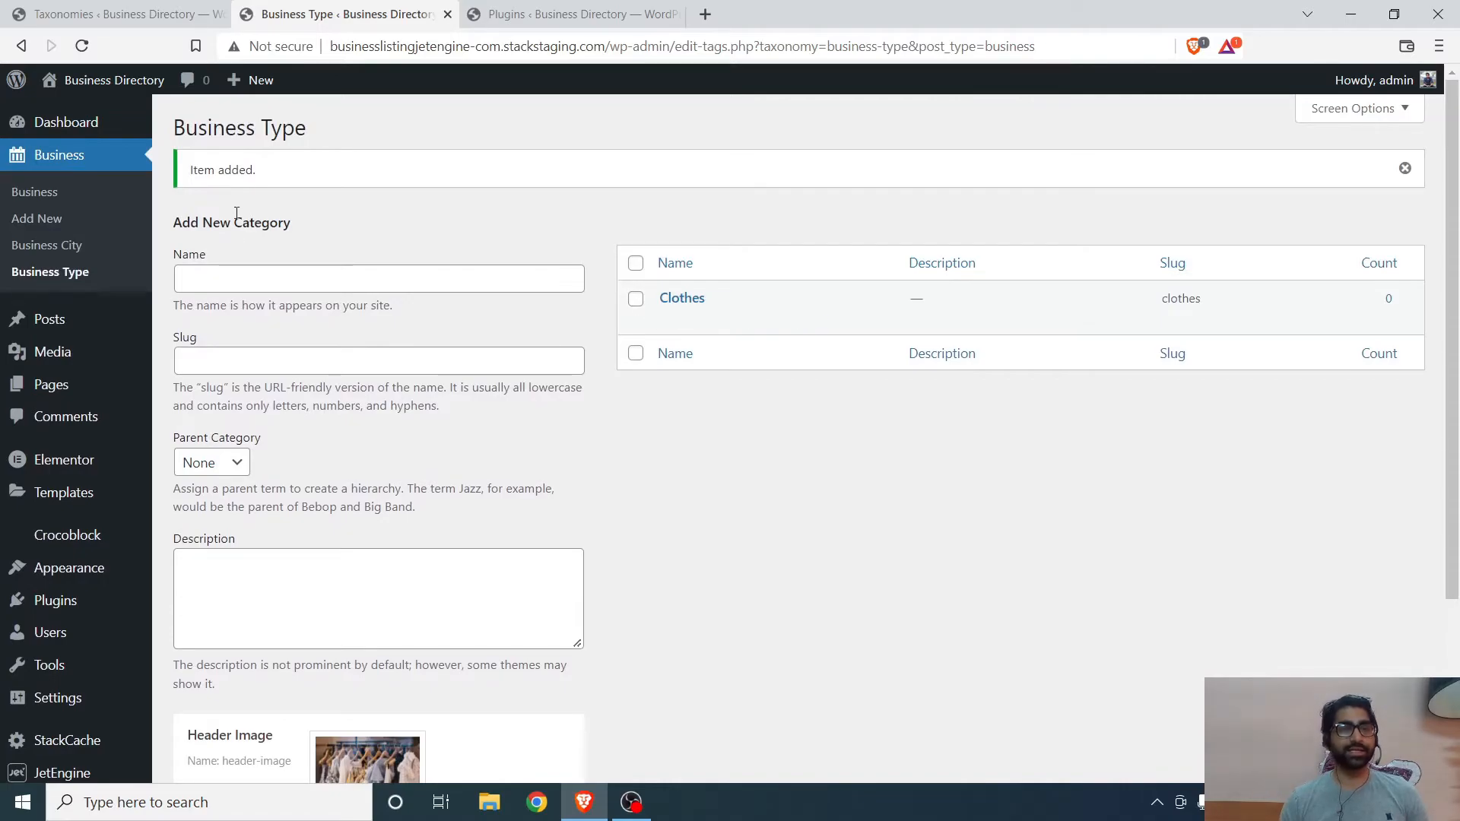
# - Name a new business type Website Development
pyautogui.click(235, 282)
pyautogui.scroll(-3, 235, 283)
pyautogui.scroll(3, 238, 282)
pyautogui.write('WEb')
pyautogui.write('ebsite Devel')
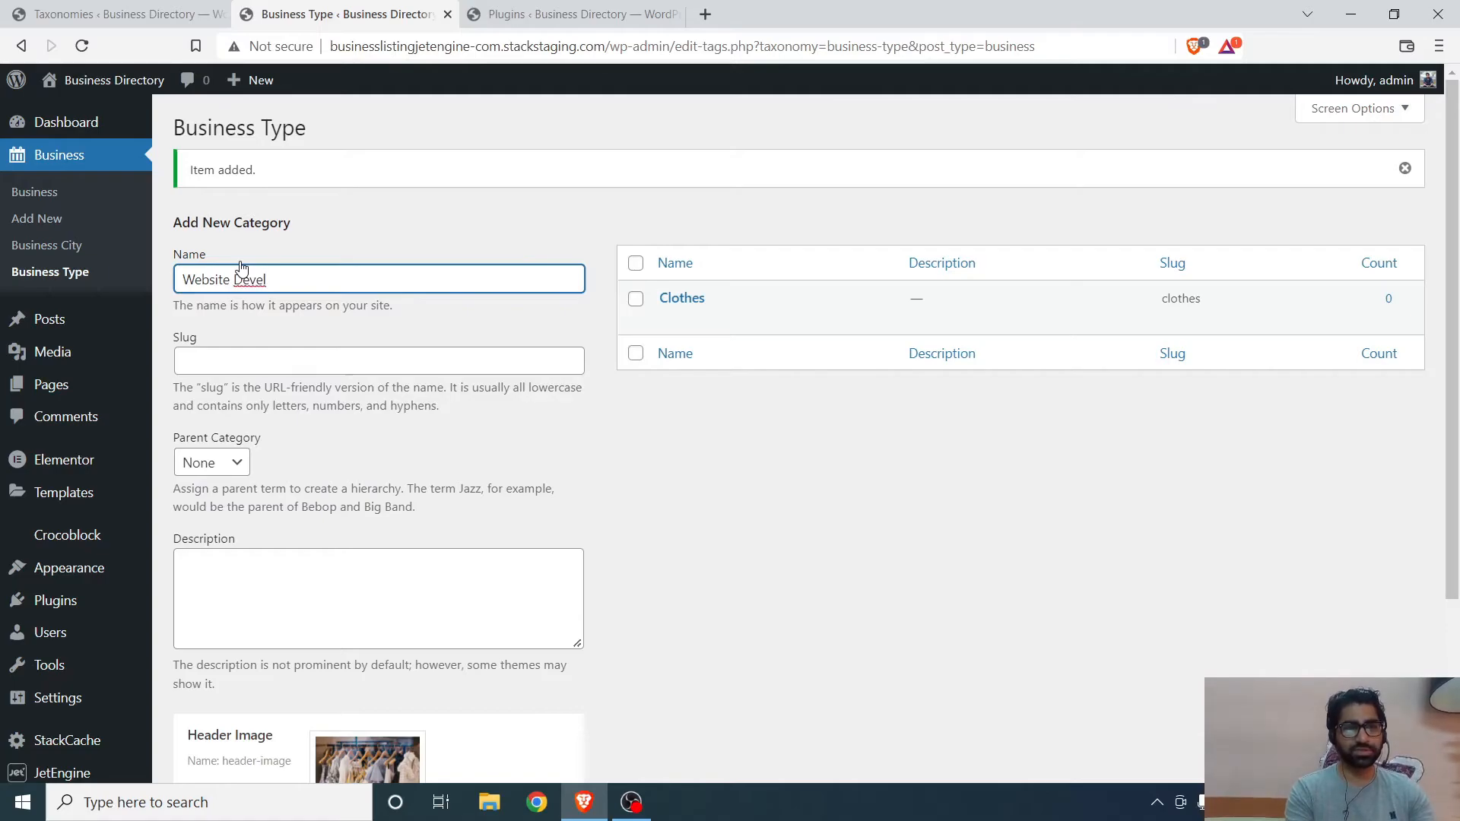
pyautogui.write('opmen')
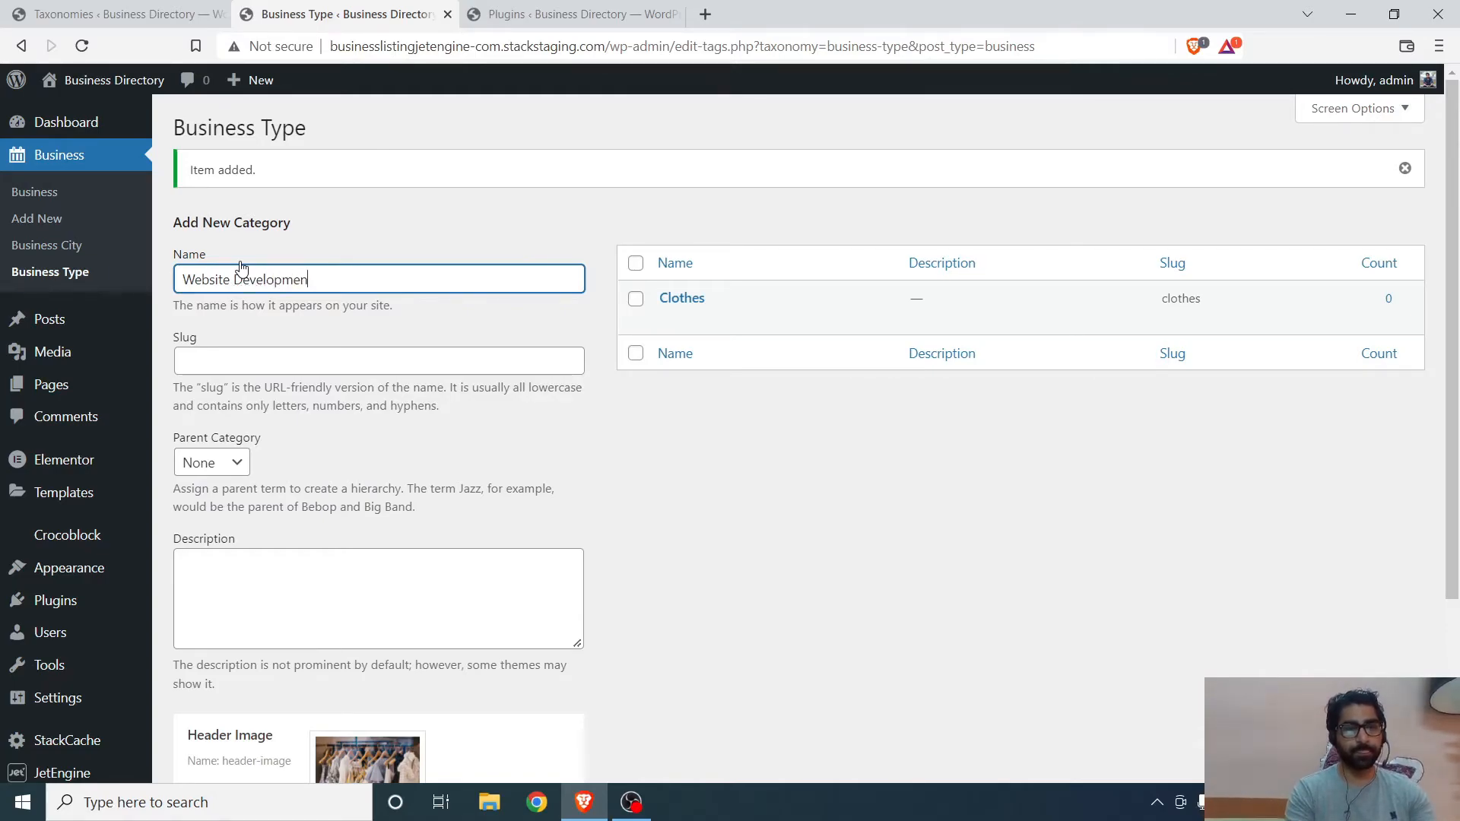
pyautogui.write('t')
pyautogui.scroll(-3, 284, 408)
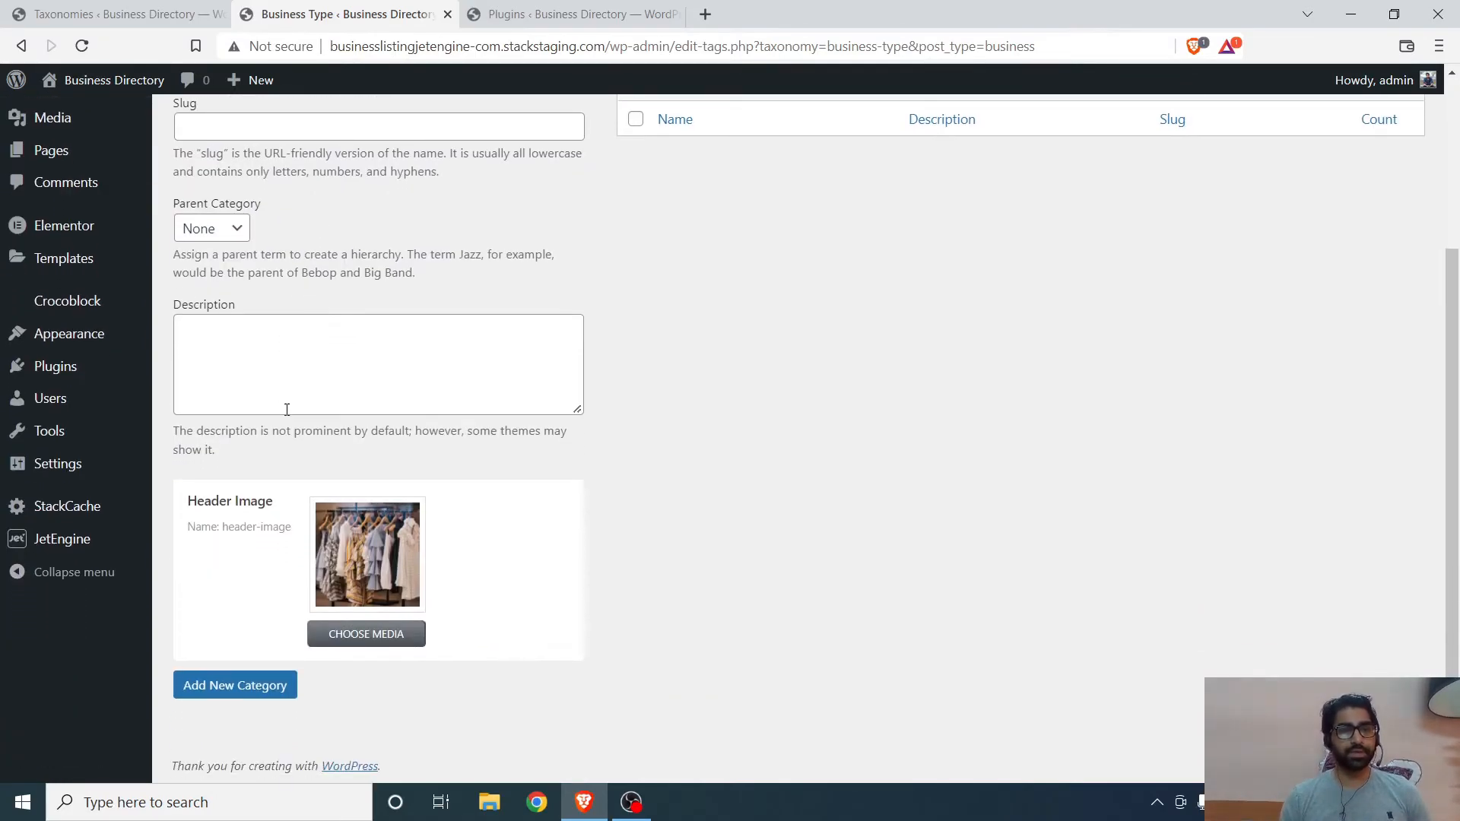
# - Upload example-4 as its header image and add the Website Development type
pyautogui.click(338, 632)
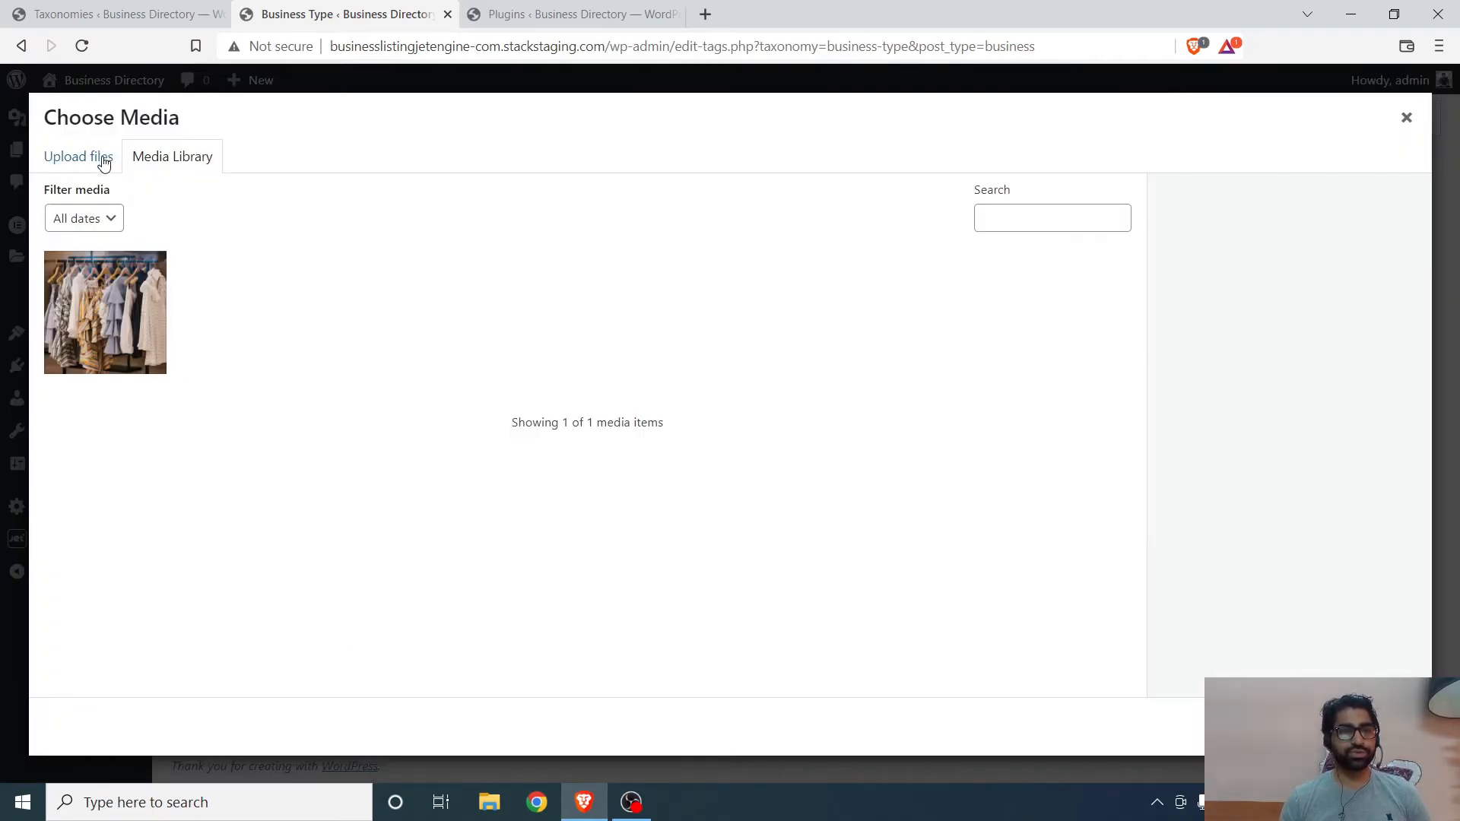
pyautogui.click(72, 164)
pyautogui.click(668, 434)
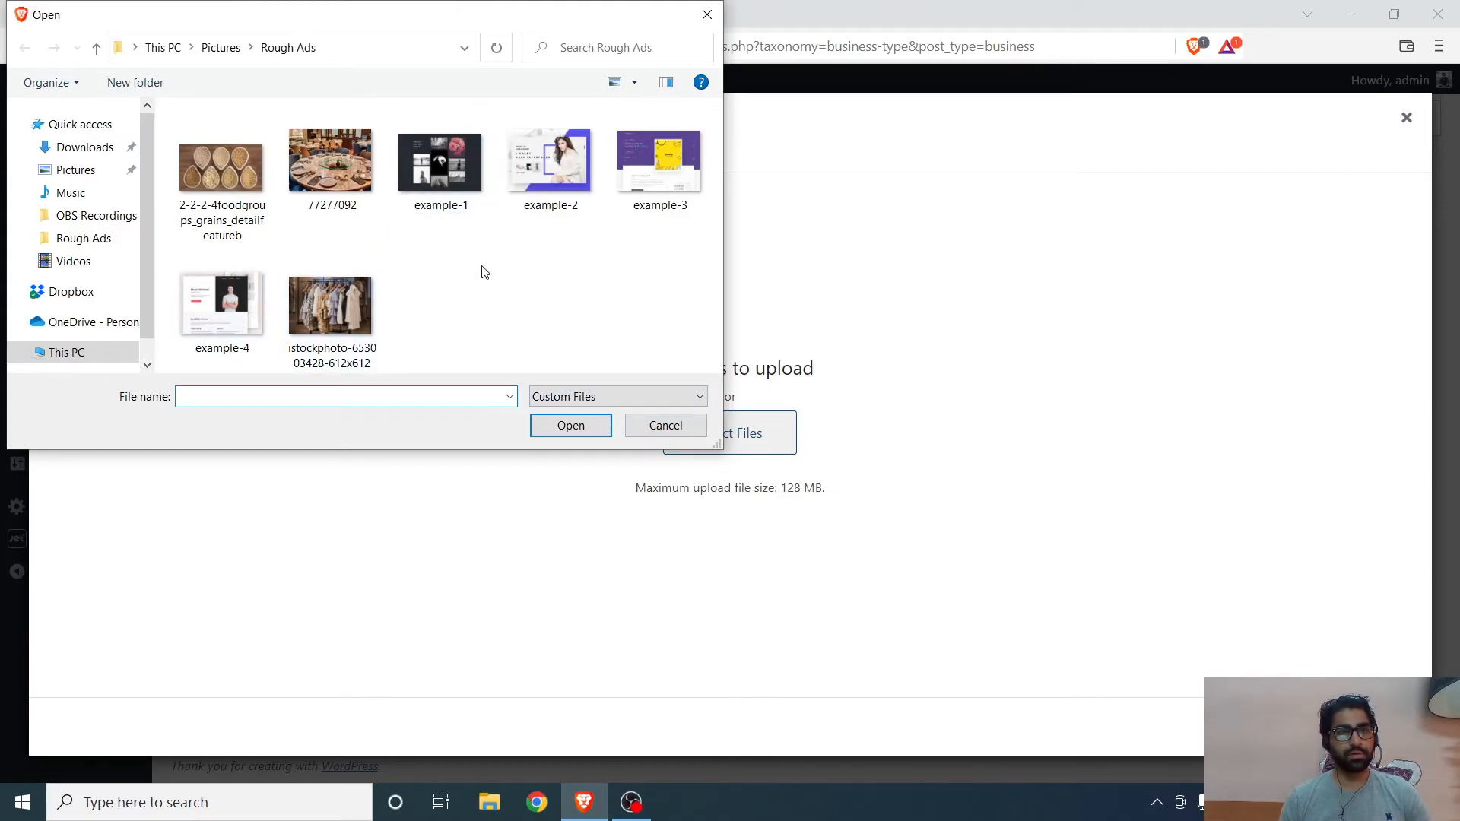
pyautogui.doubleClick(220, 319)
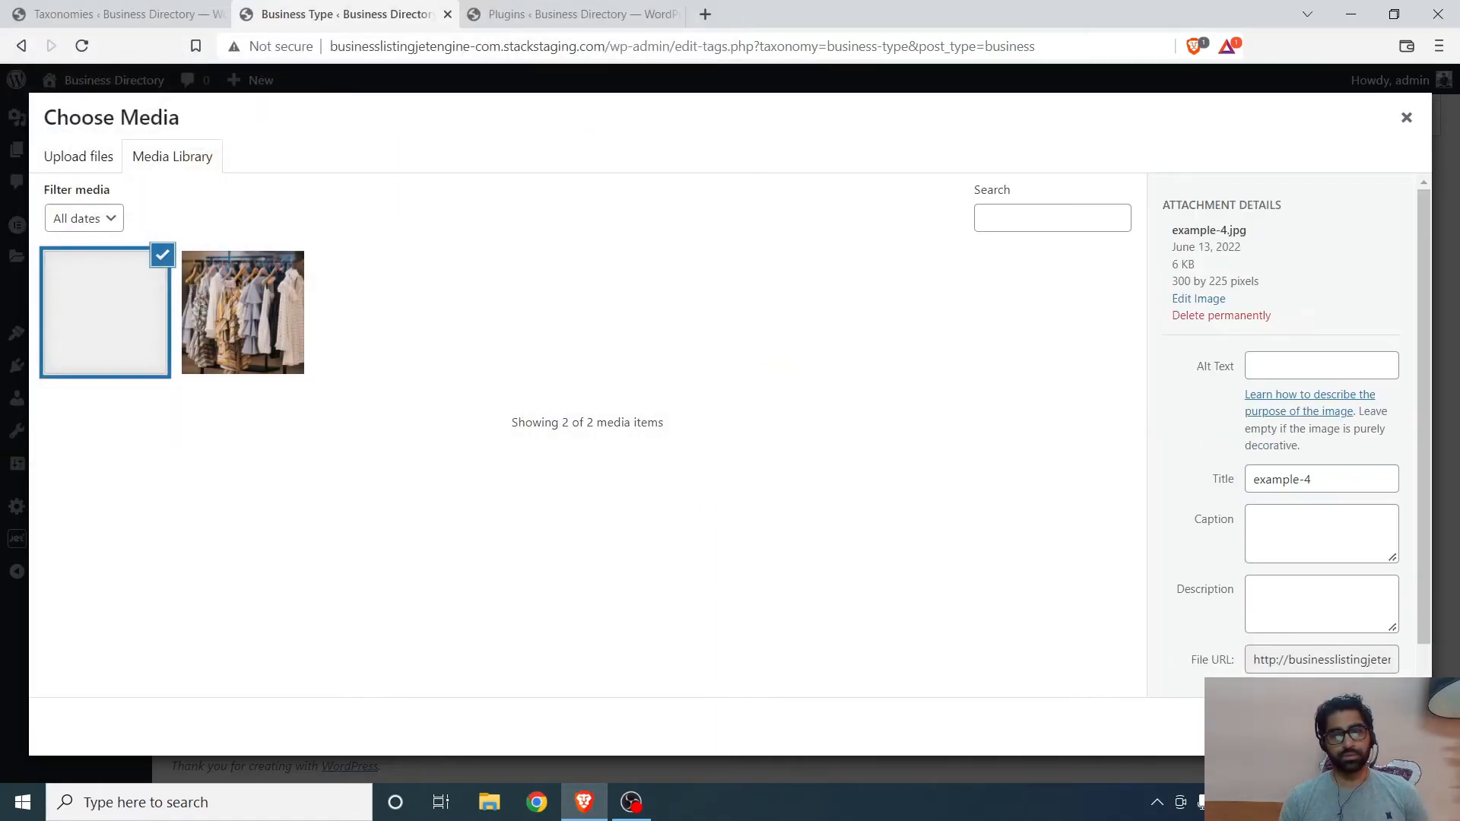
pyautogui.click(1370, 727)
pyautogui.scroll(3, 467, 588)
pyautogui.scroll(-3, 282, 766)
pyautogui.click(283, 689)
pyautogui.scroll(3, 610, 538)
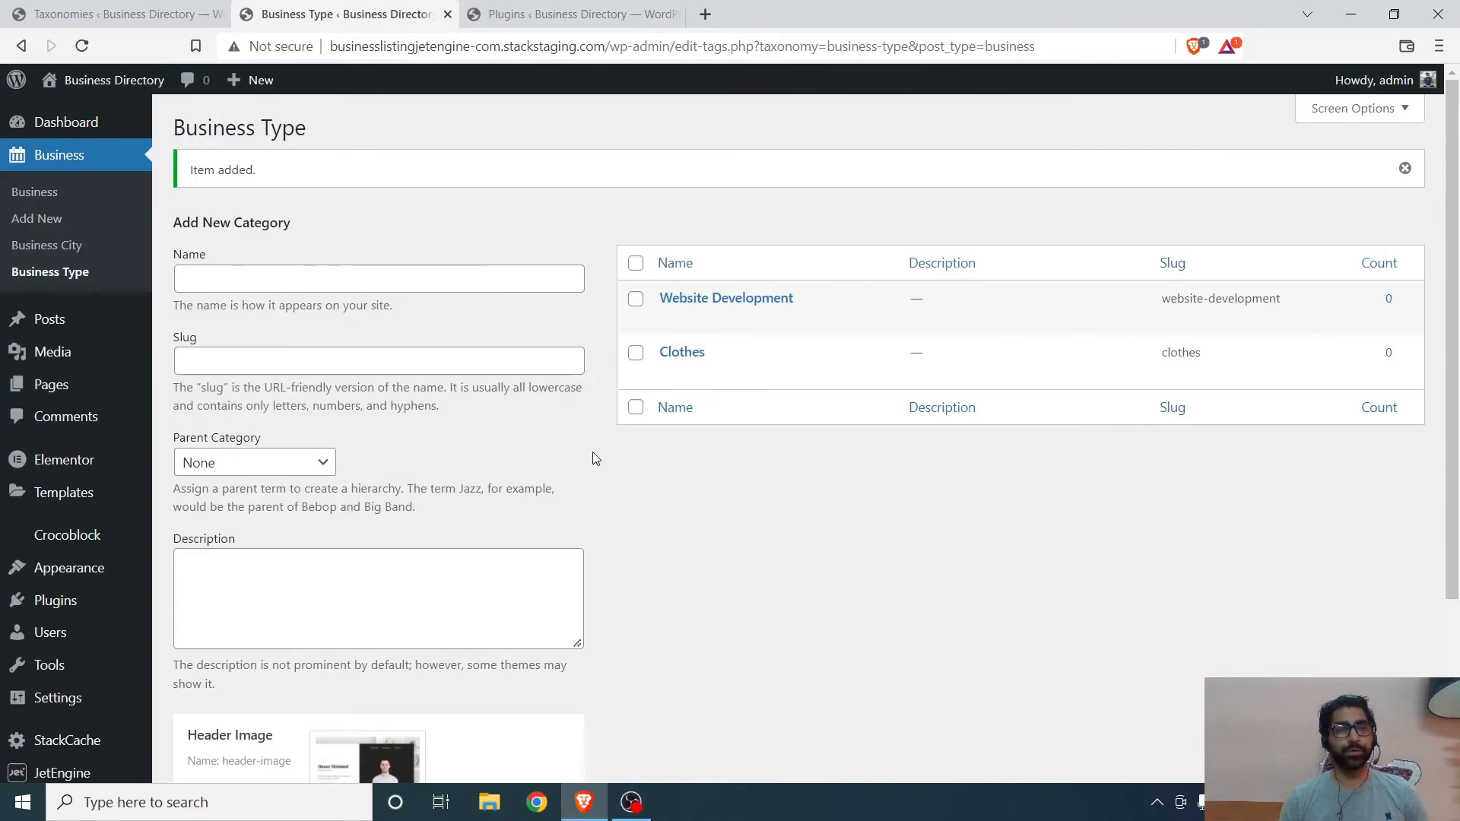
# - Name a new business type Grains
pyautogui.click(261, 274)
pyautogui.write('Gra')
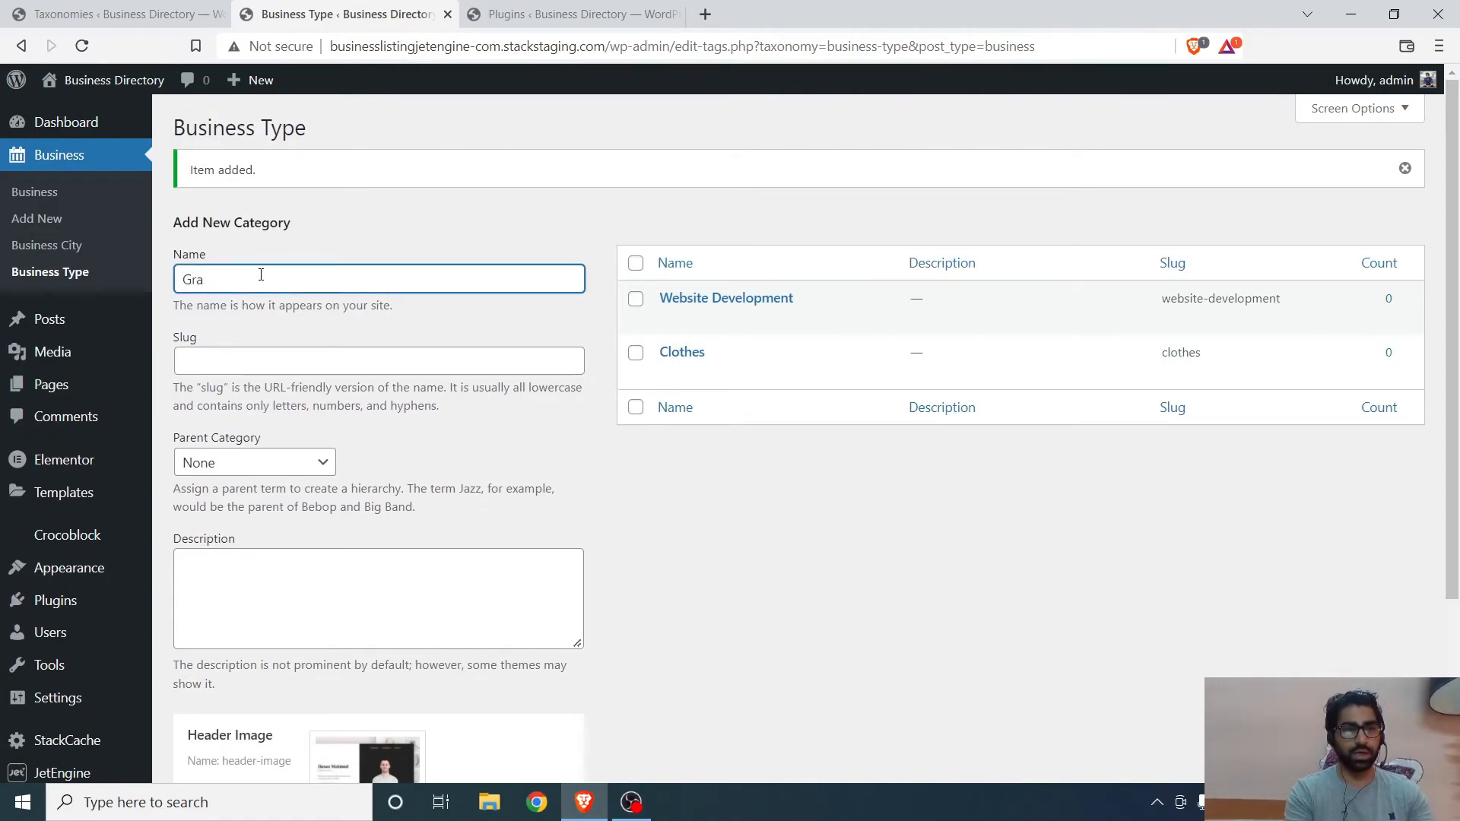
pyautogui.write('nins')
pyautogui.scroll(-3, 319, 532)
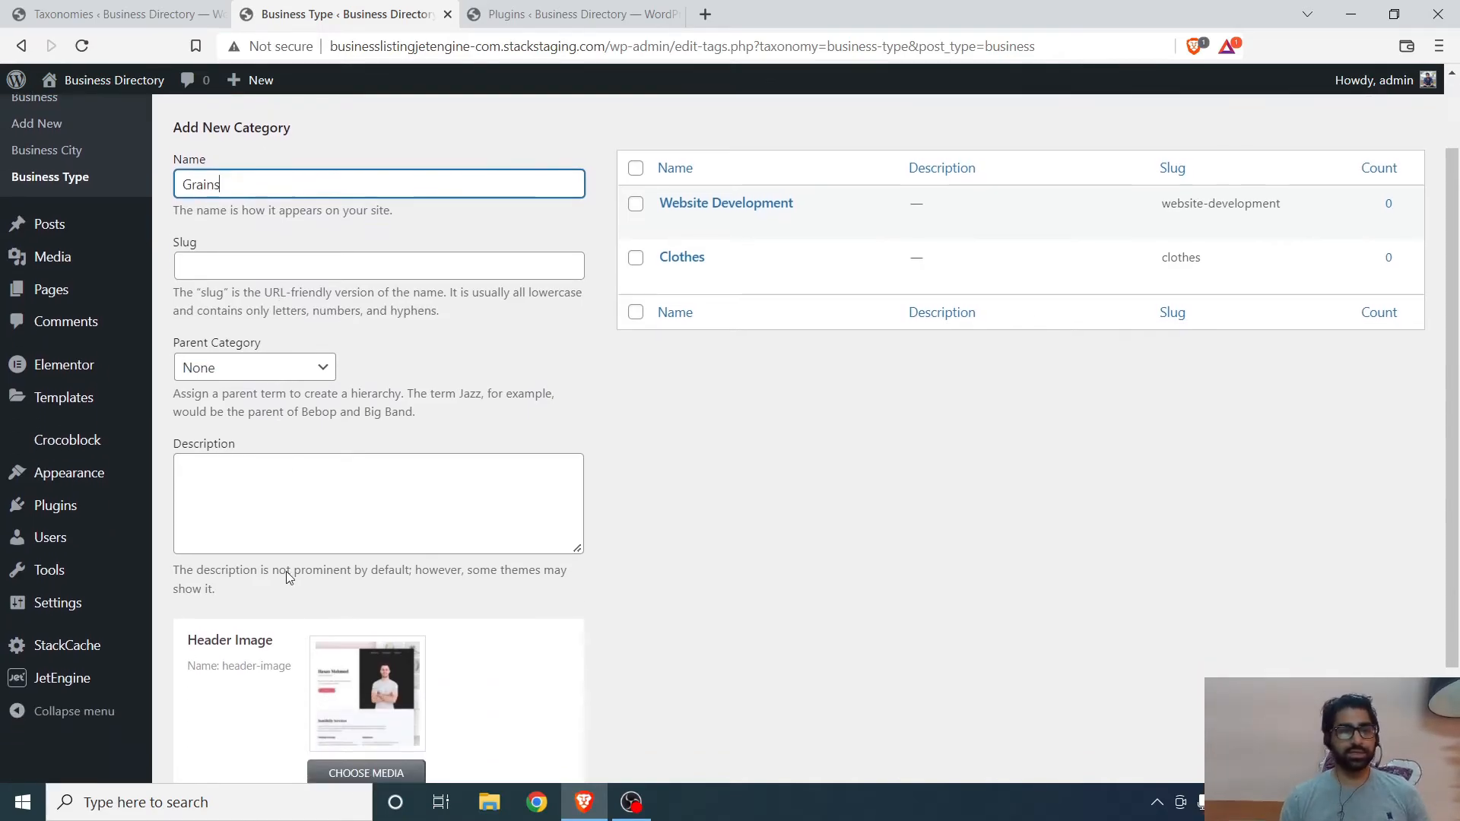
# - Upload the 2-2-2-4foodgroups_grains image as its header image and add the Grains type
pyautogui.click(365, 680)
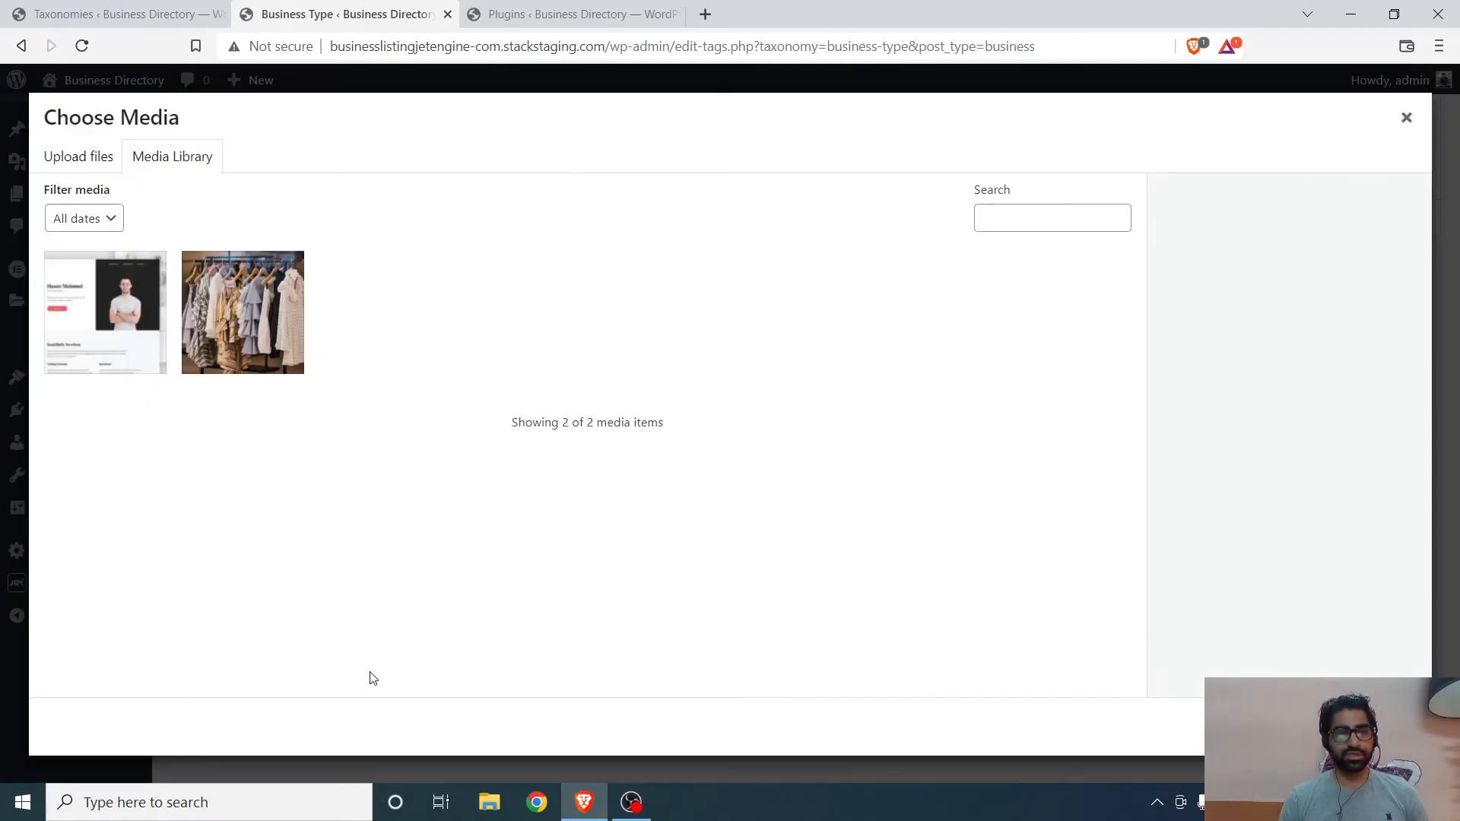
pyautogui.click(107, 161)
pyautogui.click(737, 445)
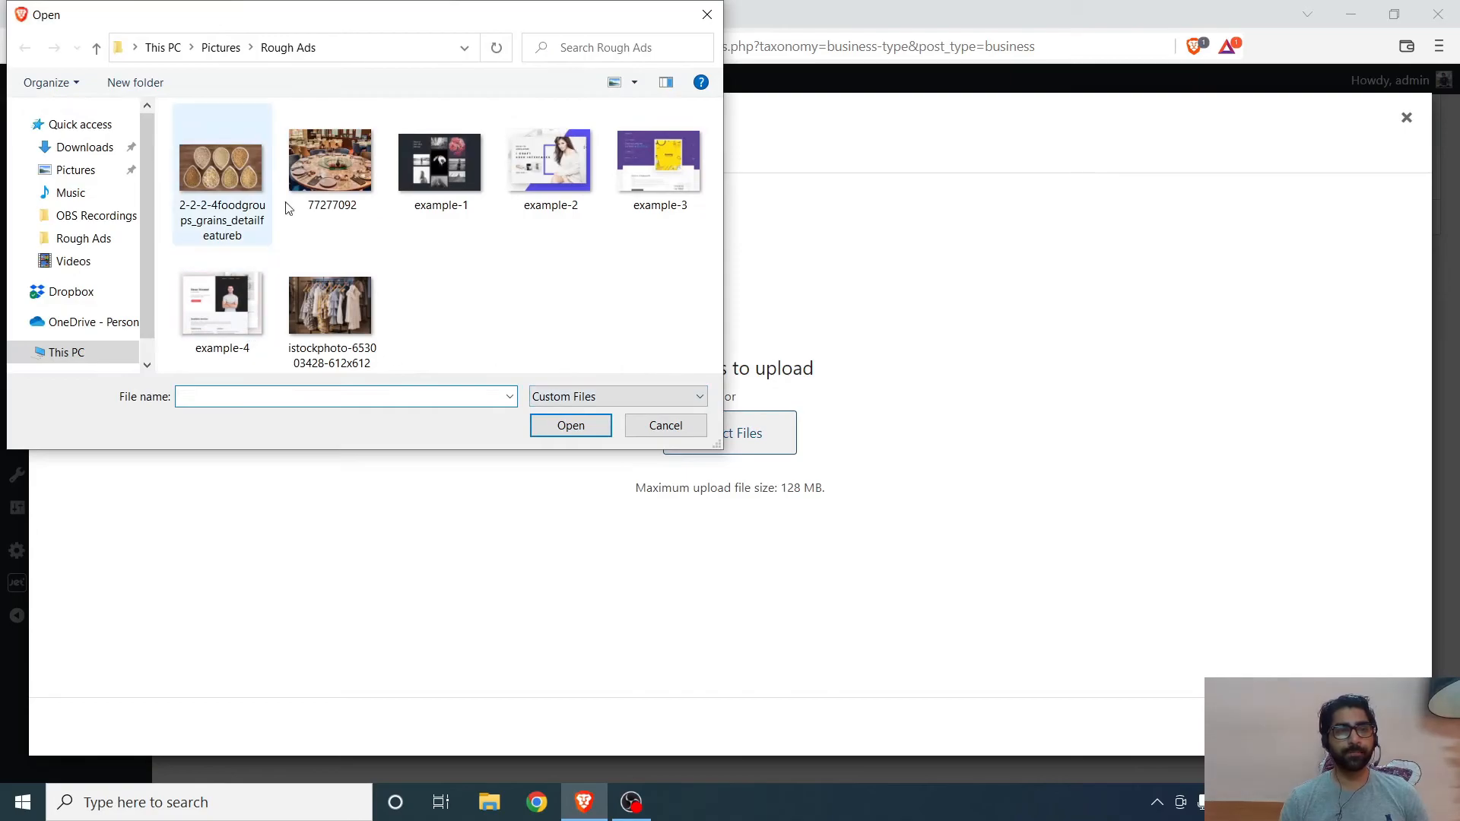
pyautogui.doubleClick(256, 176)
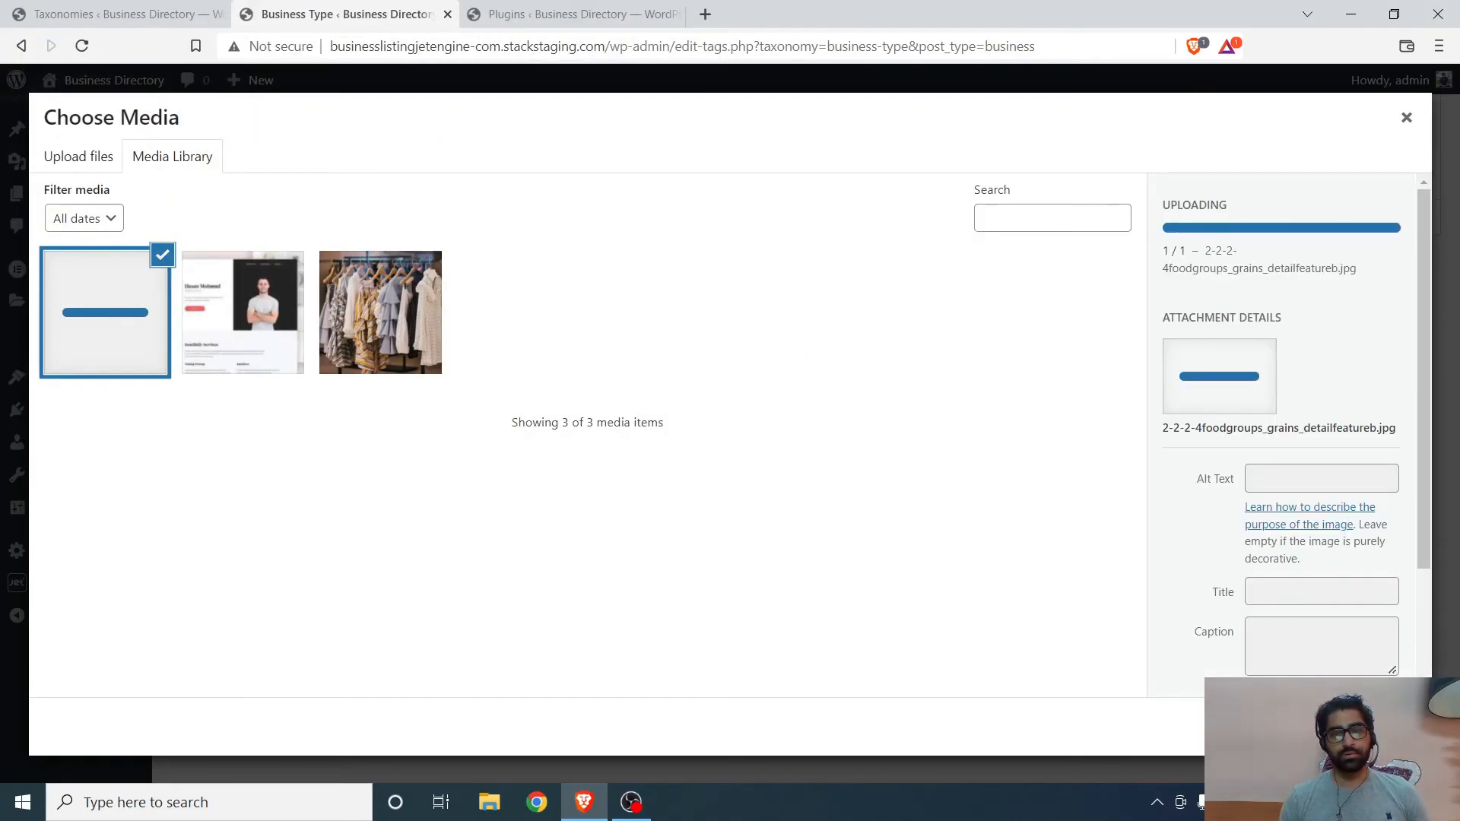
pyautogui.click(1369, 726)
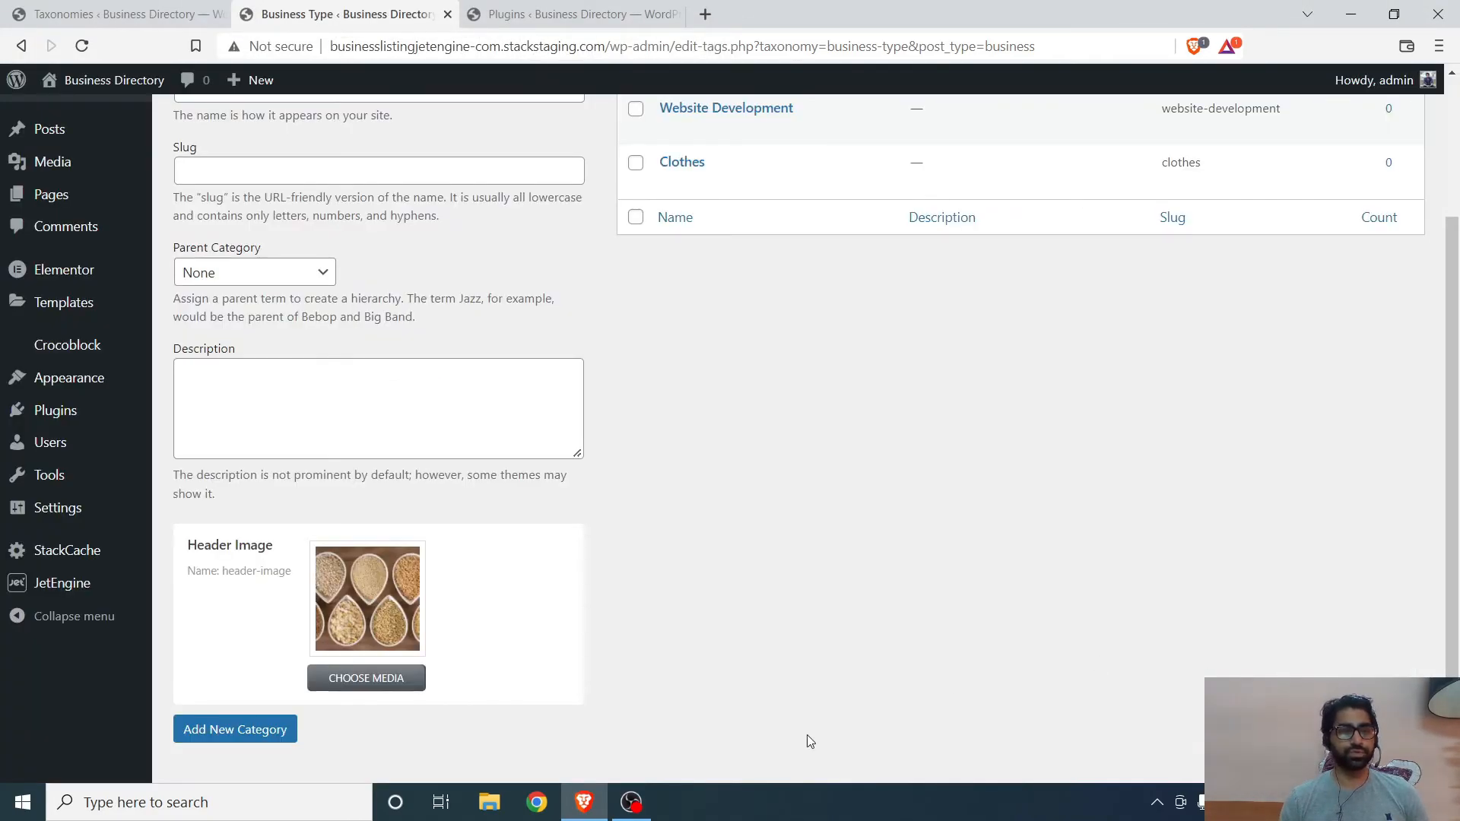
pyautogui.click(272, 732)
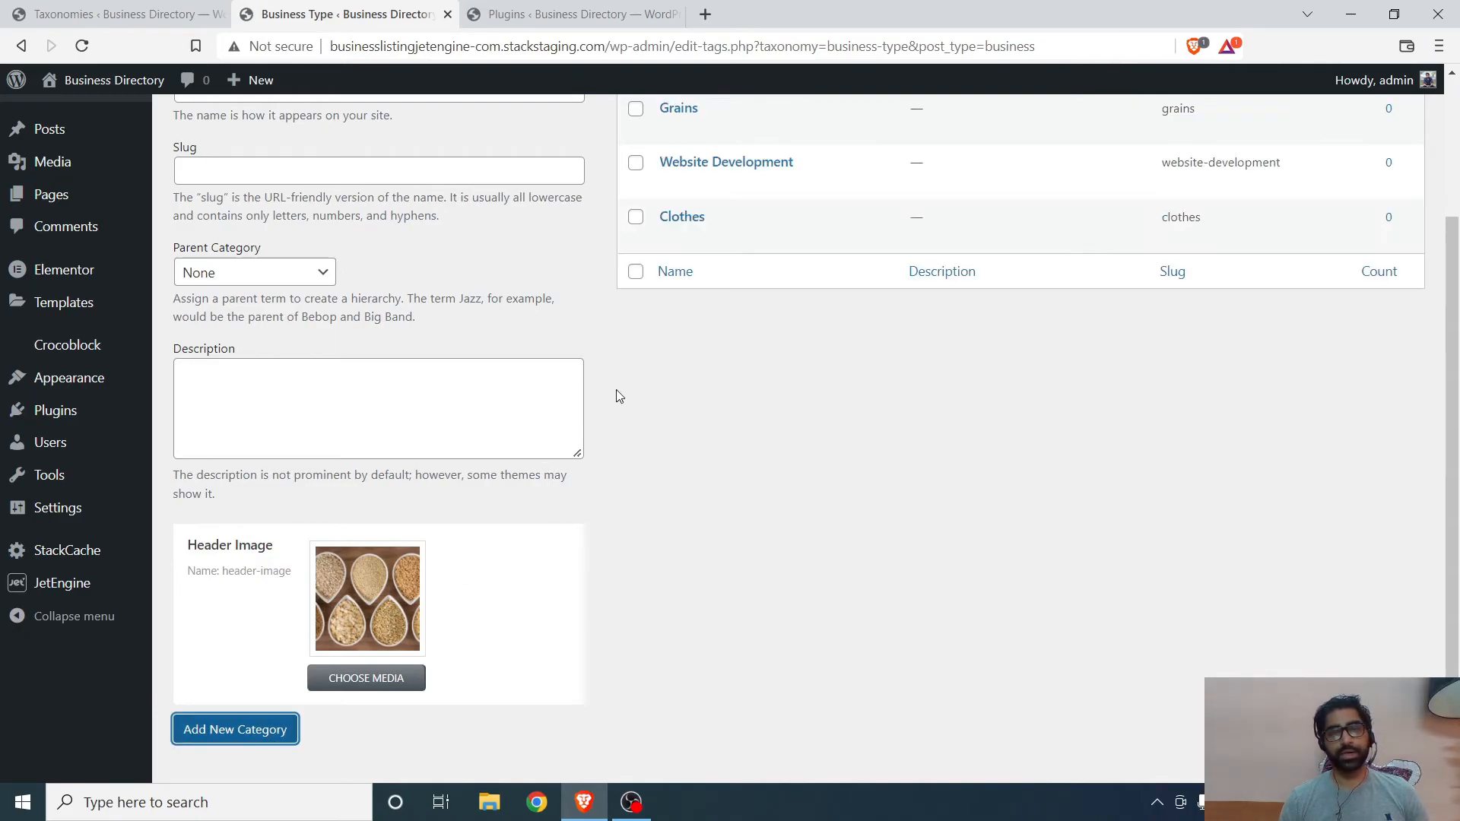
# - Name a new business type Restaurant
pyautogui.scroll(3, 304, 416)
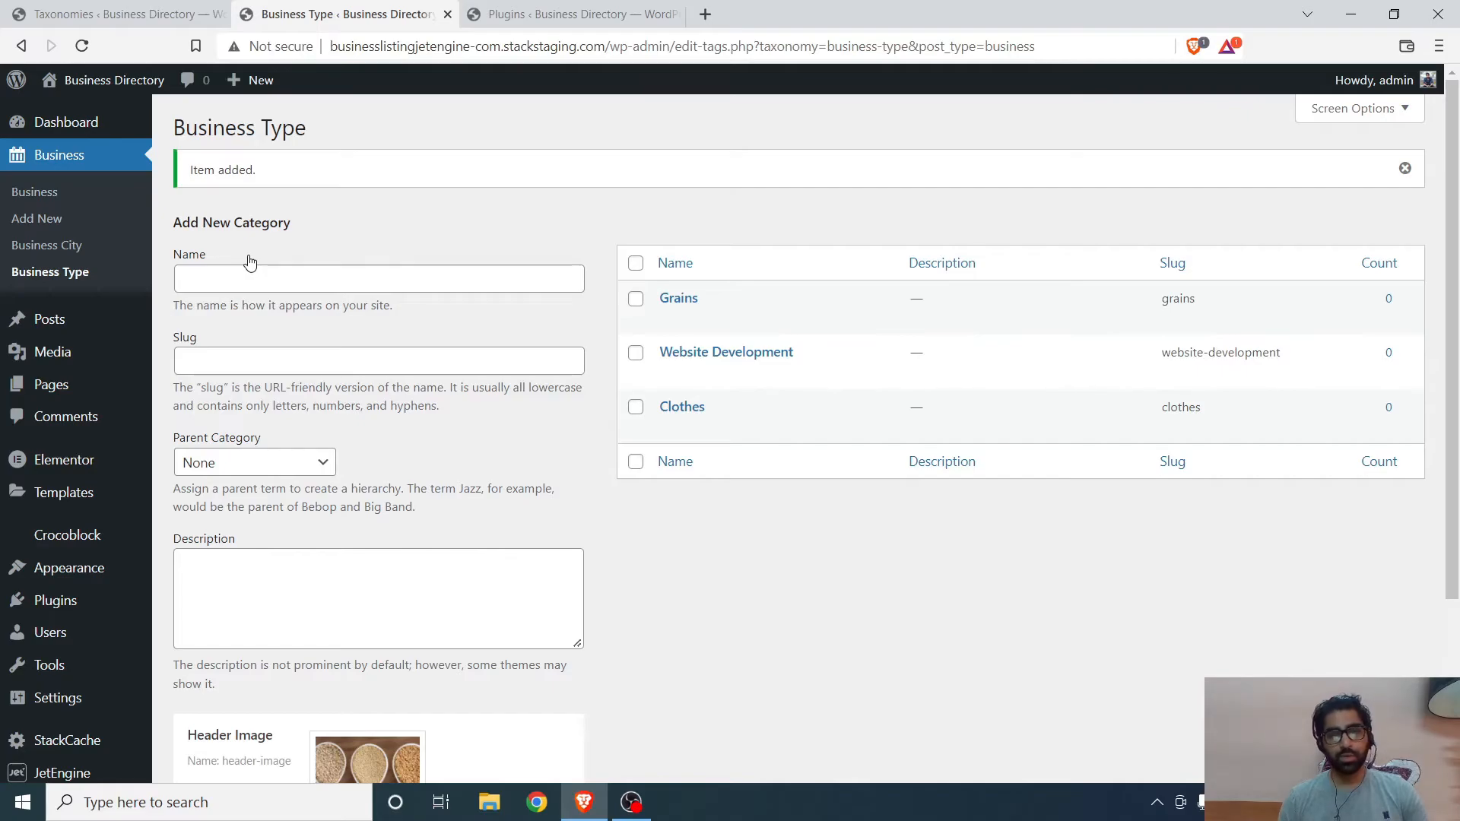
pyautogui.click(266, 281)
pyautogui.write('R')
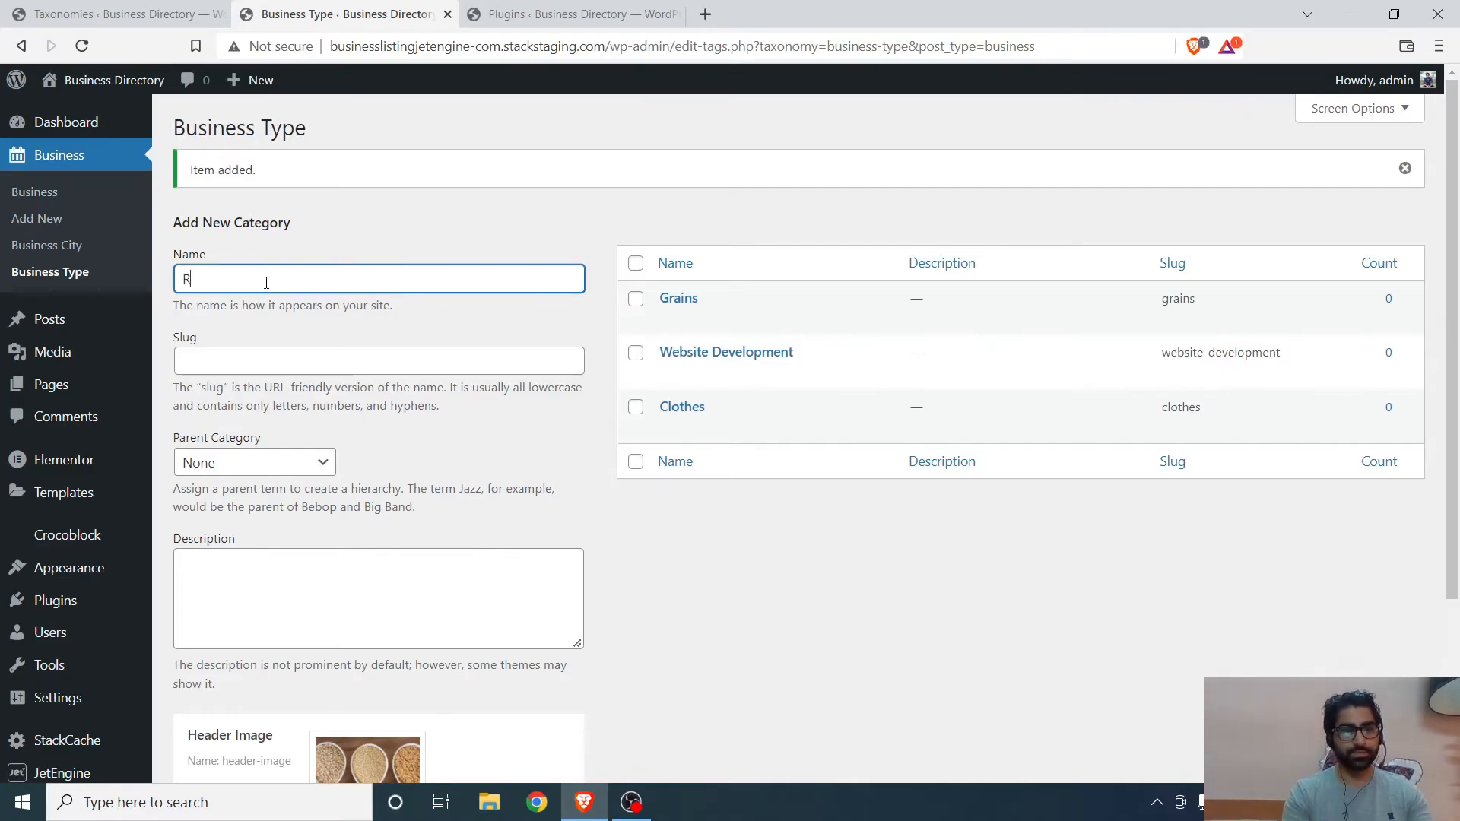
pyautogui.write('estaur')
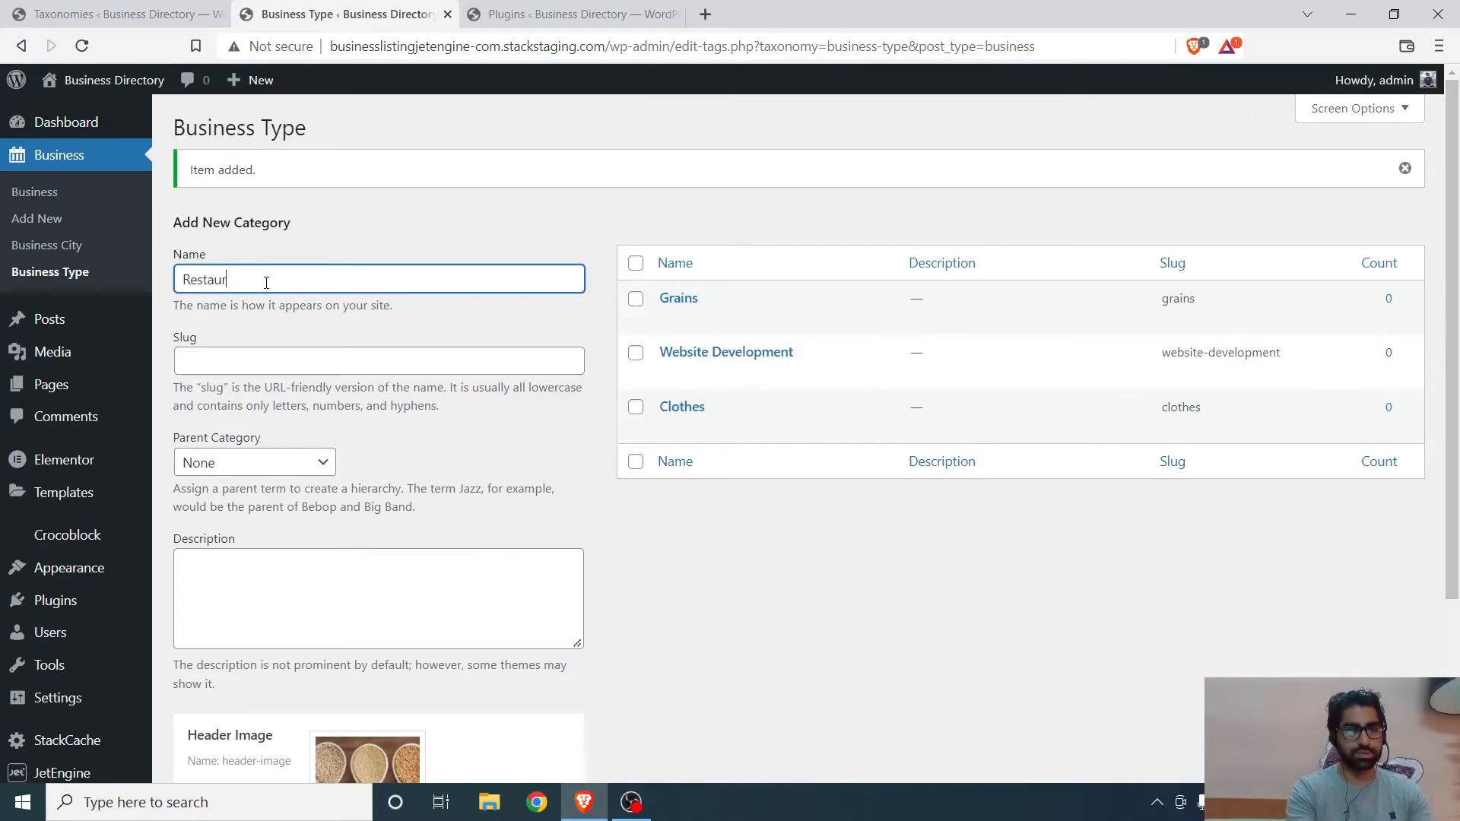
pyautogui.write('ant')
# - Upload 77277092 as its header image and add the Restaurant type
pyautogui.scroll(-1, 269, 293)
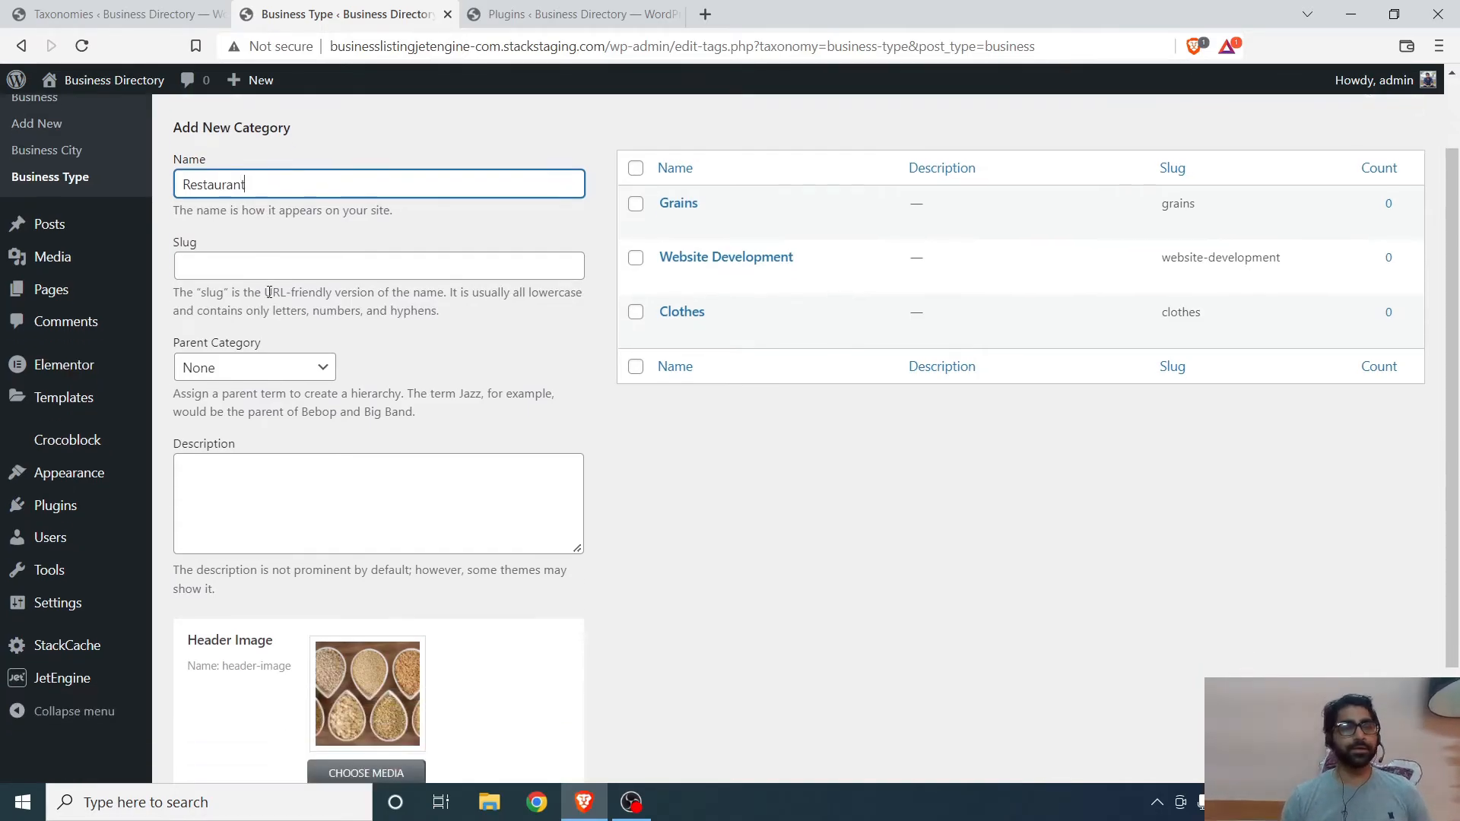
pyautogui.scroll(-2, 271, 319)
pyautogui.click(364, 628)
pyautogui.click(110, 161)
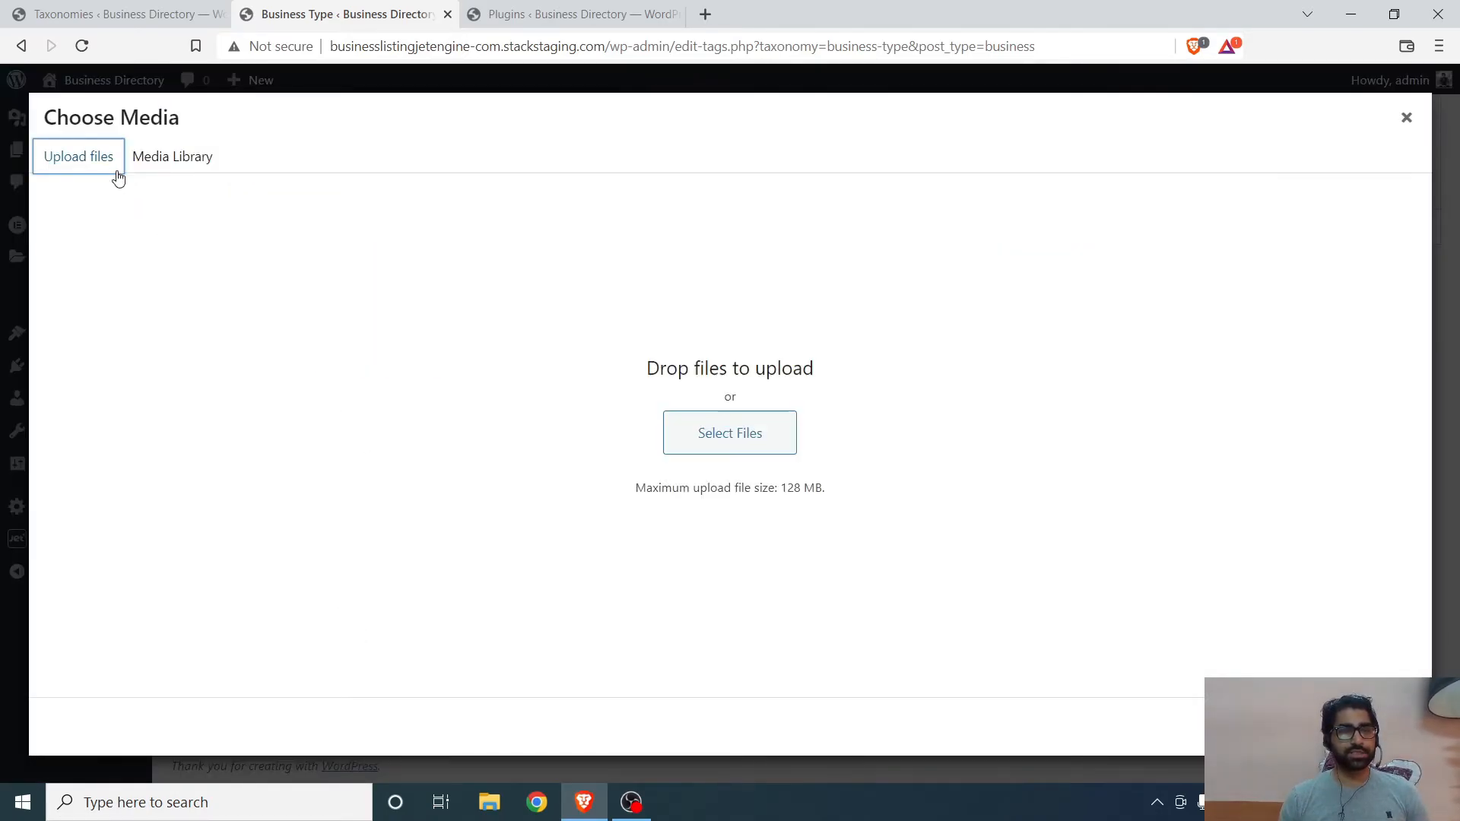
pyautogui.click(783, 447)
pyautogui.doubleClick(332, 161)
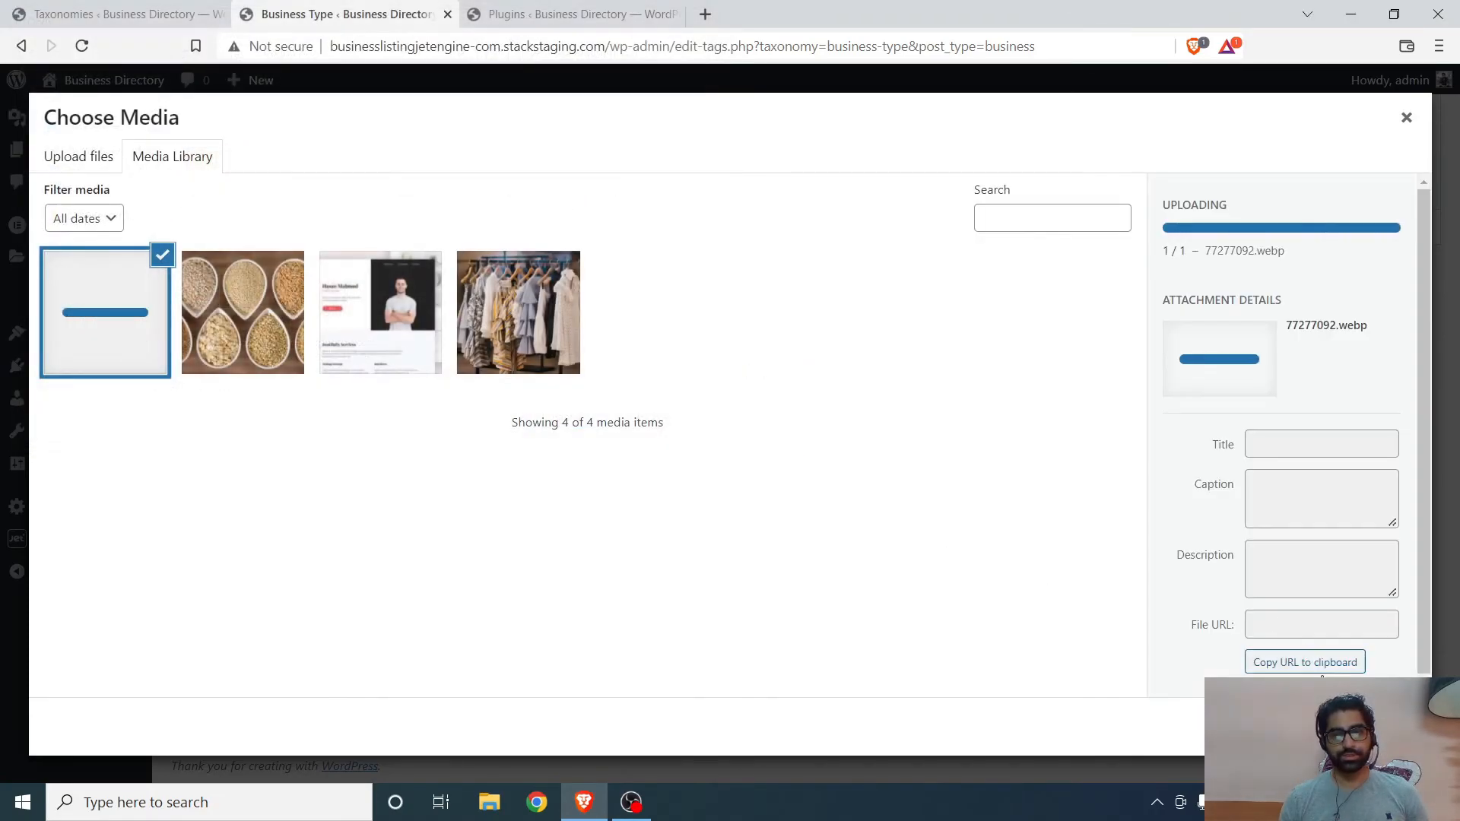
pyautogui.click(1339, 727)
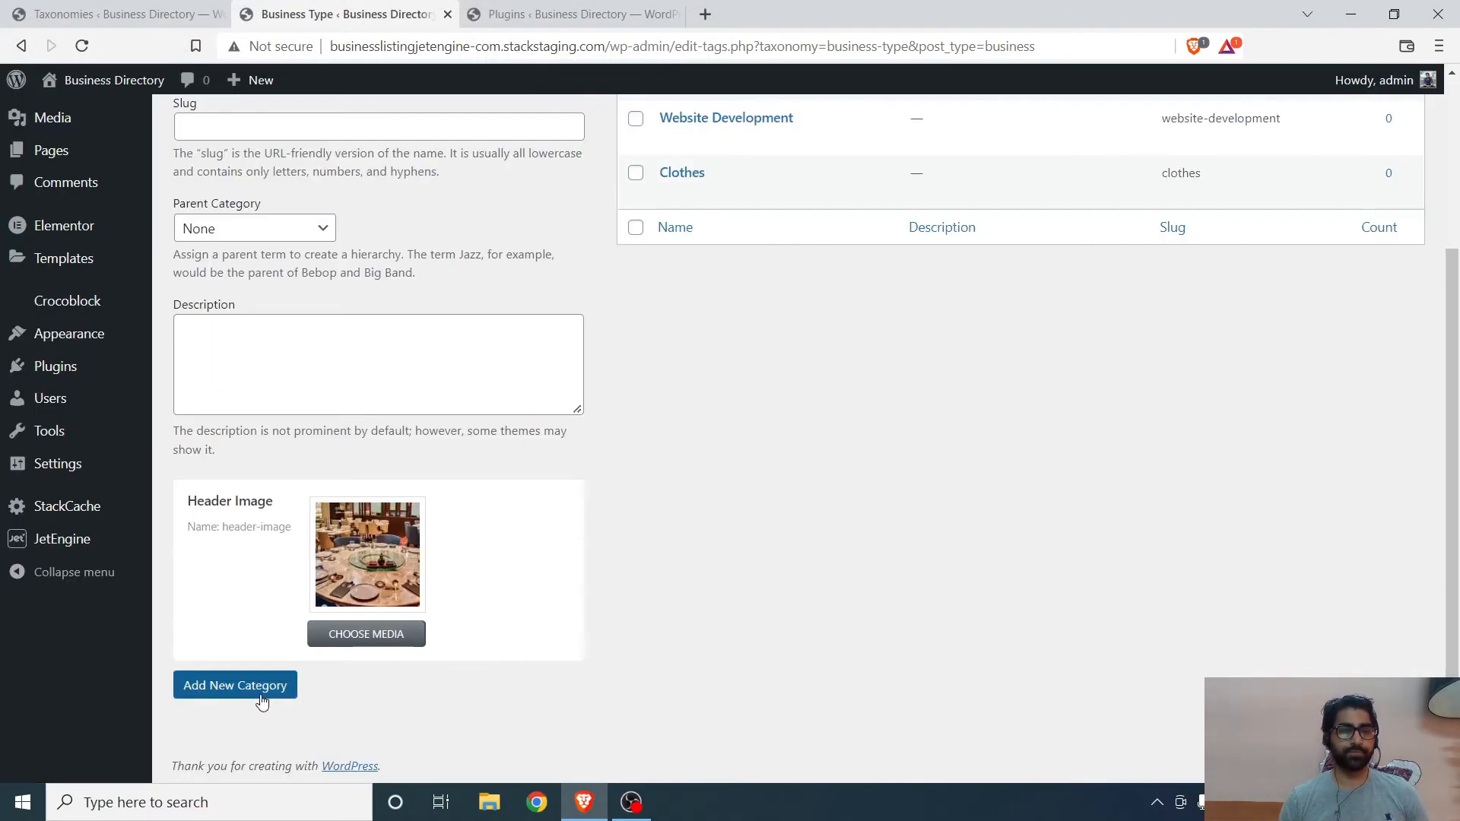
pyautogui.click(261, 686)
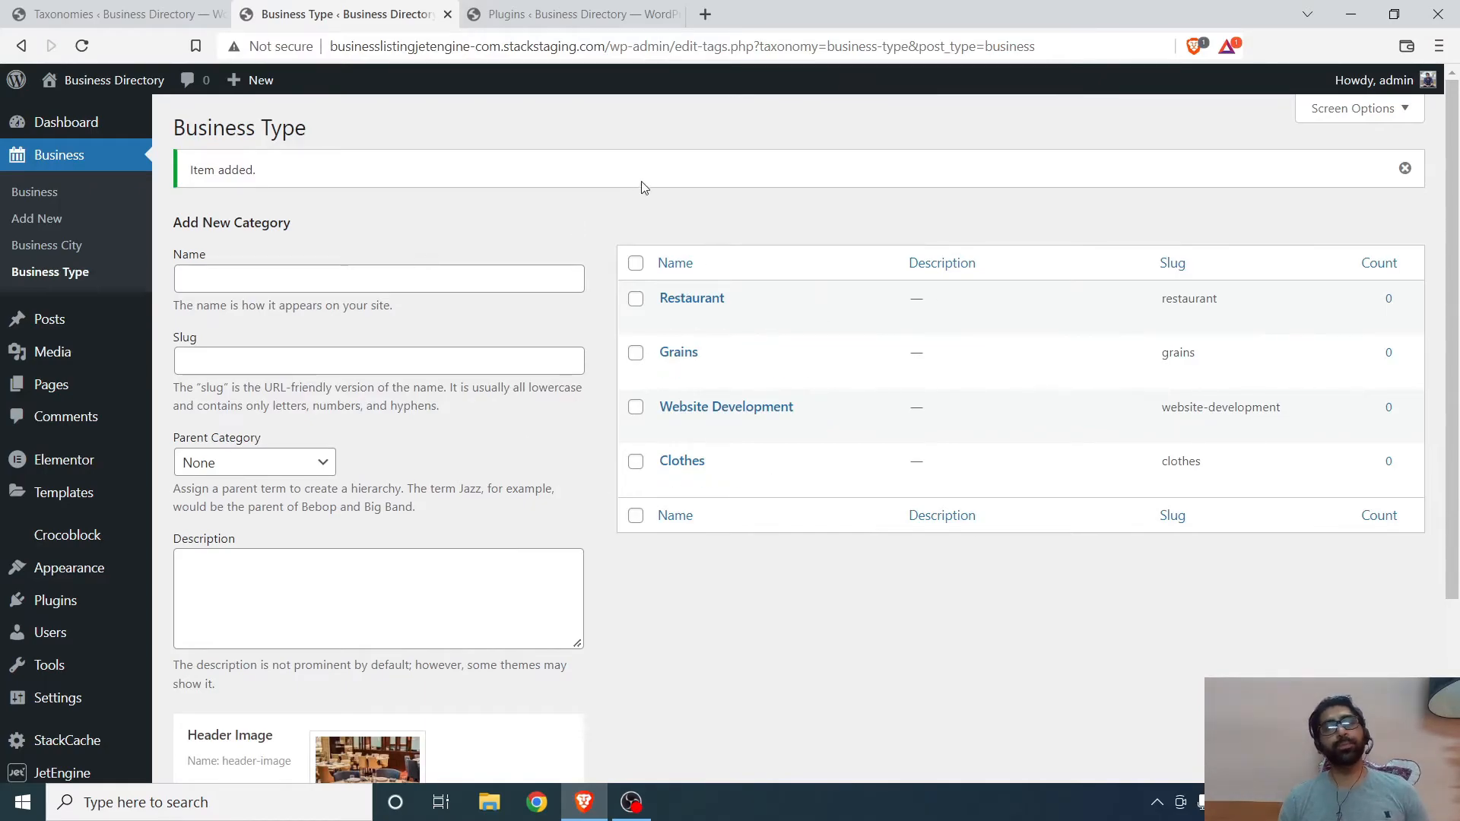
# - Close the Business Type tab and start adding a new Business post
pyautogui.scroll(-3, 818, 384)
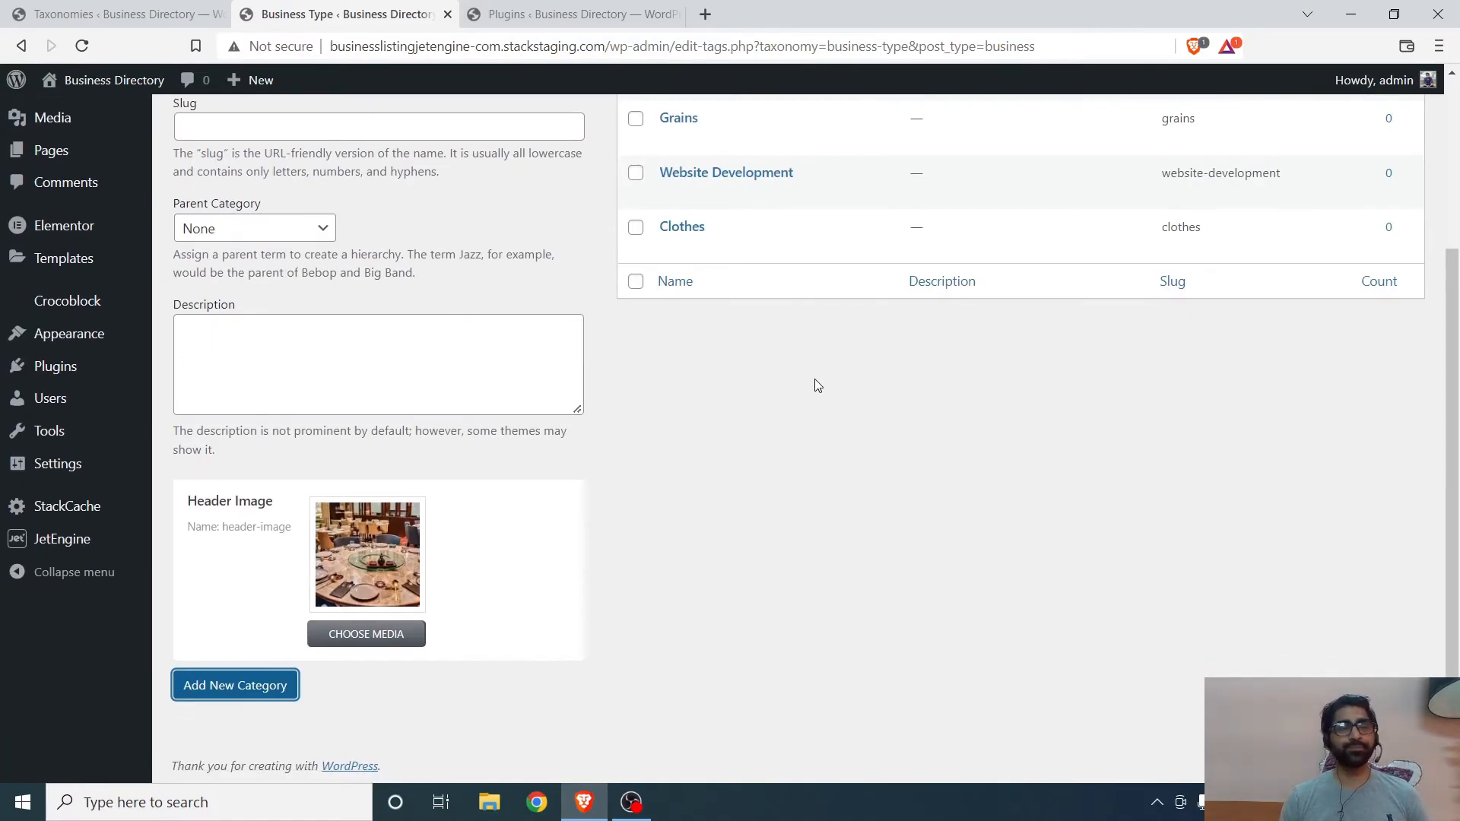
pyautogui.scroll(3, 813, 382)
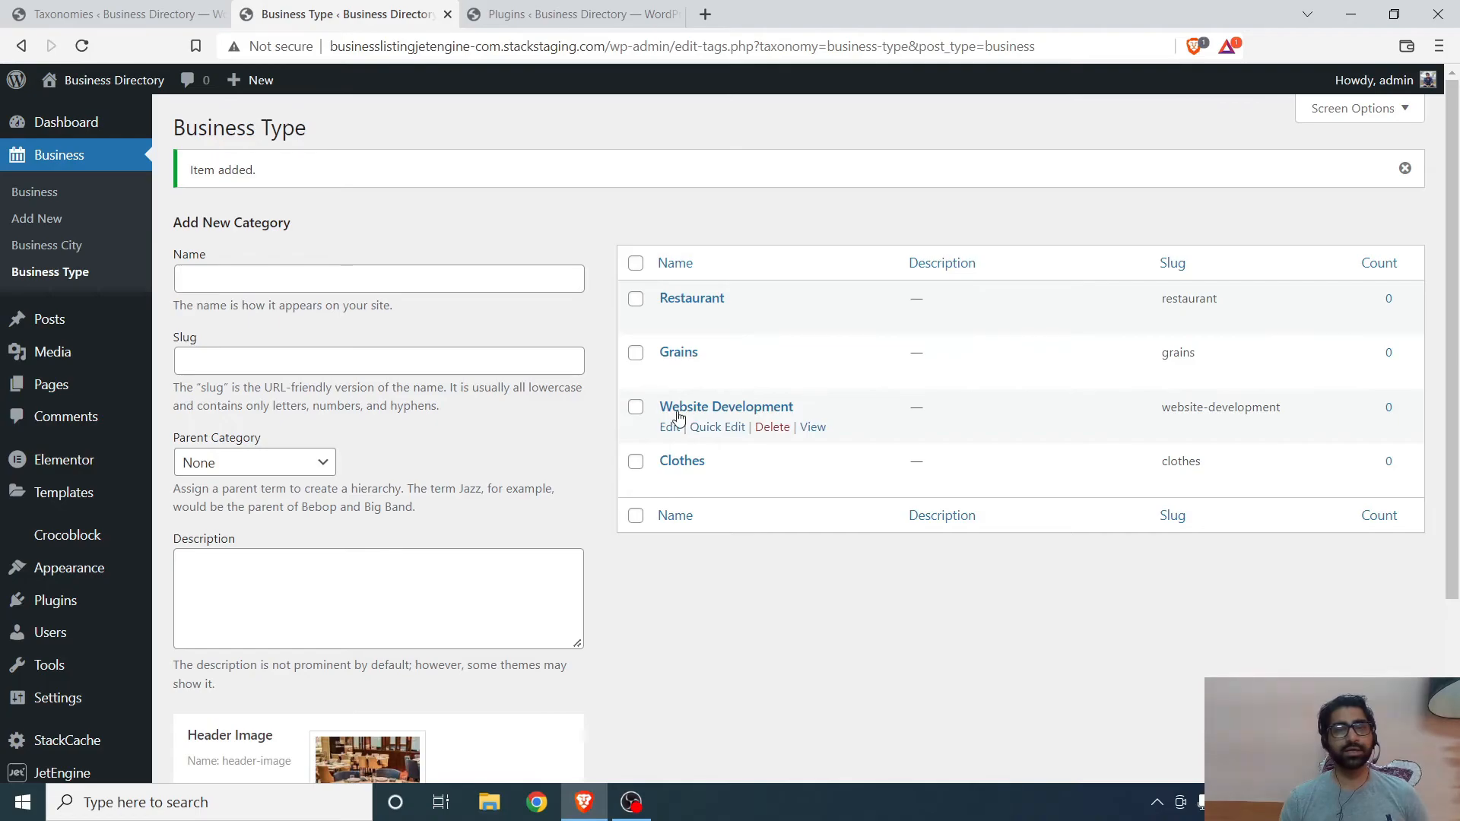
pyautogui.click(449, 14)
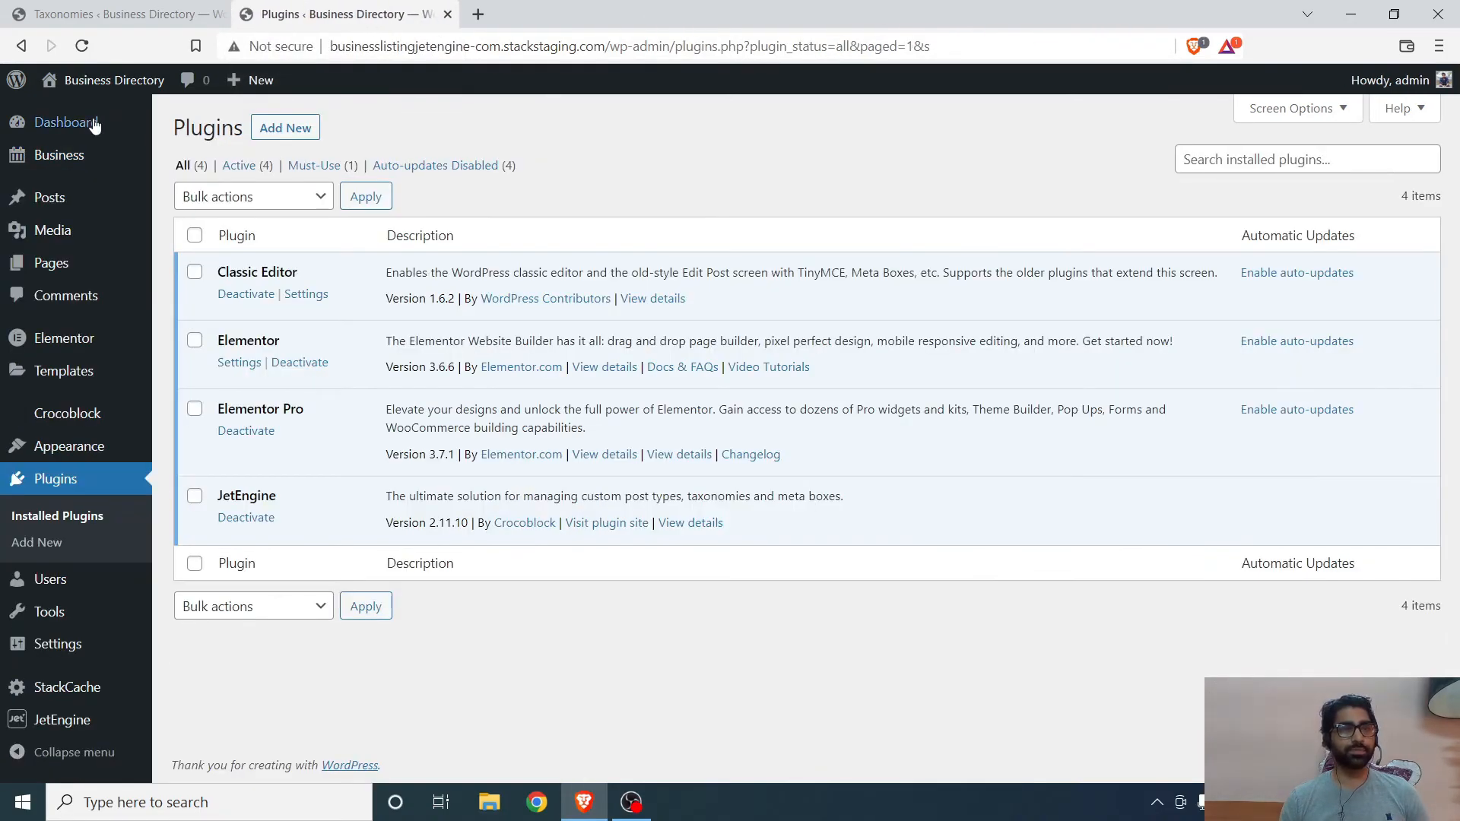
pyautogui.moveTo(114, 163)
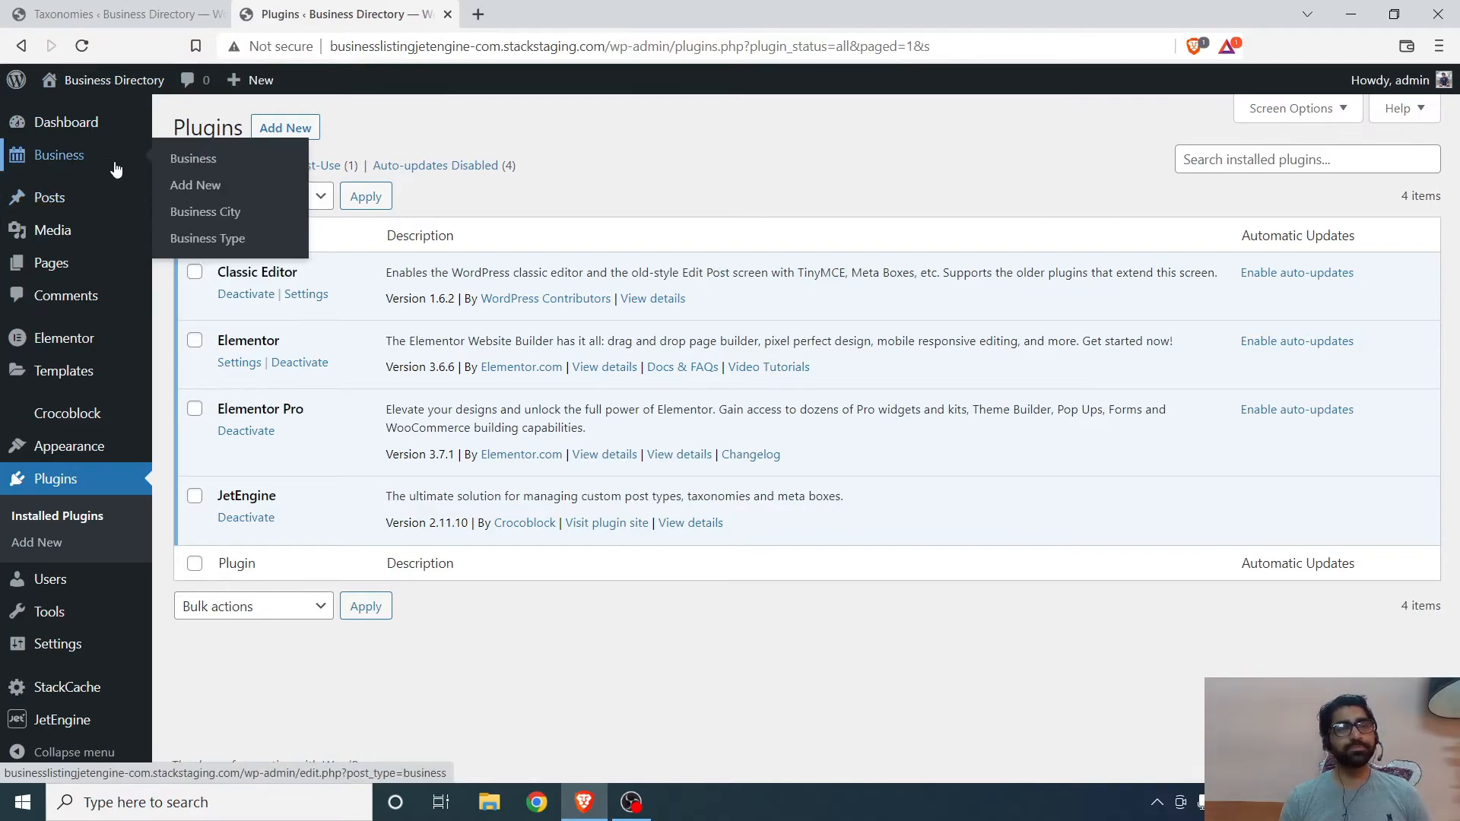
pyautogui.click(213, 194)
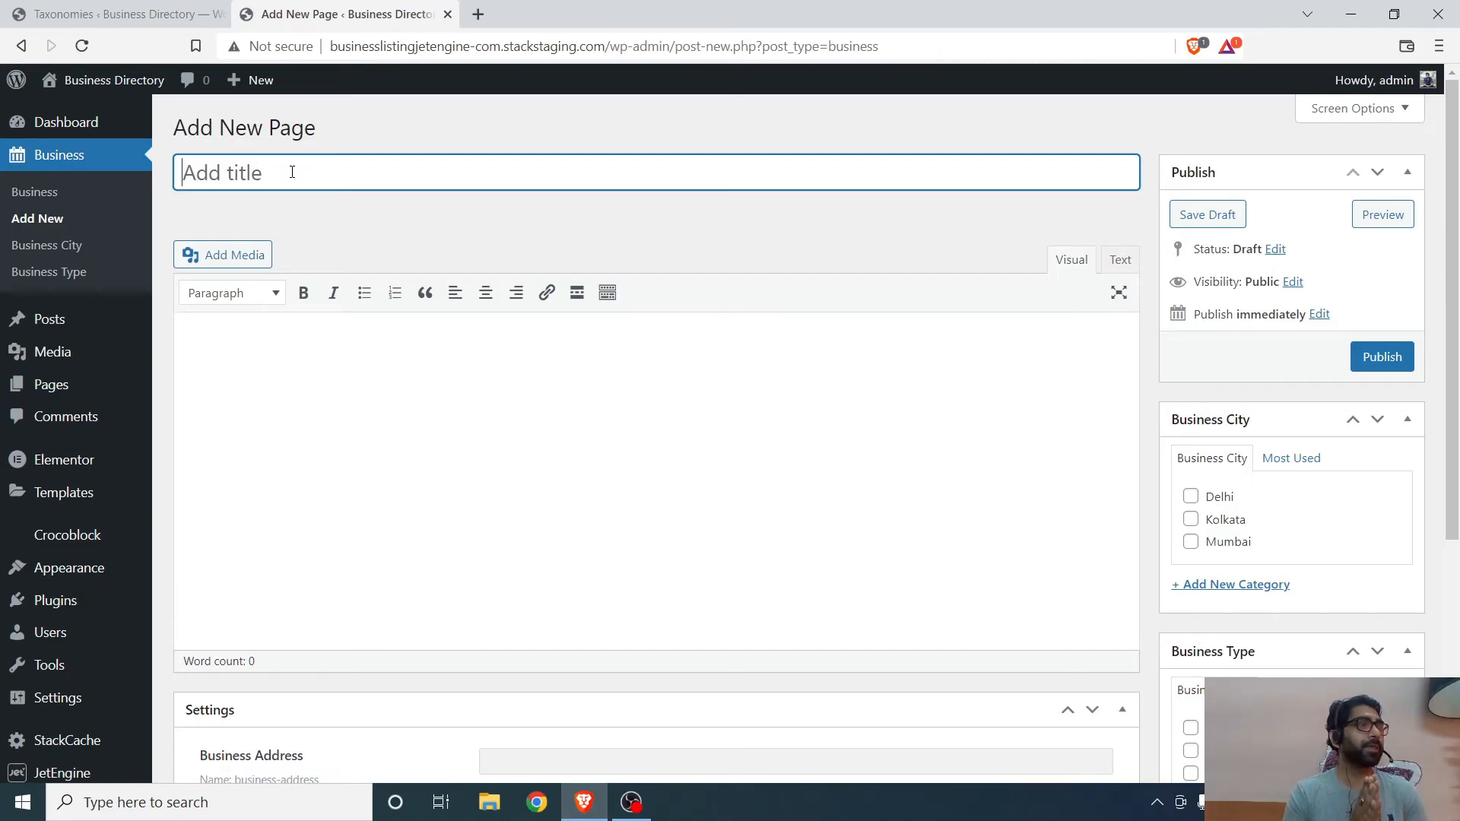
# - Title the new business Nusrat's
pyautogui.write('Nusrat')
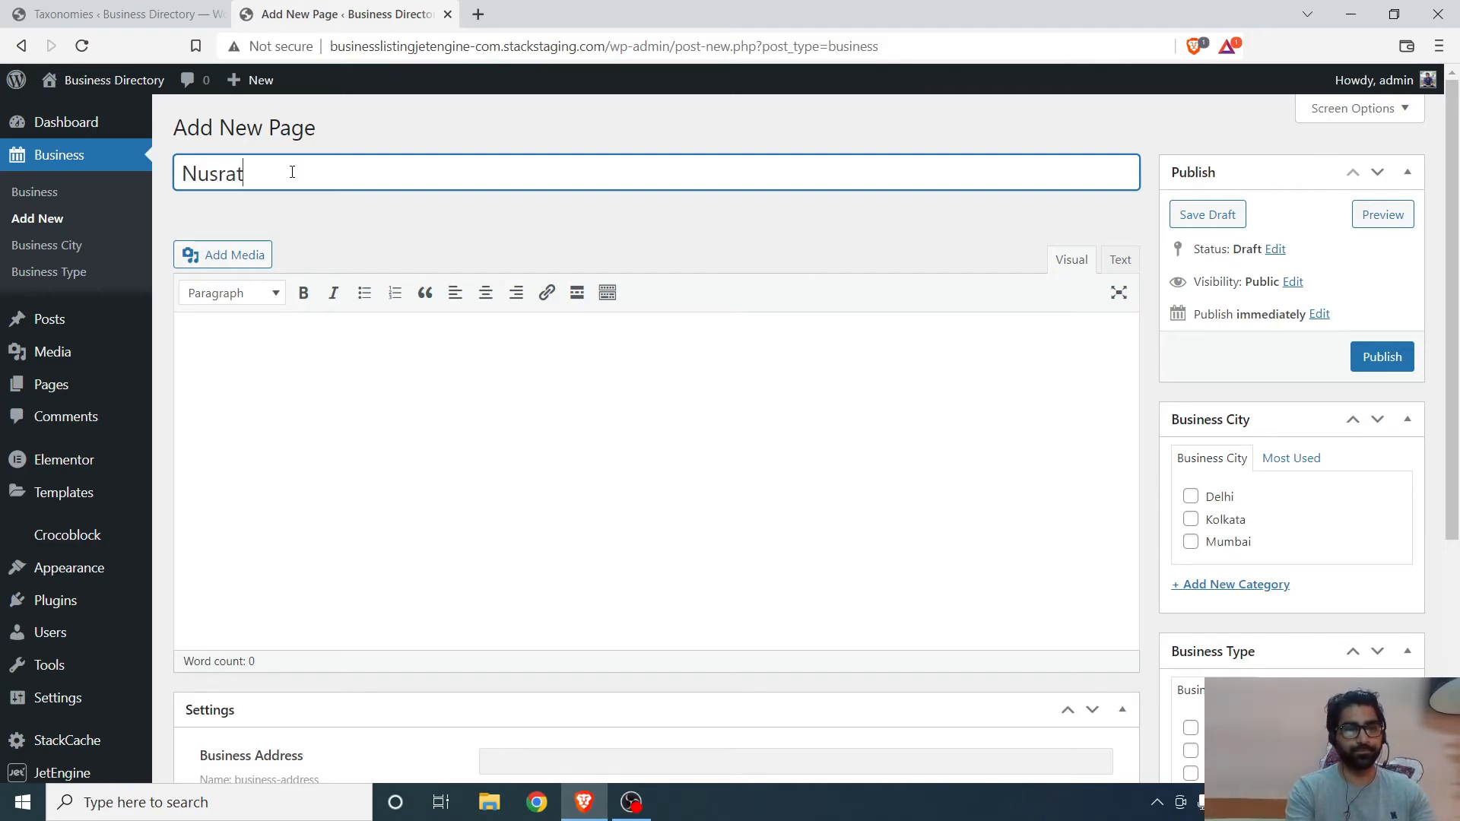
pyautogui.write("'s")
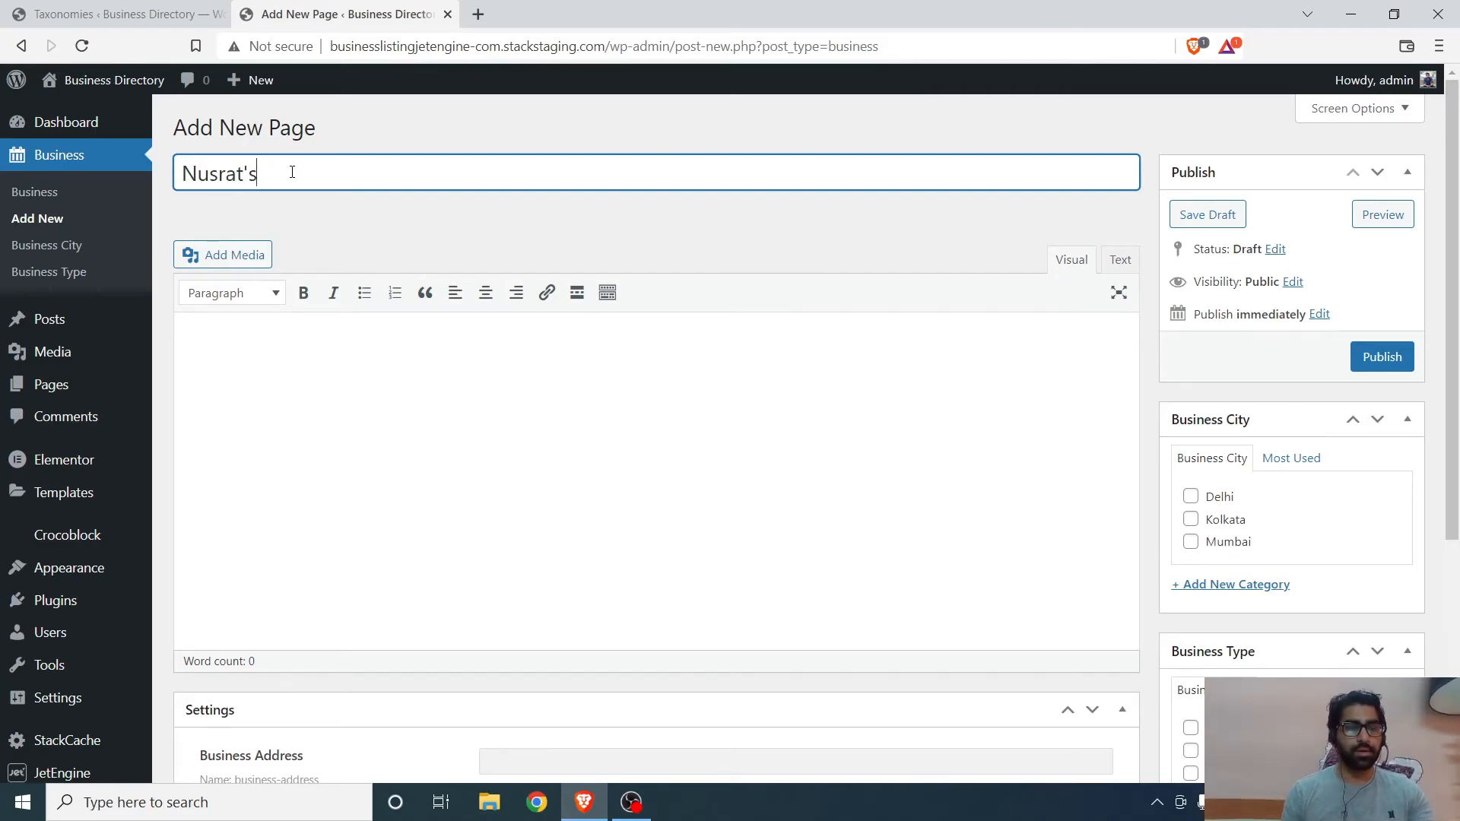
pyautogui.scroll(-1, 334, 300)
pyautogui.click(350, 313)
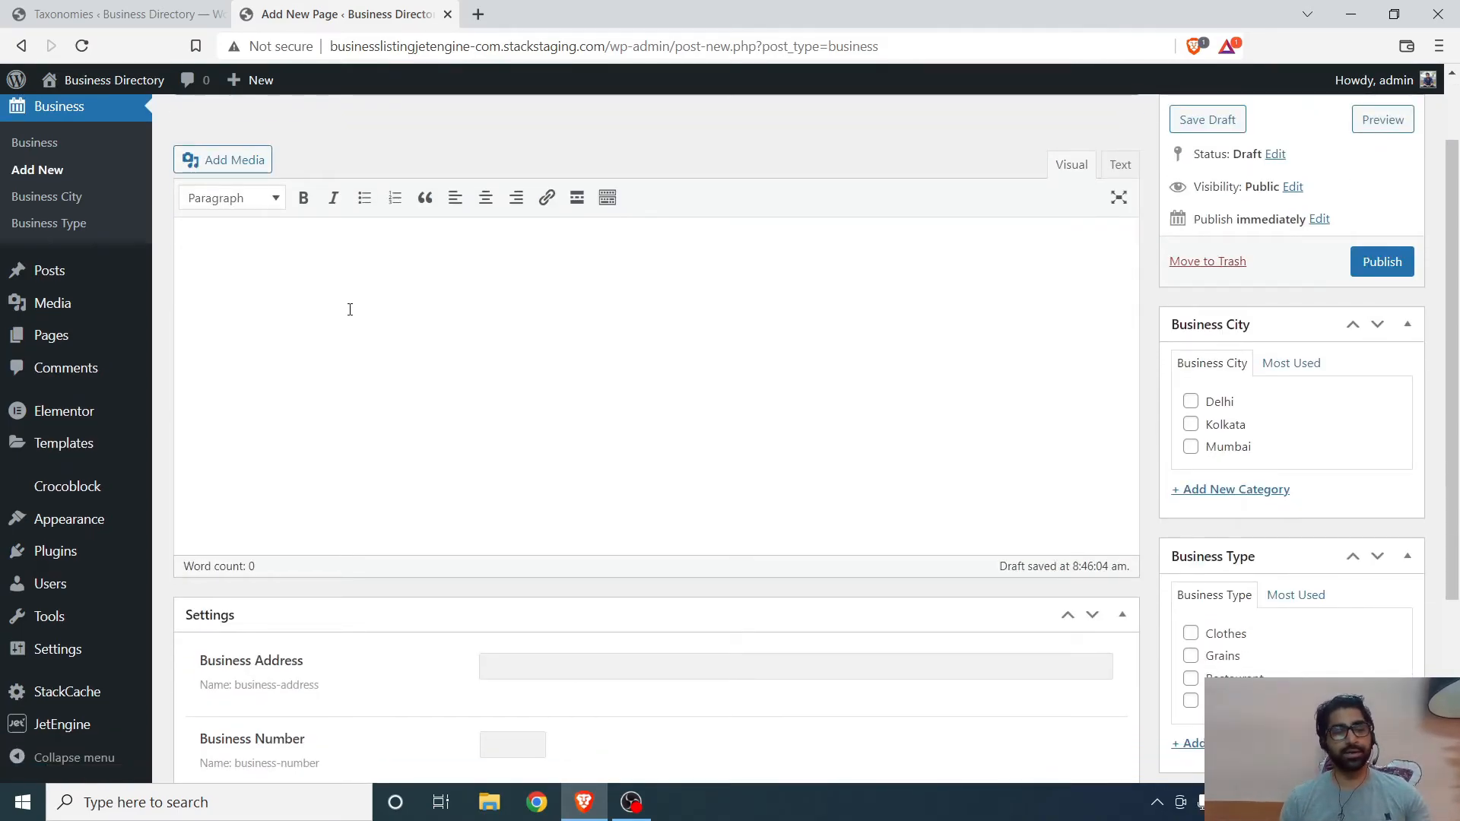
# - Search for lorem ipsum in a new tab and open lipsum.com
pyautogui.click(483, 16)
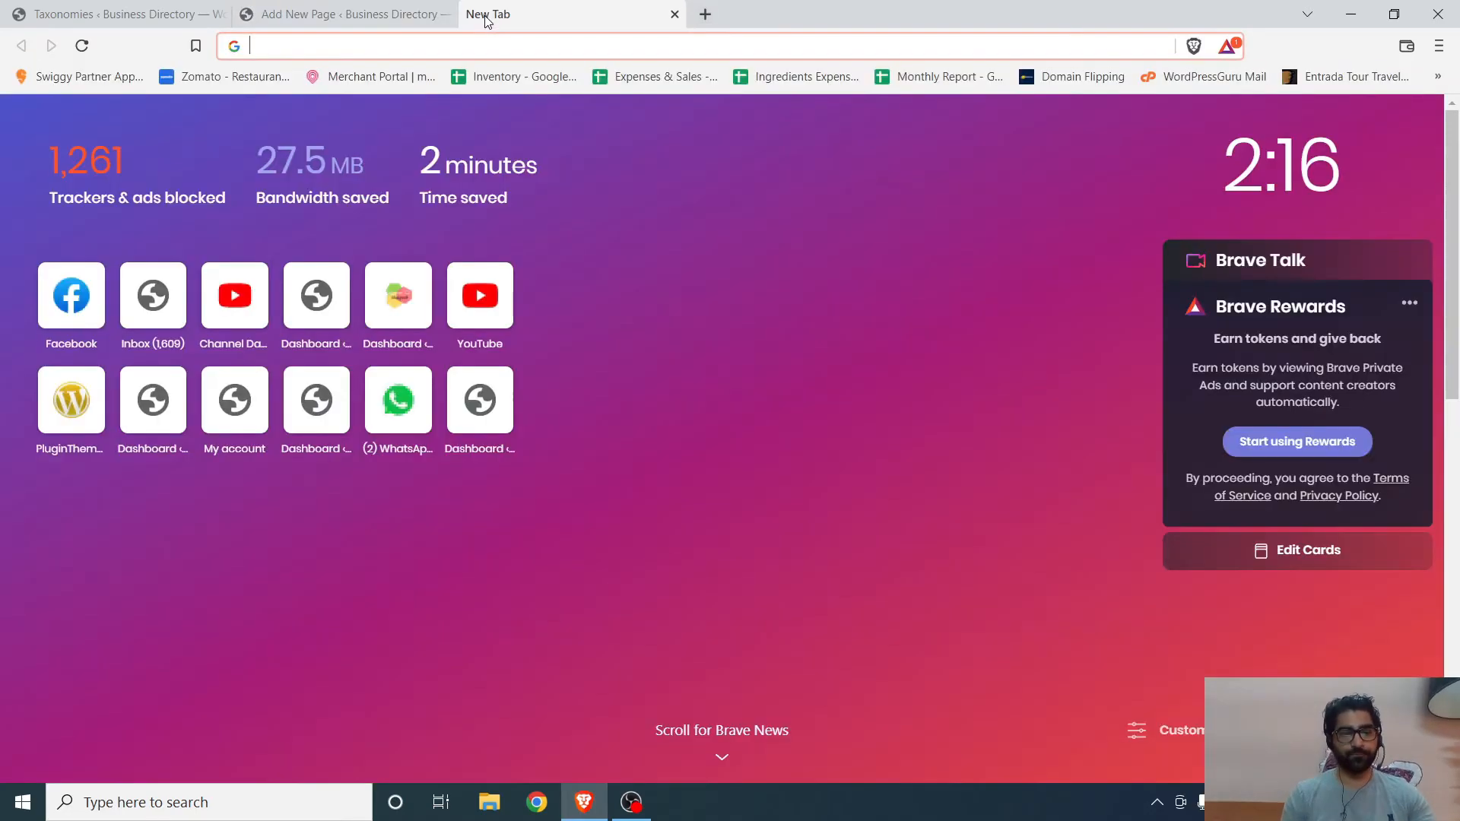
pyautogui.write('lorep')
pyautogui.press('BackSpace')
pyautogui.press('BackSpace')
pyautogui.write('m ipsum')
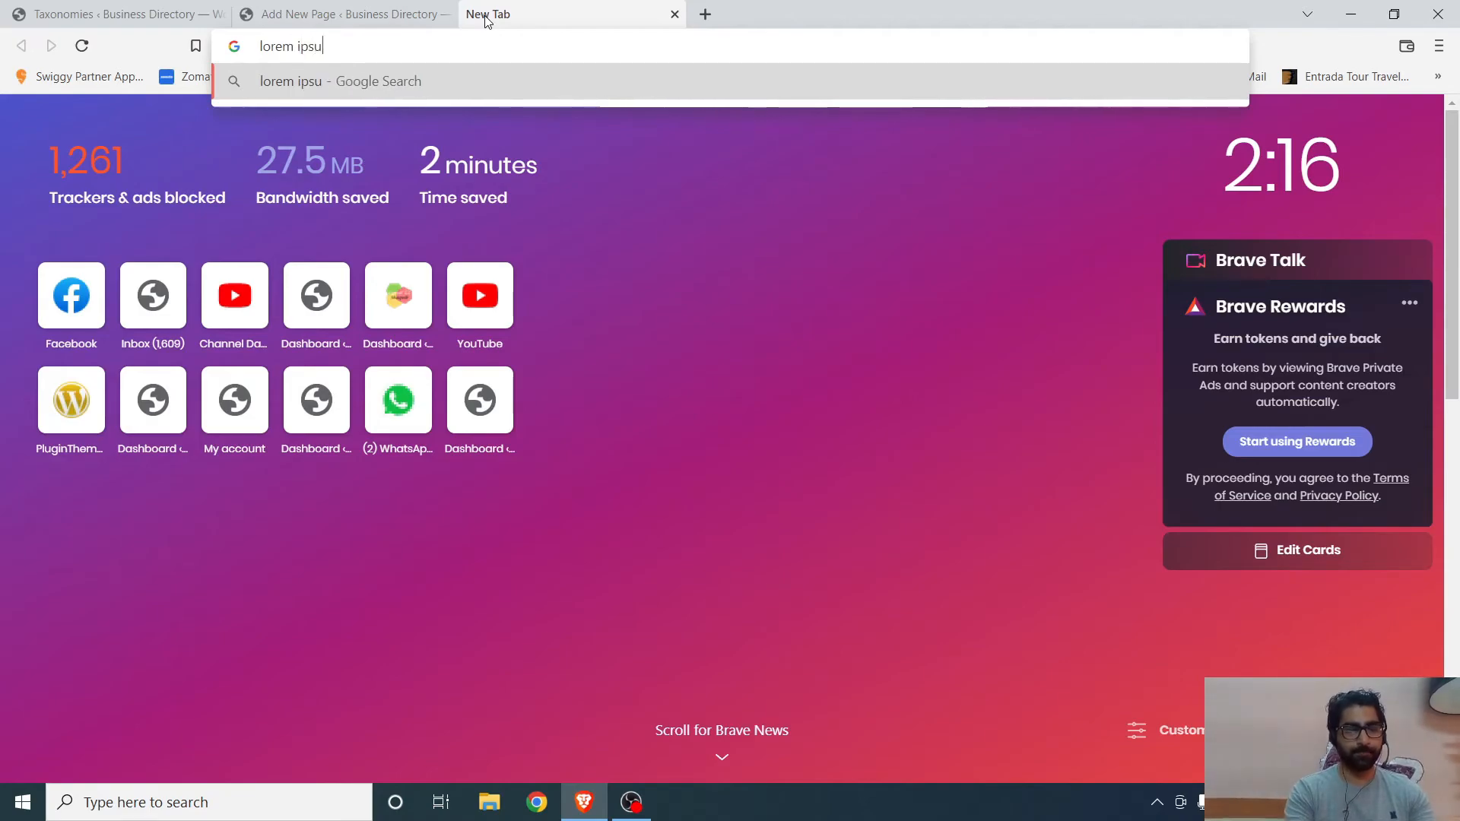
pyautogui.press('Return')
pyautogui.click(201, 339)
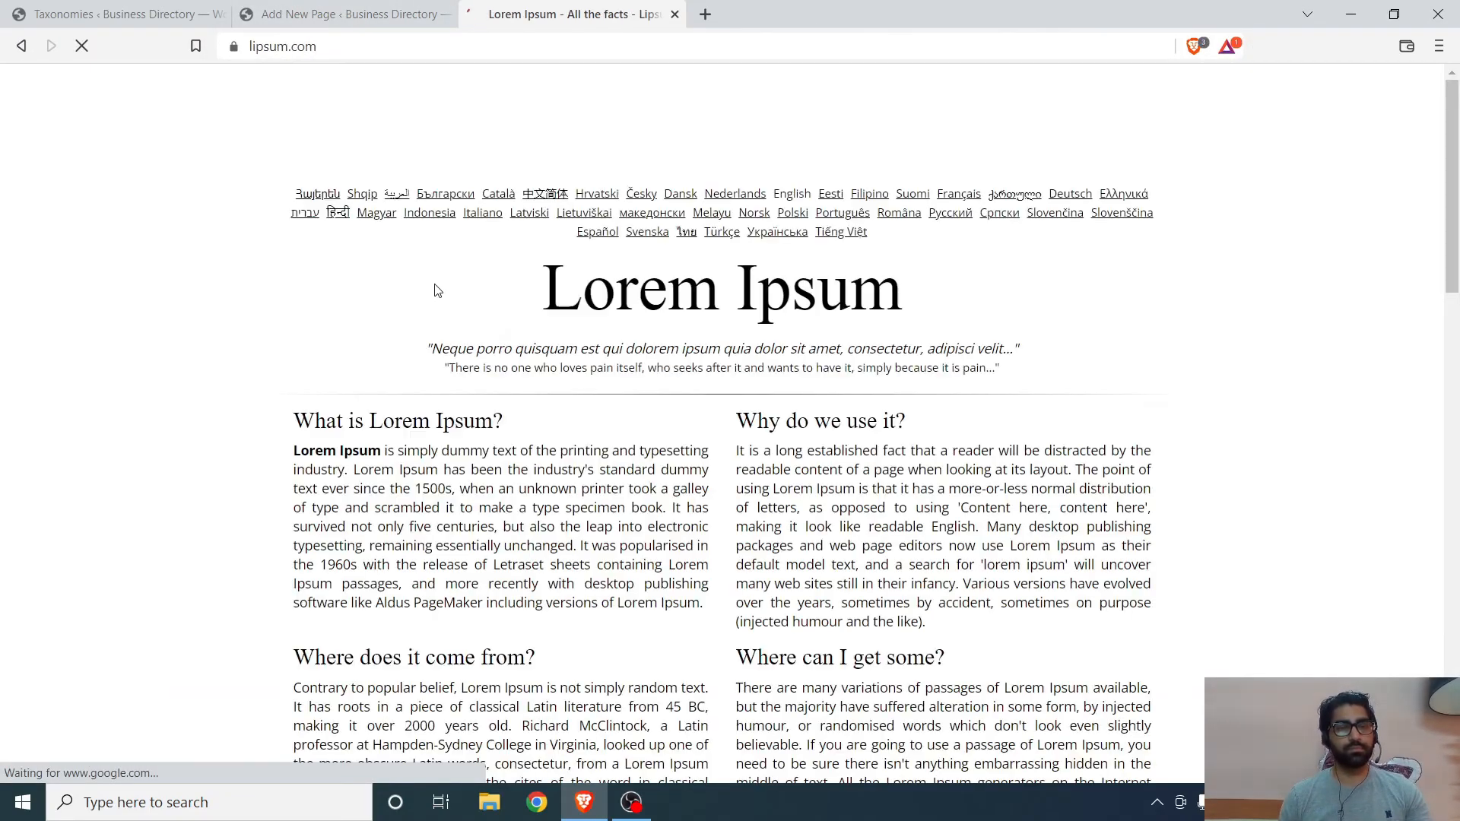
# - Copy the 'What is Lorem Ipsum?' paragraph and paste it into the business content
pyautogui.scroll(-1, 435, 286)
pyautogui.moveTo(291, 360); pyautogui.dragTo(436, 432)
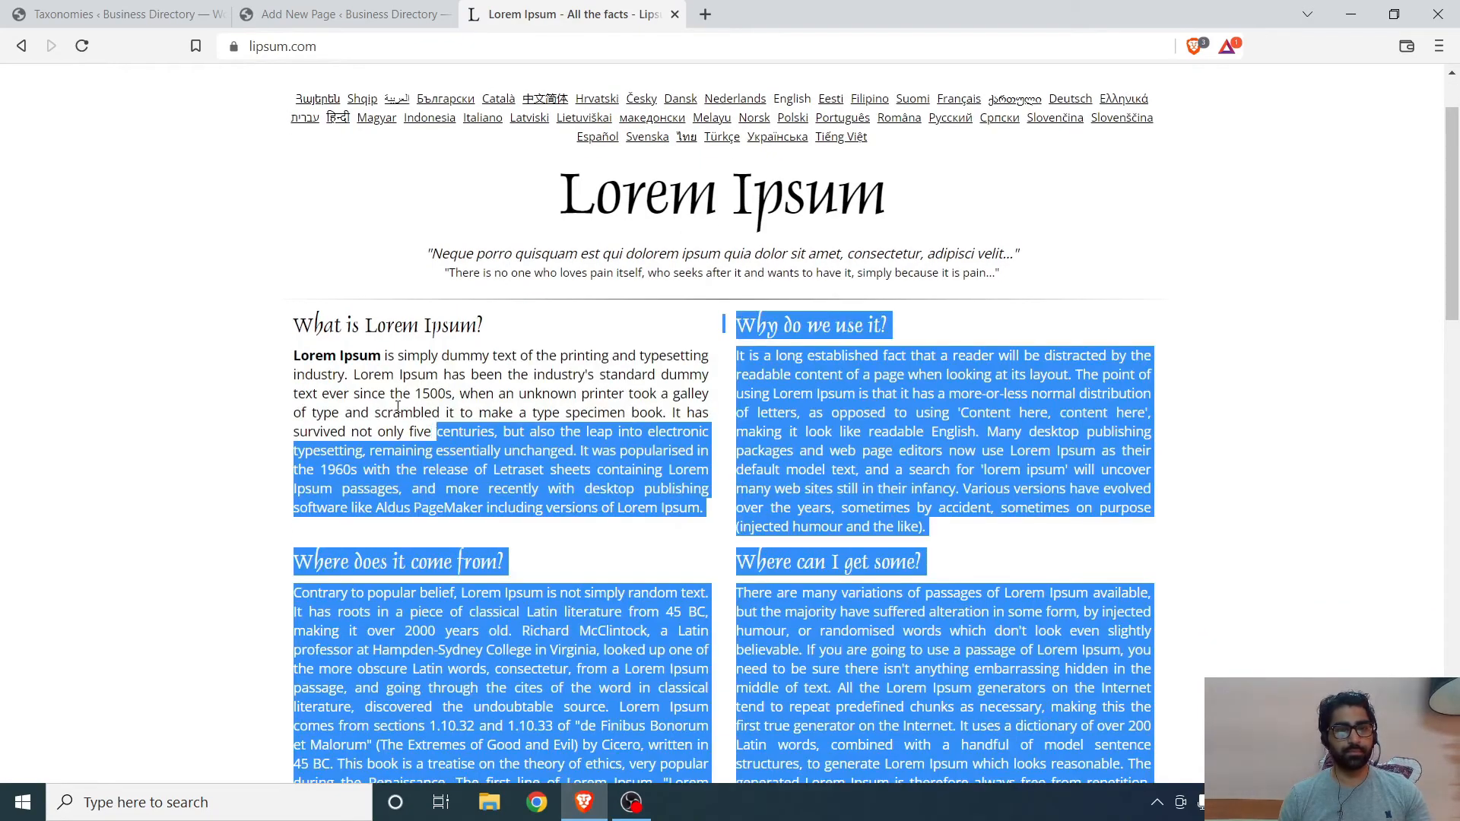
pyautogui.click(304, 361)
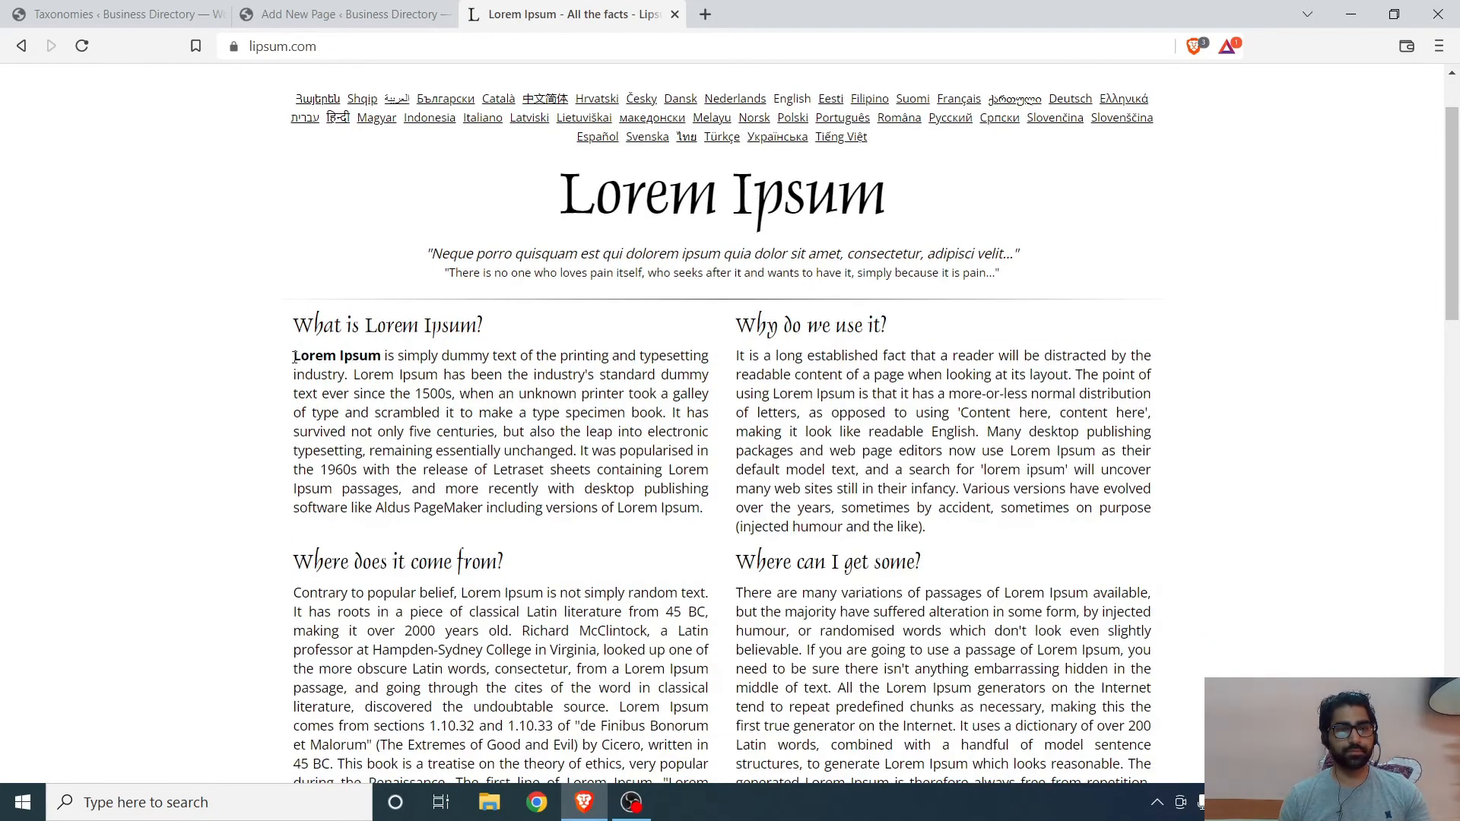
pyautogui.moveTo(294, 357); pyautogui.dragTo(701, 508)
pyautogui.hotkey('ctrl', 'c')
pyautogui.click(353, 15)
pyautogui.click(179, 251)
pyautogui.hotkey('ctrl', 'v')
# - Fill in the Business Address field with the business's street address
pyautogui.scroll(-4, 769, 388)
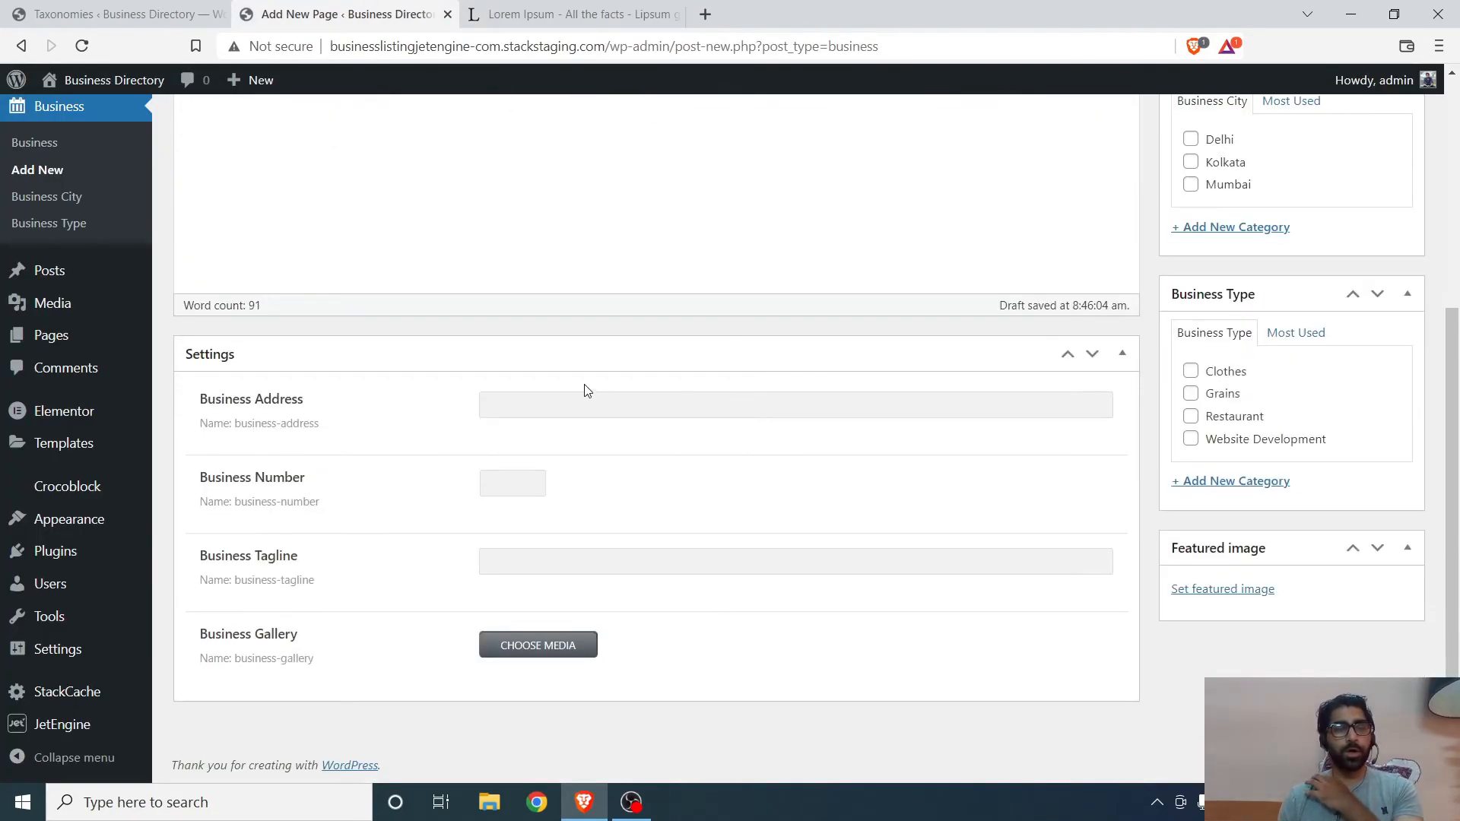
pyautogui.click(557, 405)
pyautogui.write('1')
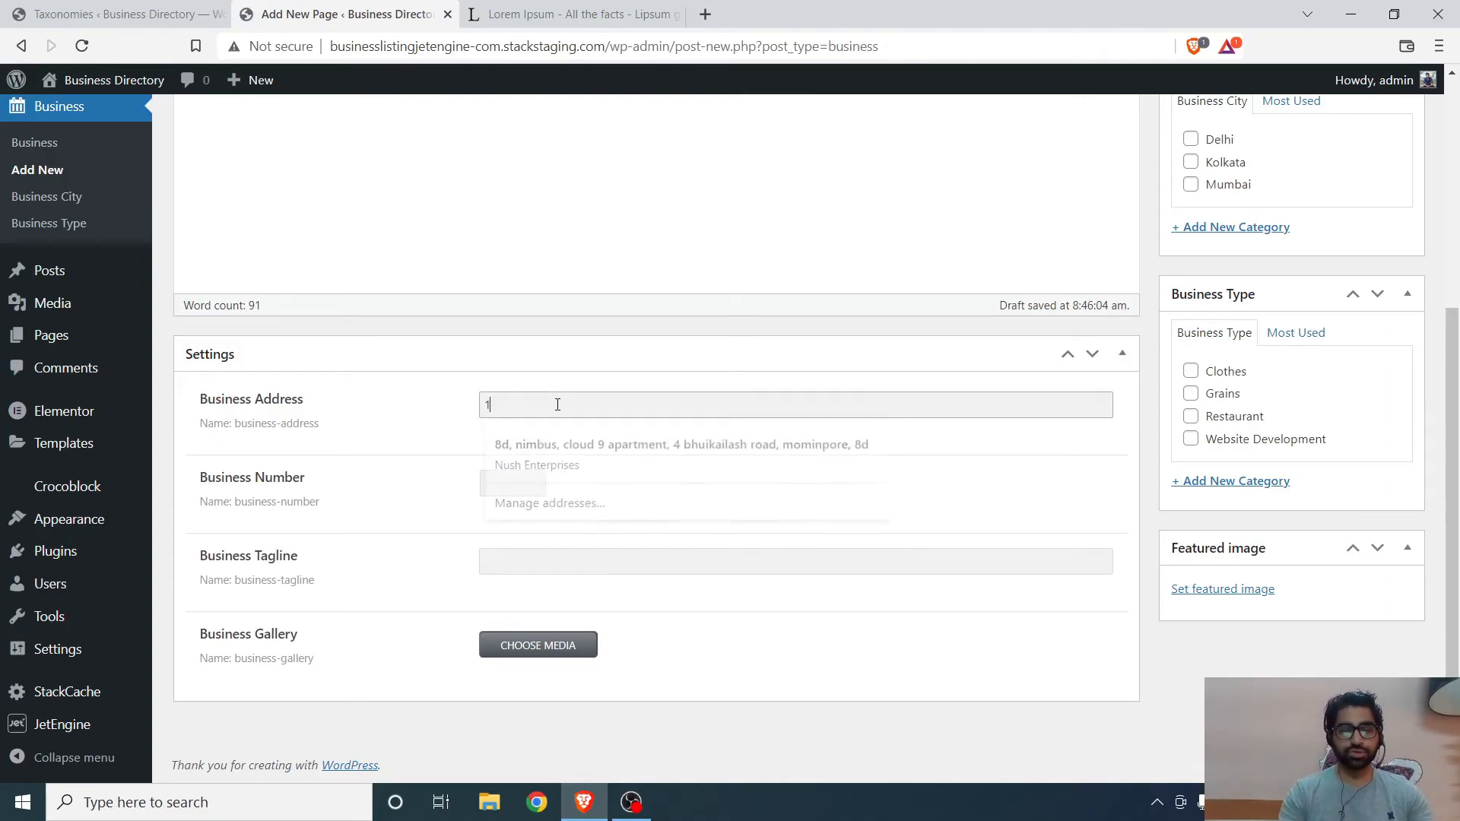
pyautogui.write('8b, Lake ')
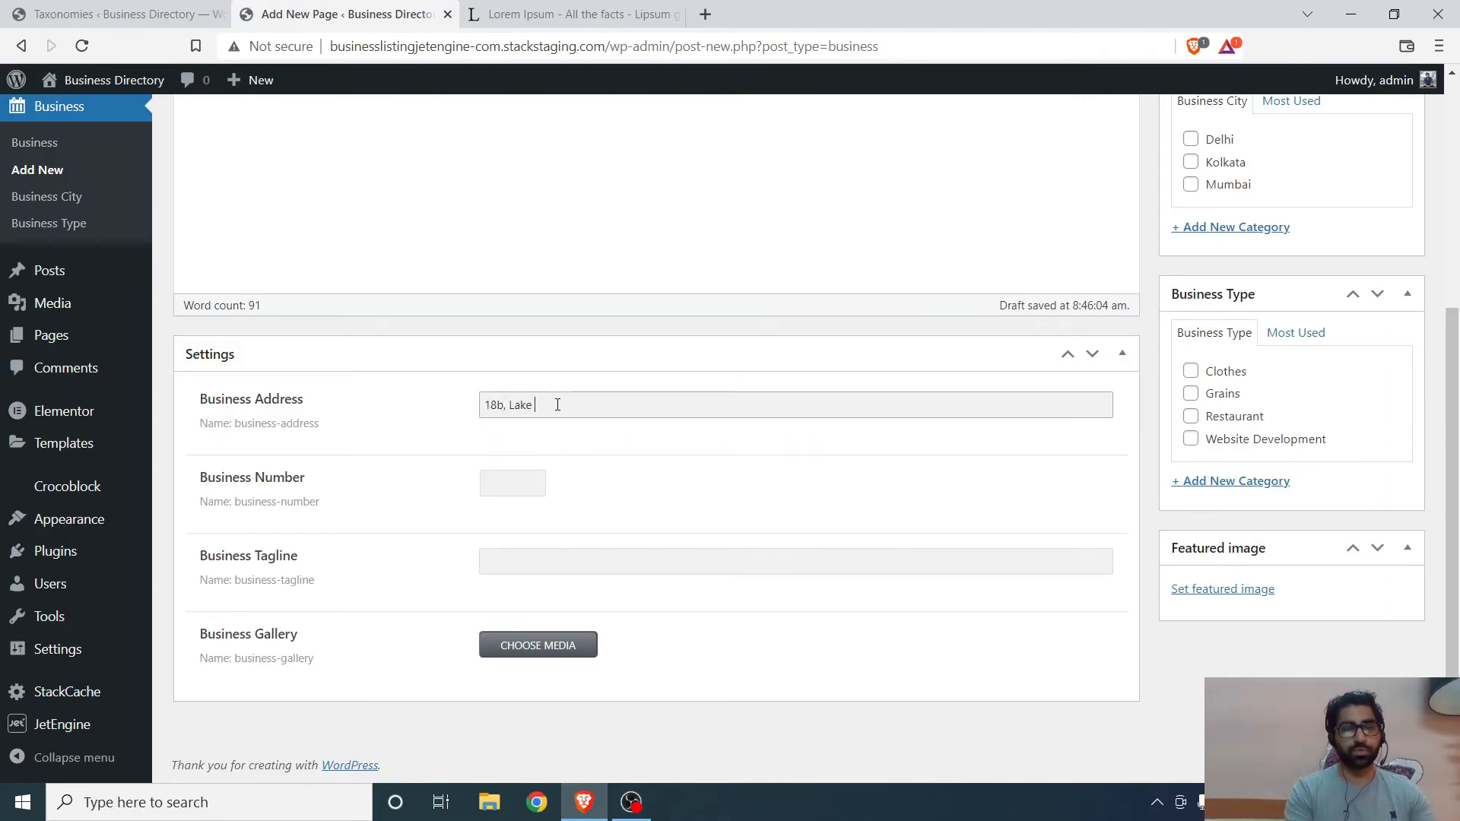
pyautogui.write('View ERoad')
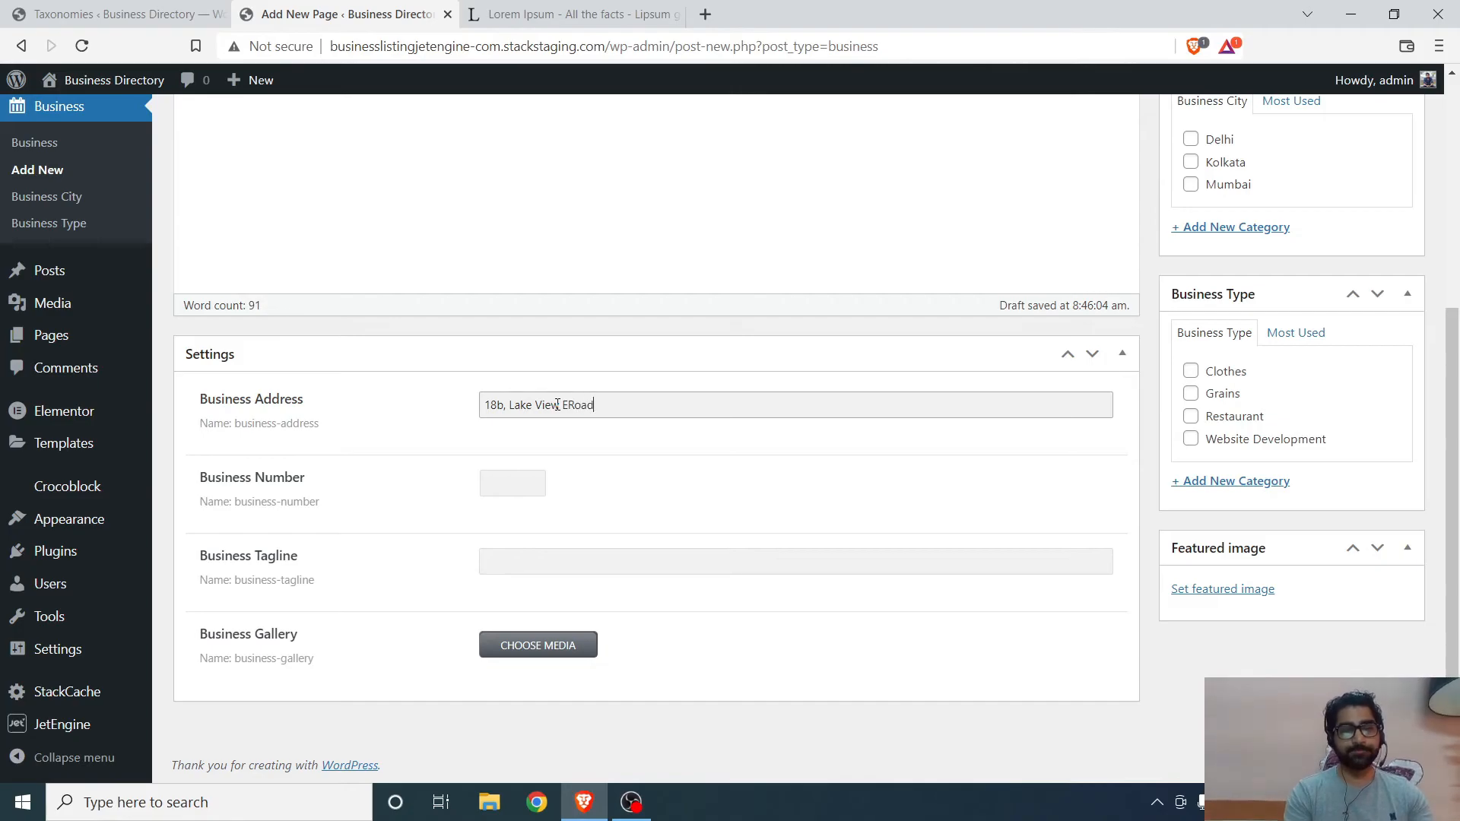
pyautogui.press('BackSpace')
pyautogui.press('BackSpace')
pyautogui.press('BackSpace')
pyautogui.press('BackSpace')
pyautogui.press('BackSpace')
pyautogui.write('Road')
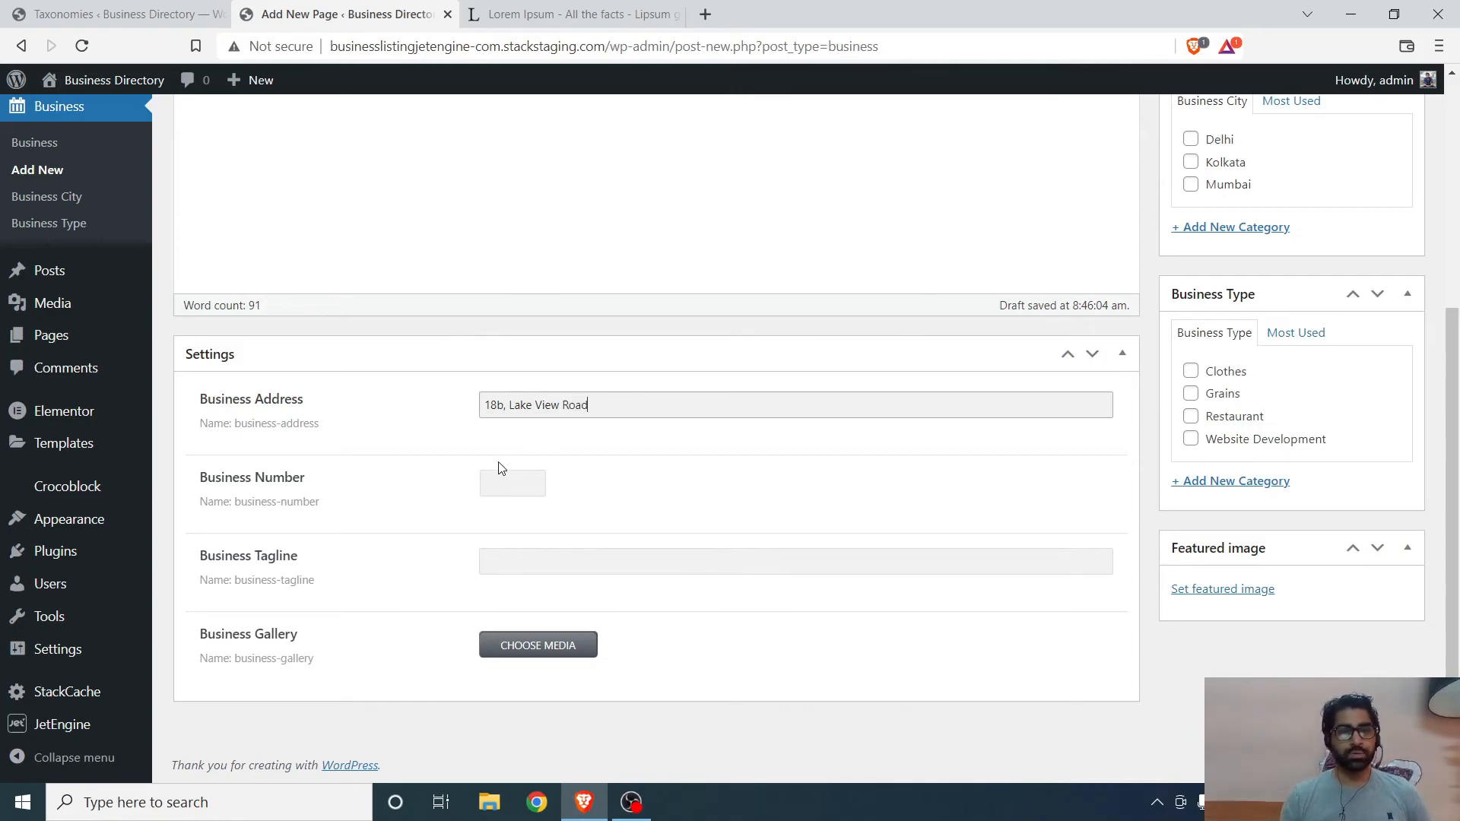
# - Enter the business's phone number in the Business Number field
pyautogui.click(489, 485)
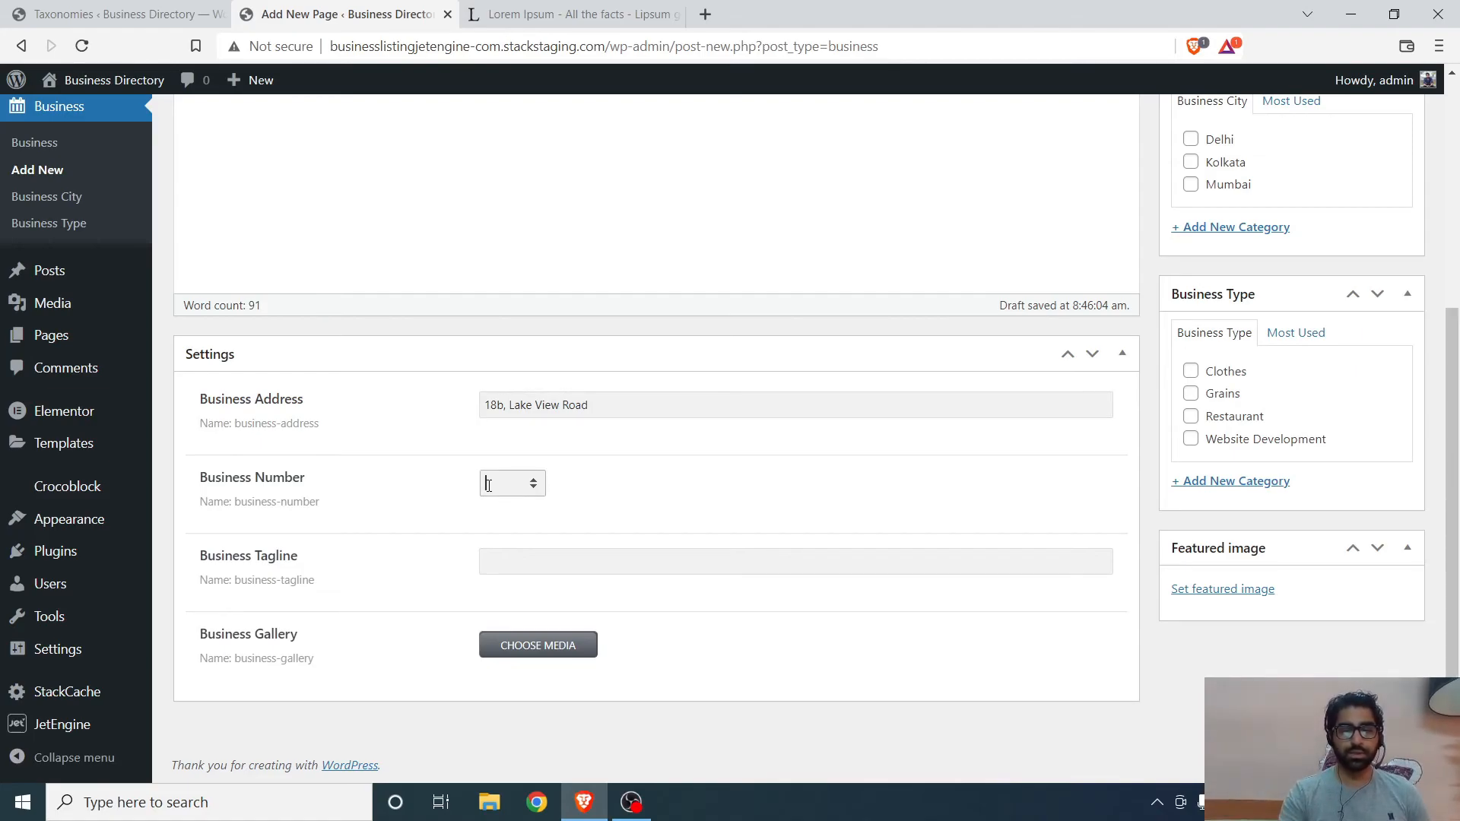
pyautogui.write('987654321')
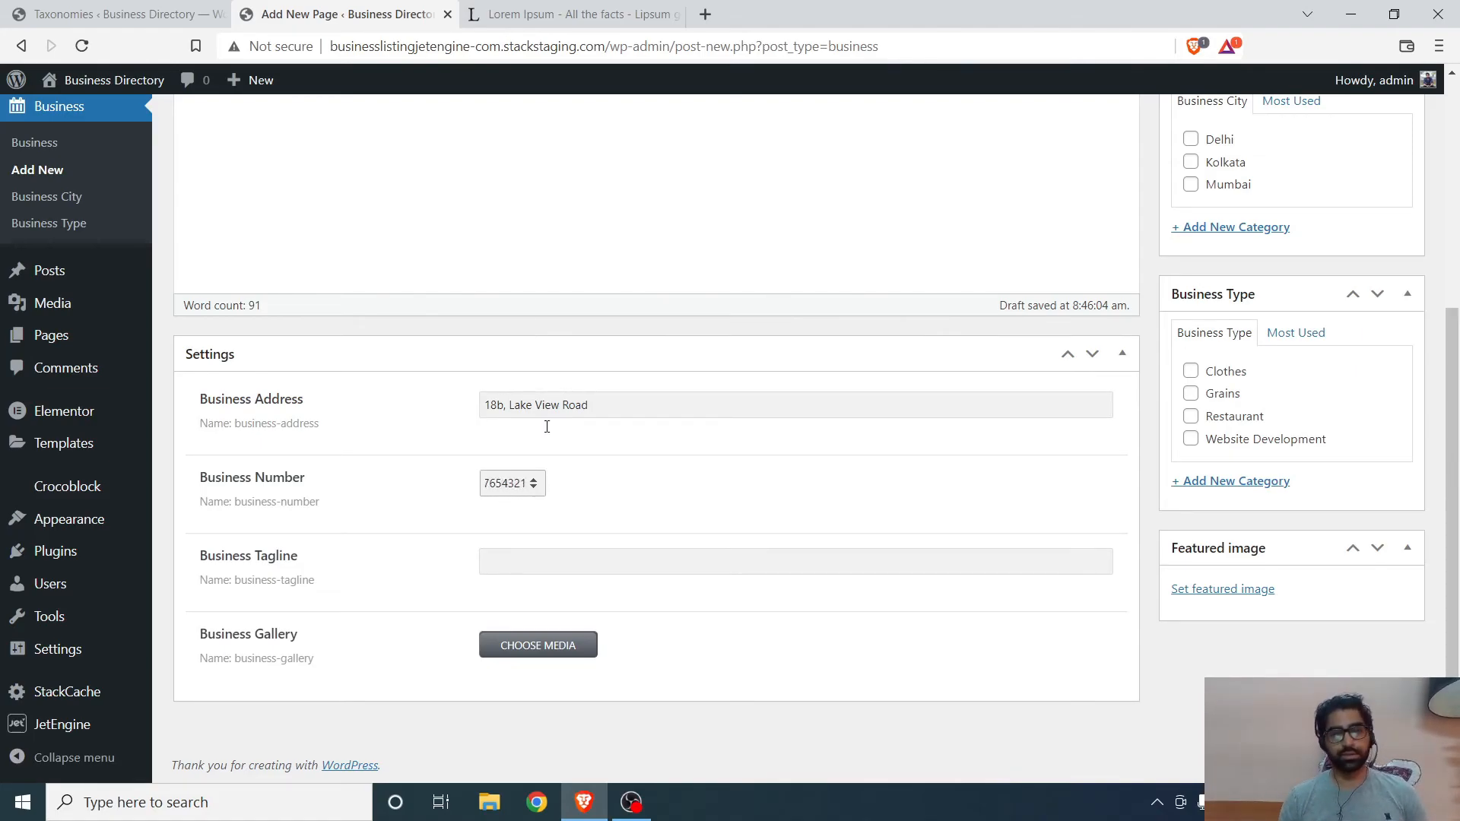
# - Enter Taste The Difference as the Business Tagline
pyautogui.click(677, 495)
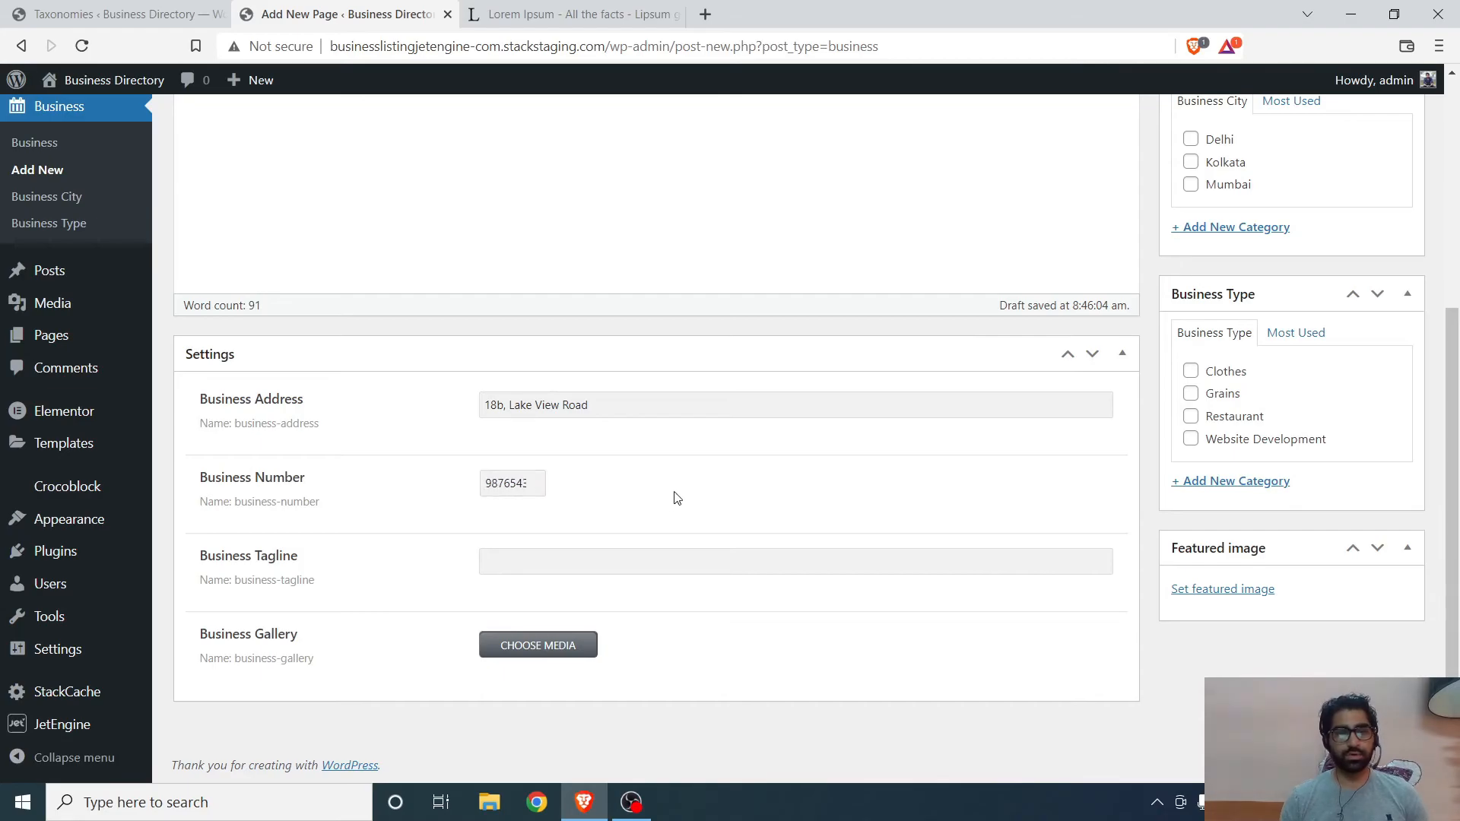
pyautogui.click(527, 560)
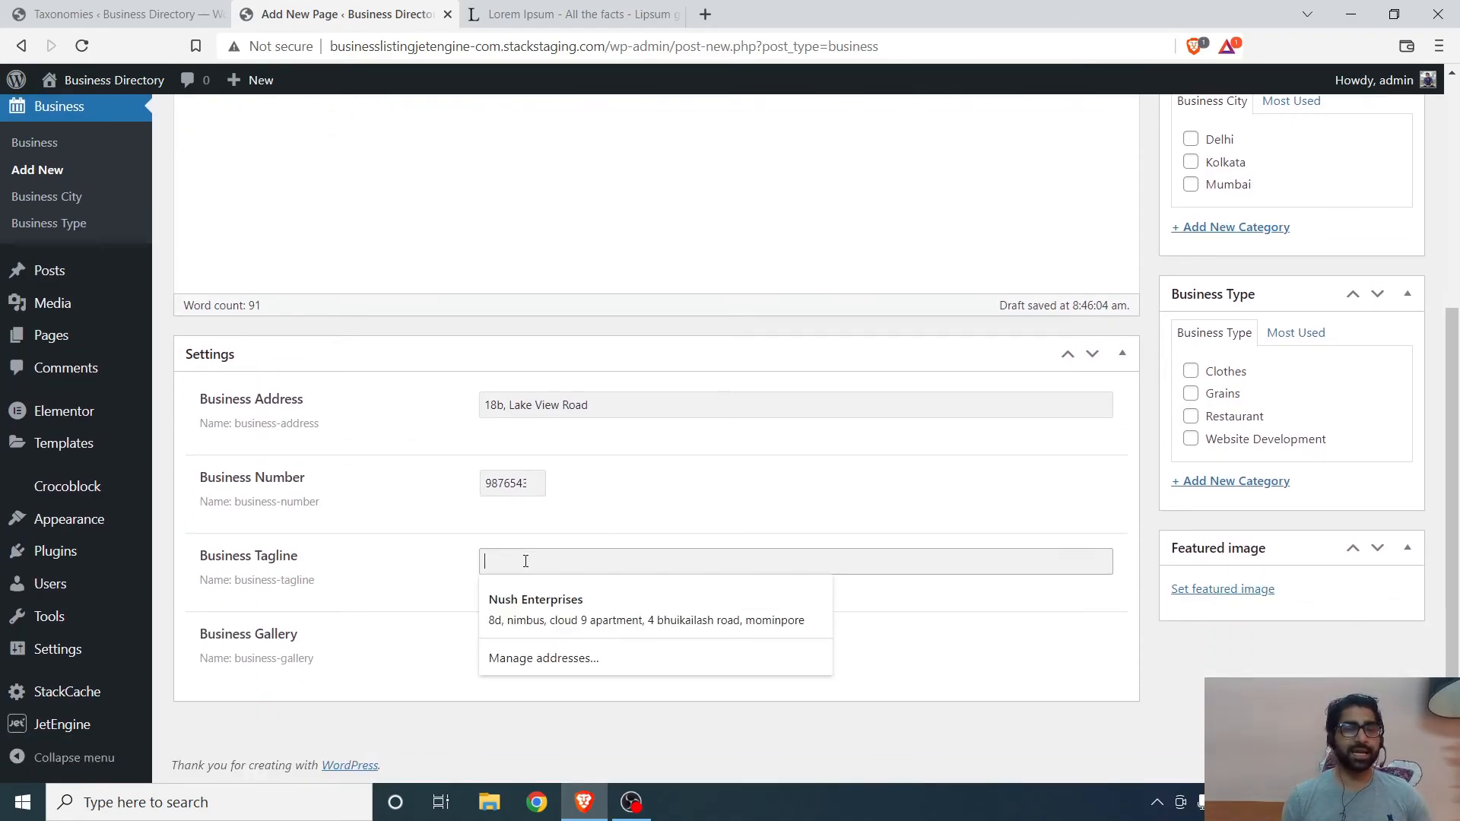
pyautogui.write('Taste Th')
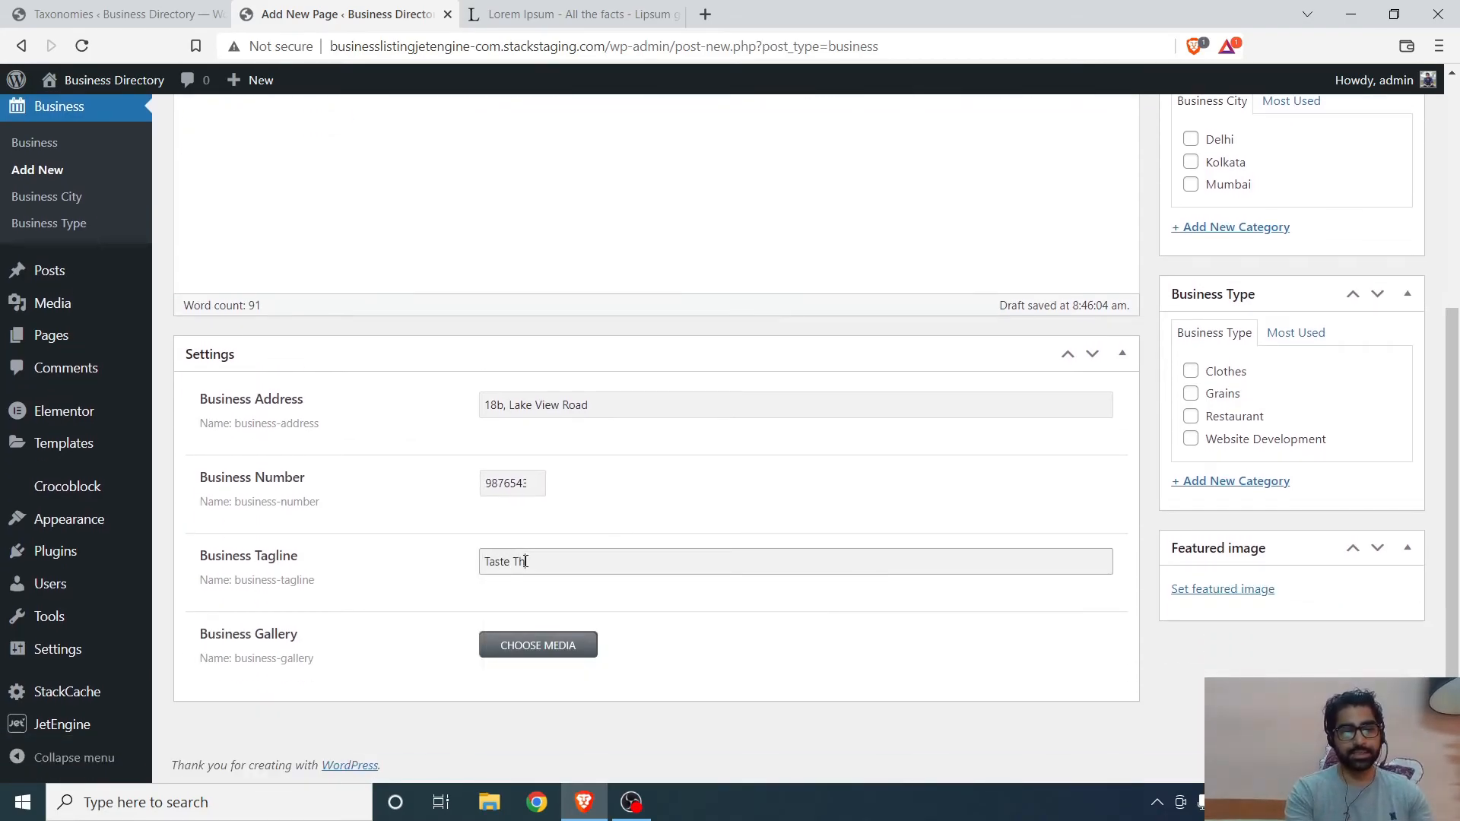
pyautogui.write('e Diffwere')
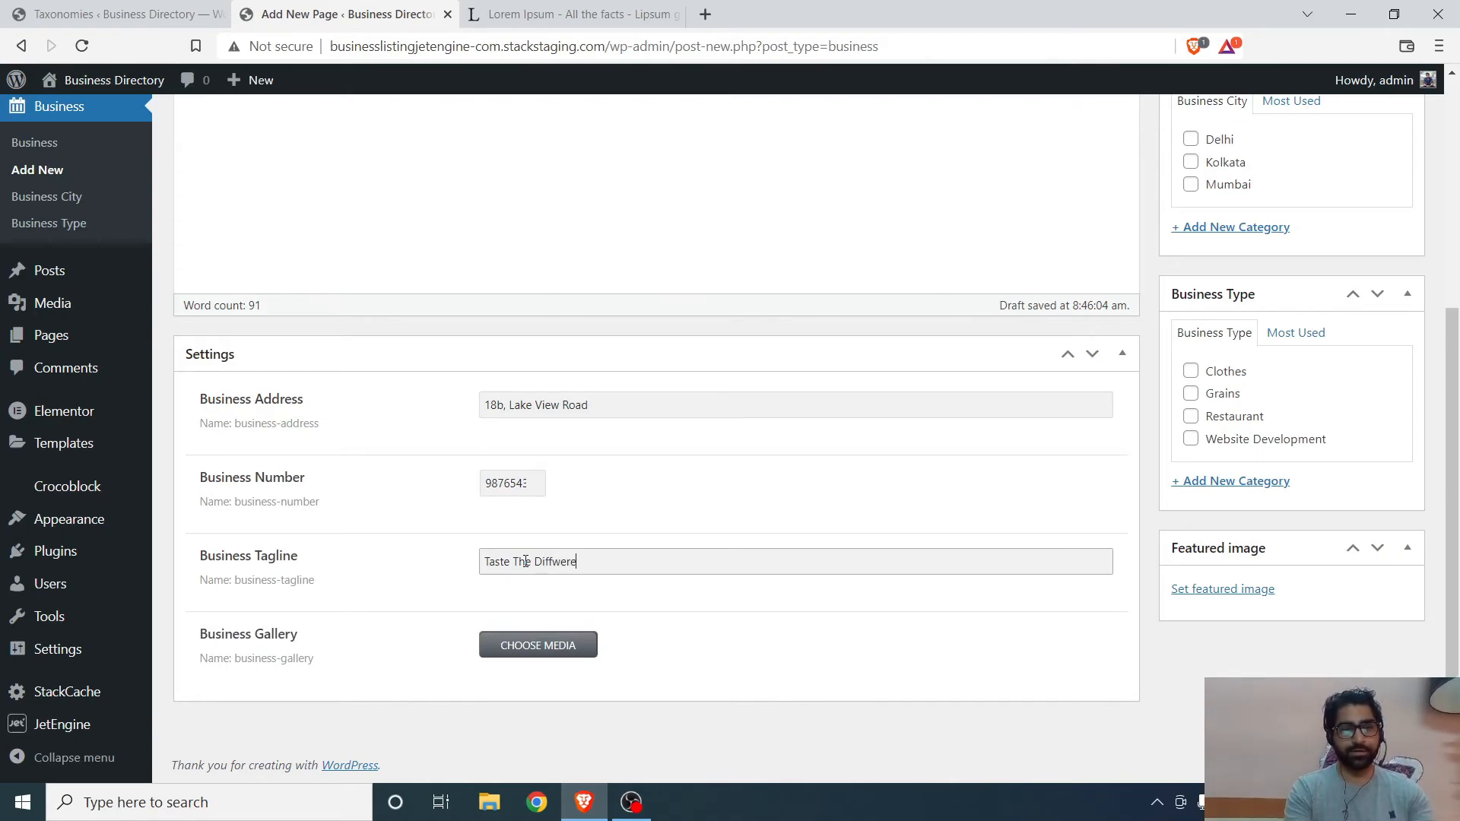
pyautogui.press('BackSpace')
pyautogui.press('BackSpace')
pyautogui.press('BackSpace')
pyautogui.press('BackSpace')
pyautogui.write('er')
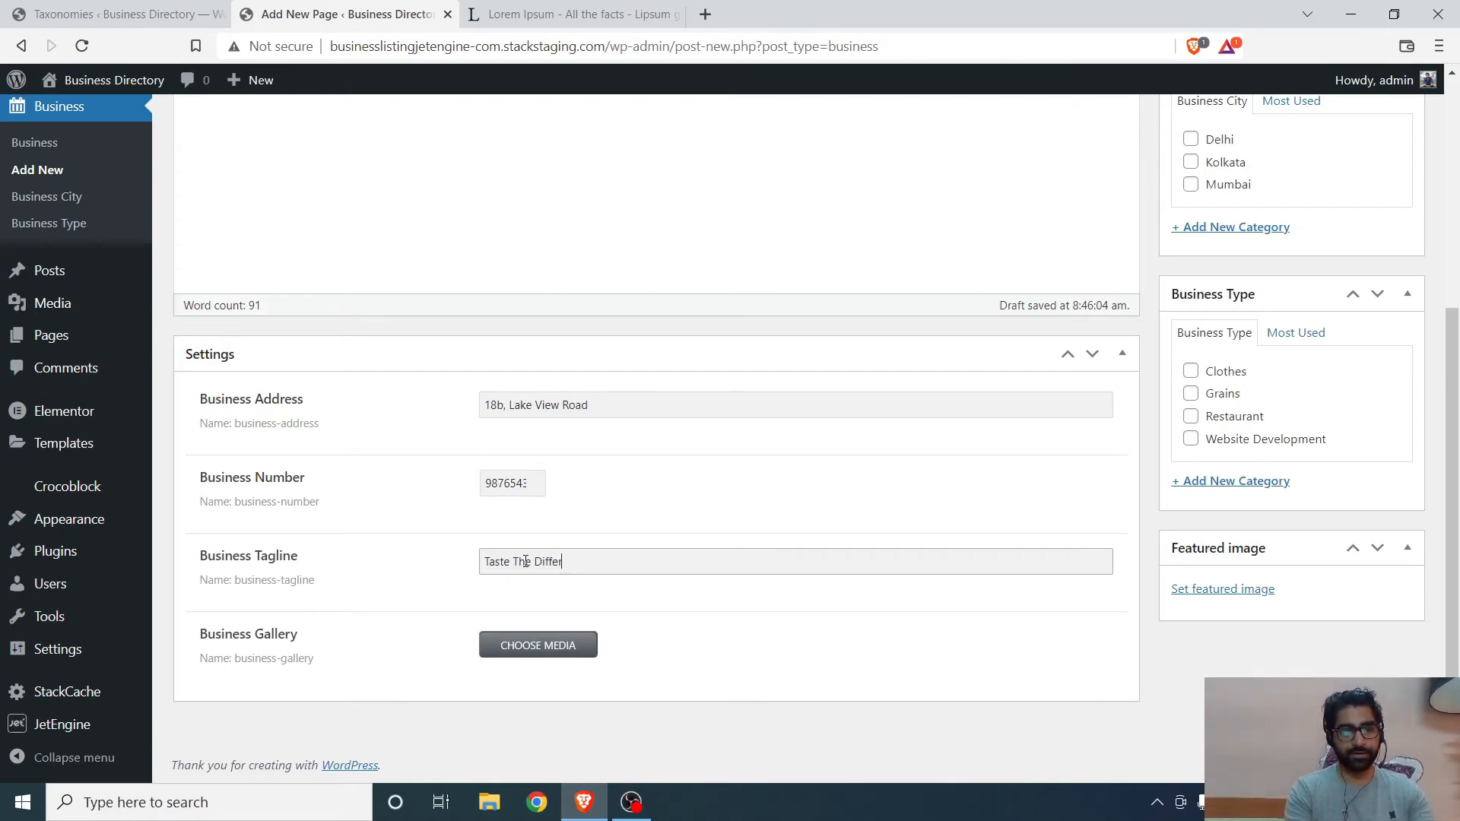
pyautogui.write('enece')
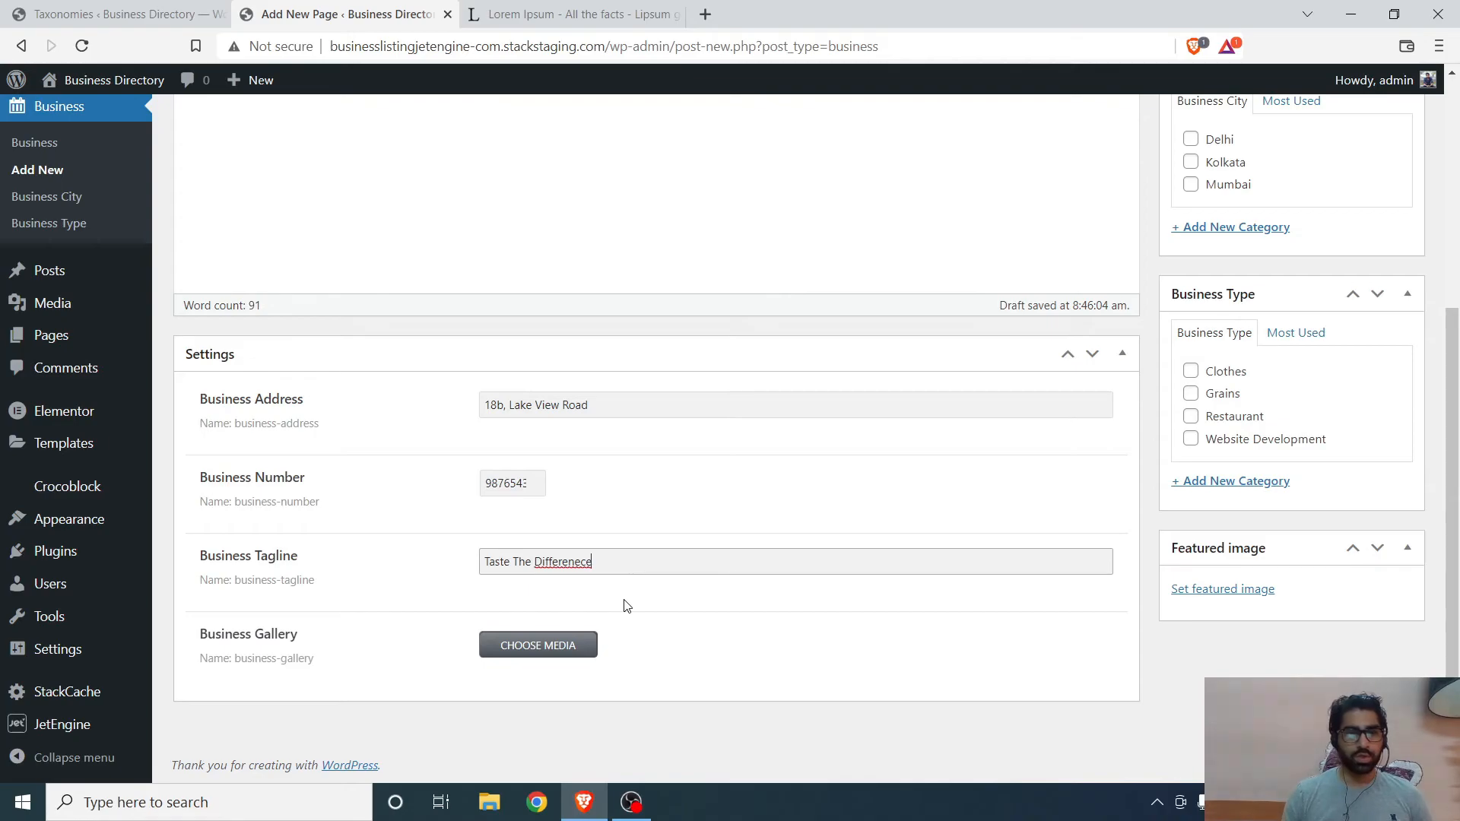
pyautogui.press('BackSpace')
pyautogui.press('BackSpace')
pyautogui.press('BackSpace')
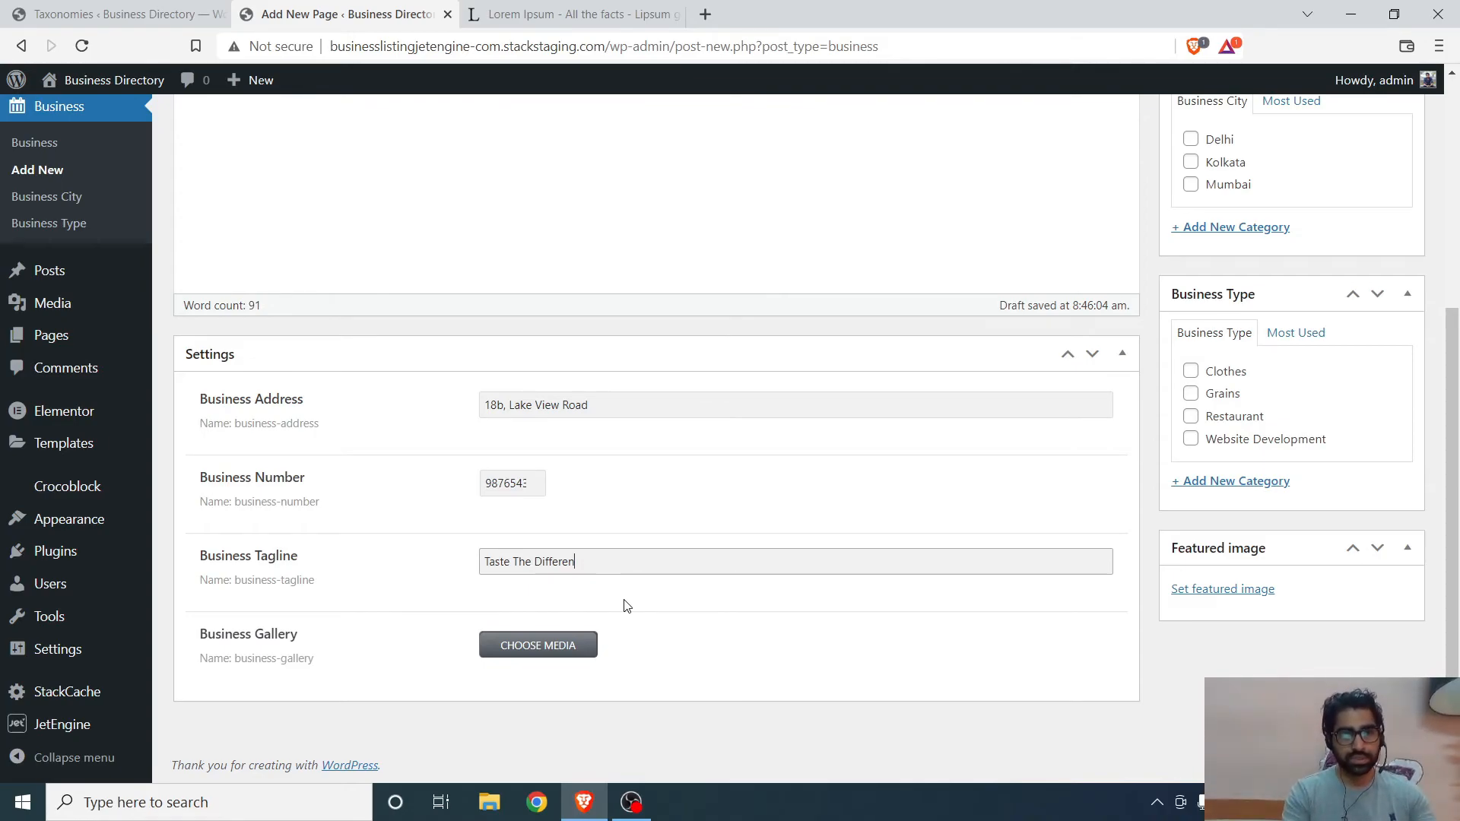
pyautogui.scroll(3, 597, 516)
pyautogui.scroll(-3, 603, 517)
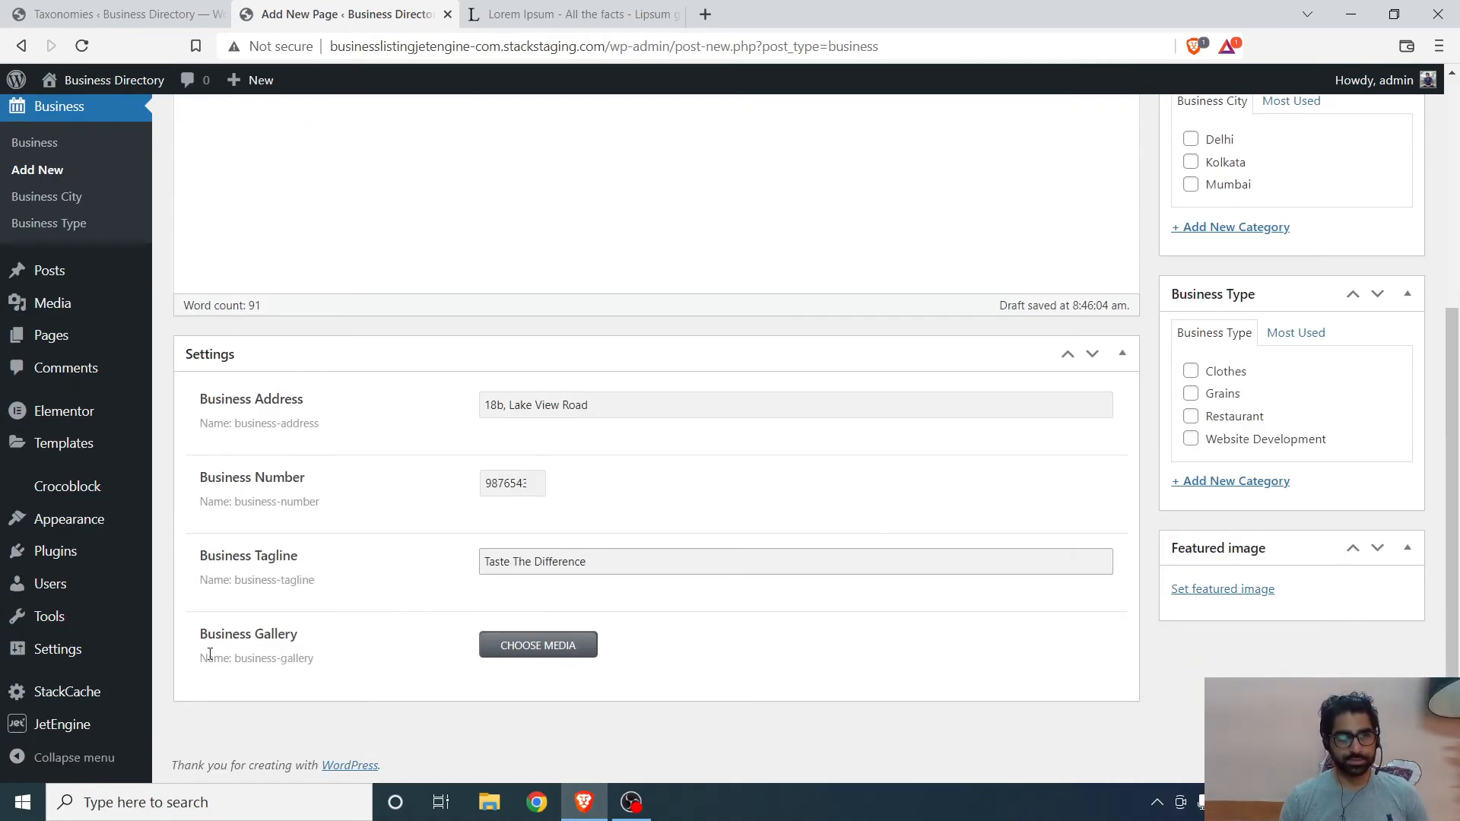
# - Add the restaurant dining image to the Business Gallery from the media library
pyautogui.click(521, 646)
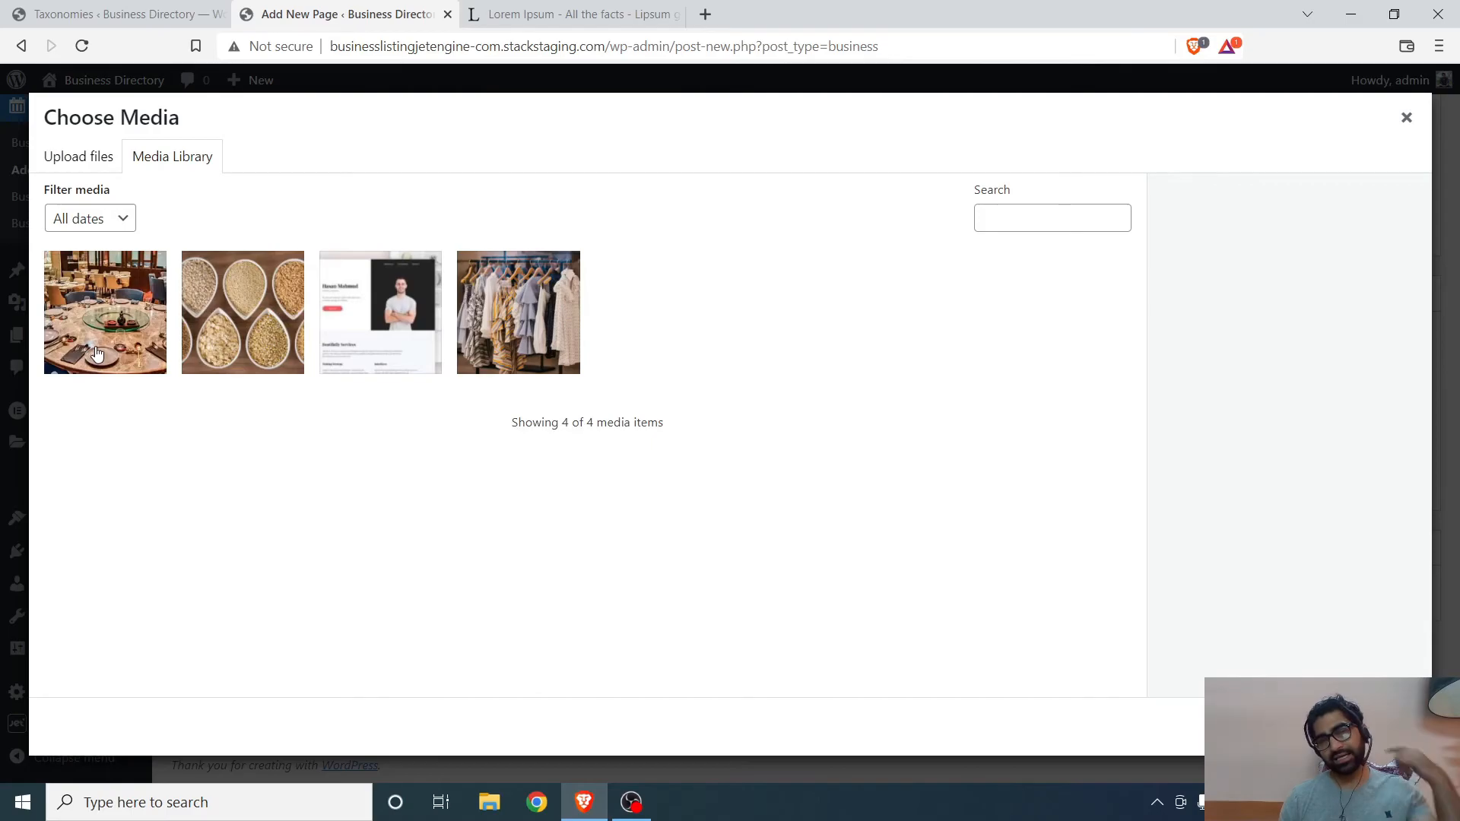
pyautogui.click(96, 351)
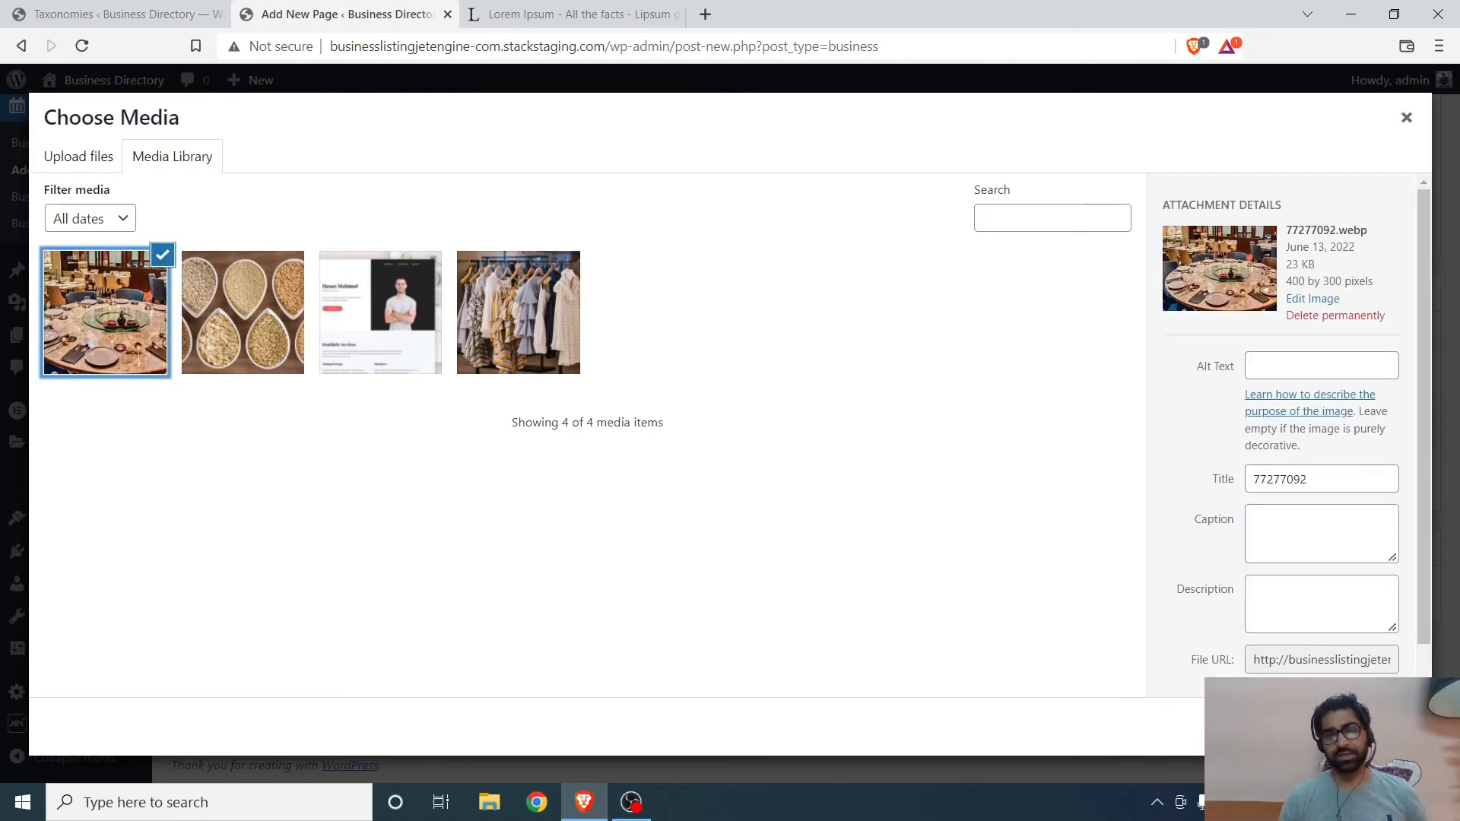
pyautogui.click(1354, 727)
pyautogui.scroll(-1, 1145, 590)
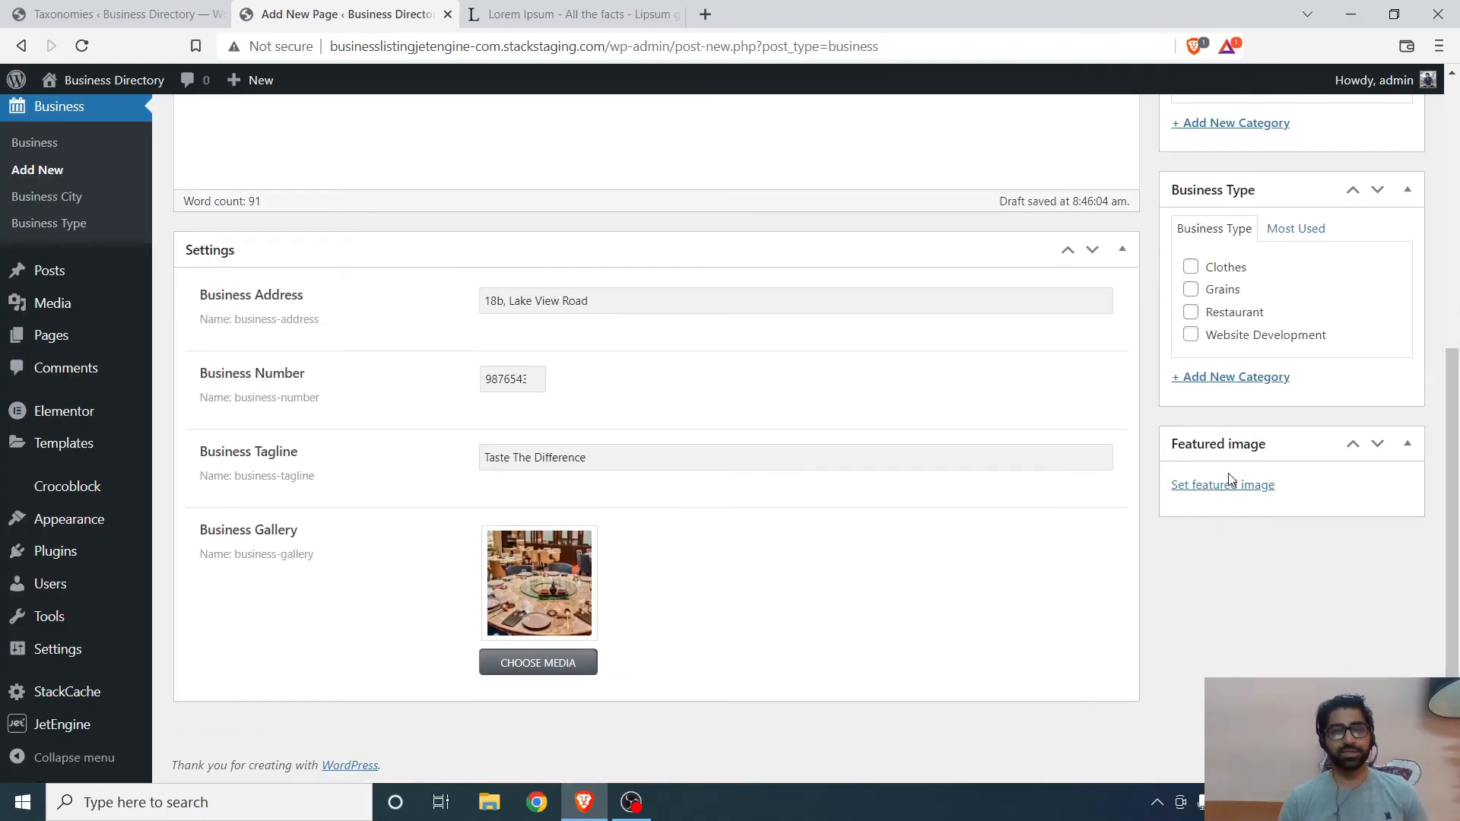
# - Set the restaurant dining image as the business's featured image
pyautogui.click(1223, 488)
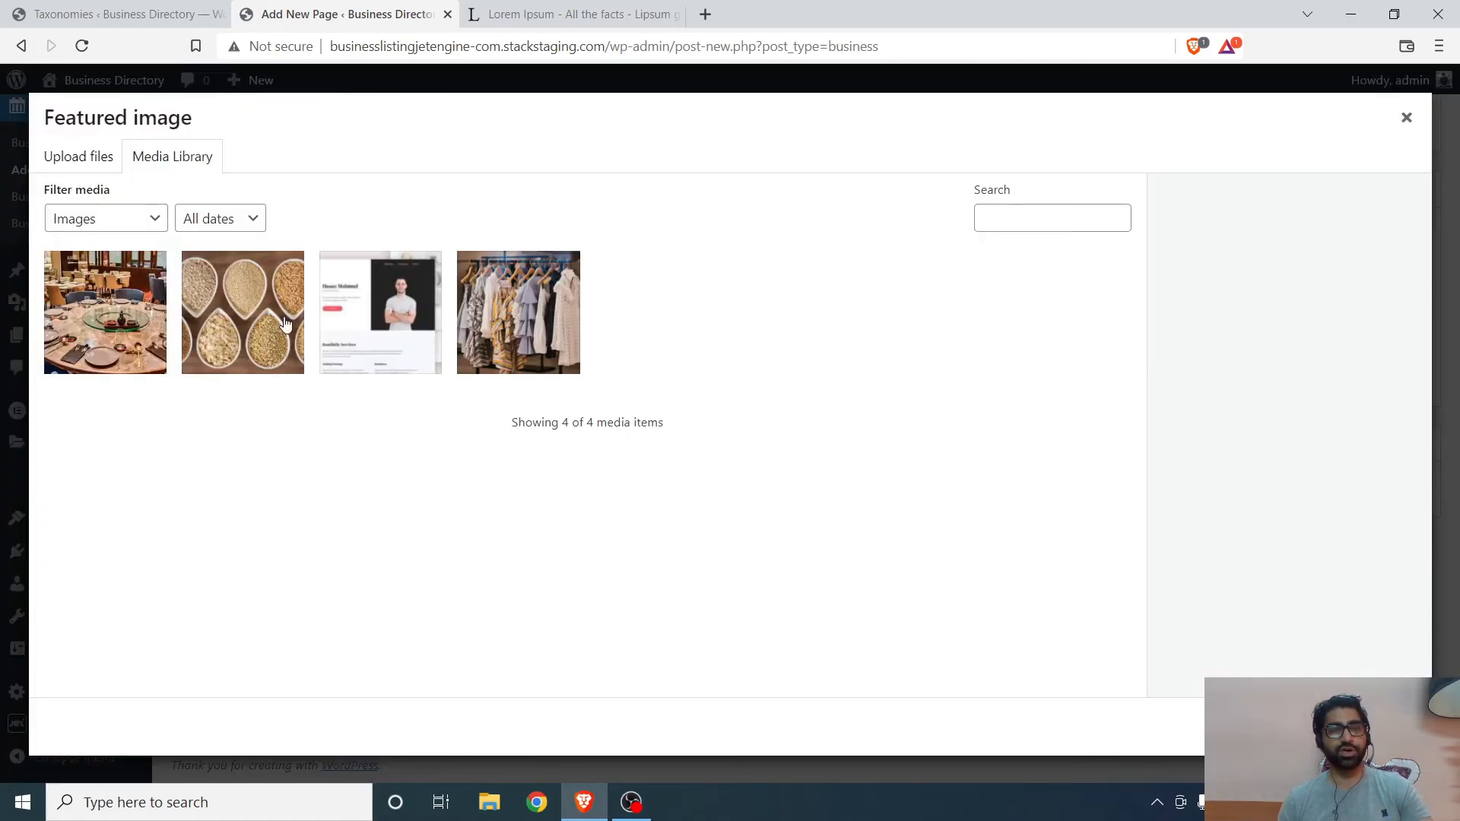
pyautogui.click(127, 369)
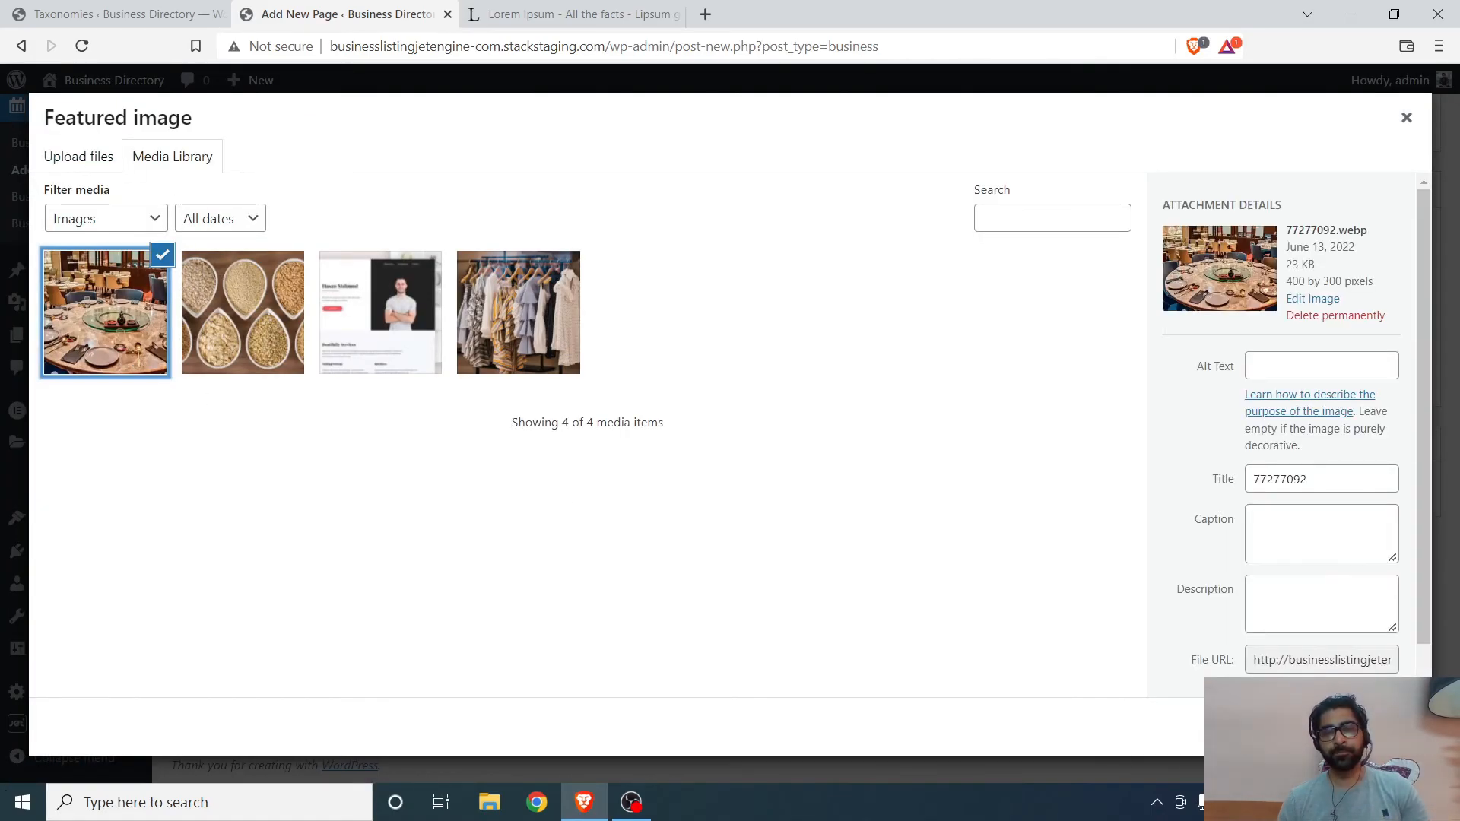
pyautogui.click(1354, 727)
# - Add the grains image as a second picture in the Business Gallery
pyautogui.click(541, 624)
pyautogui.click(243, 293)
pyautogui.click(1376, 726)
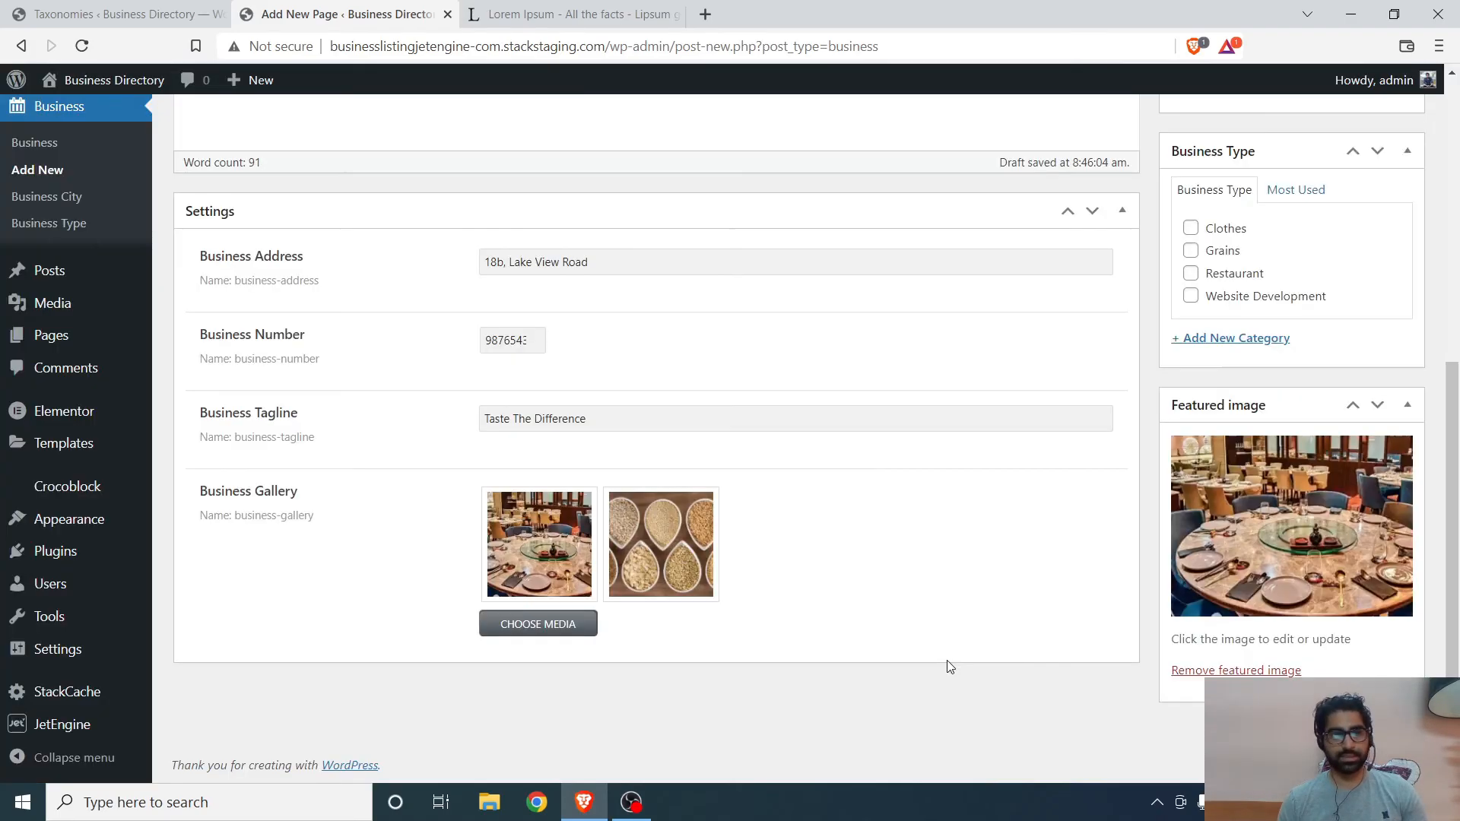
# - Assign the business to the Kolkata city and the Restaurant business type
pyautogui.scroll(6, 918, 531)
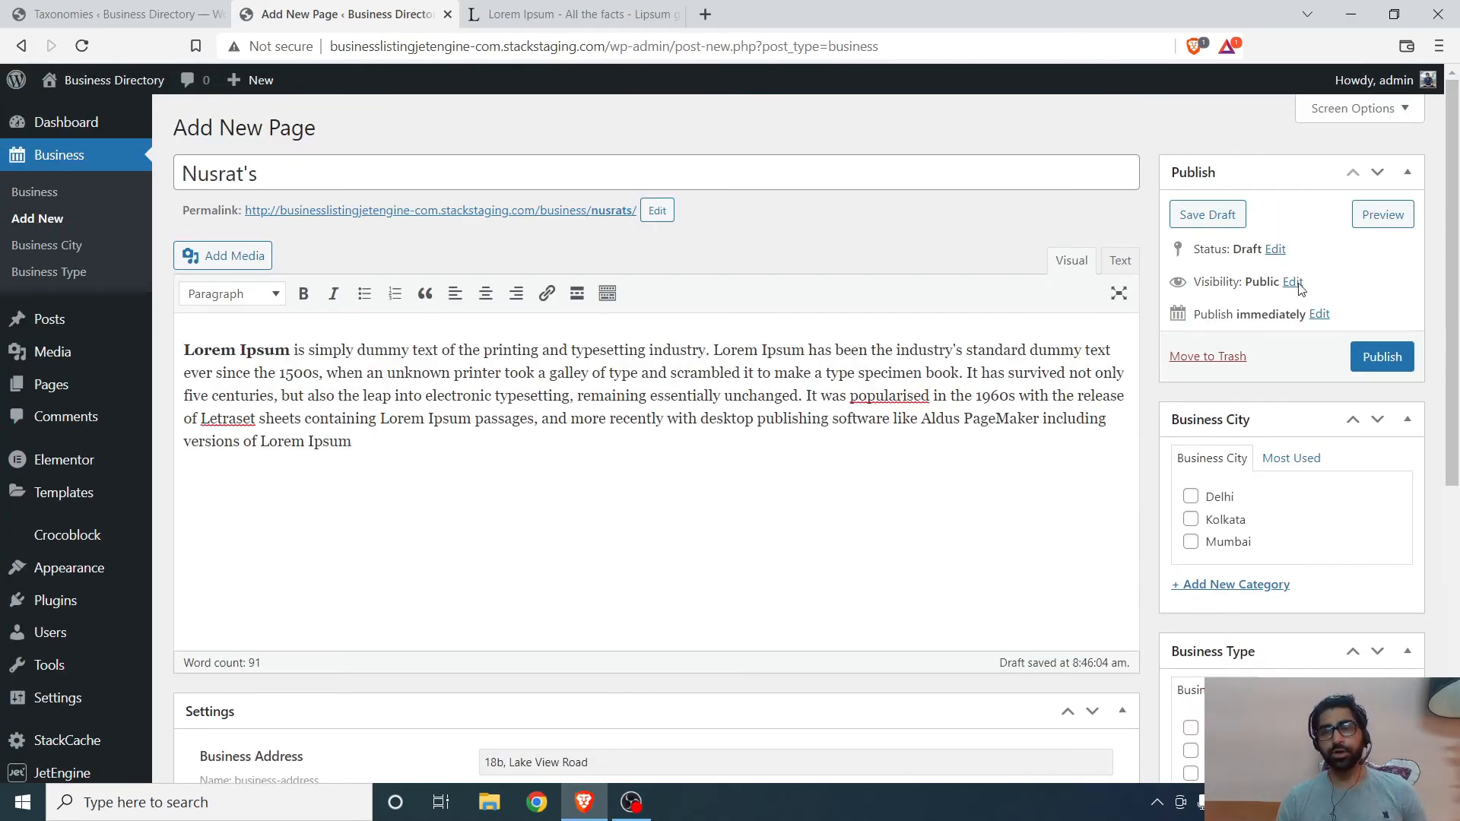
pyautogui.scroll(-2, 1270, 457)
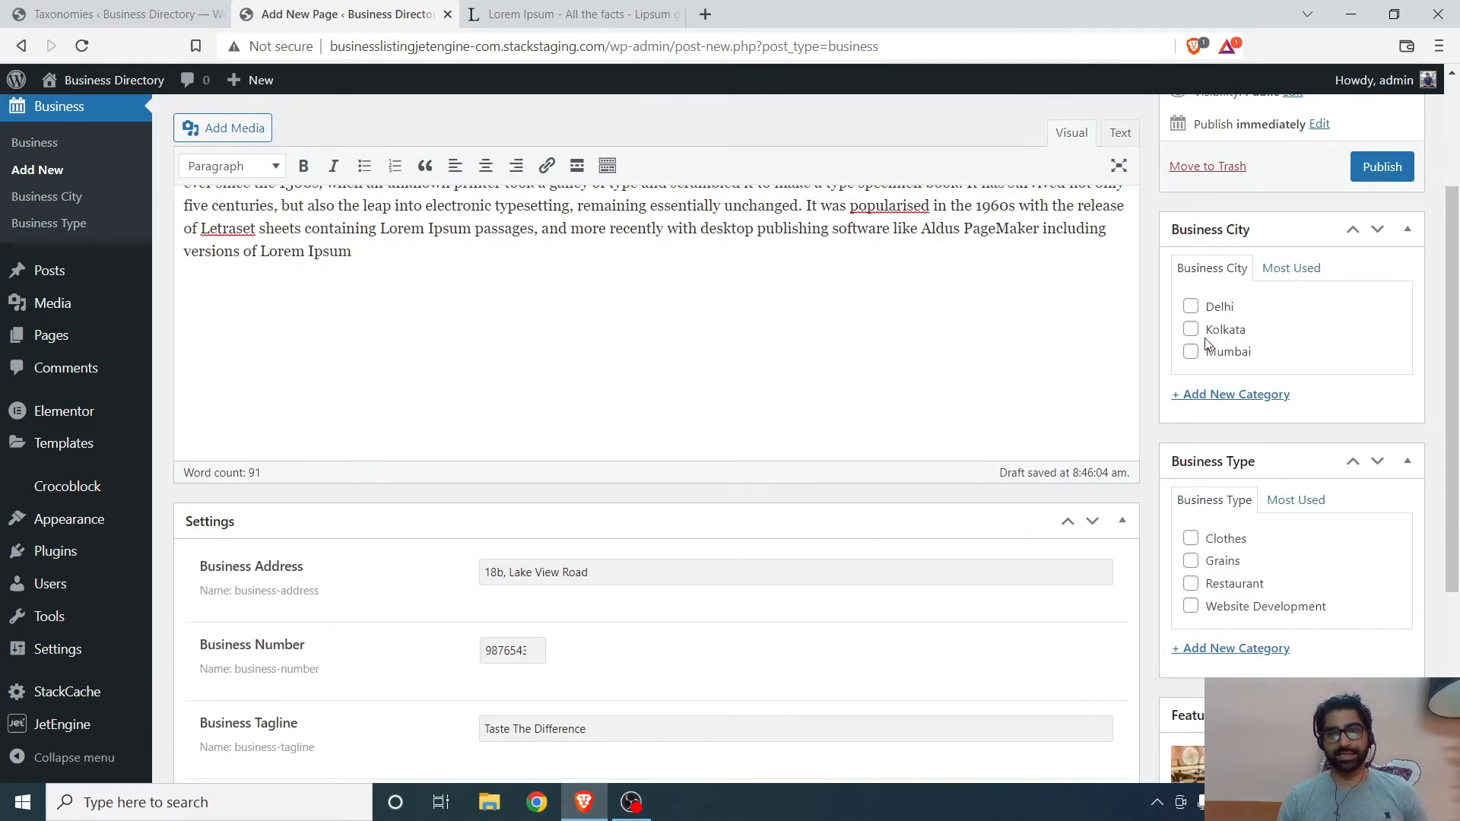
pyautogui.click(1191, 330)
pyautogui.scroll(-4, 1234, 327)
pyautogui.scroll(1, 1236, 327)
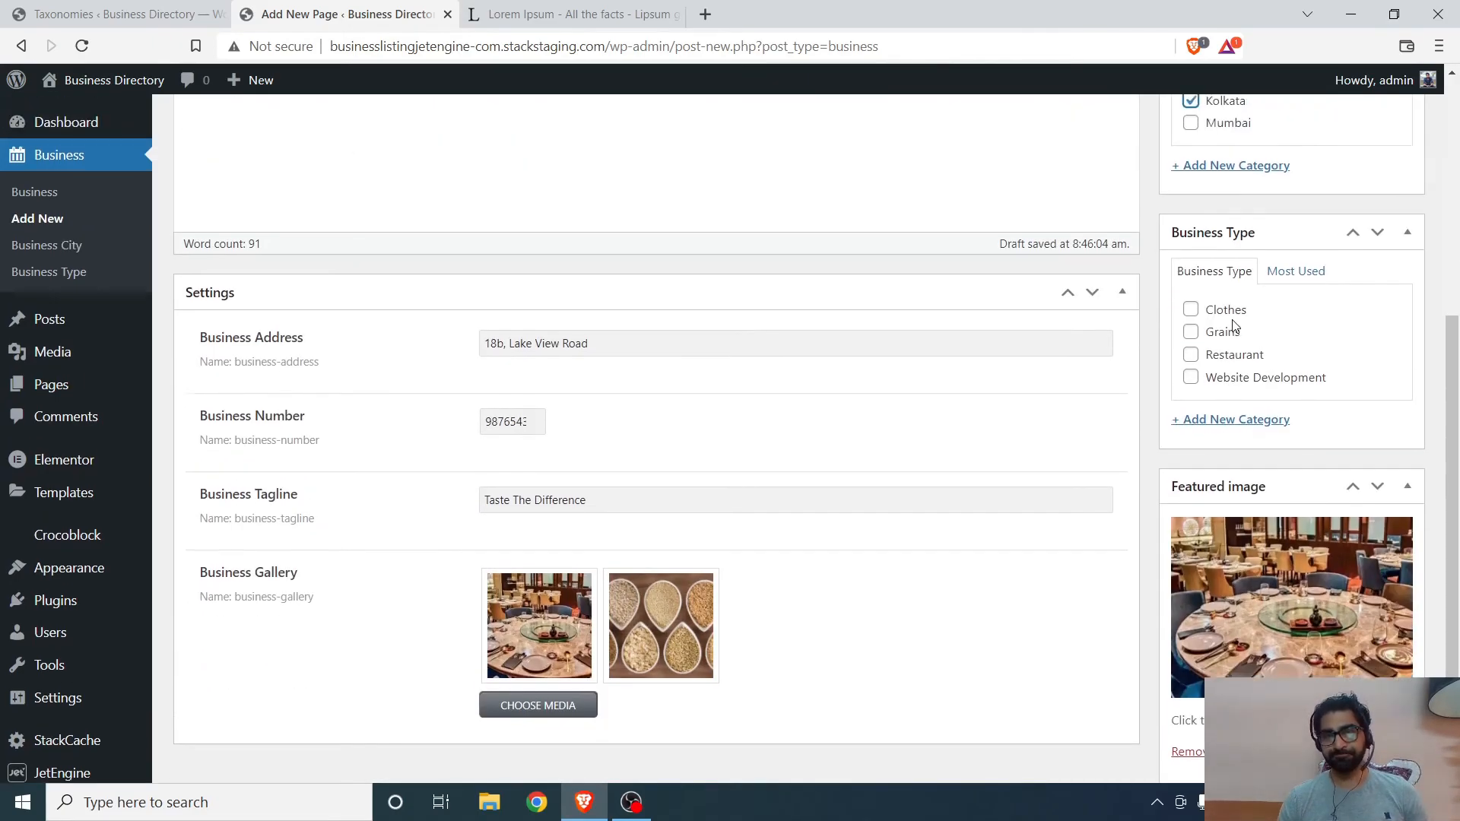
pyautogui.click(1192, 394)
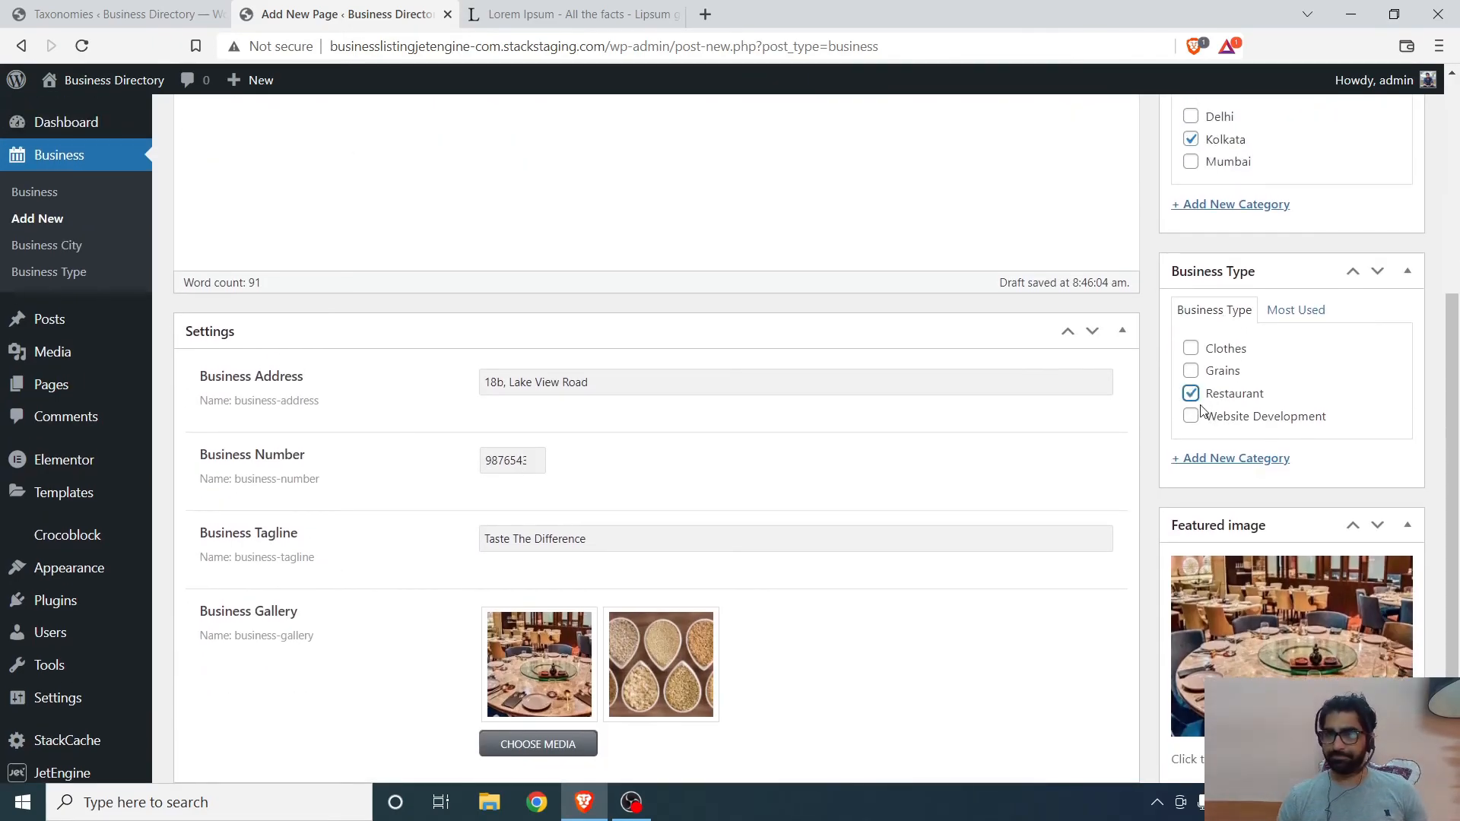
# - Publish the business listing and scroll through the saved post to review its fields
pyautogui.scroll(3, 1057, 414)
pyautogui.scroll(1, 1057, 414)
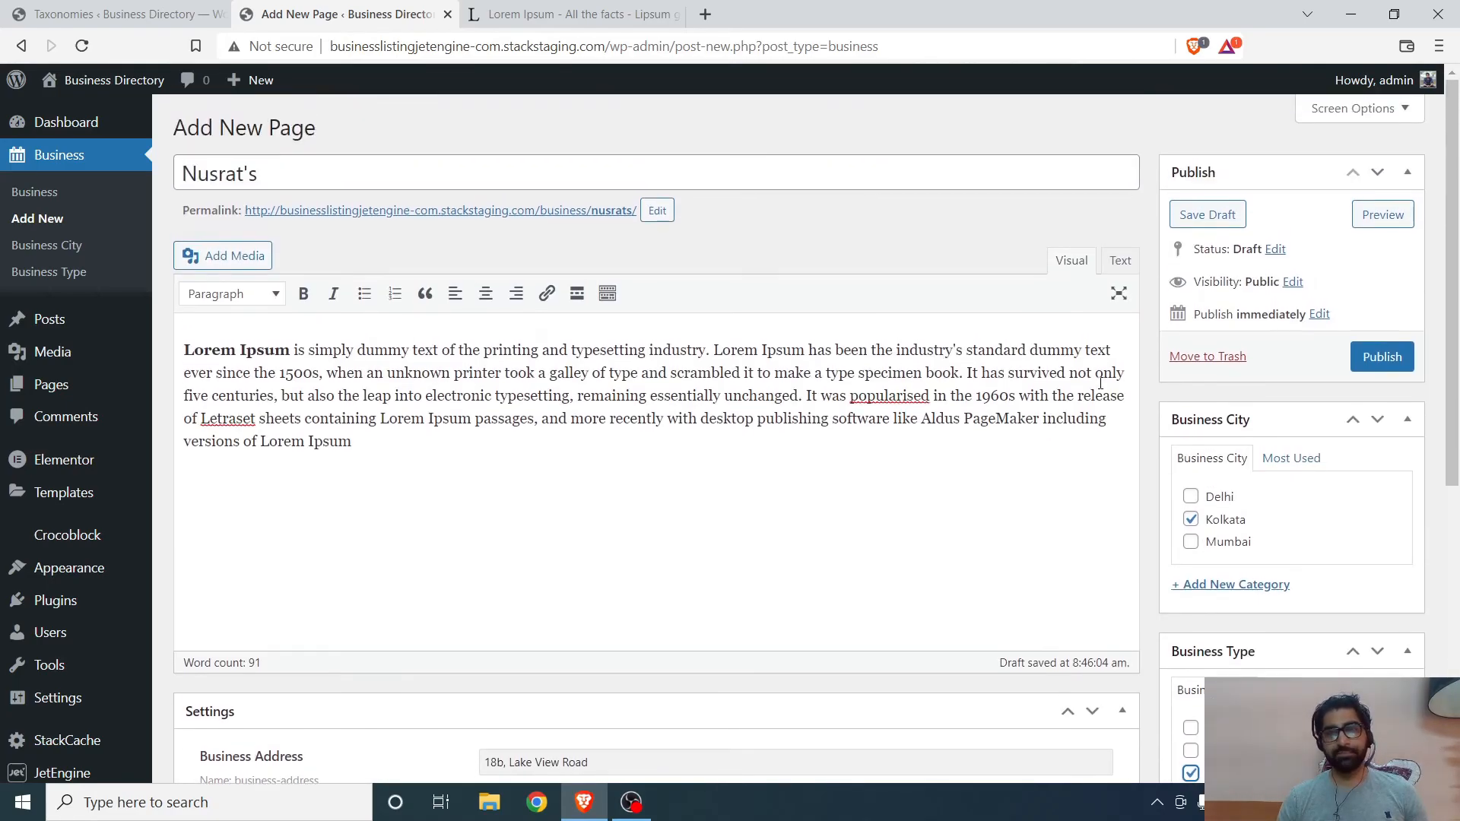
pyautogui.click(1393, 370)
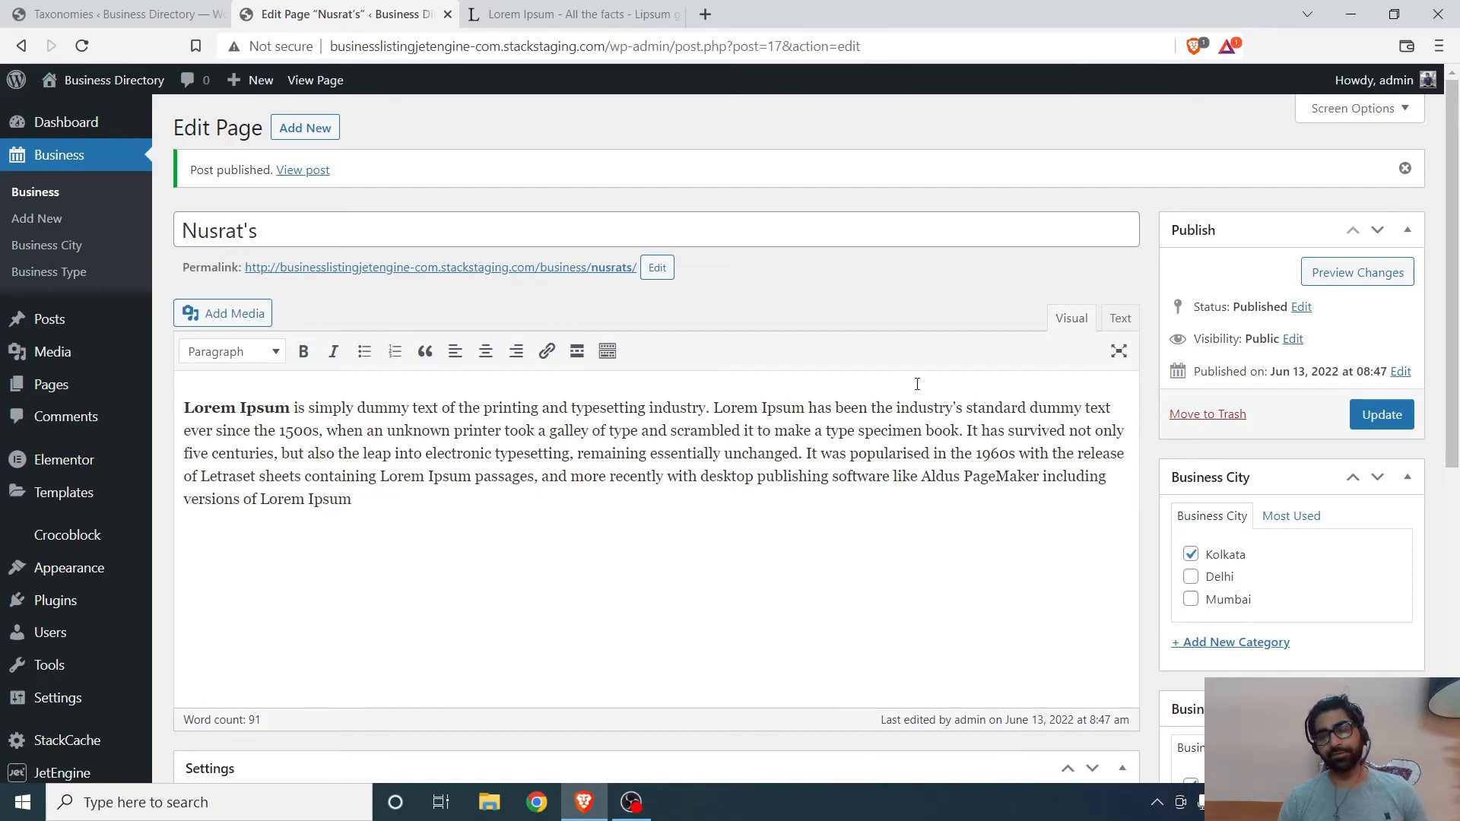
pyautogui.scroll(-2, 859, 371)
pyautogui.scroll(2, 851, 372)
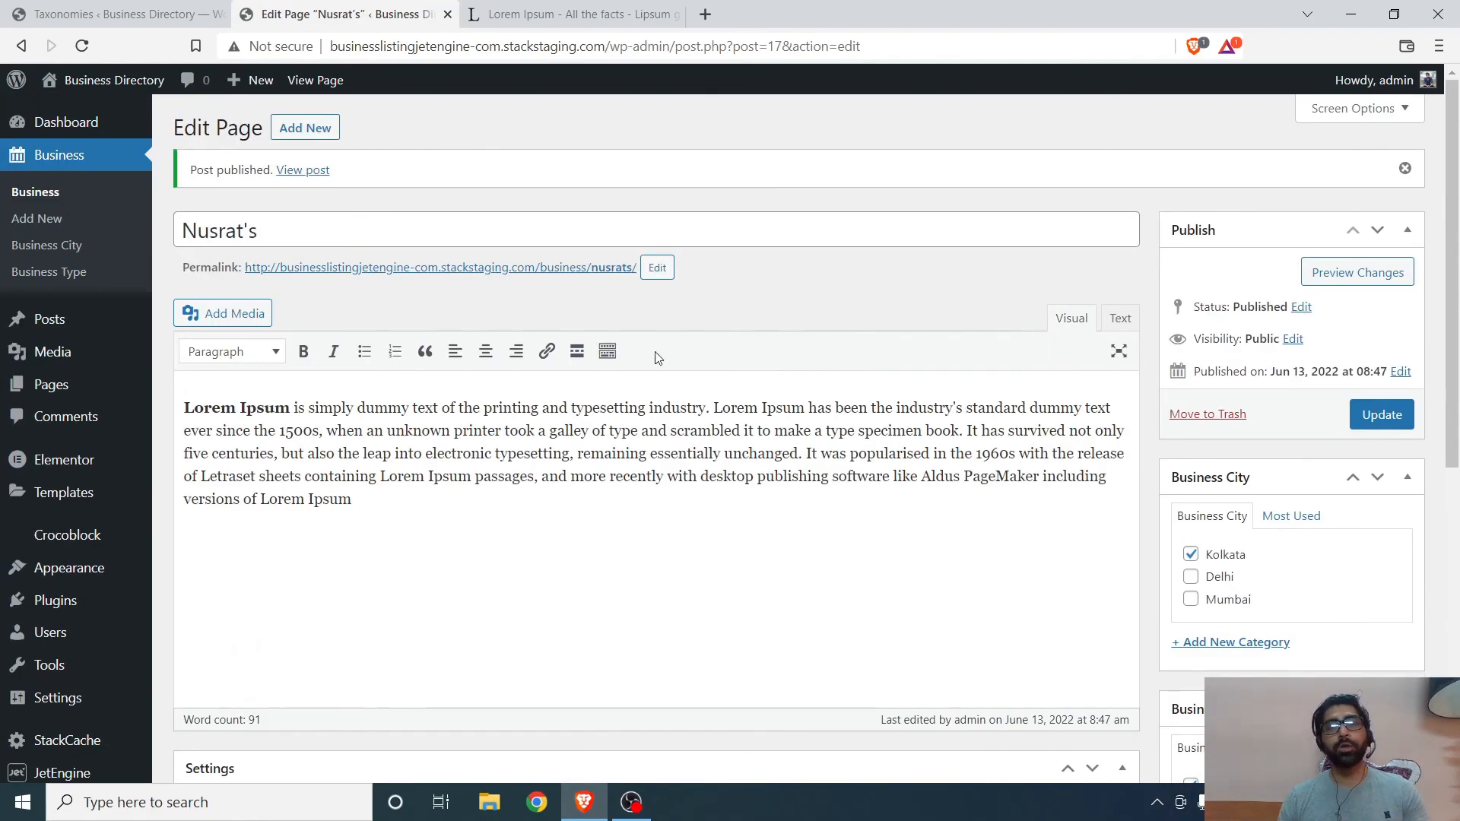
pyautogui.scroll(-4, 1145, 342)
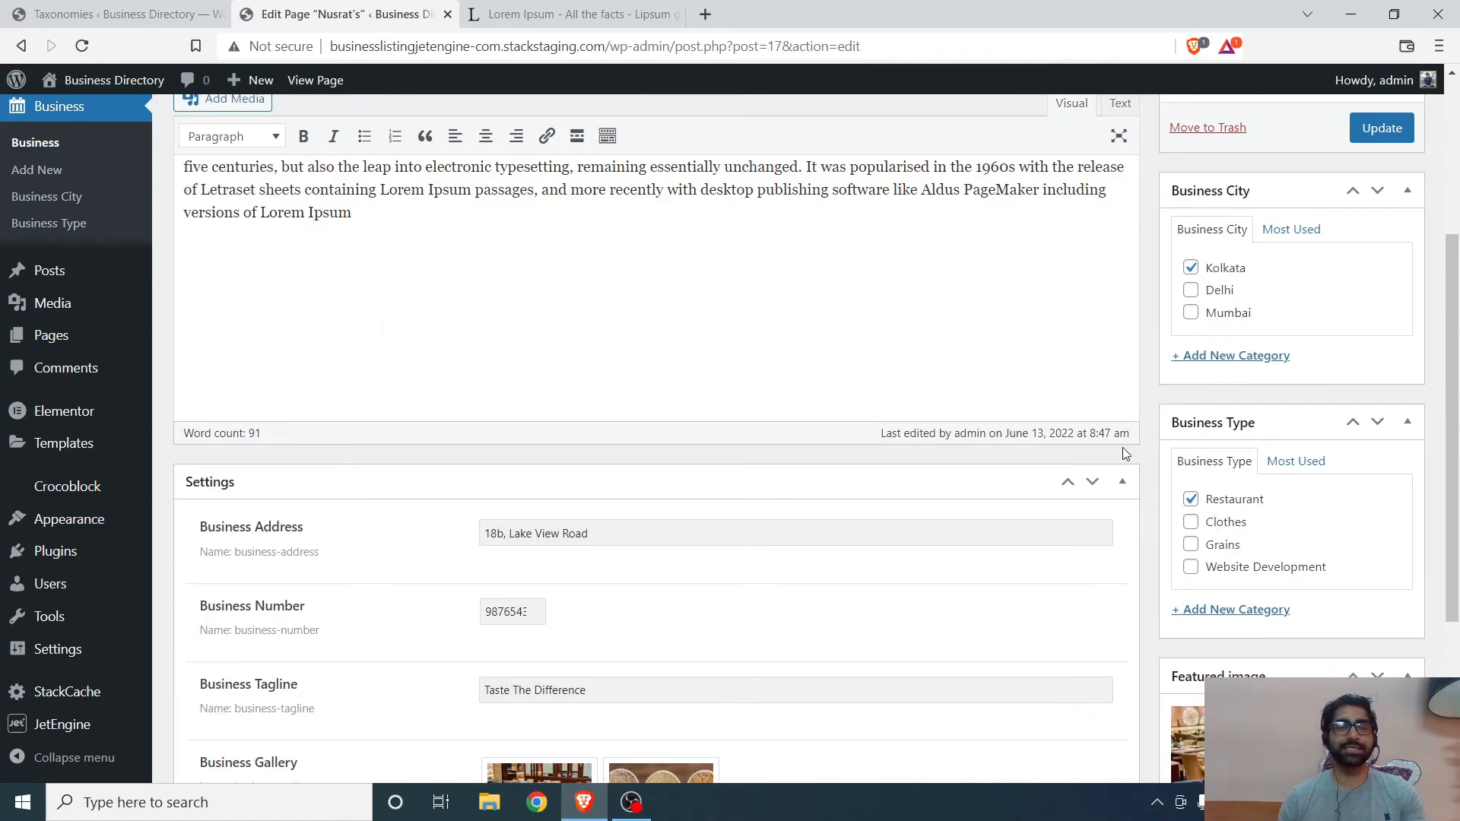
pyautogui.scroll(-2, 638, 364)
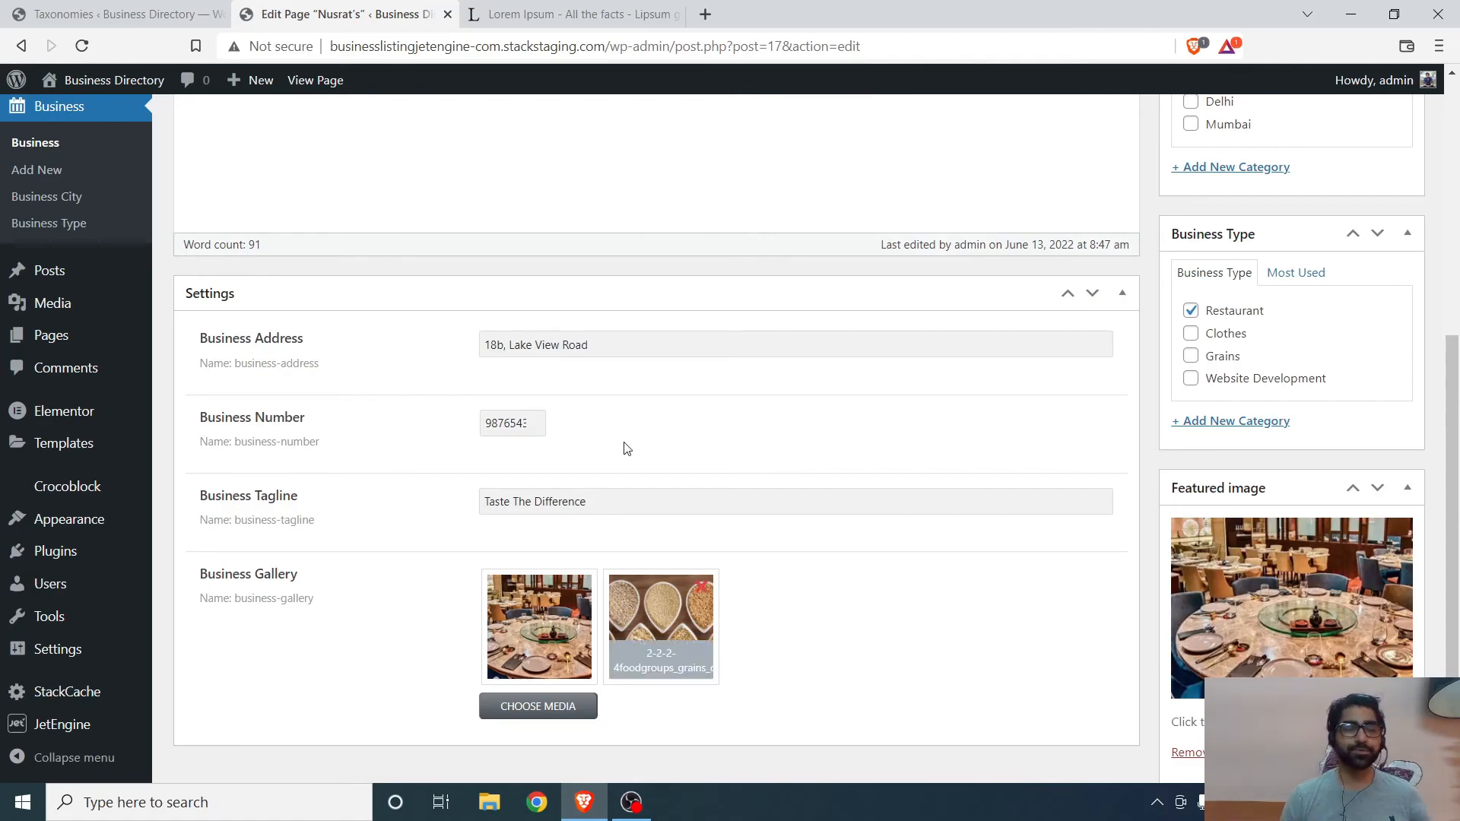
pyautogui.scroll(6, 603, 378)
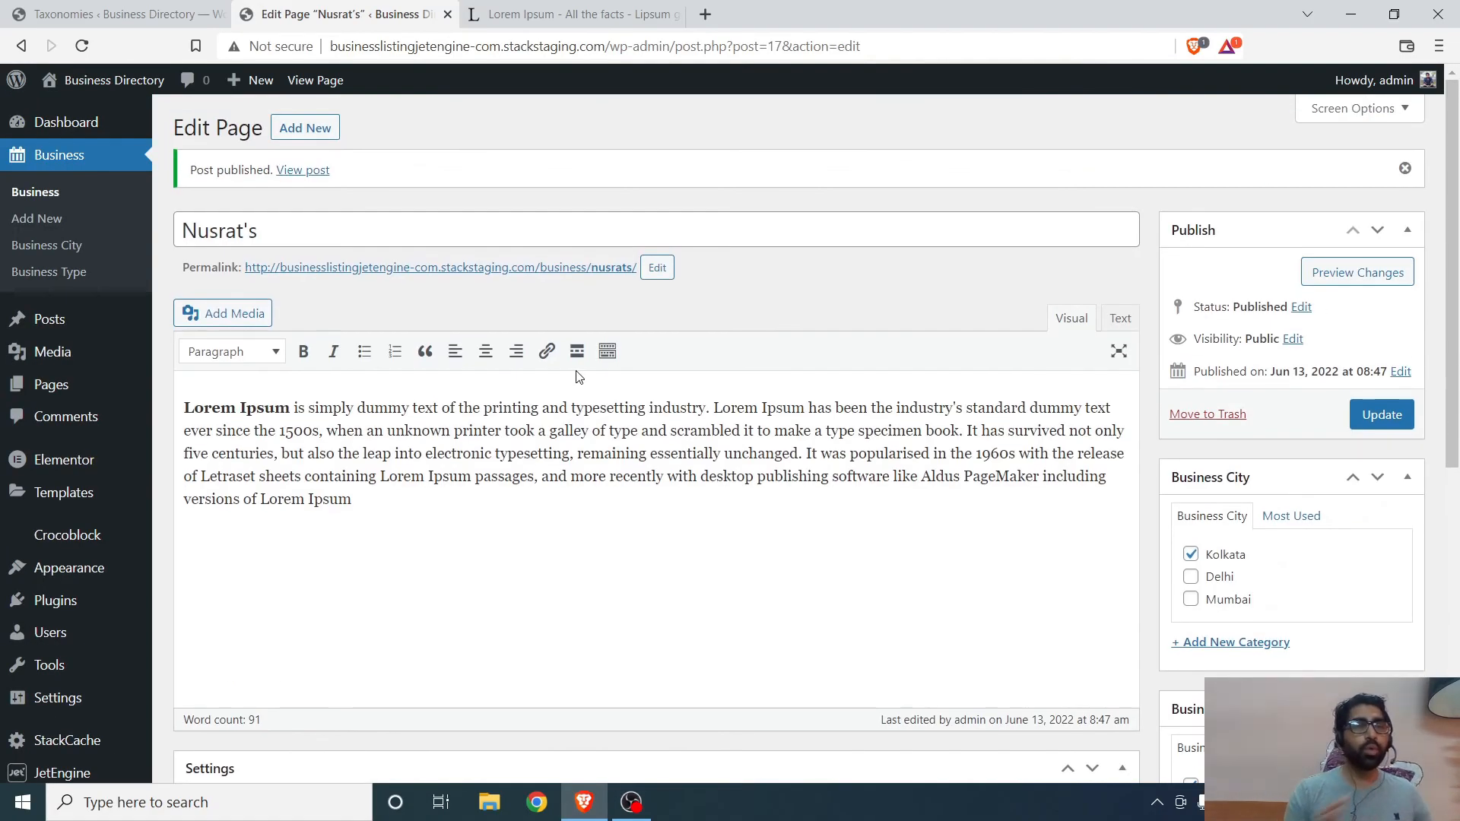